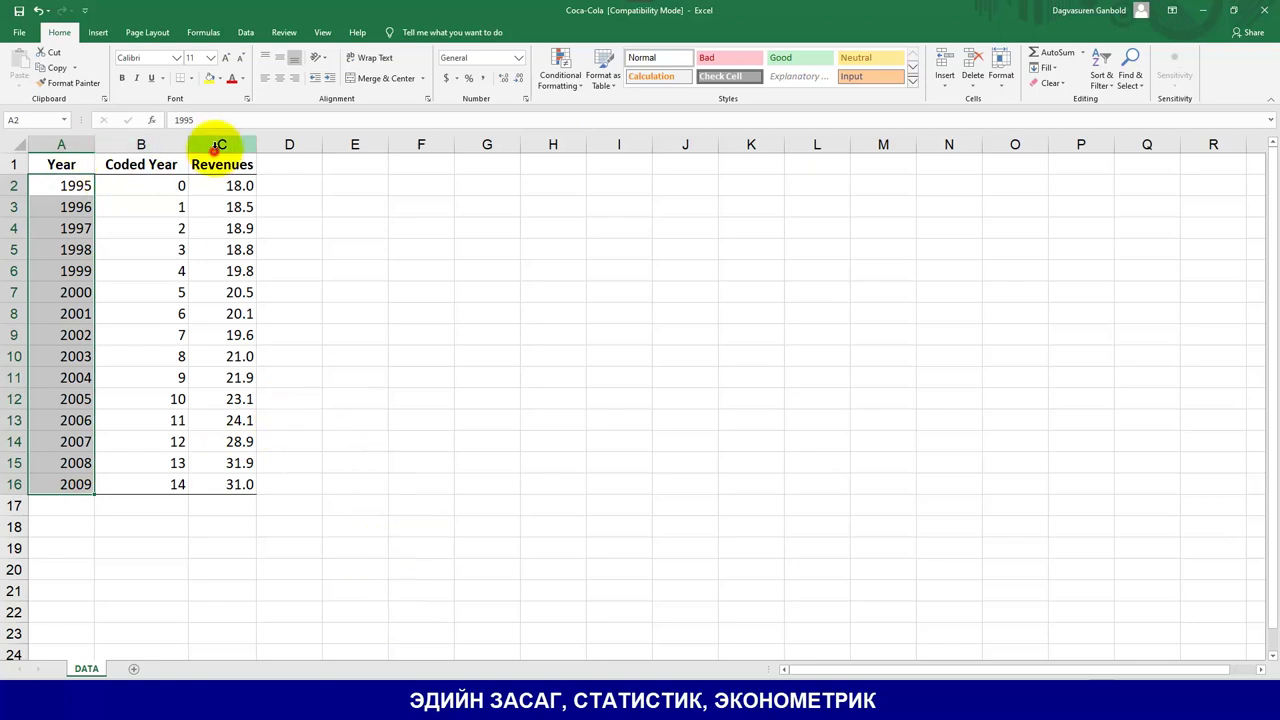
Step: Move the Revenues column in front of the Coded Year column by cutting it and inserting the cut cells there
{"action": "left_click", "coordinate": [220, 145]}
{"action": "right_click", "coordinate": [229, 152]}
{"action": "key", "text": "Escape"}
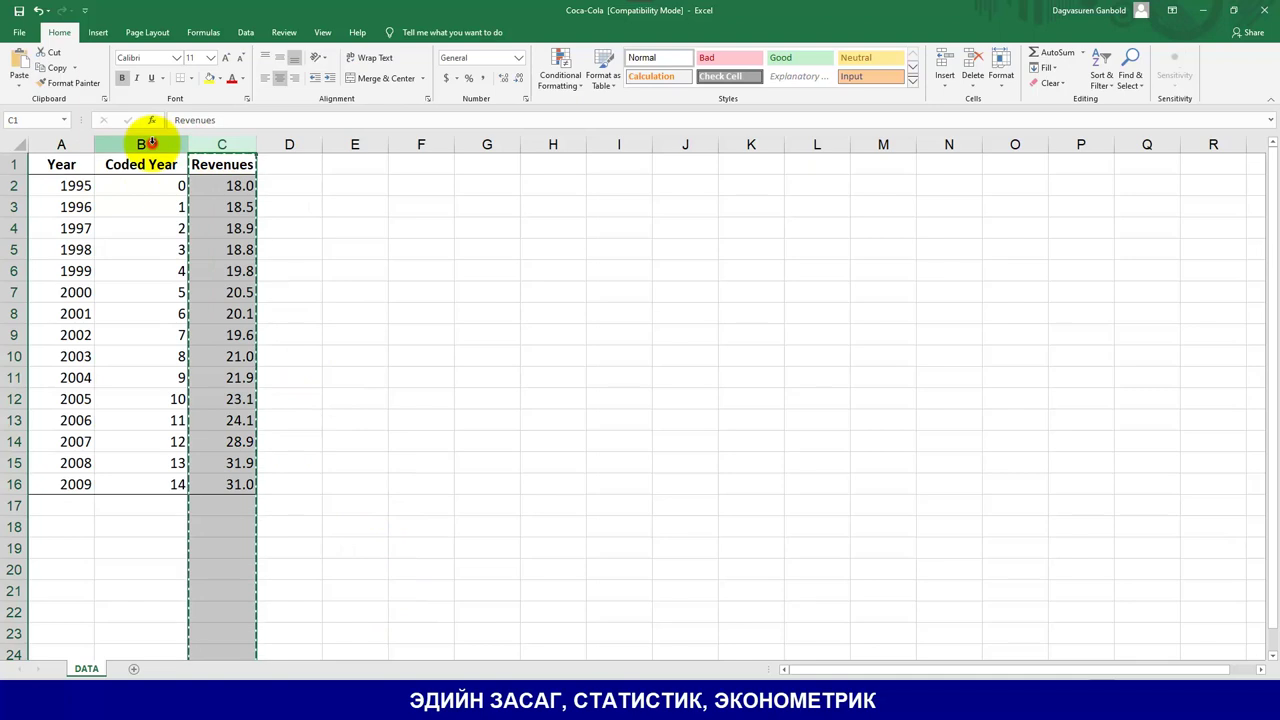
{"action": "left_click", "coordinate": [152, 145]}
{"action": "right_click", "coordinate": [155, 146]}
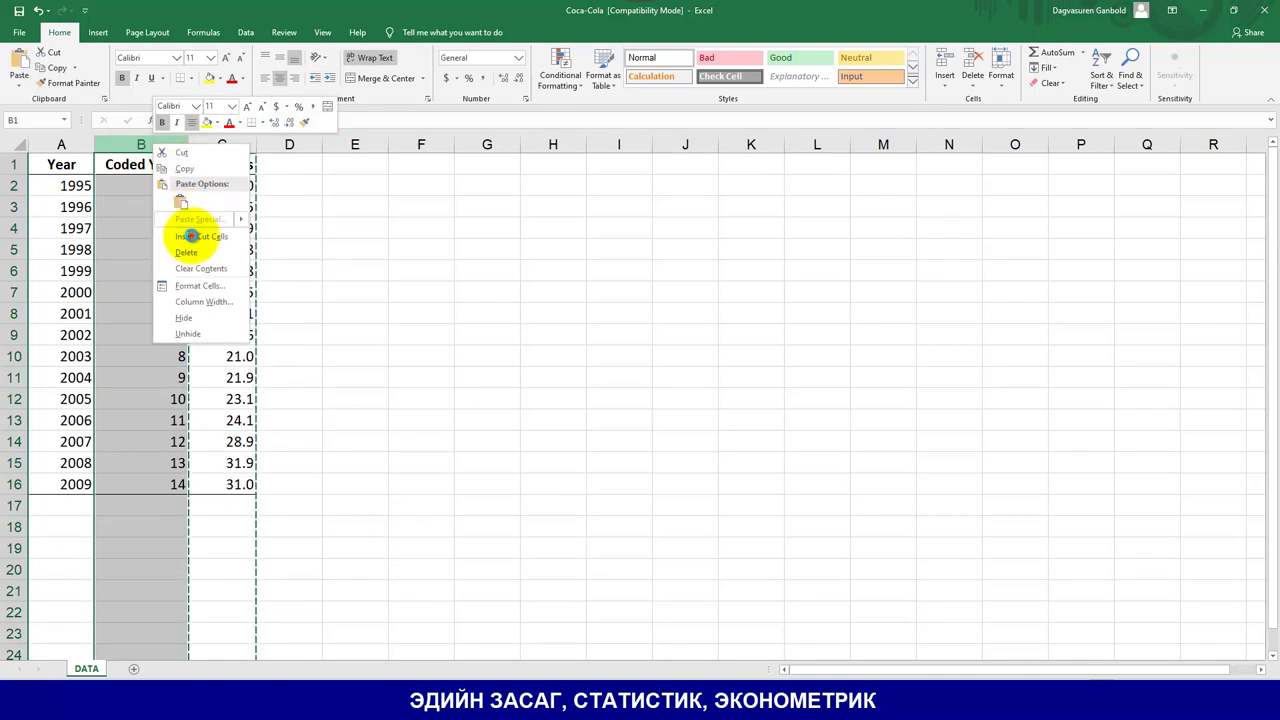
{"action": "left_click", "coordinate": [192, 236]}
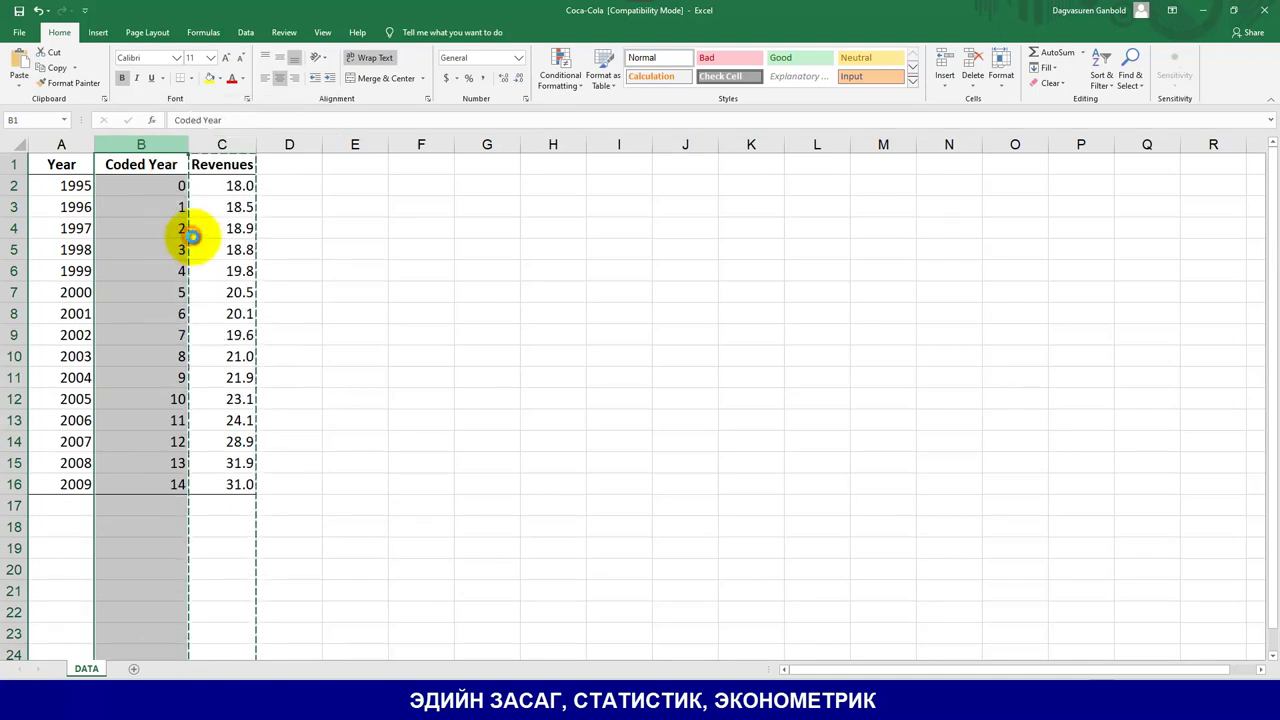
Step: Insert a Scatter chart with connected markers from the Year and Revenues data in A1:B16
{"action": "left_click", "coordinate": [70, 168]}
{"action": "left_click", "coordinate": [147, 484], "text": "shift"}
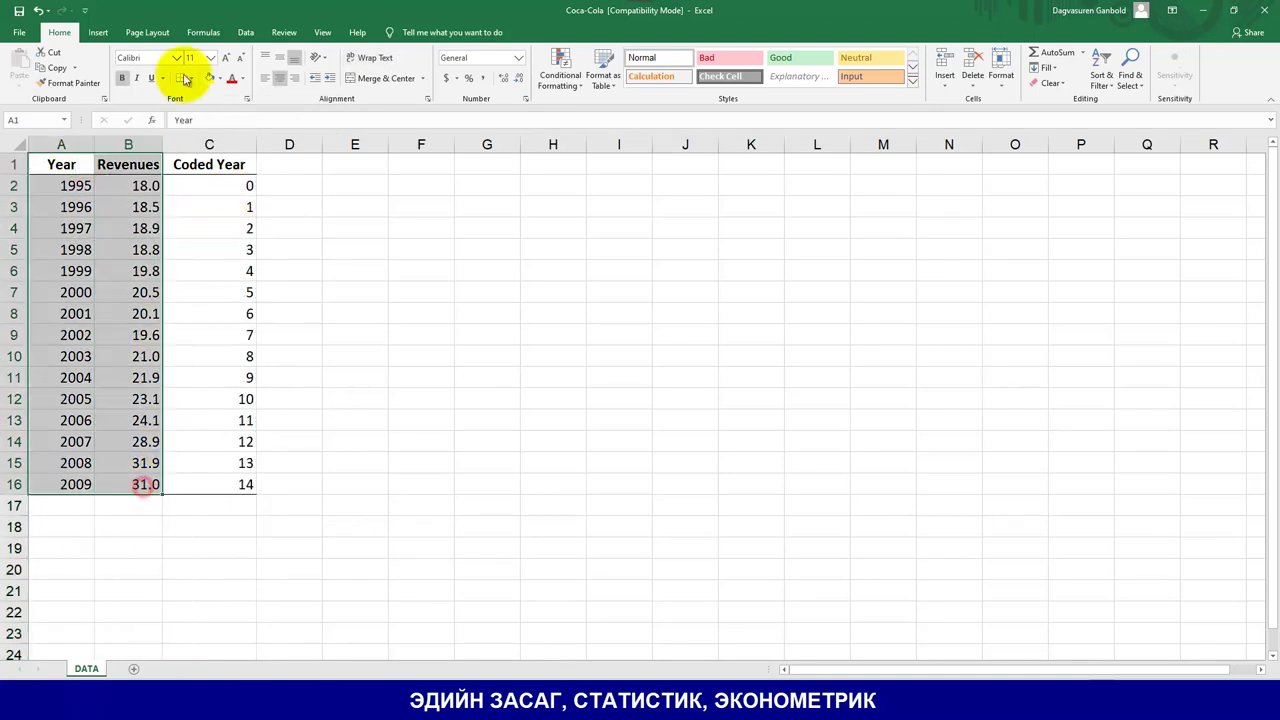
{"action": "scroll", "coordinate": [560, 100], "scroll_direction": "down", "scroll_amount": 1}
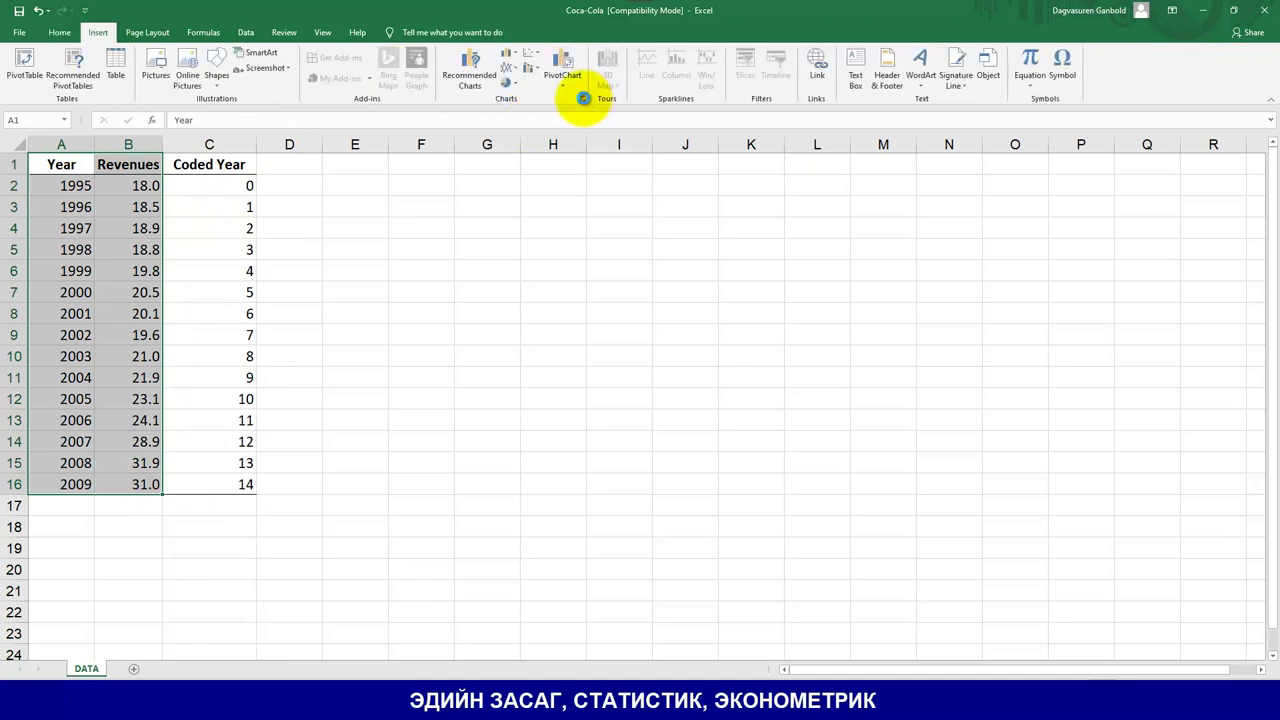
{"action": "left_click", "coordinate": [584, 100]}
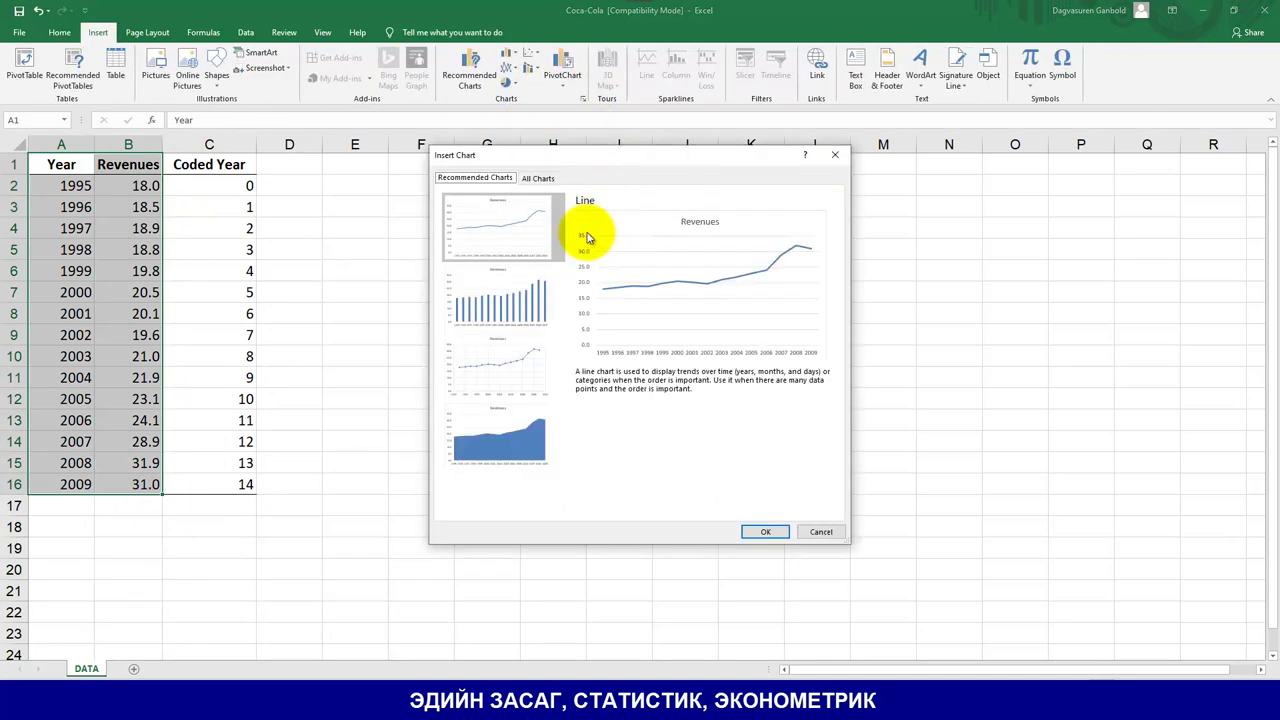
{"action": "left_click", "coordinate": [533, 360]}
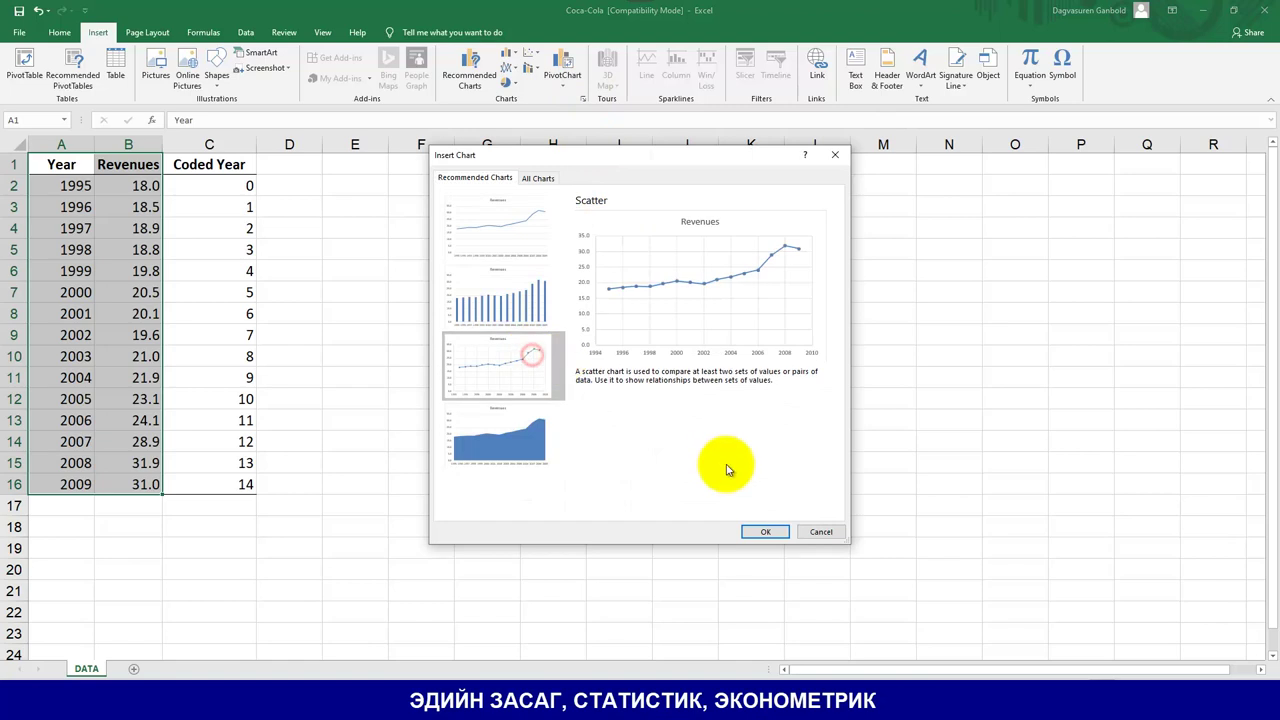
{"action": "left_click", "coordinate": [764, 532]}
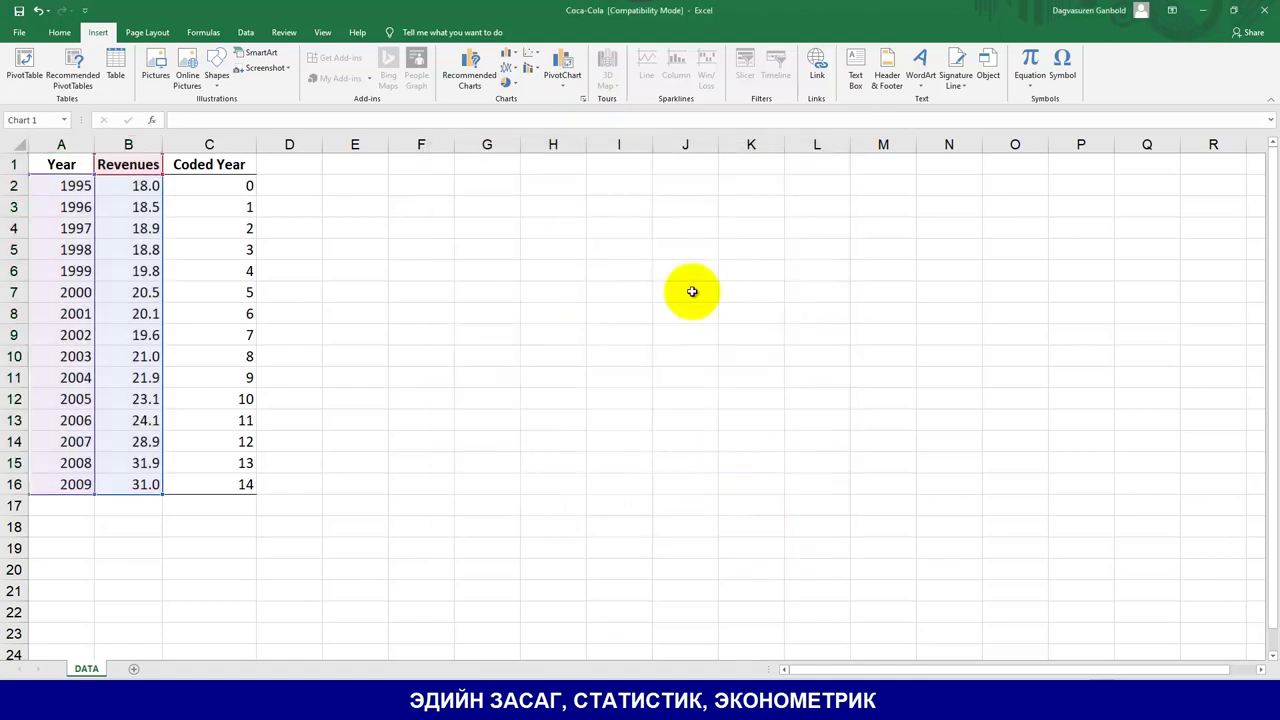
Step: Reposition the Revenues scatter chart beside the data table and delete it
{"action": "left_click_drag", "start_coordinate": [694, 251], "coordinate": [800, 372]}
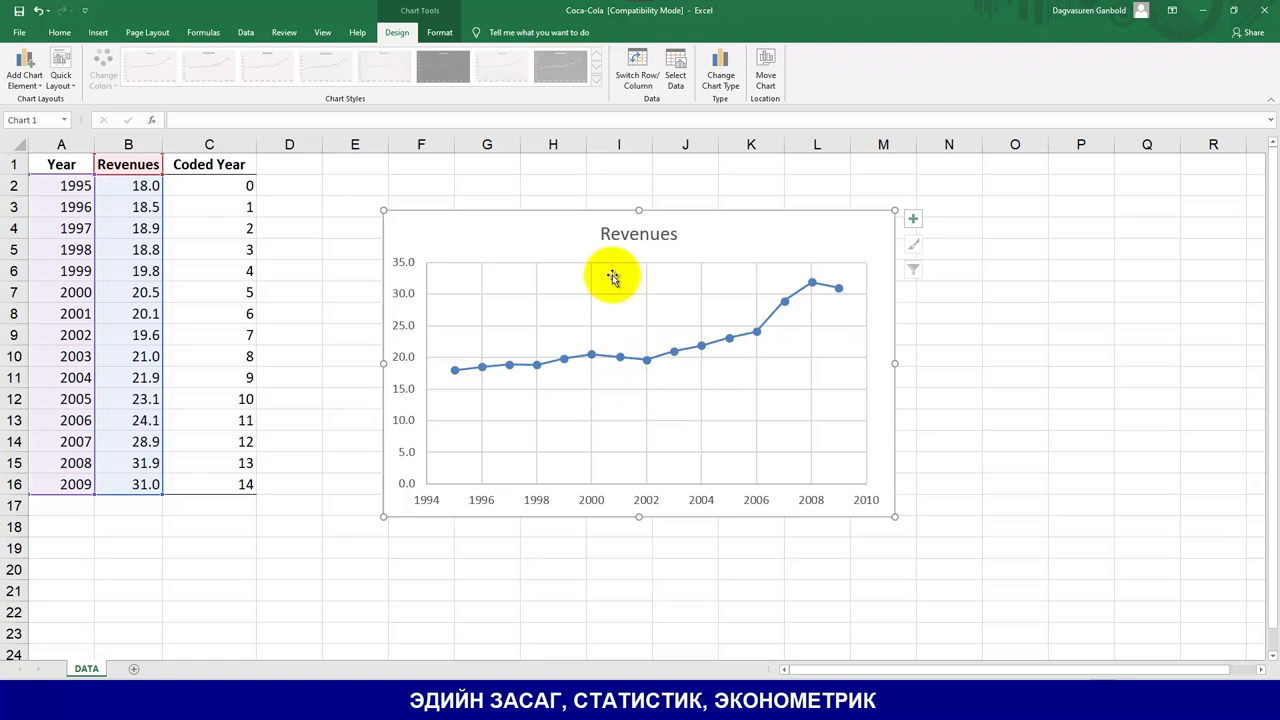
{"action": "left_click_drag", "start_coordinate": [590, 210], "coordinate": [591, 212]}
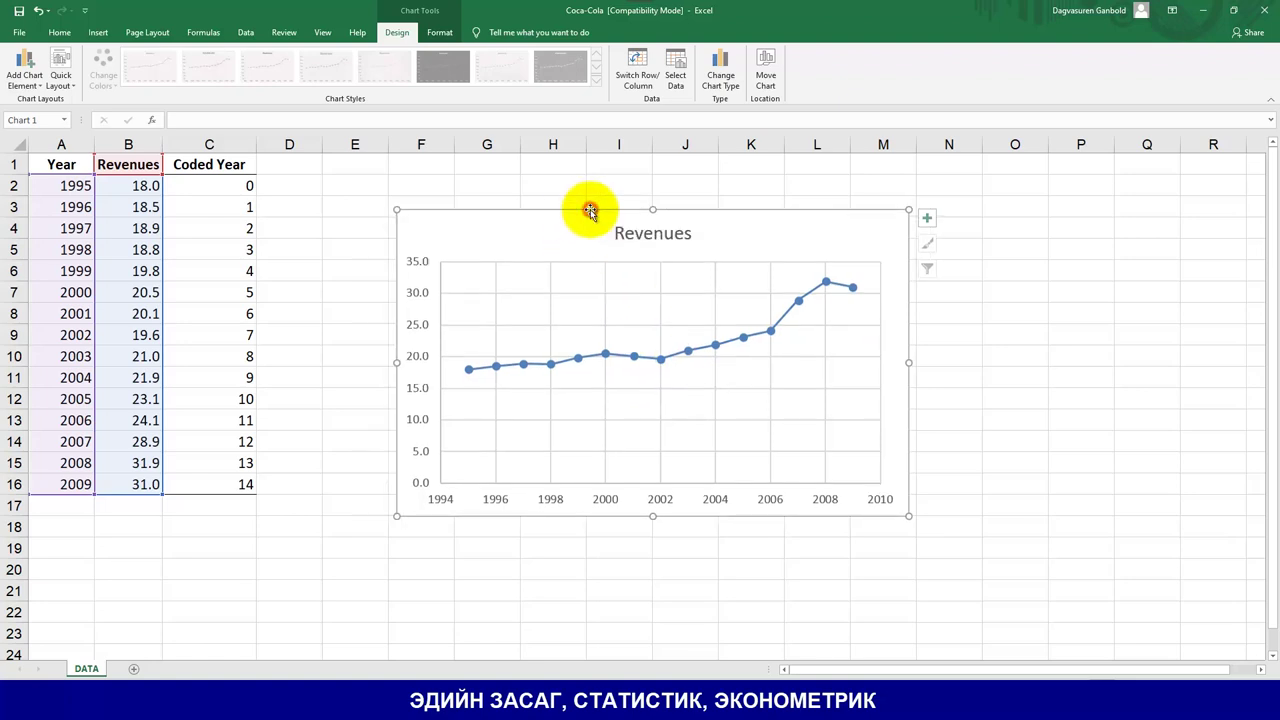
{"action": "key", "text": "Delete"}
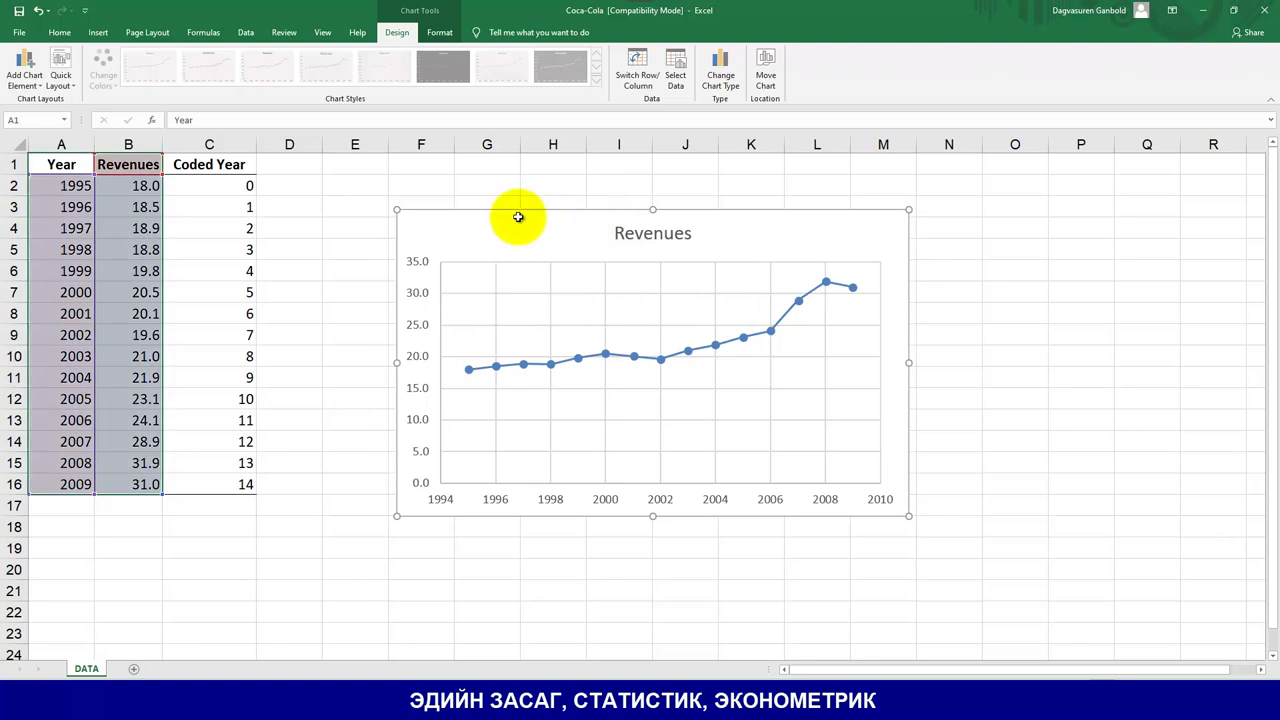
{"action": "left_click", "coordinate": [411, 277]}
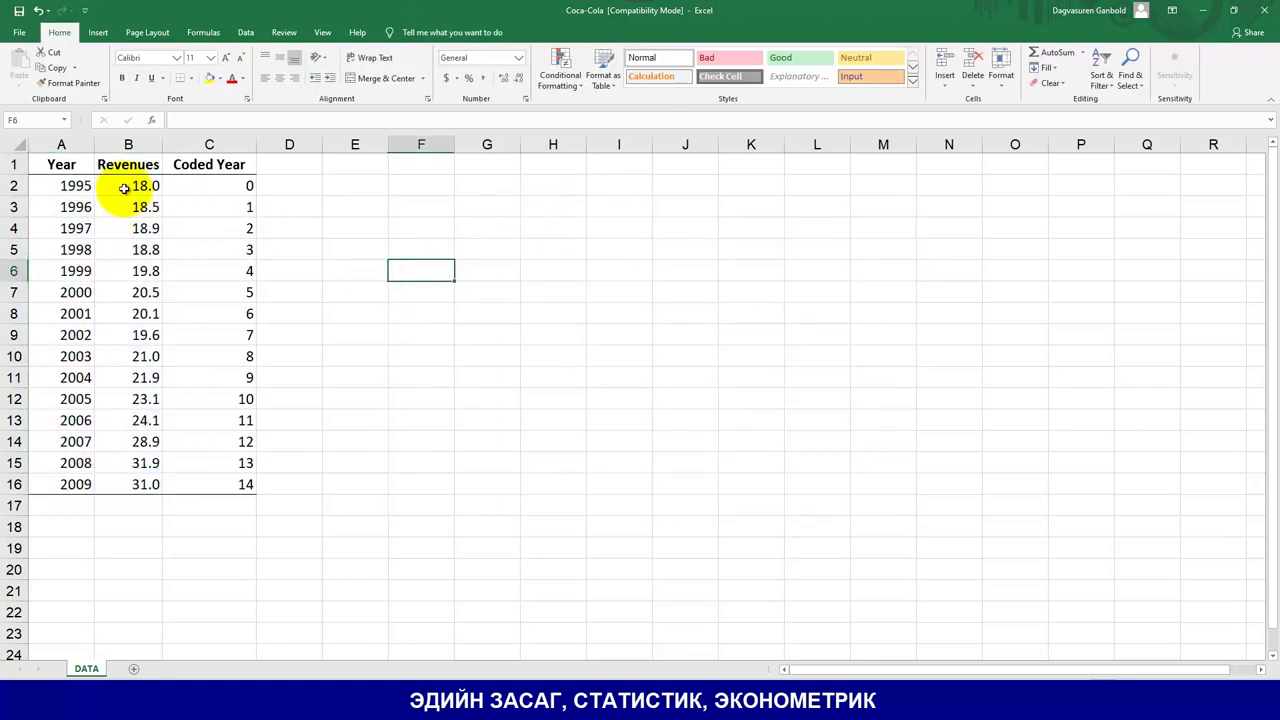
Step: Examine how the Coded Year values correspond to the calendar years, along with the Revenues series
{"action": "left_click_drag", "start_coordinate": [219, 187], "coordinate": [242, 485]}
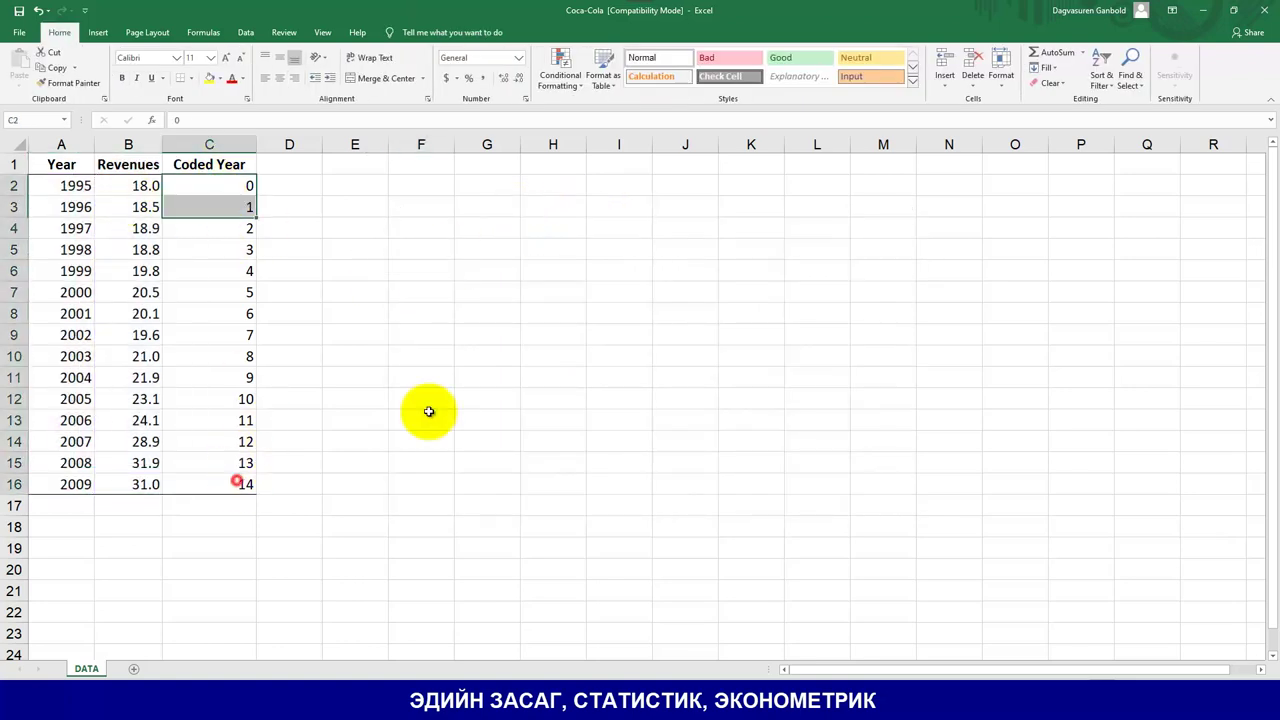
{"action": "left_click", "coordinate": [226, 186]}
{"action": "left_click", "coordinate": [228, 208]}
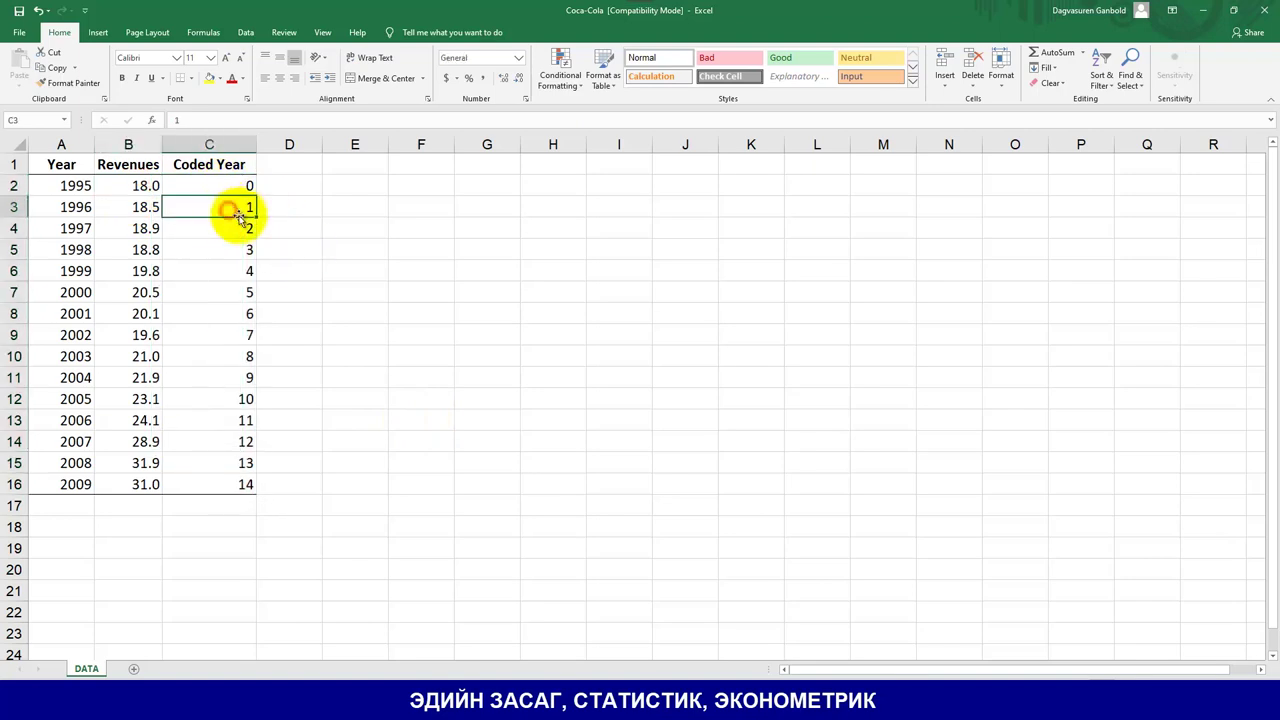
{"action": "left_click", "coordinate": [75, 230]}
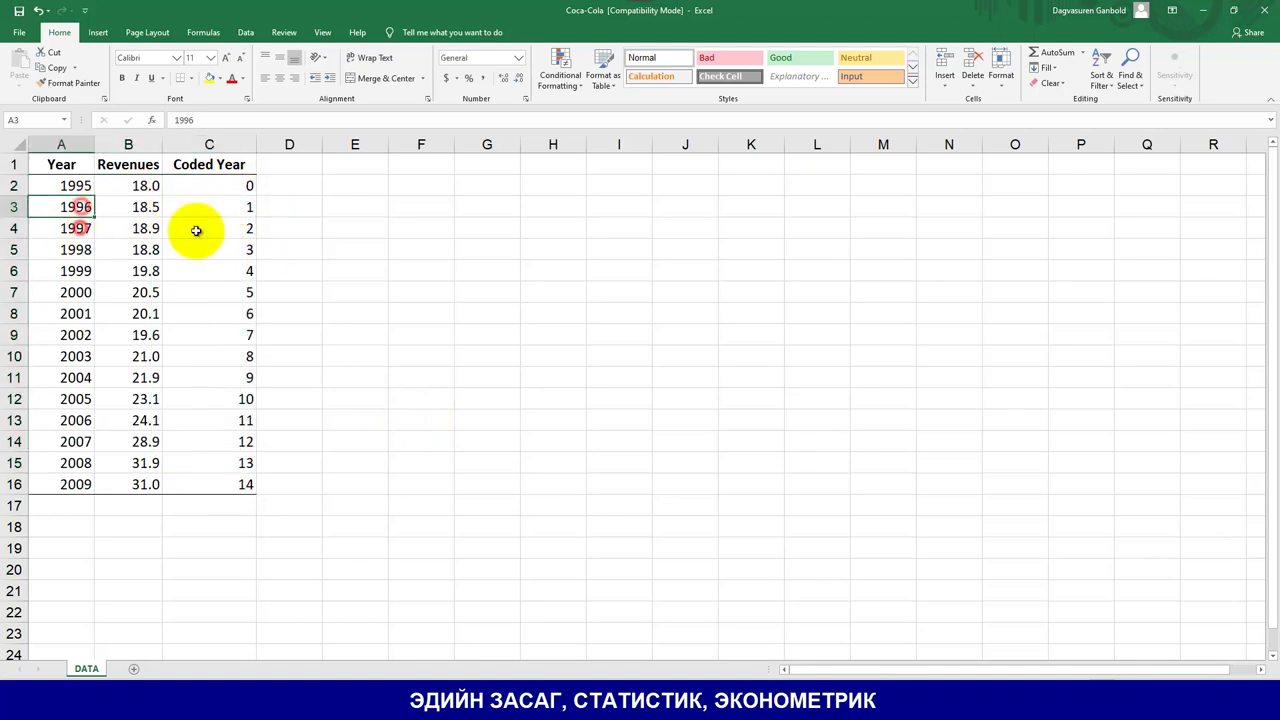
{"action": "left_click", "coordinate": [241, 205]}
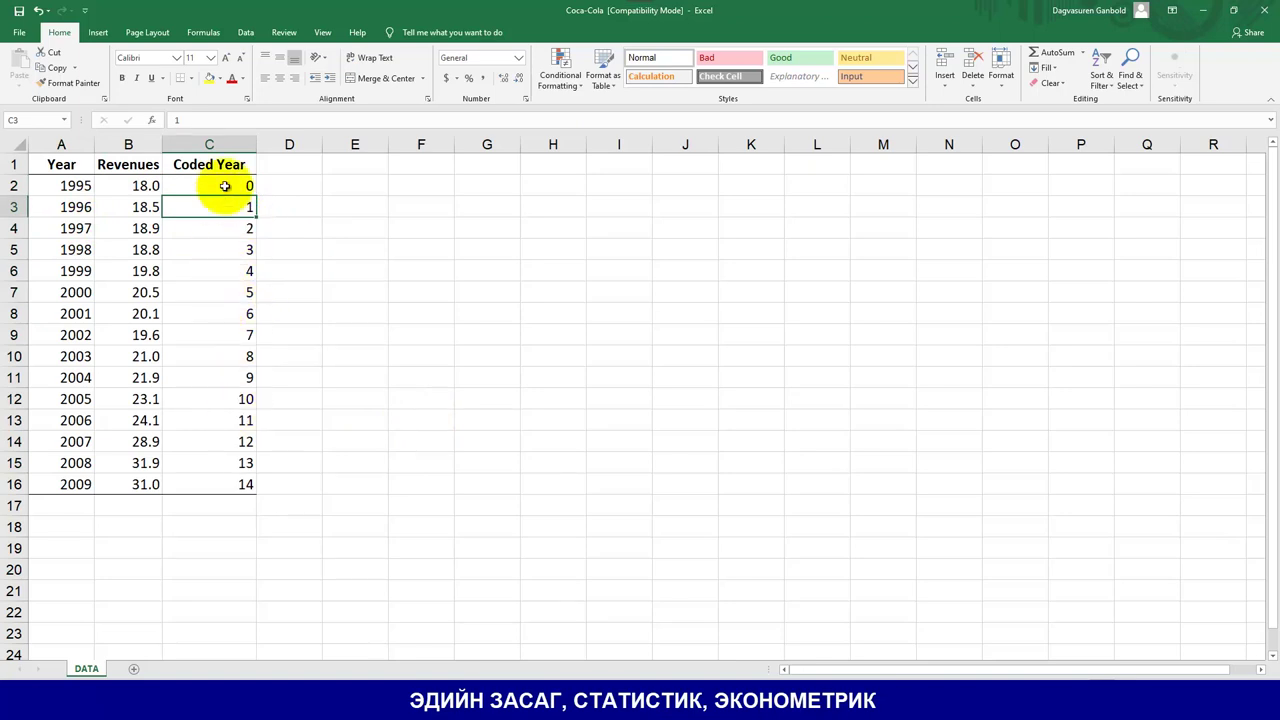
{"action": "left_click_drag", "start_coordinate": [223, 186], "coordinate": [249, 486]}
{"action": "left_click", "coordinate": [375, 456]}
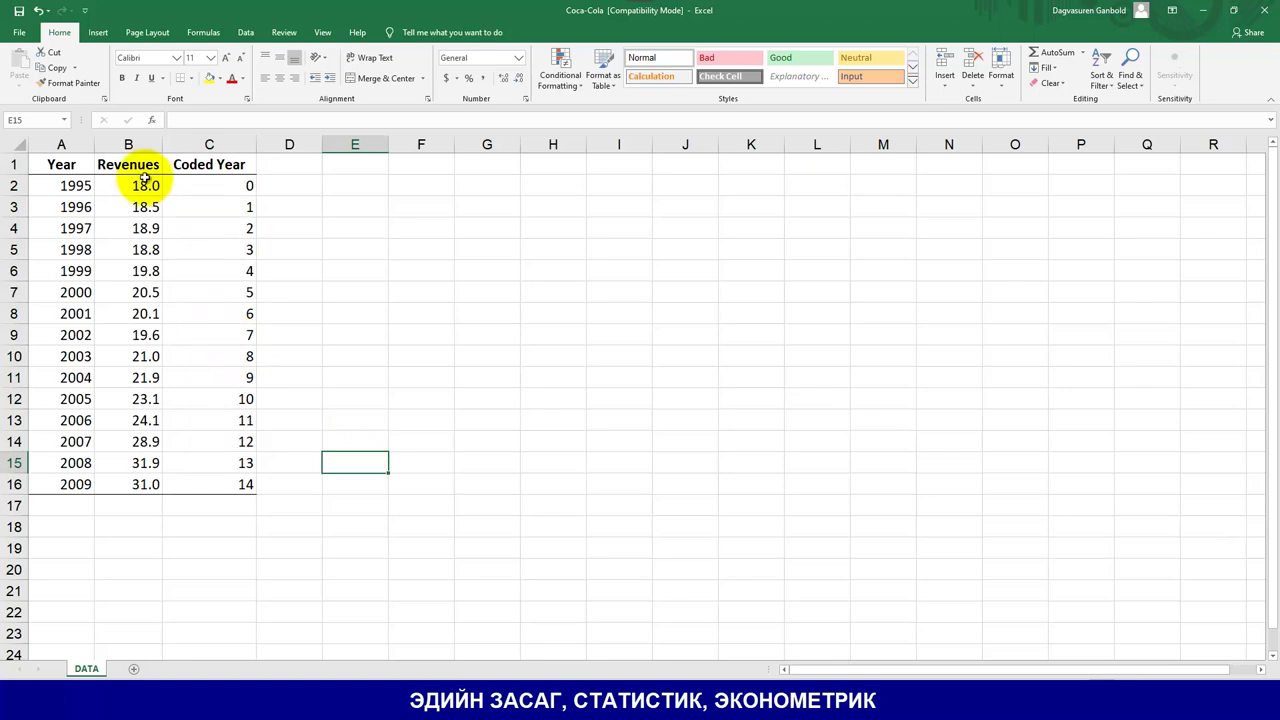
{"action": "left_click_drag", "start_coordinate": [130, 168], "coordinate": [158, 484]}
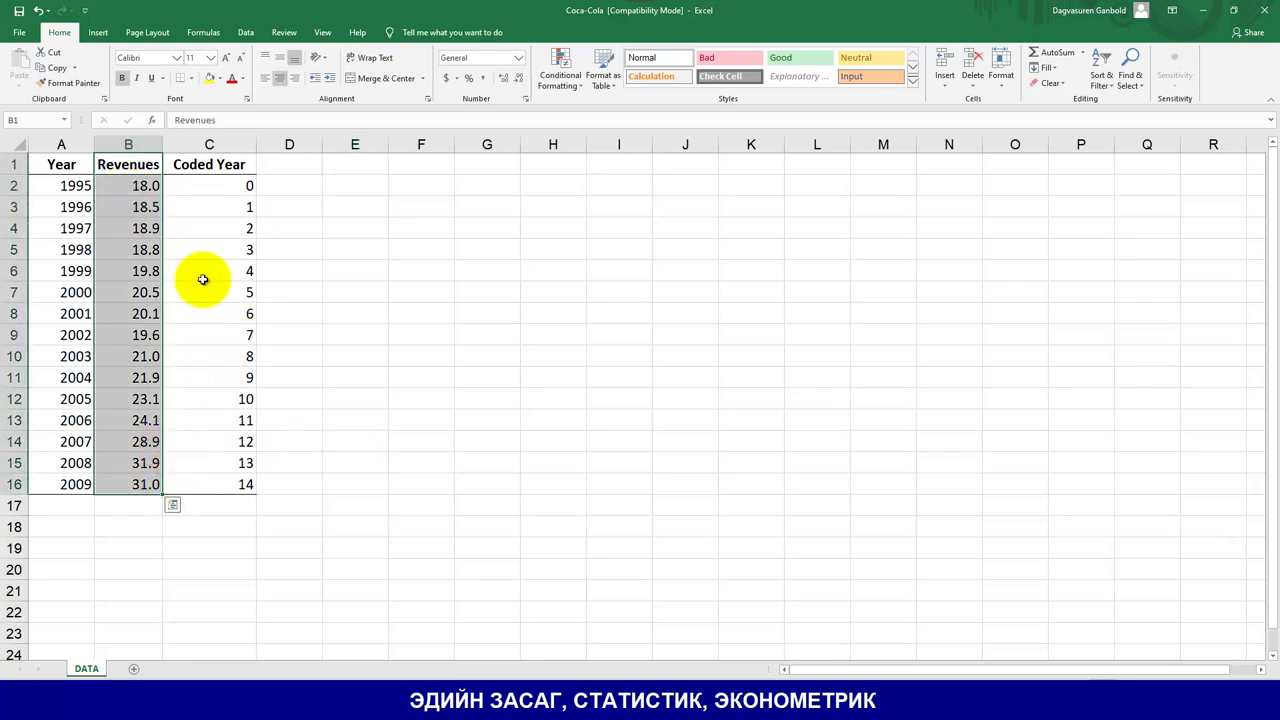
{"action": "left_click_drag", "start_coordinate": [225, 162], "coordinate": [222, 483]}
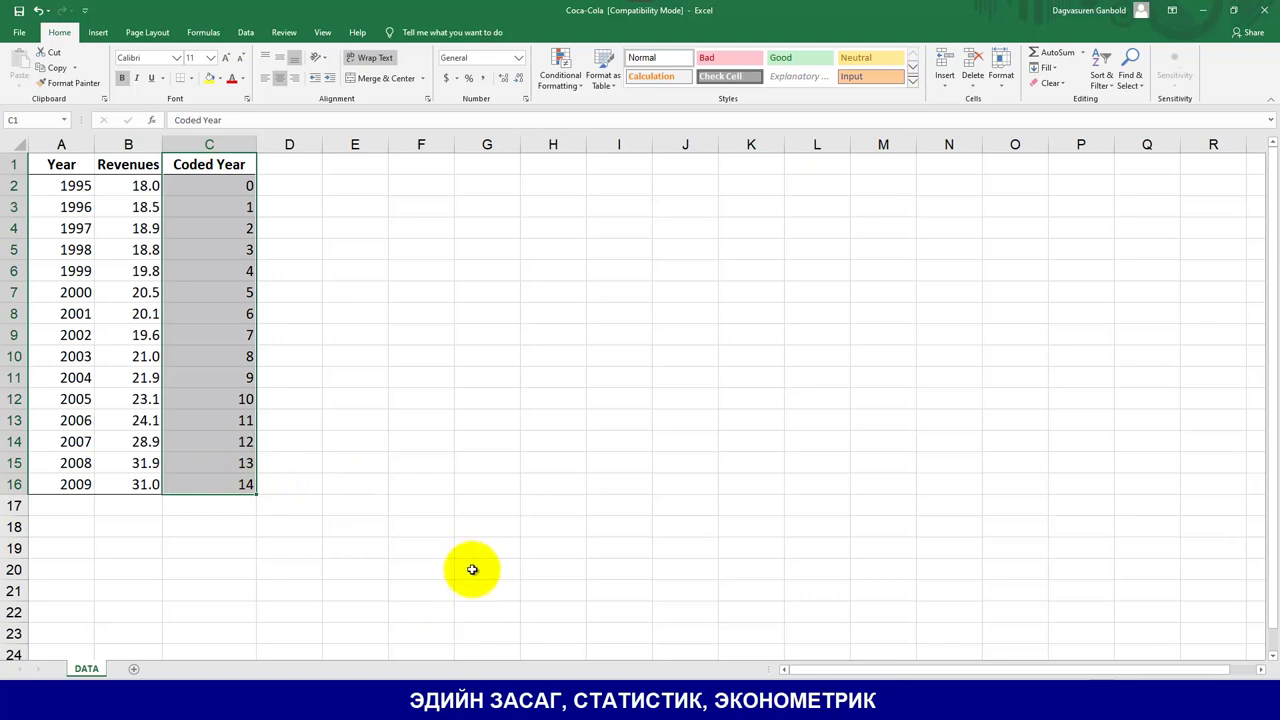
Step: Switch to the business statistics ebook in Adobe Acrobat Reader and read the linear trend model section with equation 16.3
{"action": "key", "text": "alt+Tab"}
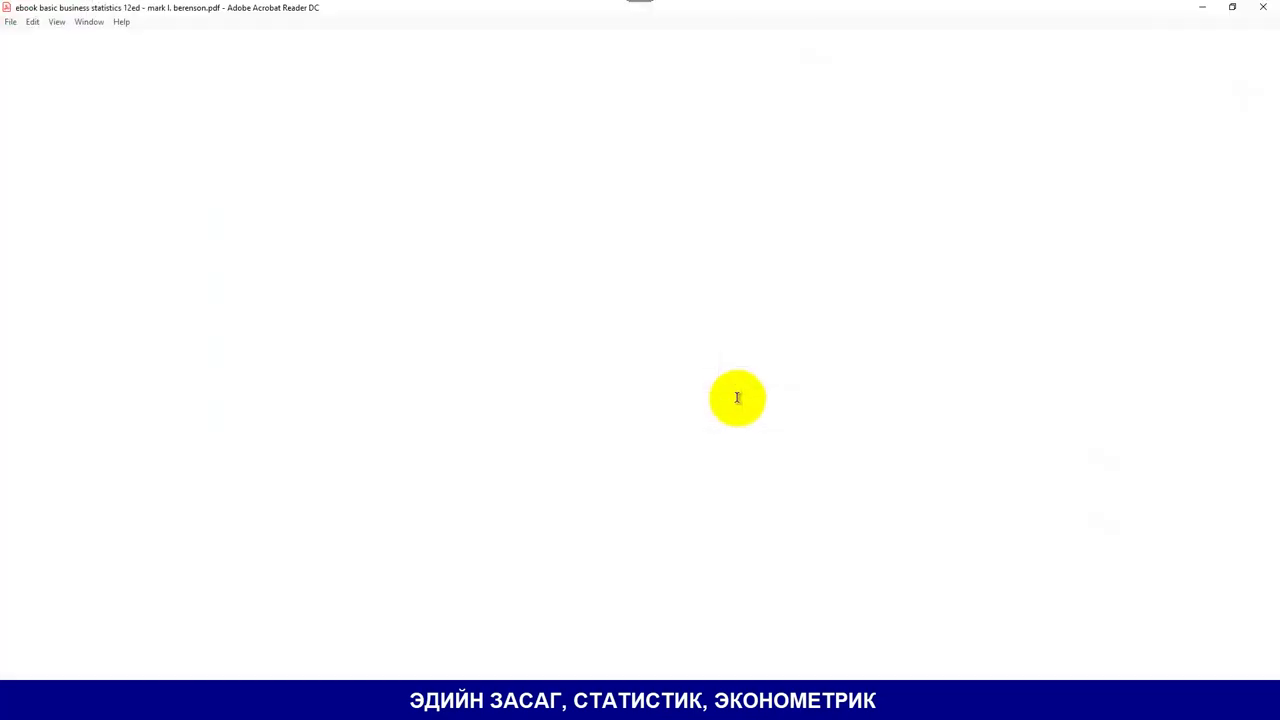
{"action": "scroll", "coordinate": [725, 382], "scroll_direction": "up", "scroll_amount": 10}
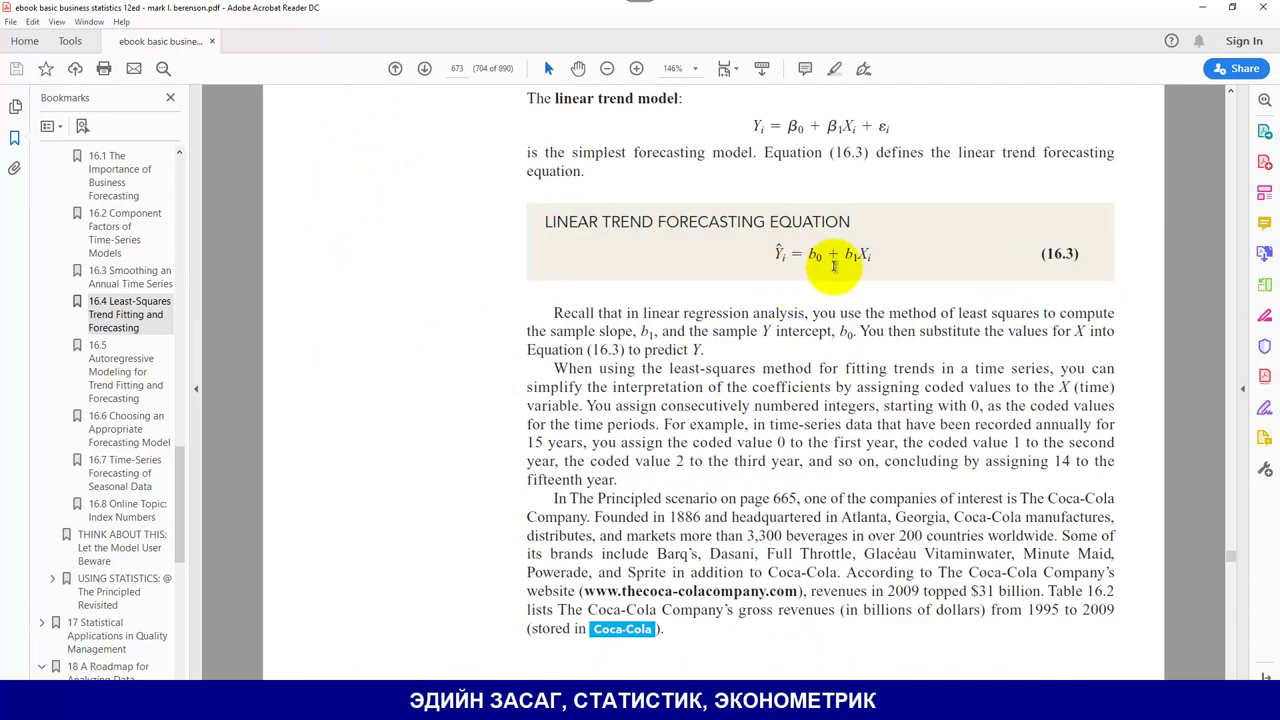
{"action": "scroll", "coordinate": [768, 135], "scroll_direction": "up", "scroll_amount": 1}
{"action": "scroll", "coordinate": [768, 147], "scroll_direction": "up", "scroll_amount": 1}
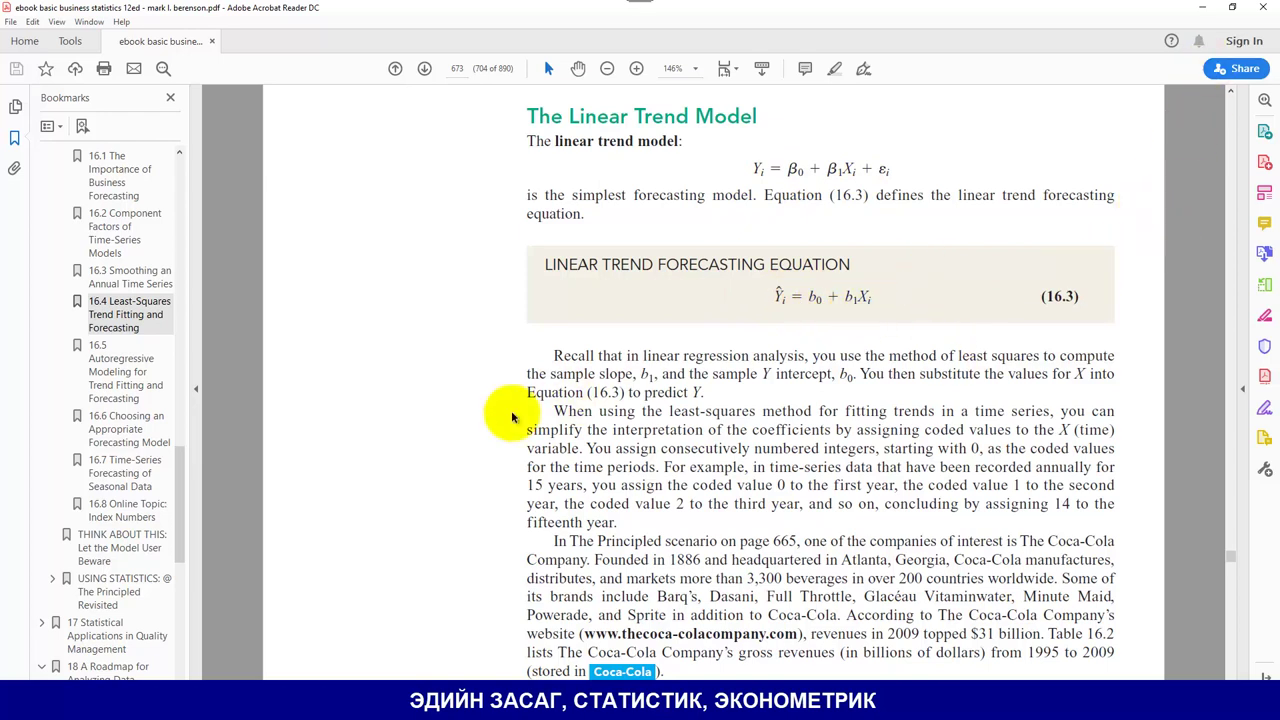
Step: Return to the Coca-Cola workbook in Excel and review Revenues and Coded Year as the variables for the trend model
{"action": "left_click", "coordinate": [1205, 12]}
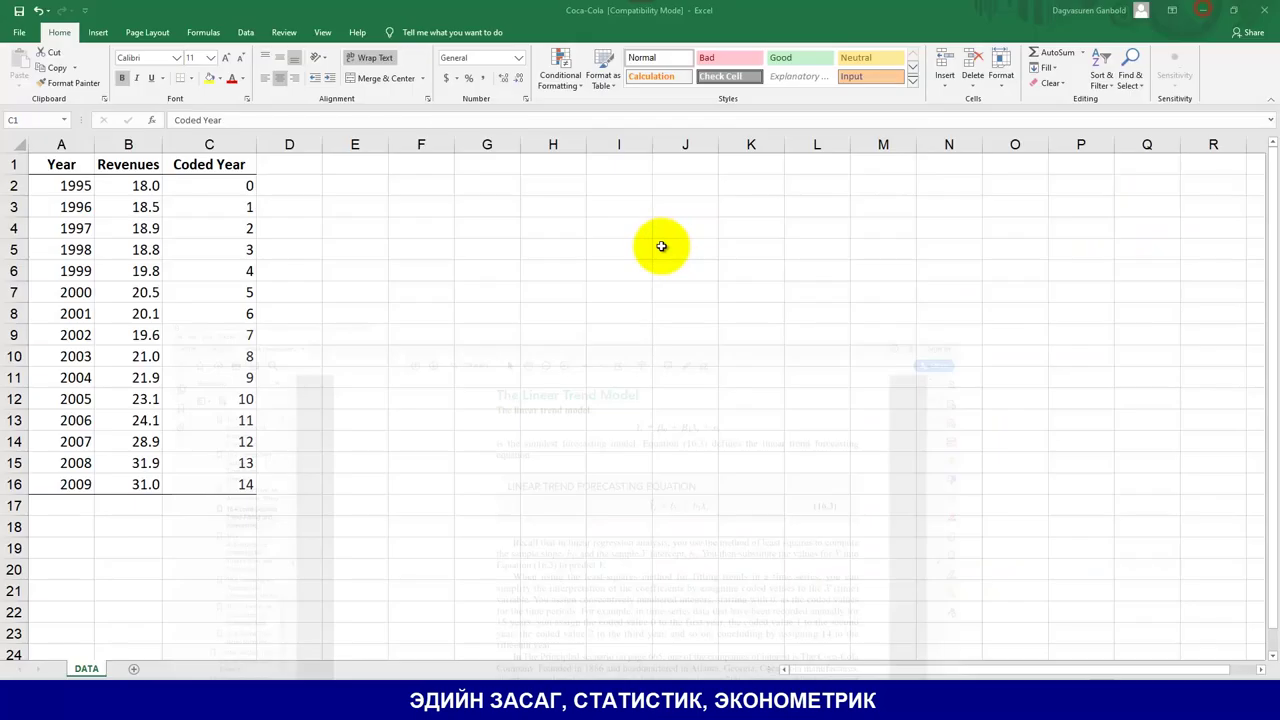
{"action": "left_click", "coordinate": [302, 333]}
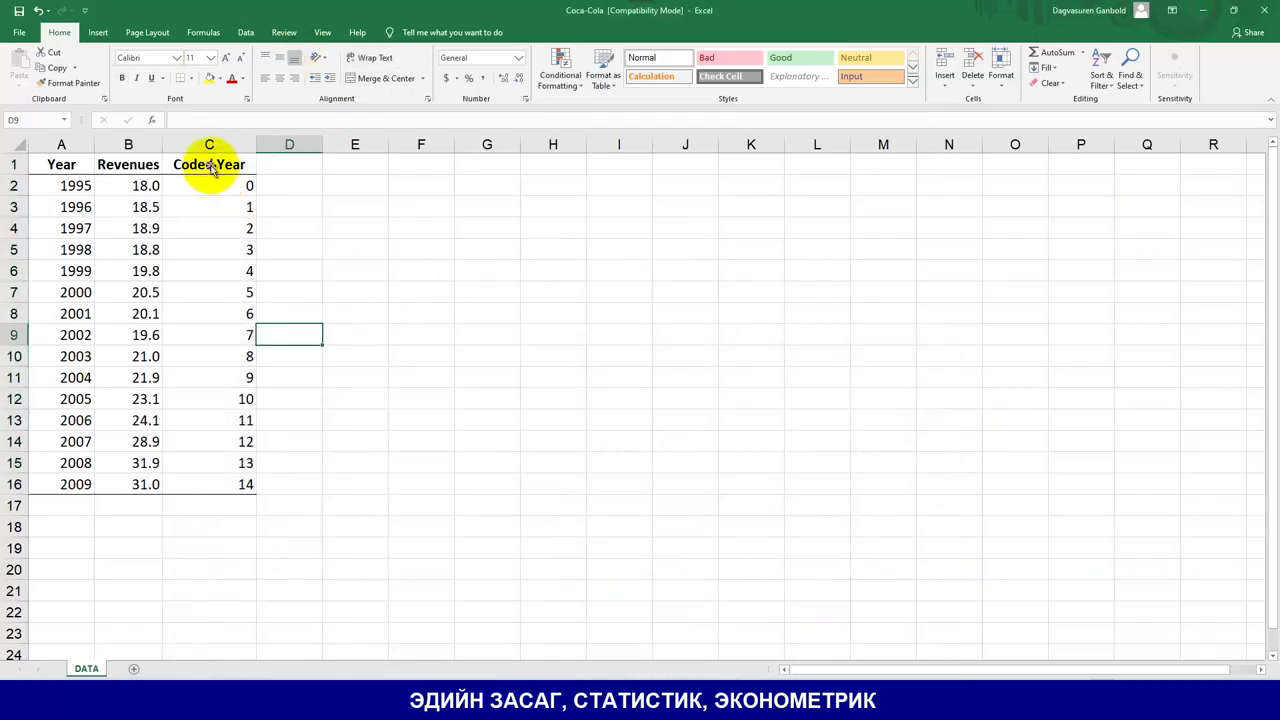
{"action": "left_click_drag", "start_coordinate": [208, 166], "coordinate": [240, 487]}
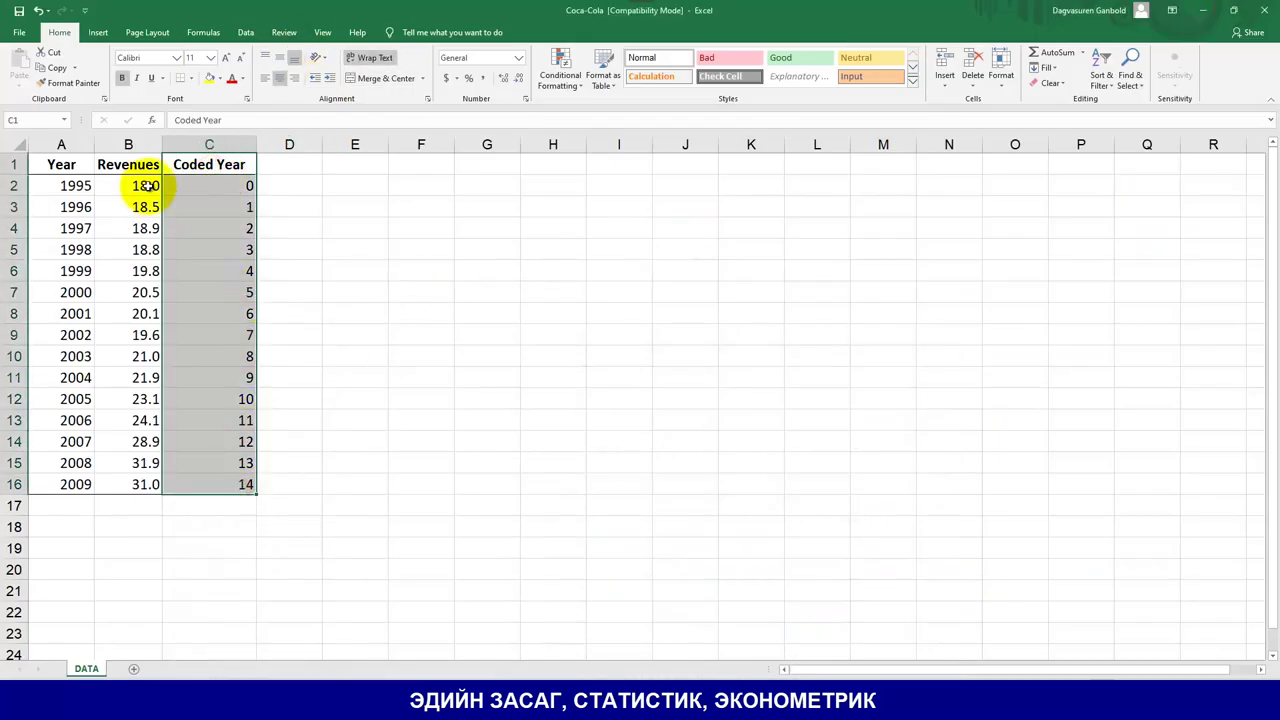
{"action": "left_click_drag", "start_coordinate": [155, 170], "coordinate": [148, 484]}
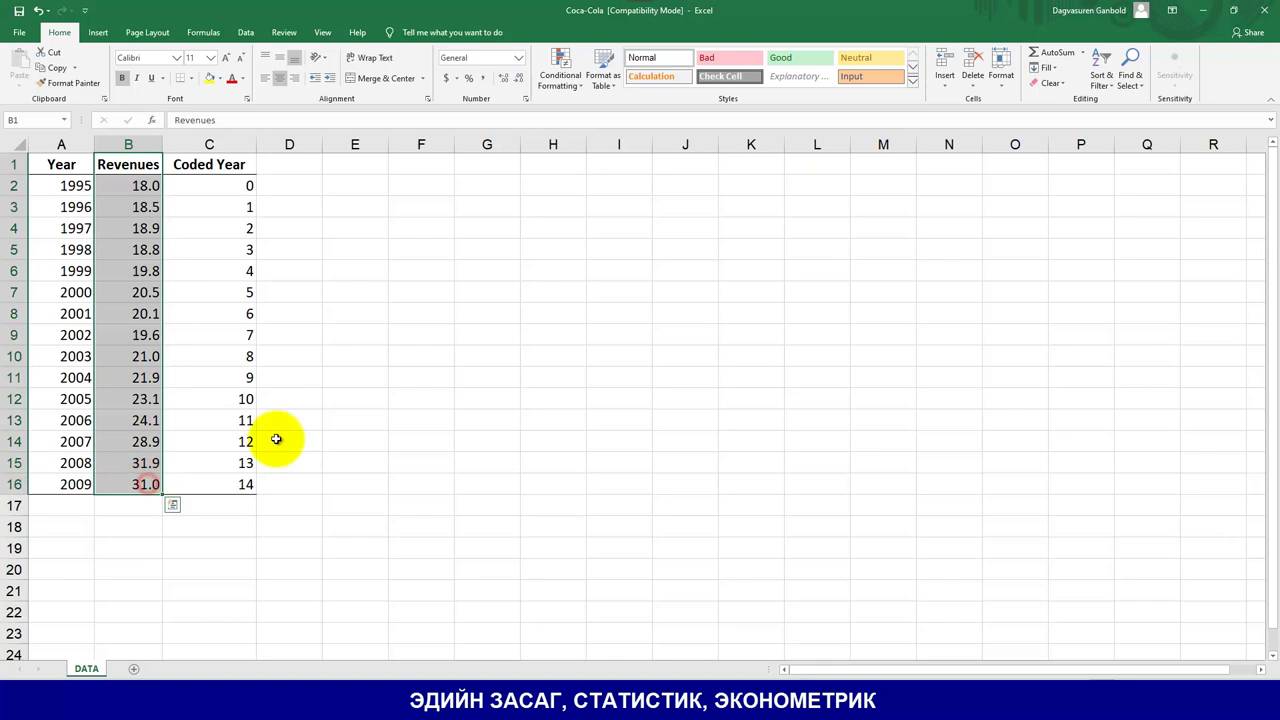
{"action": "left_click", "coordinate": [392, 323]}
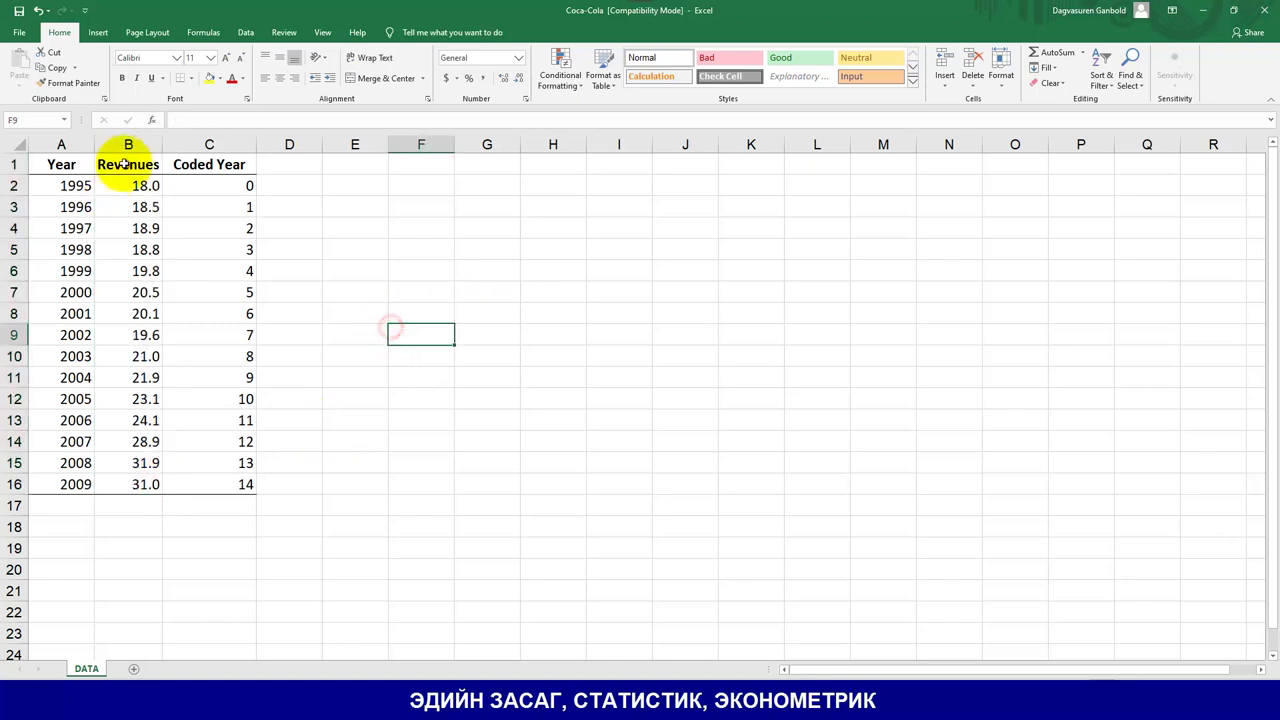
{"action": "left_click_drag", "start_coordinate": [114, 163], "coordinate": [152, 484]}
{"action": "left_click_drag", "start_coordinate": [243, 163], "coordinate": [236, 484]}
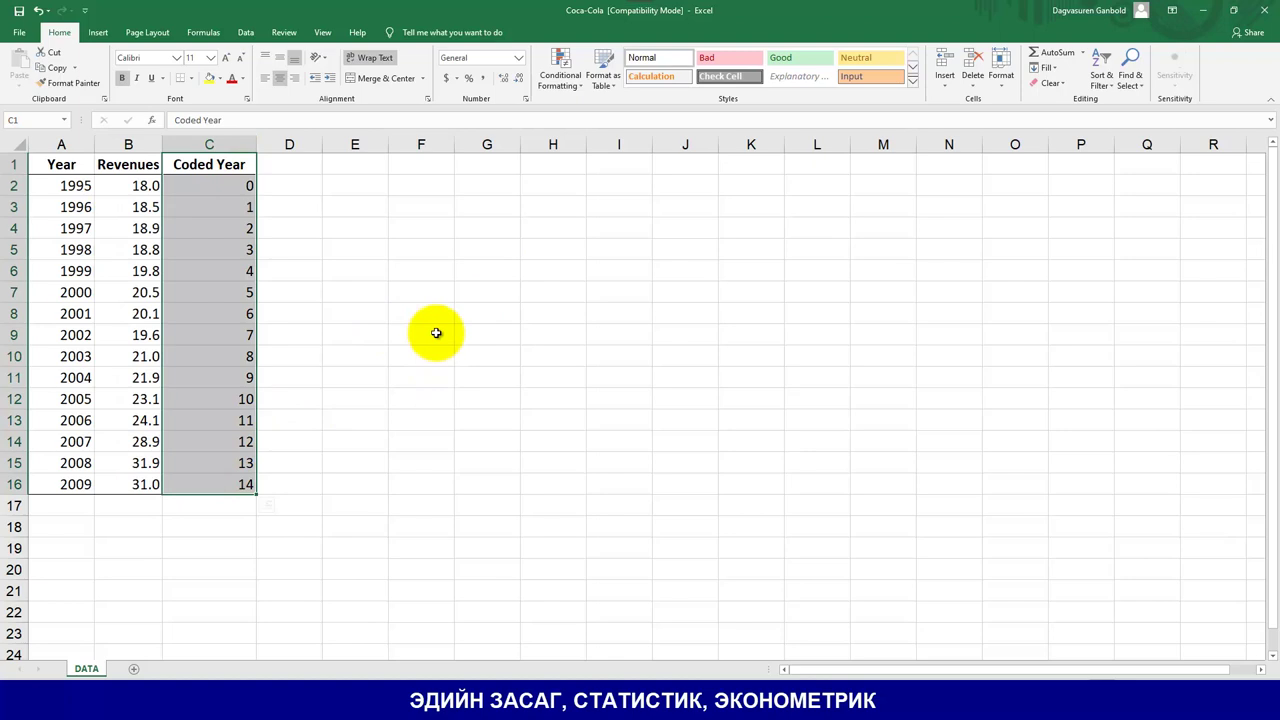
{"action": "left_click", "coordinate": [428, 334]}
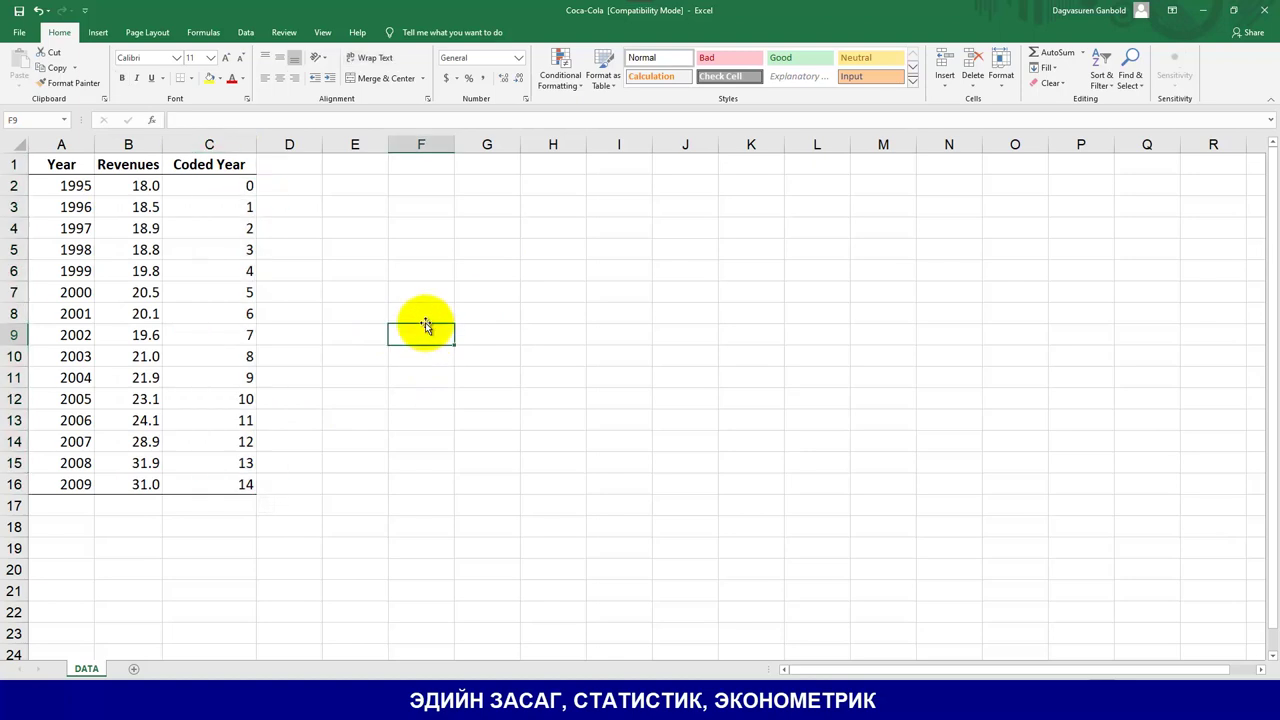
Step: Open the Regression tool from Excel's Data Analysis tools
{"action": "left_click", "coordinate": [245, 33]}
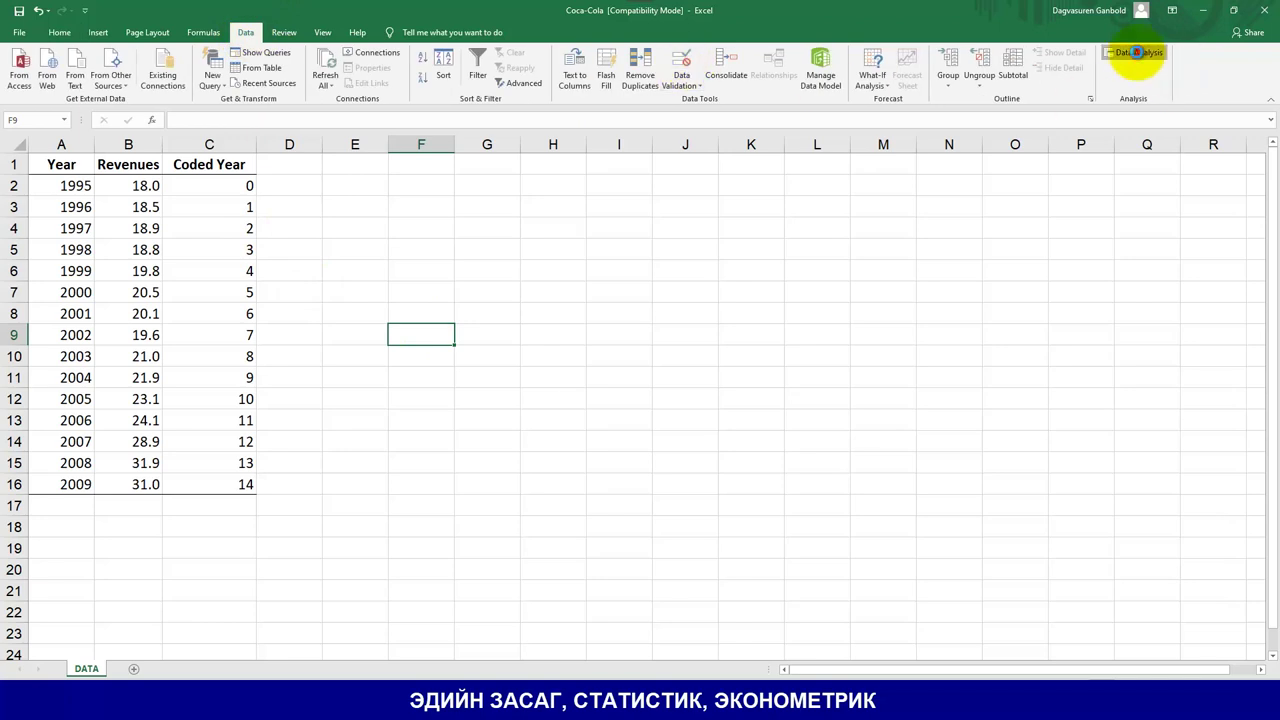
{"action": "left_click", "coordinate": [1136, 52]}
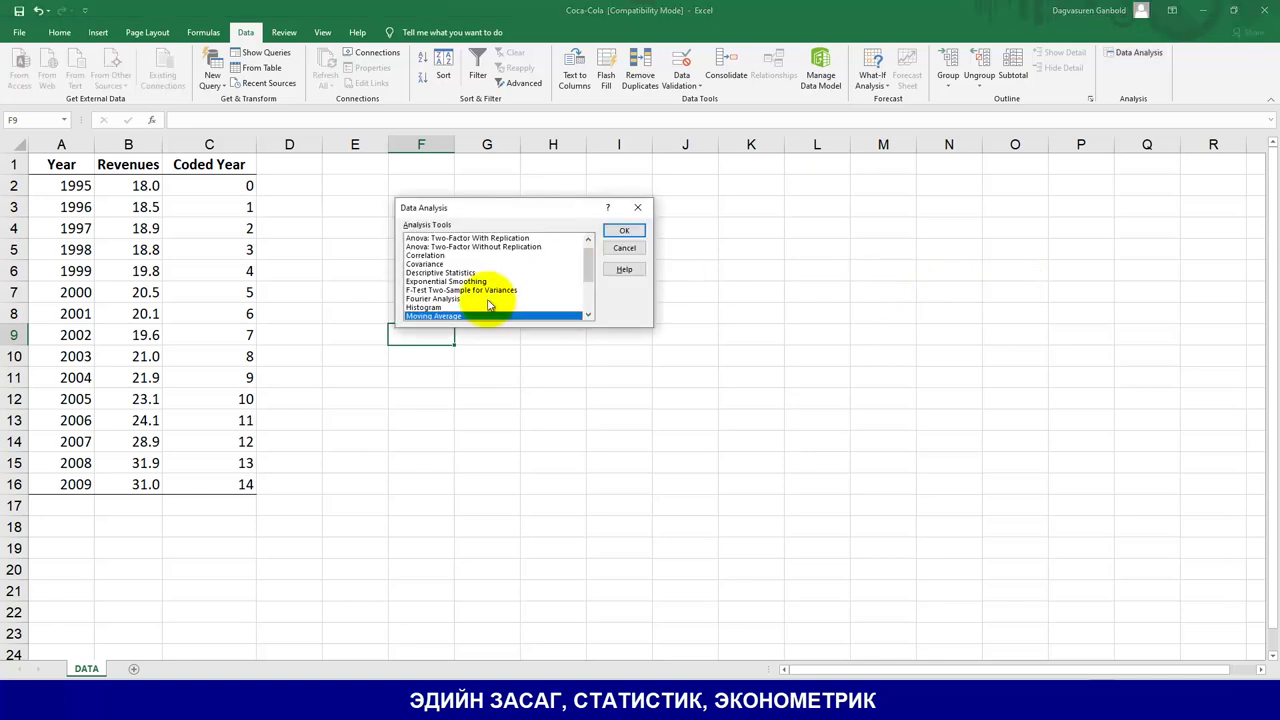
{"action": "scroll", "coordinate": [458, 307], "scroll_direction": "down", "scroll_amount": 1}
{"action": "left_click", "coordinate": [428, 315]}
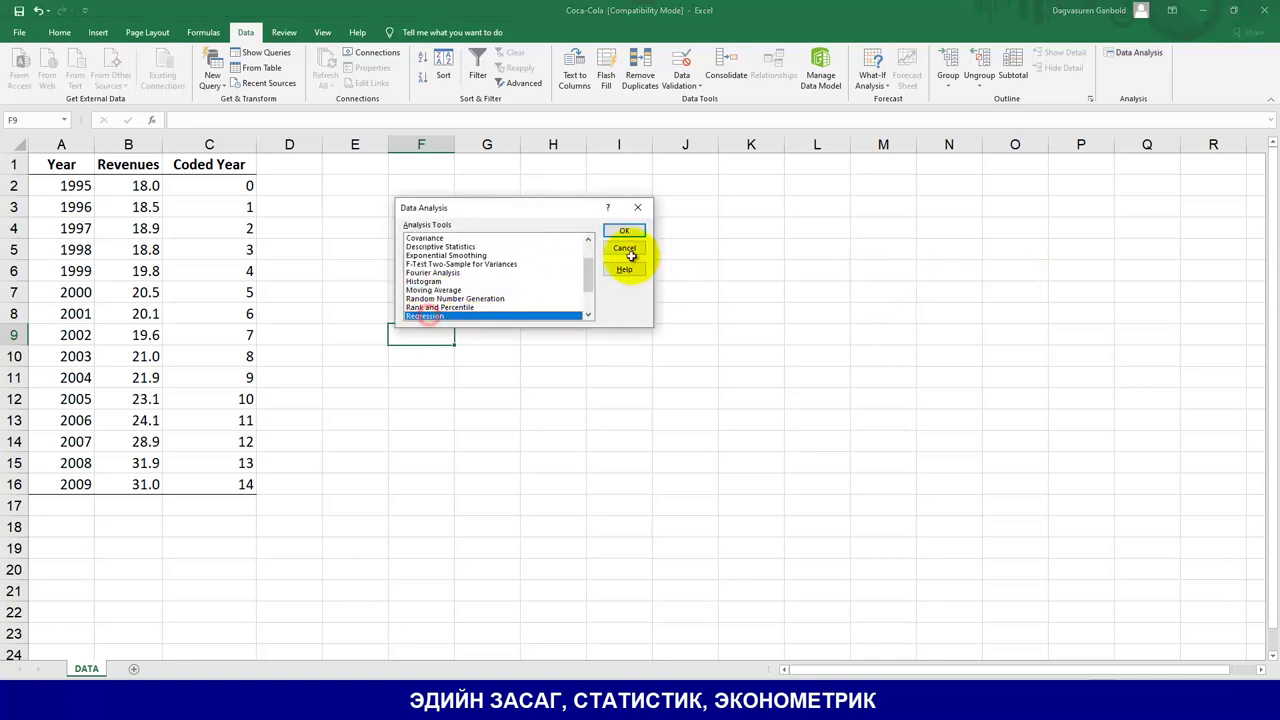
{"action": "left_click", "coordinate": [624, 230]}
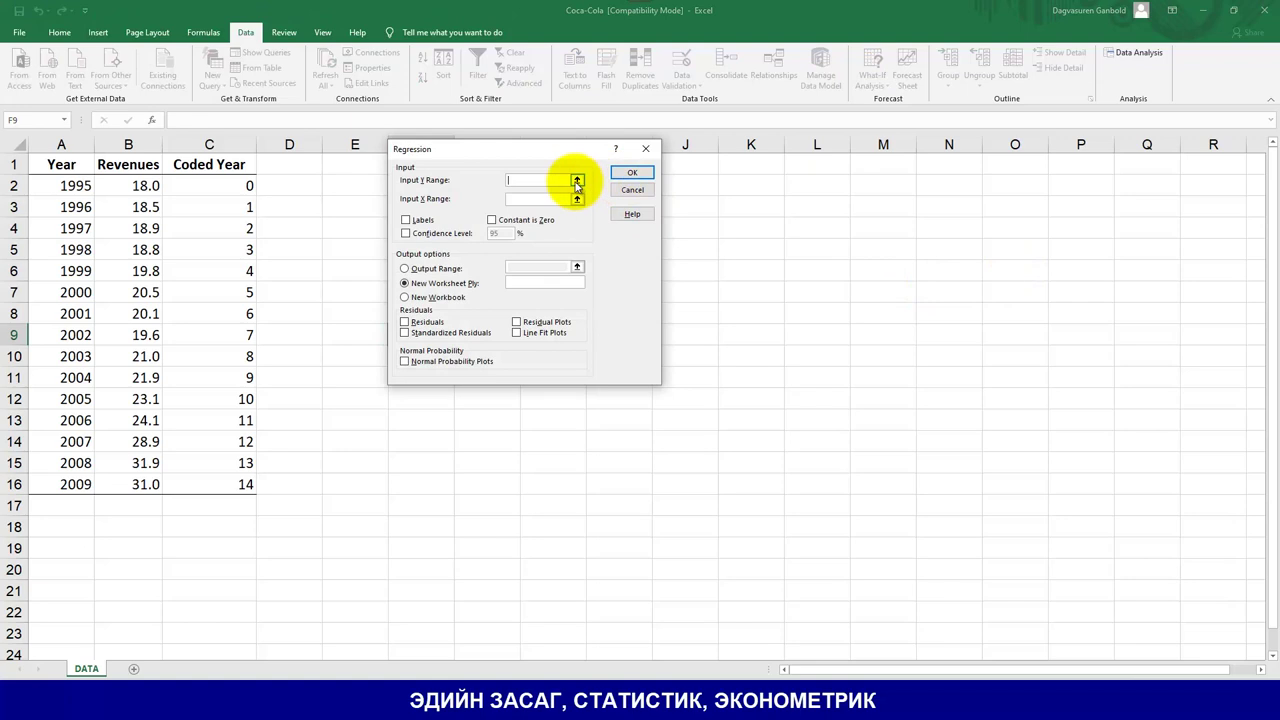
Step: Set the regression's Y range to $B$1:$B$16 and X range to $C$1:$C$16, treating the first row as labels
{"action": "left_click", "coordinate": [575, 180]}
{"action": "left_click", "coordinate": [100, 168]}
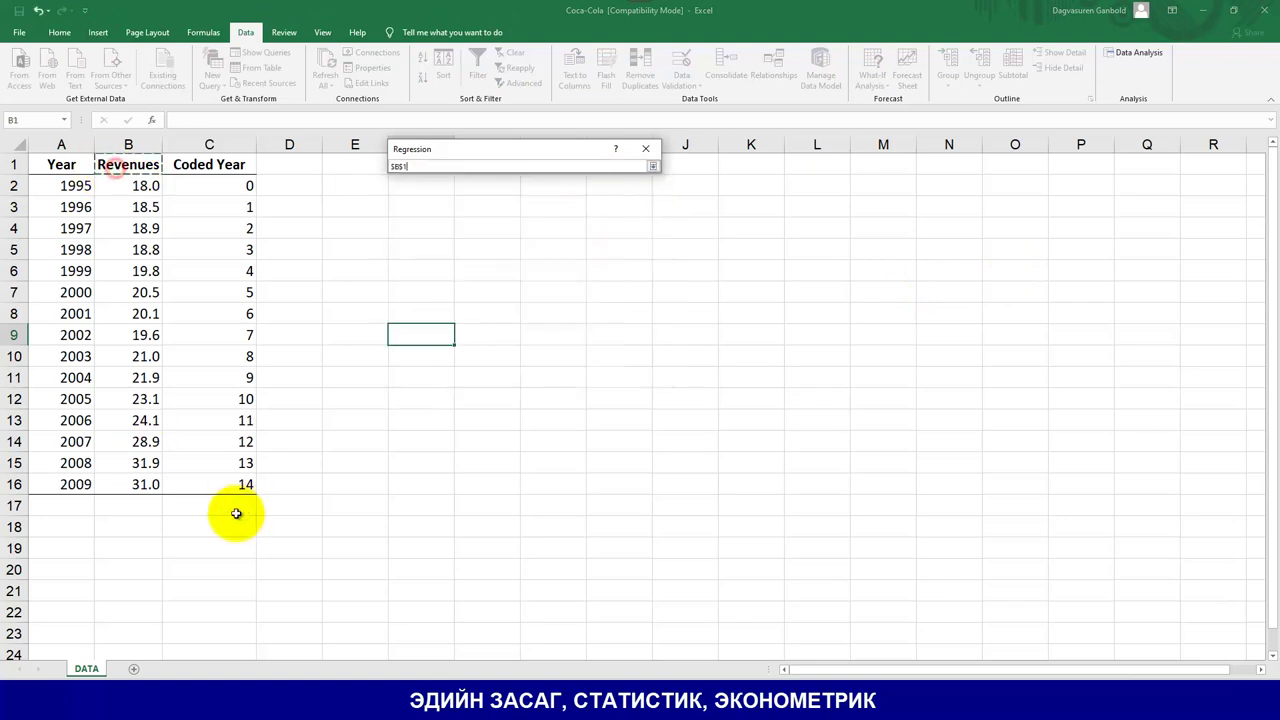
{"action": "key", "text": "ctrl+shift+Down"}
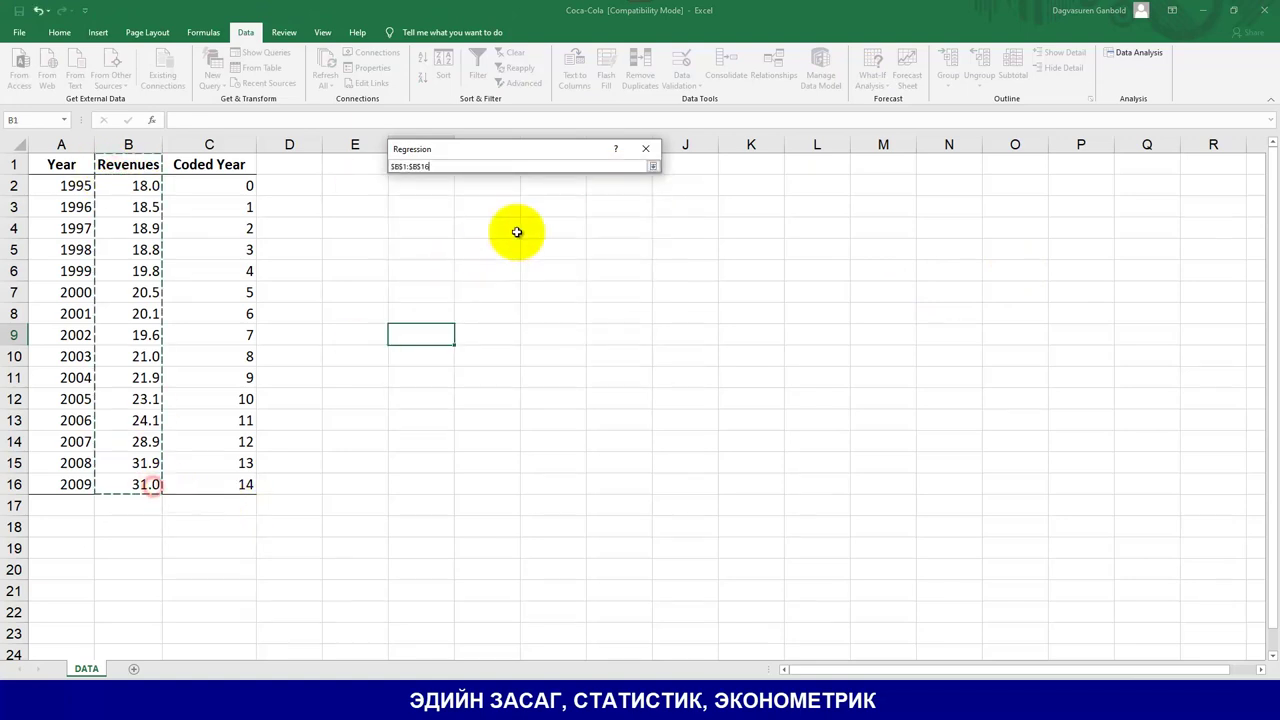
{"action": "left_click", "coordinate": [652, 168]}
{"action": "left_click", "coordinate": [578, 198]}
{"action": "left_click_drag", "start_coordinate": [242, 168], "coordinate": [233, 487]}
{"action": "left_click", "coordinate": [652, 166]}
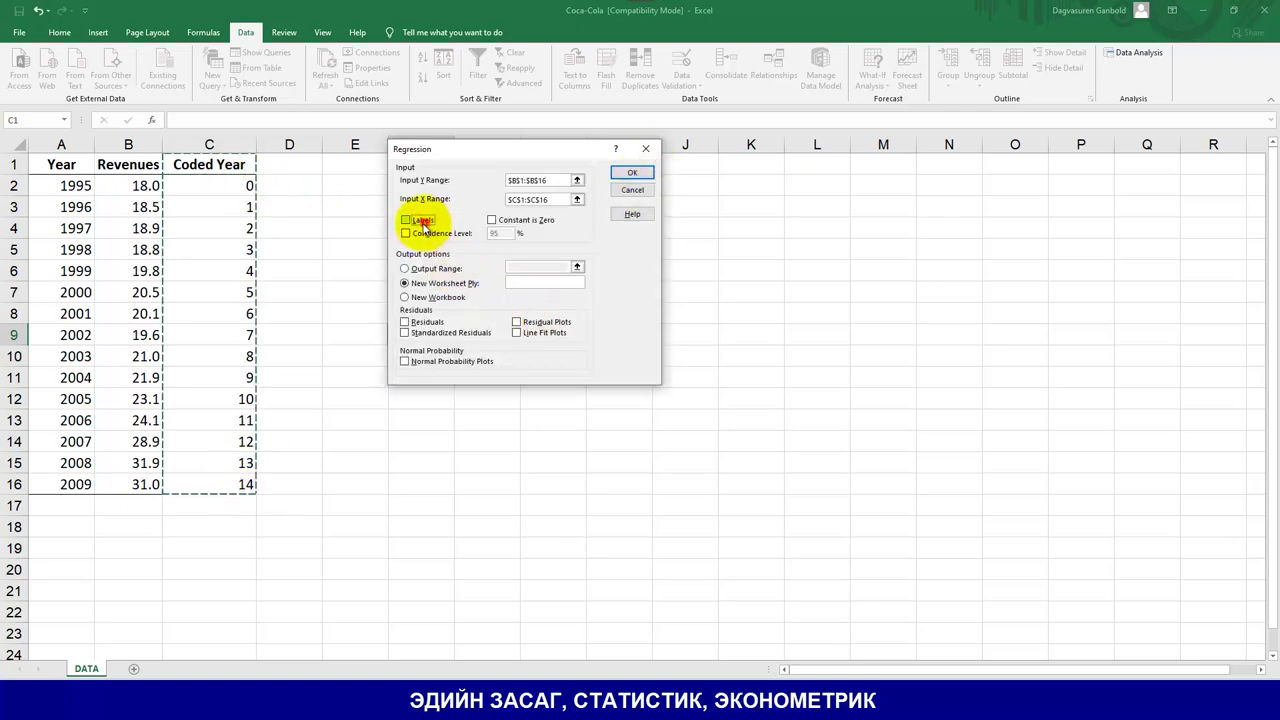
{"action": "left_click", "coordinate": [418, 220]}
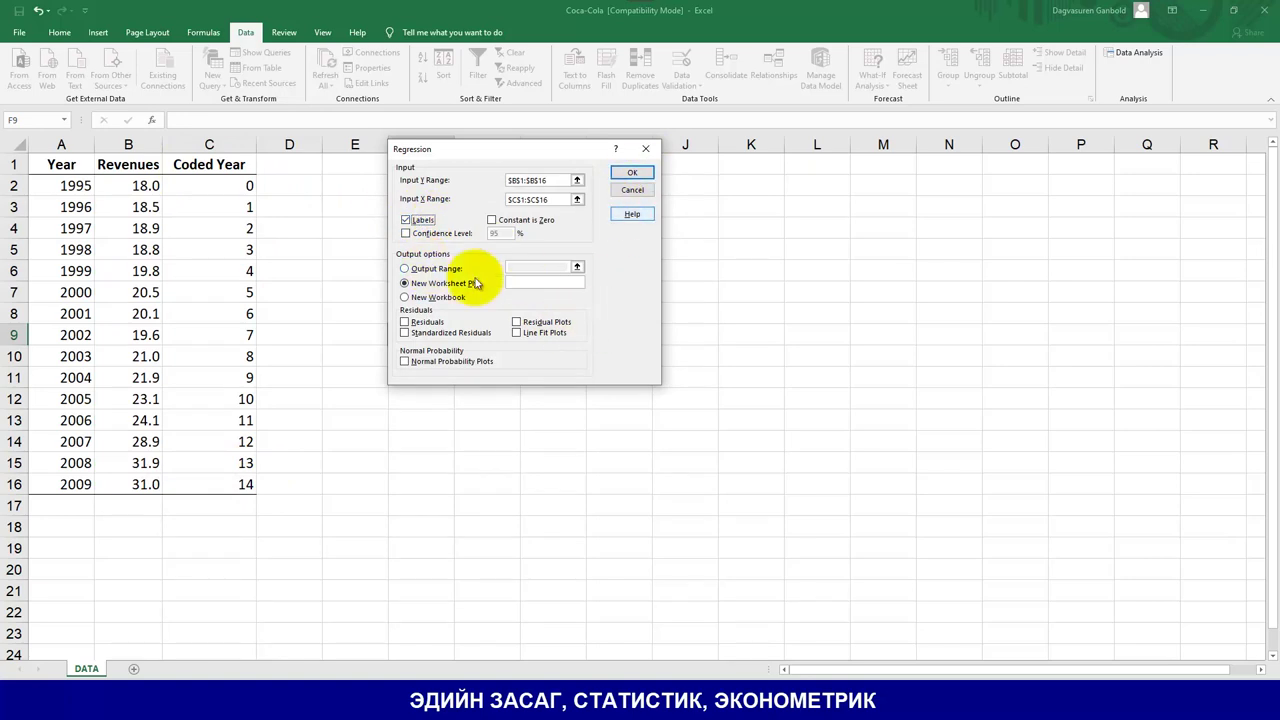
Step: Set the regression's output range to $J$2 on the current sheet and run the analysis
{"action": "left_click", "coordinate": [440, 268]}
{"action": "left_click", "coordinate": [574, 263]}
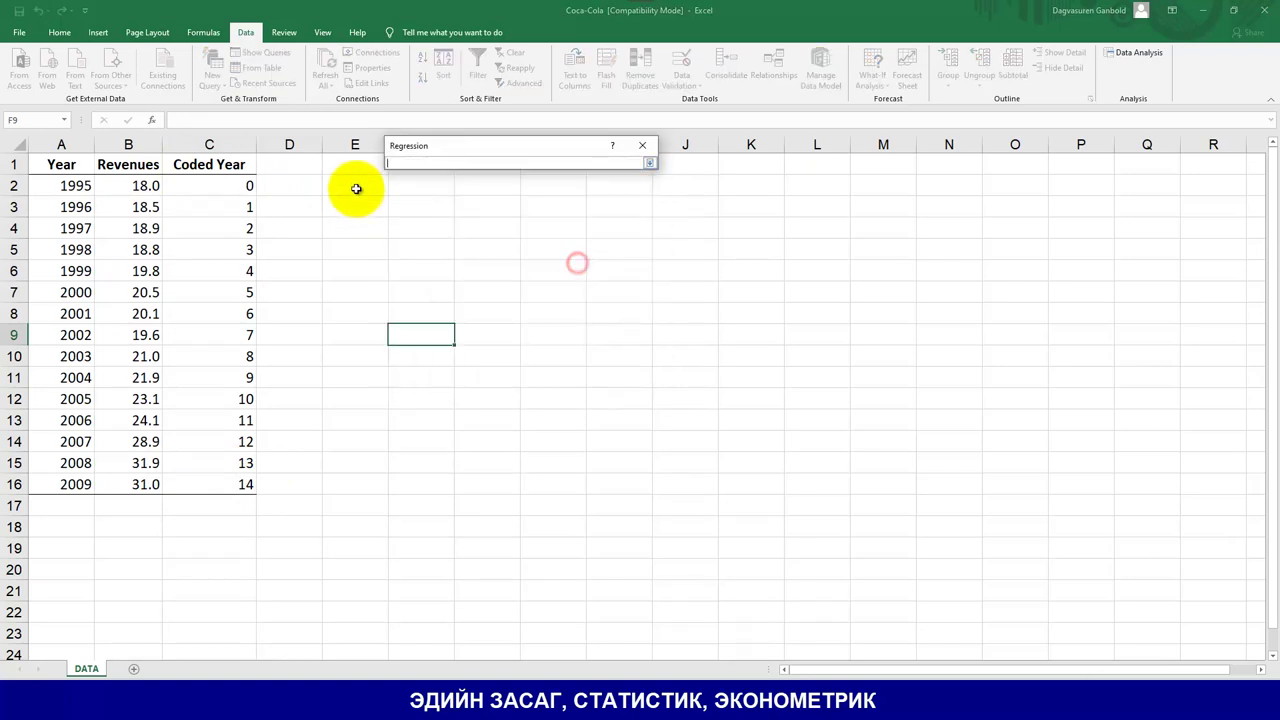
{"action": "left_click", "coordinate": [354, 187]}
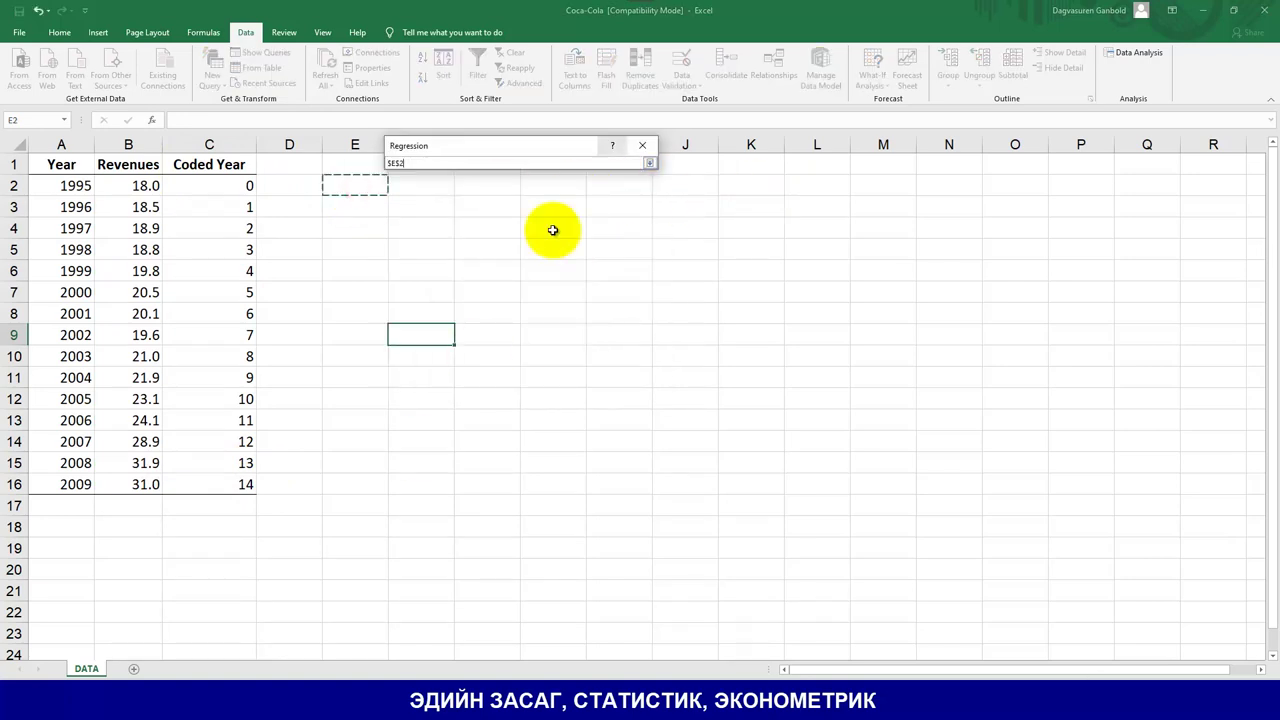
{"action": "left_click", "coordinate": [649, 163]}
{"action": "left_click", "coordinate": [700, 187]}
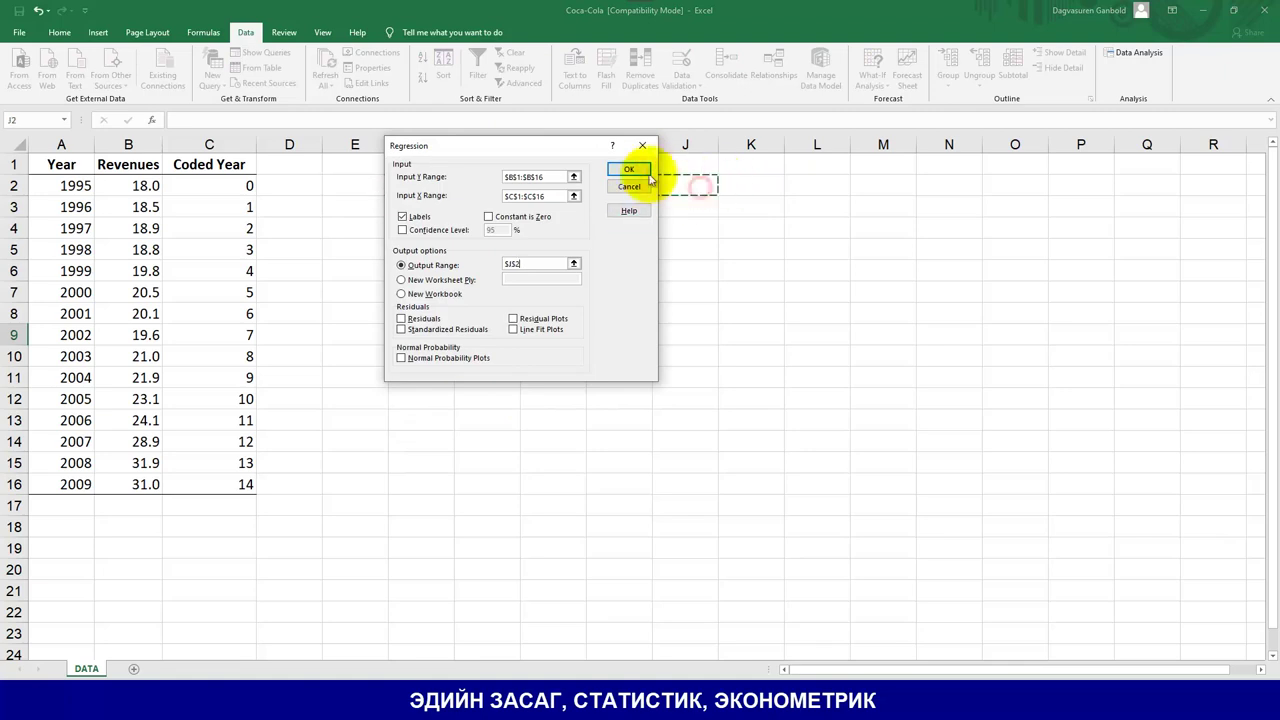
{"action": "left_click", "coordinate": [624, 179]}
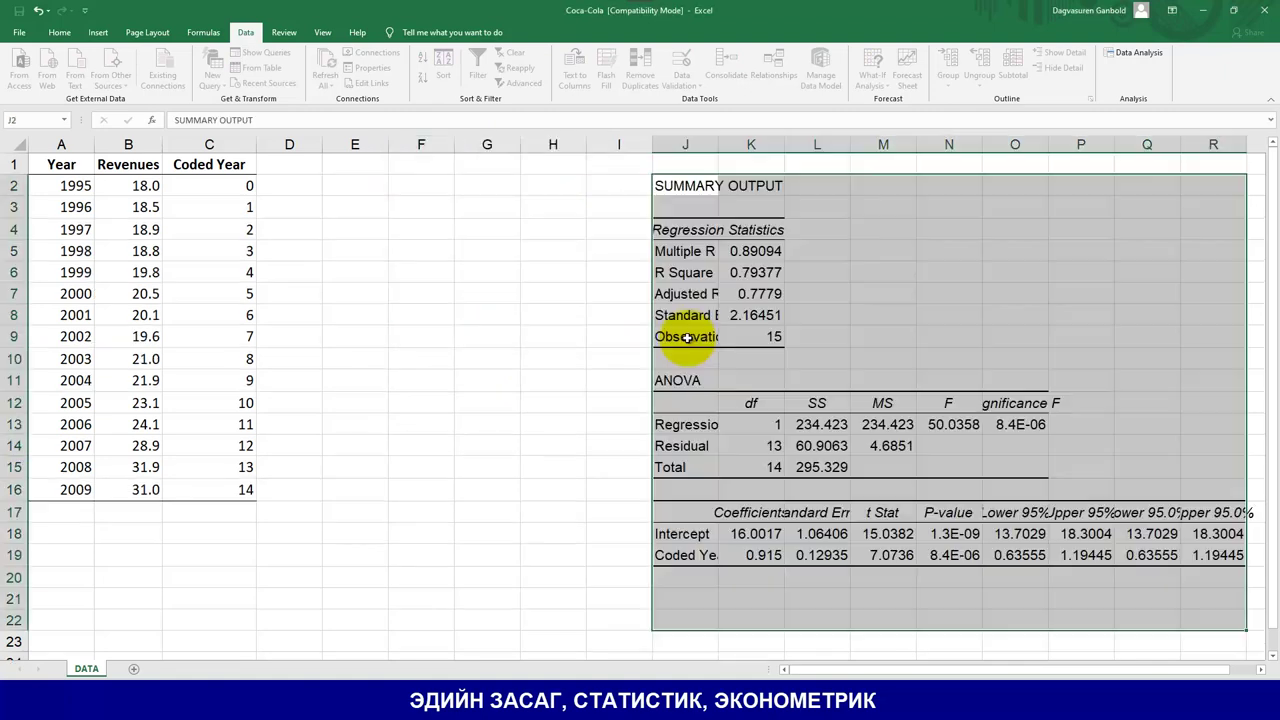
Step: Examine the Intercept and Coded Year coefficients in the regression summary output
{"action": "left_click_drag", "start_coordinate": [755, 535], "coordinate": [757, 557]}
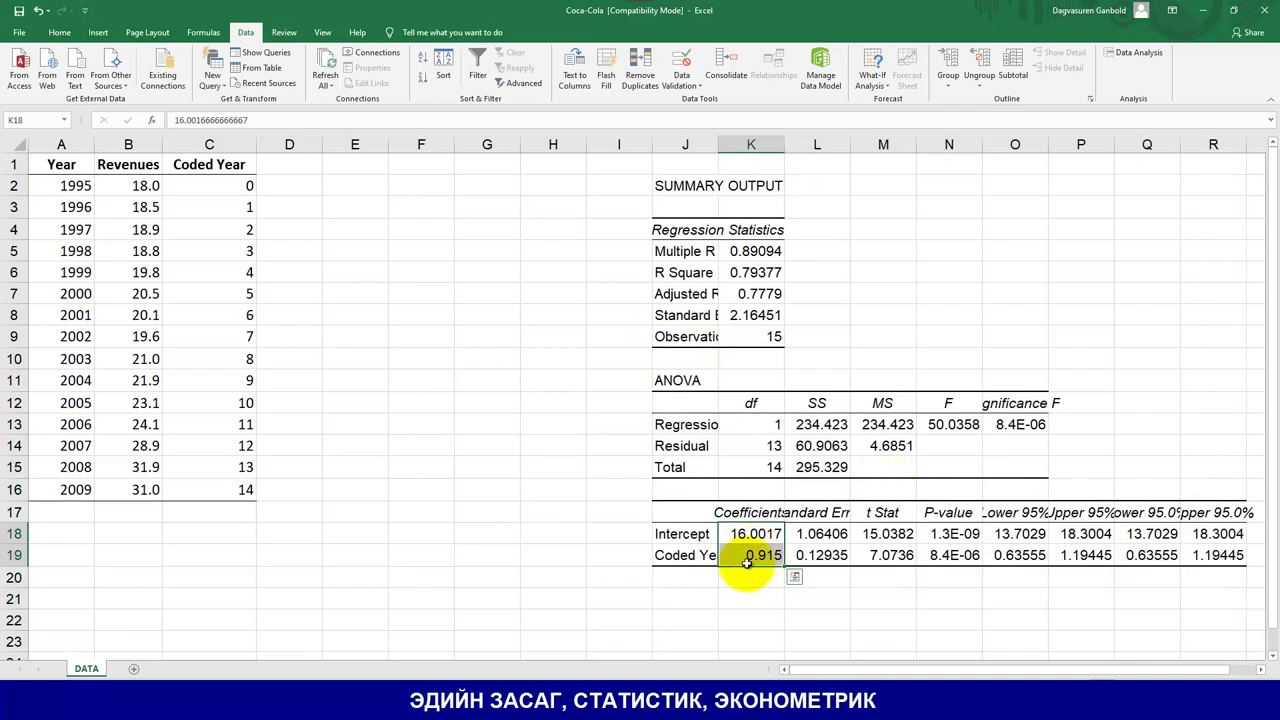
{"action": "left_click", "coordinate": [695, 536]}
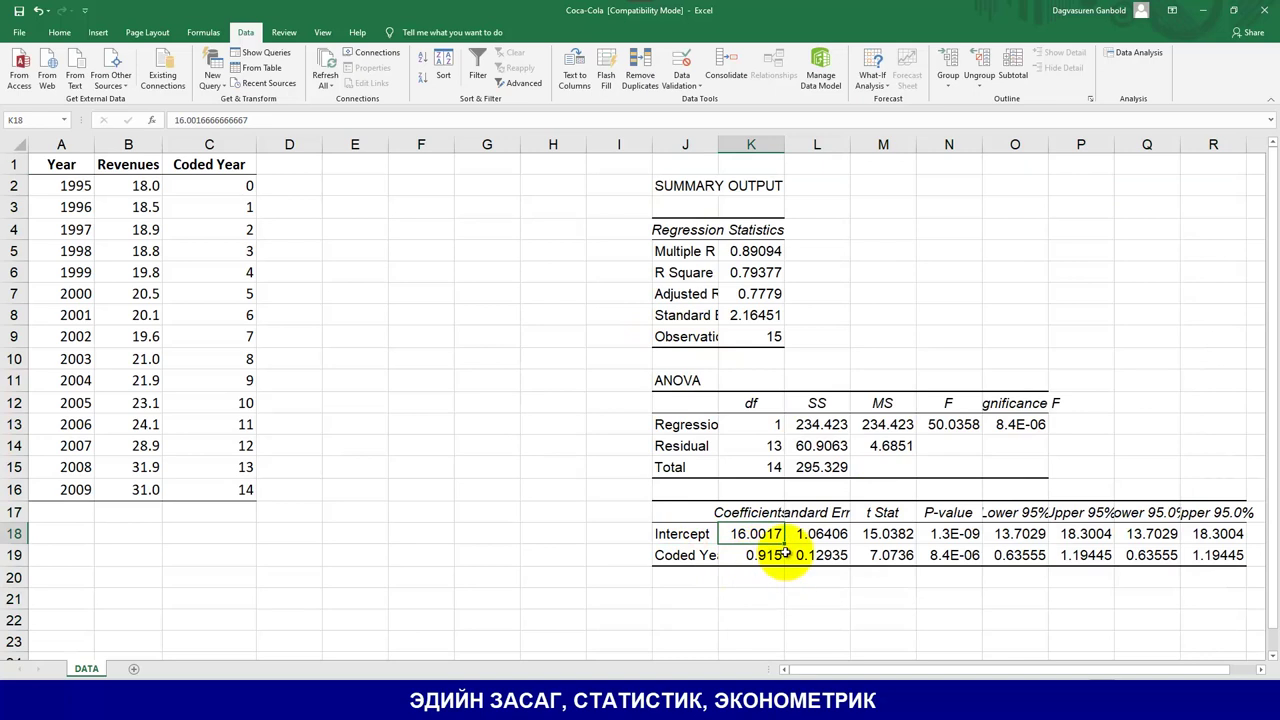
{"action": "left_click", "coordinate": [700, 556]}
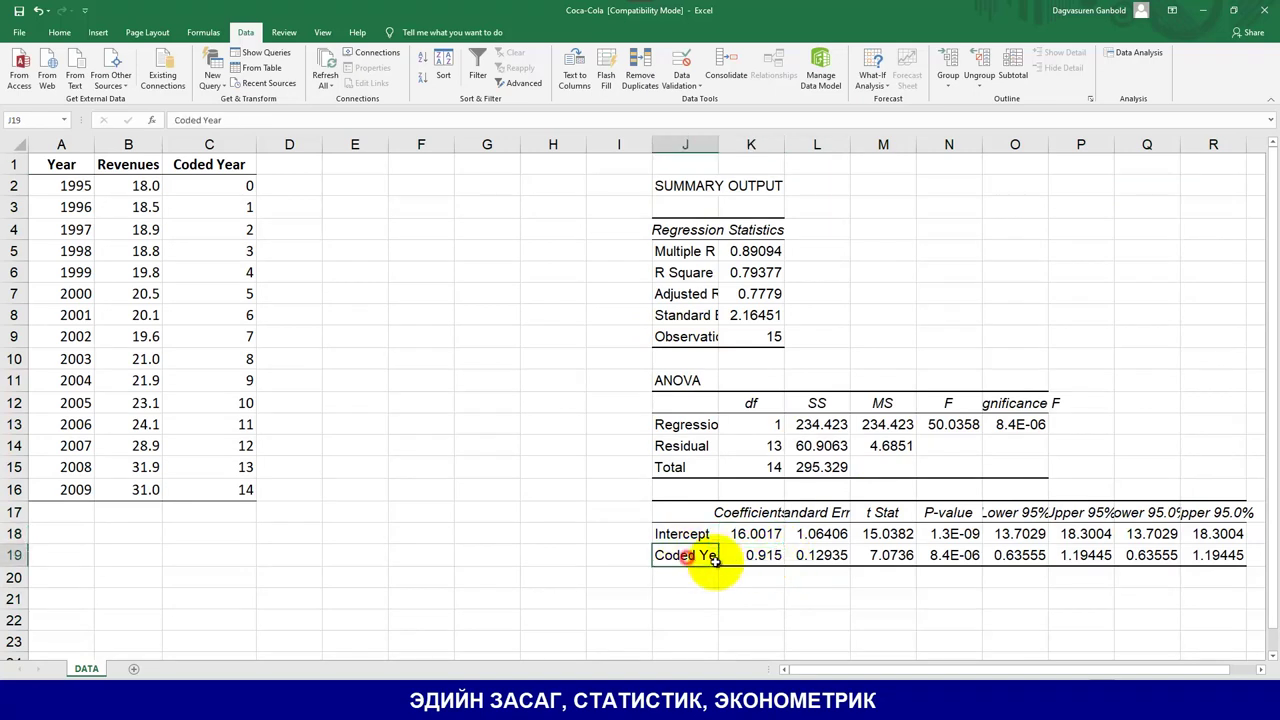
{"action": "left_click", "coordinate": [757, 560]}
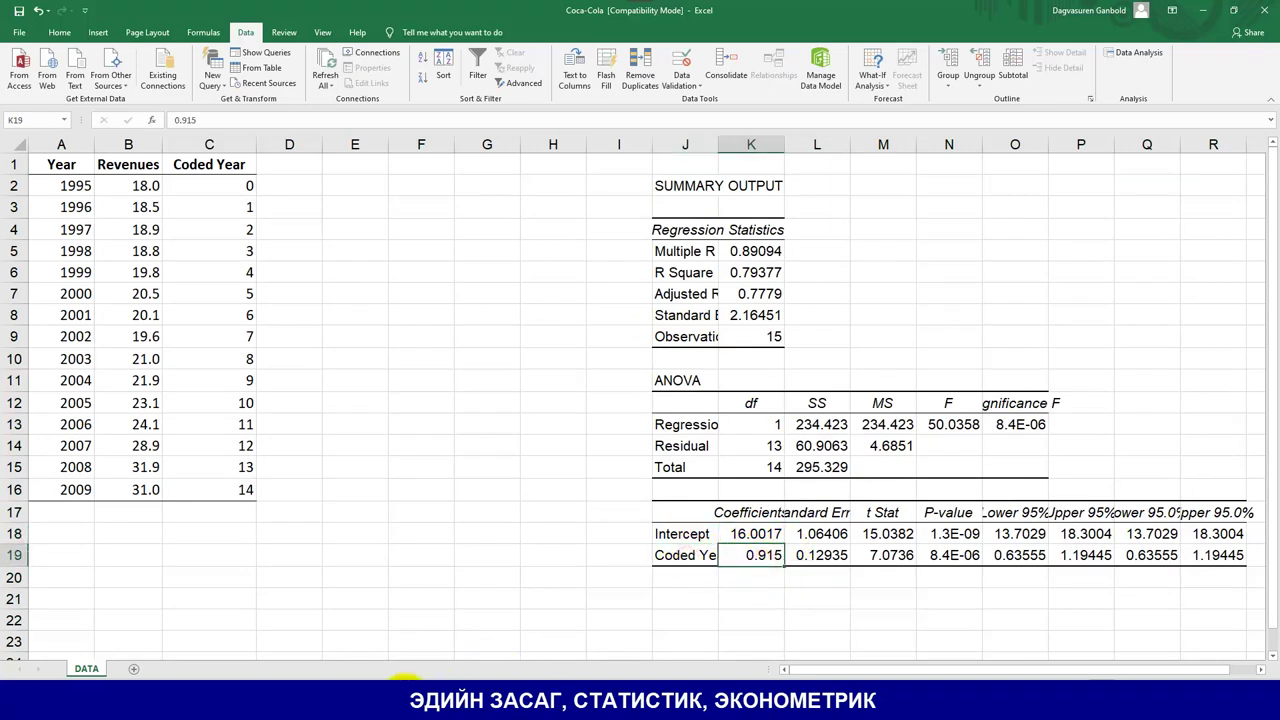
Step: Switch to the statistics ebook in Adobe Acrobat Reader and find the Coca-Cola linear trend forecasting equation on page 674
{"action": "key", "text": "alt+Tab"}
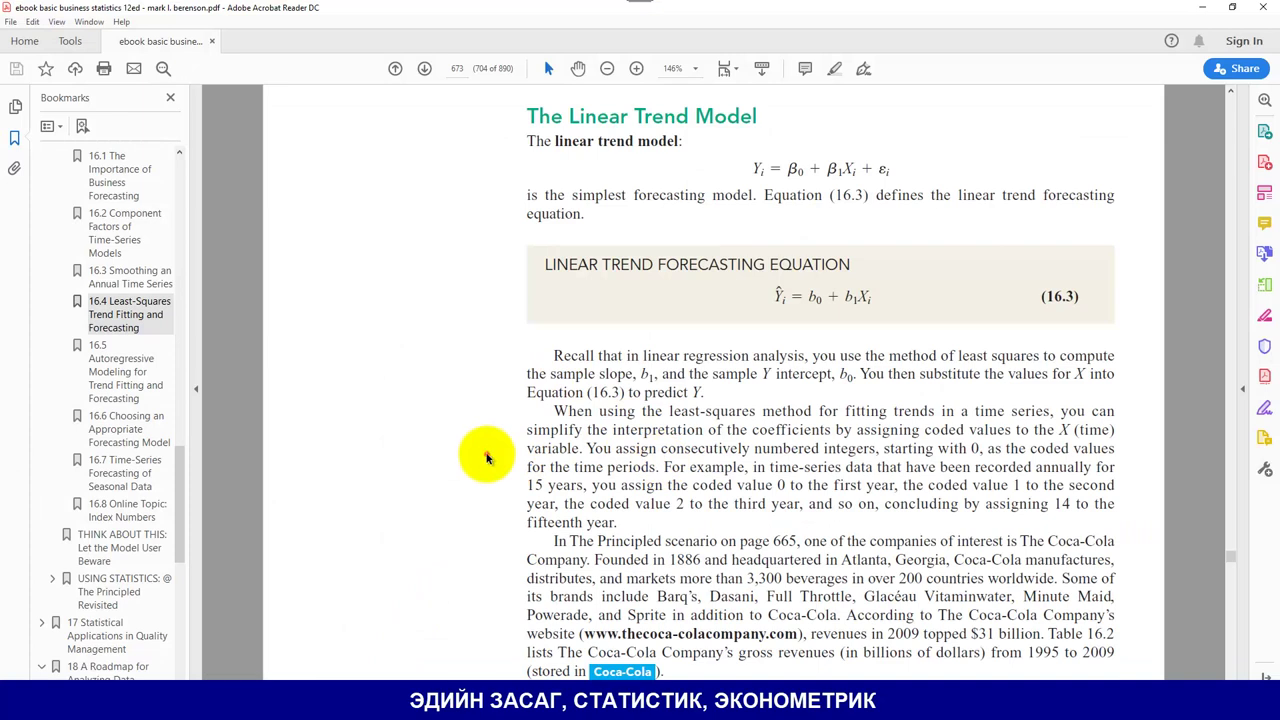
{"action": "scroll", "coordinate": [487, 456], "scroll_direction": "down", "scroll_amount": 10}
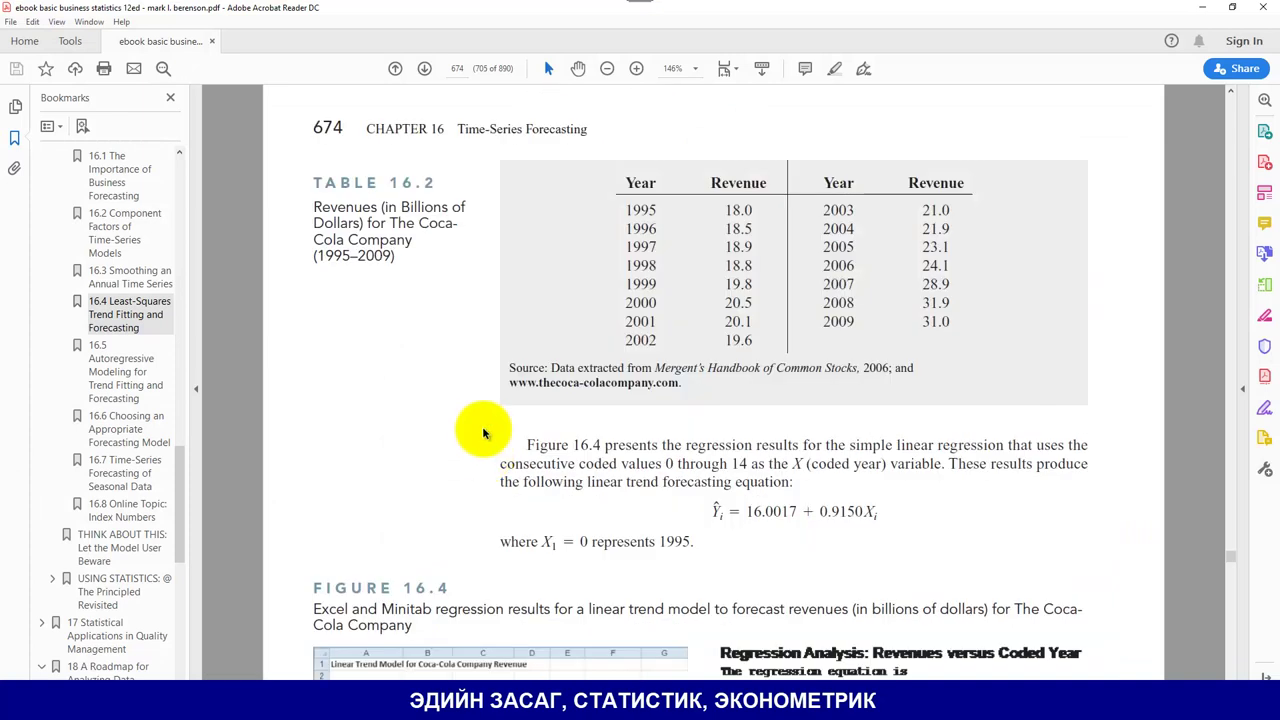
{"action": "scroll", "coordinate": [494, 421], "scroll_direction": "down", "scroll_amount": 3}
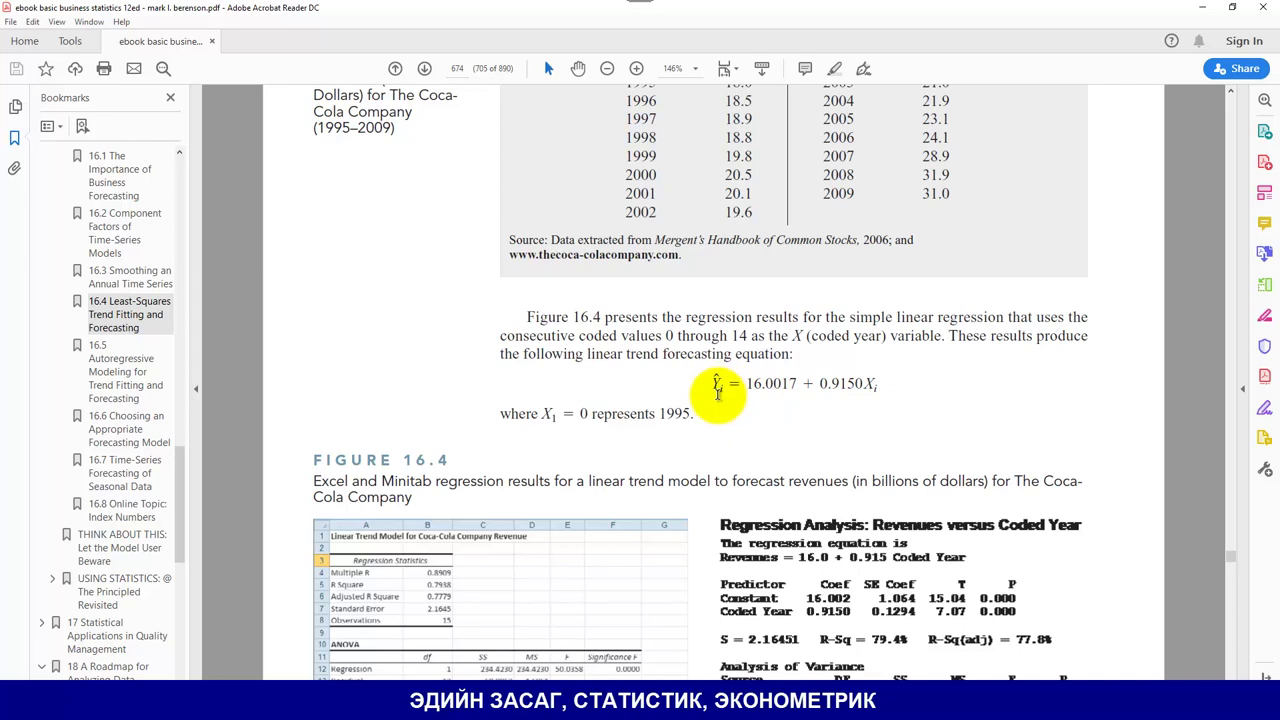
Step: Check the Intercept coefficient in the Excel regression output against the ebook's equation, and return to the ebook
{"action": "key", "text": "alt+Tab"}
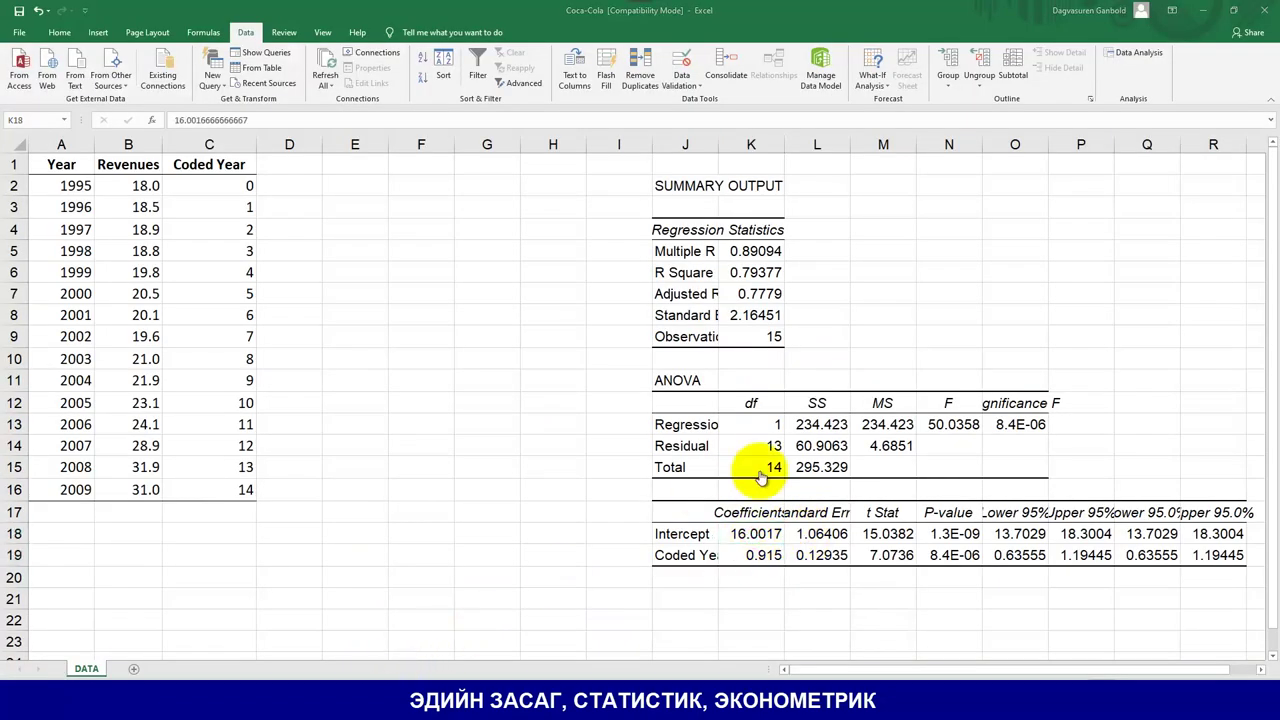
{"action": "left_click", "coordinate": [420, 671]}
{"action": "left_click", "coordinate": [370, 680]}
{"action": "left_click", "coordinate": [434, 672]}
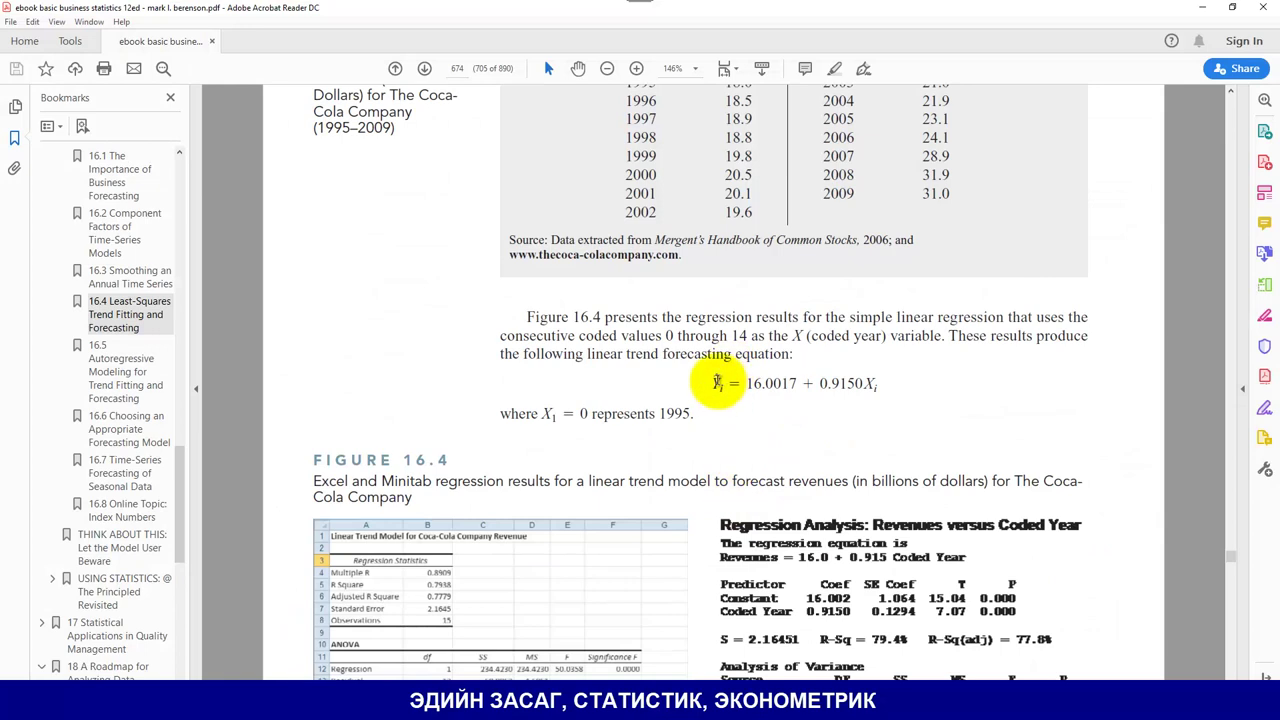
Step: Examine the intercept and slope terms of the linear trend forecasting equation in the ebook
{"action": "left_click_drag", "start_coordinate": [747, 388], "coordinate": [806, 400]}
{"action": "left_click", "coordinate": [823, 395]}
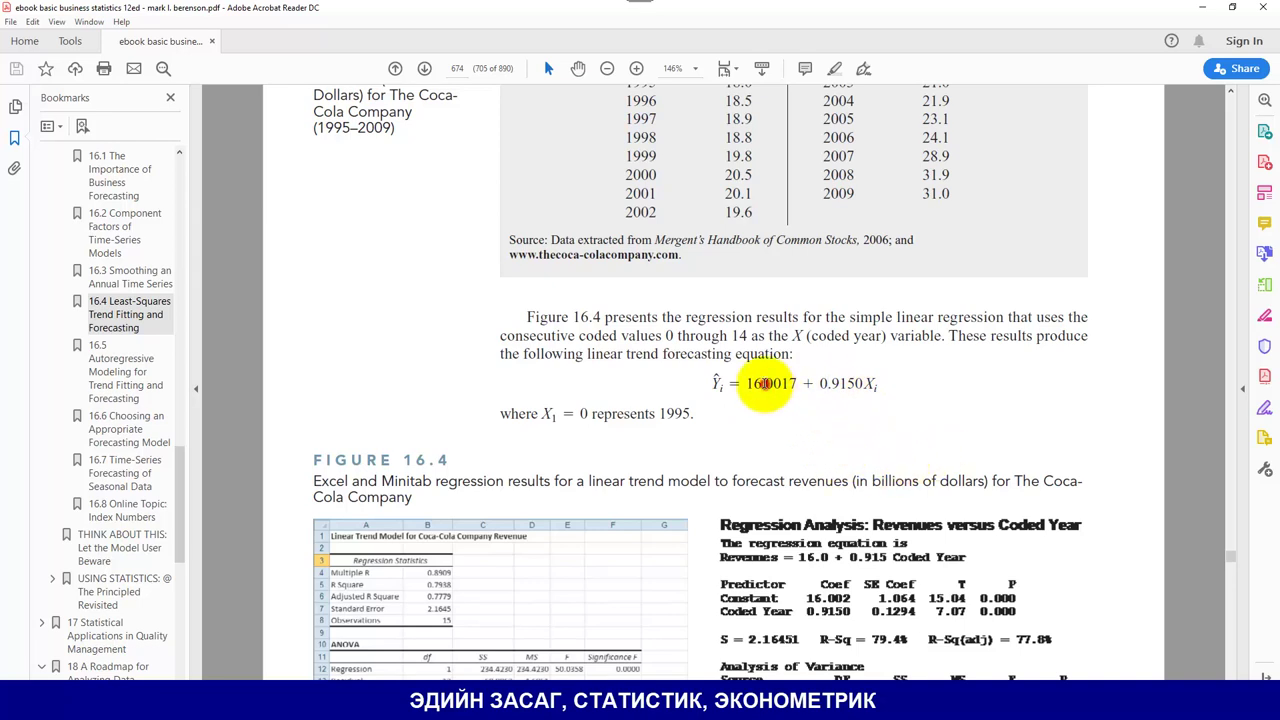
{"action": "double_click", "coordinate": [763, 383]}
{"action": "left_click", "coordinate": [770, 392]}
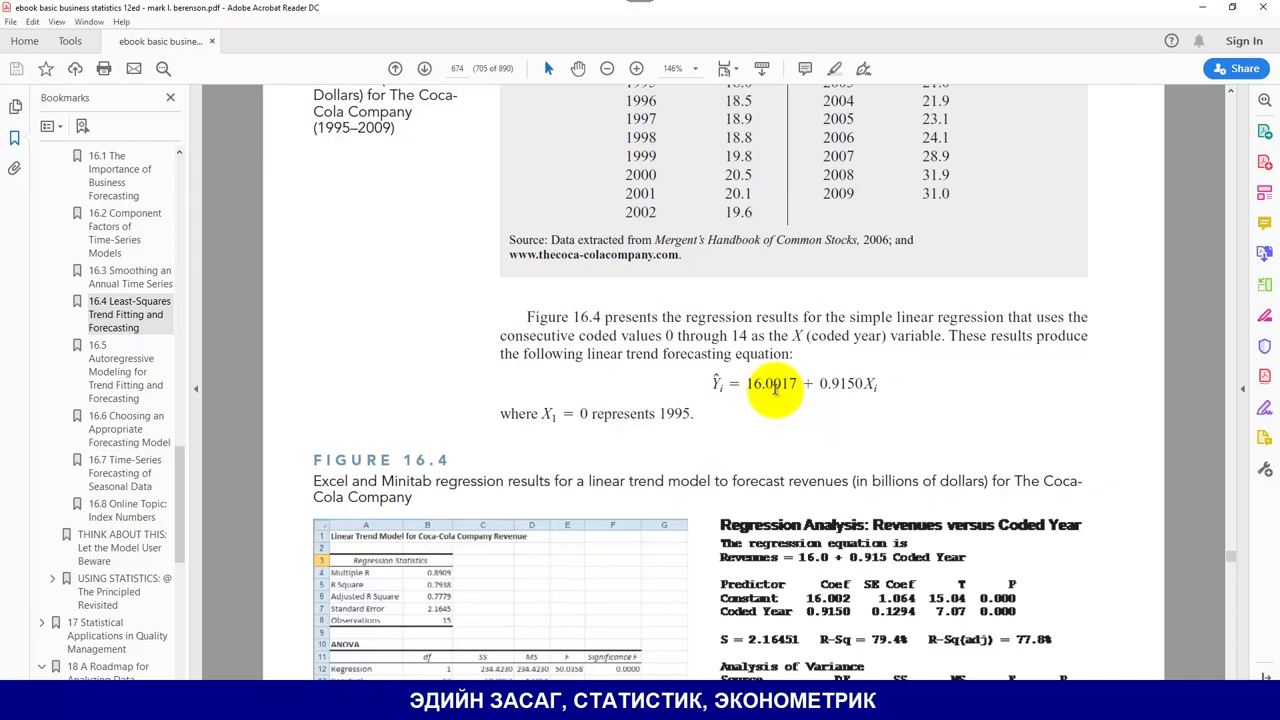
{"action": "left_click", "coordinate": [767, 386]}
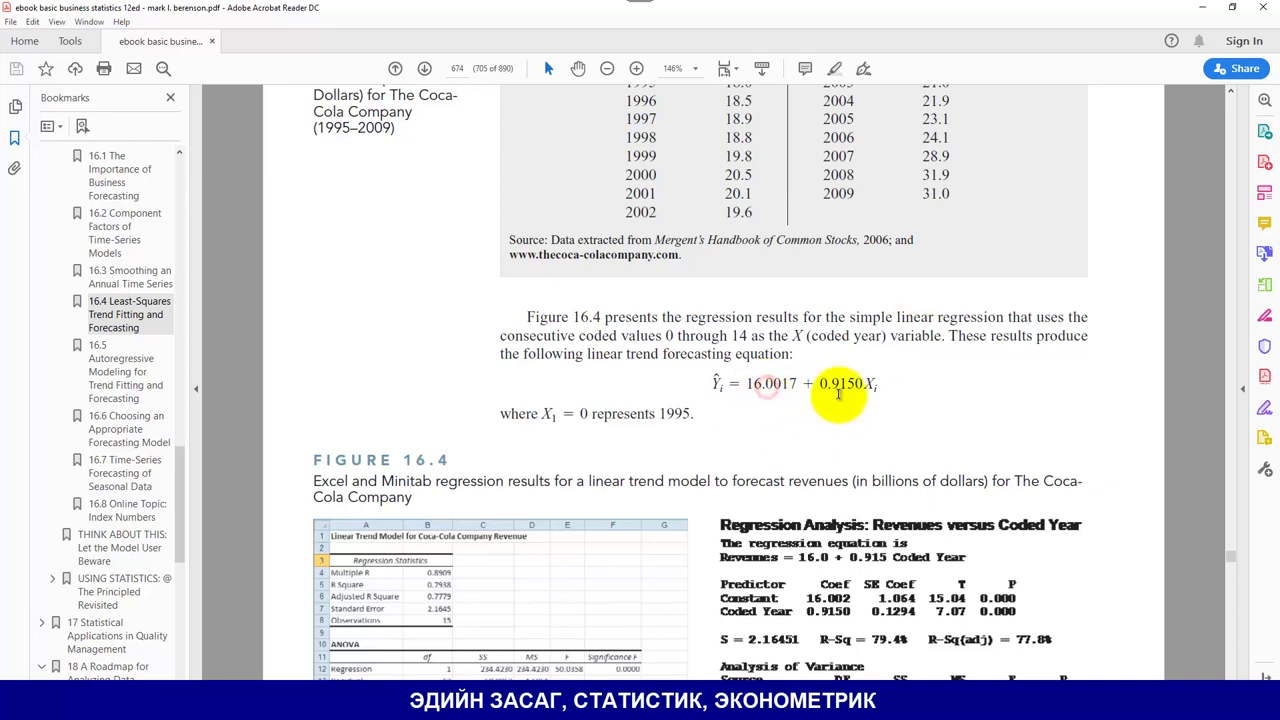
{"action": "left_click", "coordinate": [840, 387]}
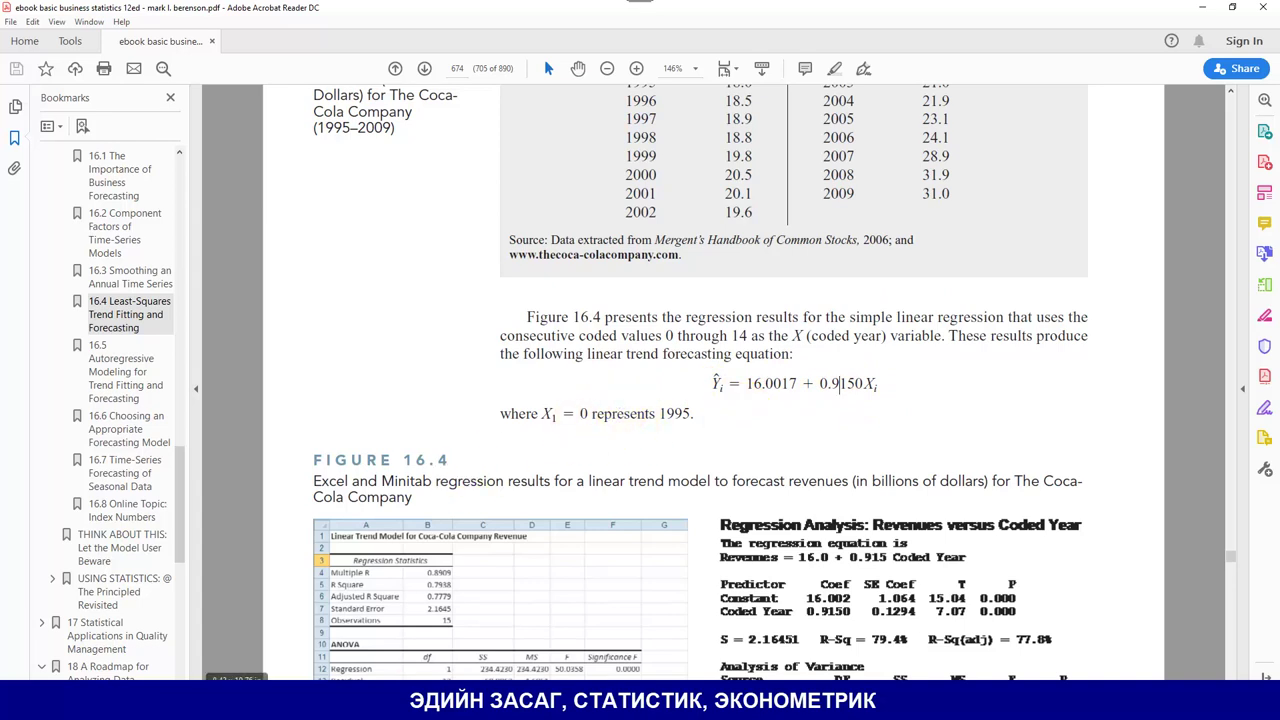
Step: Check the Coded Year for 1995 in the Excel workbook, and reread the ebook's trend equation and Table 16.2
{"action": "key", "text": "alt+Tab"}
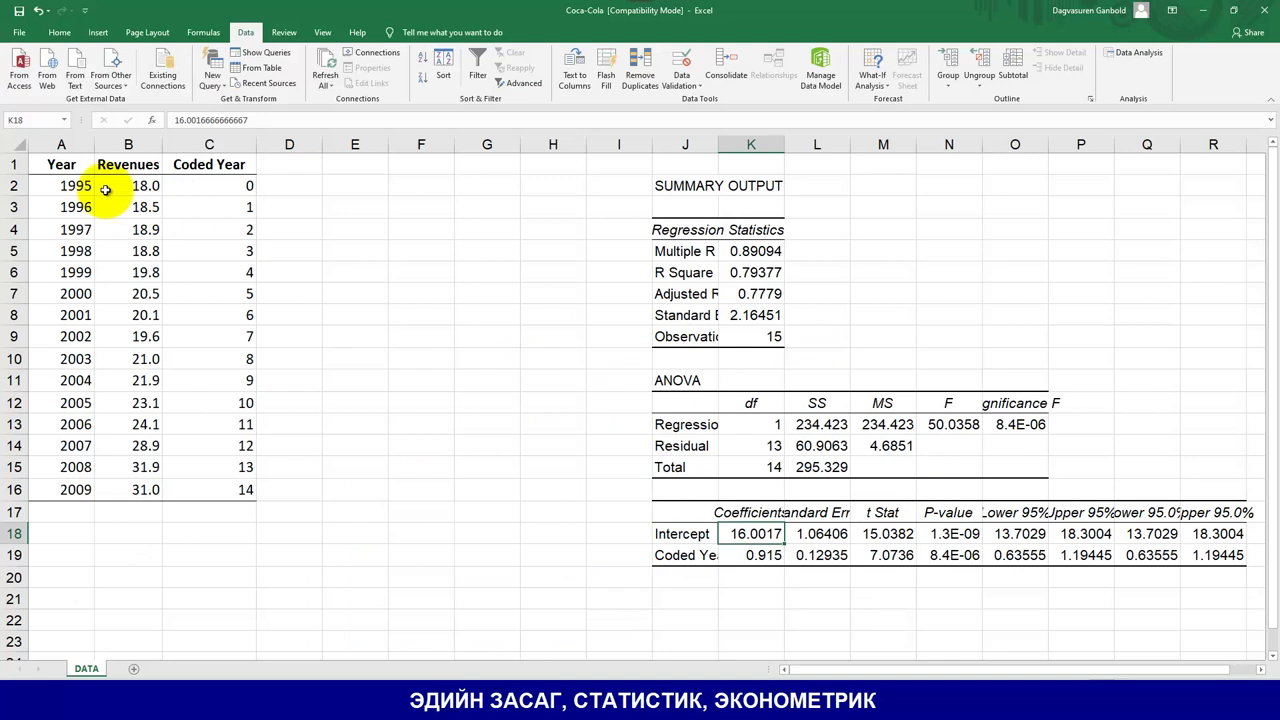
{"action": "left_click", "coordinate": [195, 187]}
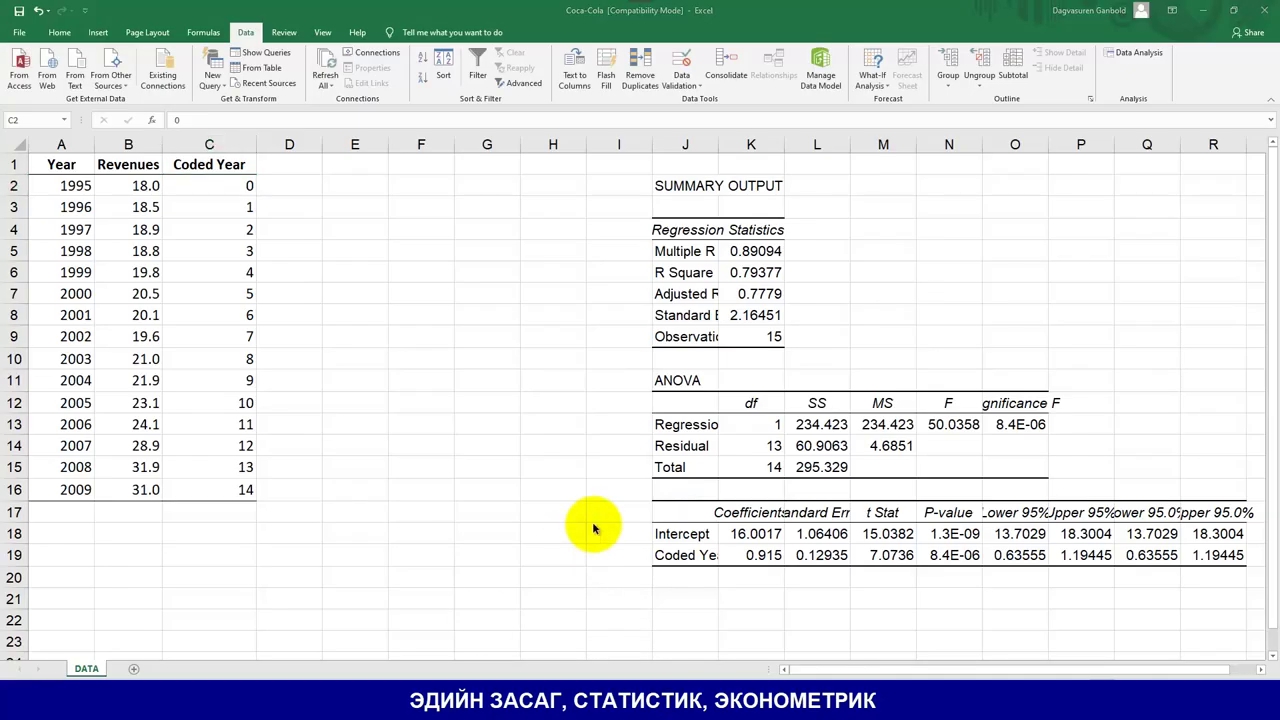
{"action": "key", "text": "alt+Tab"}
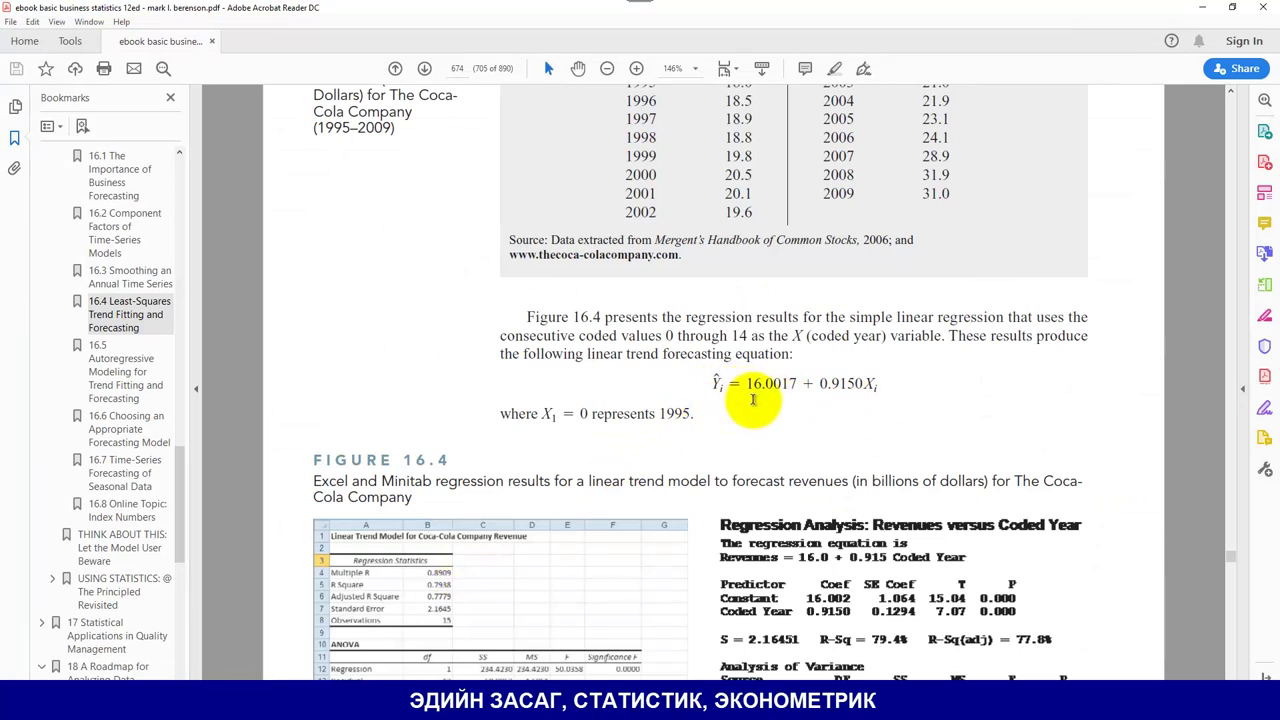
{"action": "scroll", "coordinate": [755, 406], "scroll_direction": "down", "scroll_amount": 1}
{"action": "scroll", "coordinate": [755, 408], "scroll_direction": "up", "scroll_amount": 2}
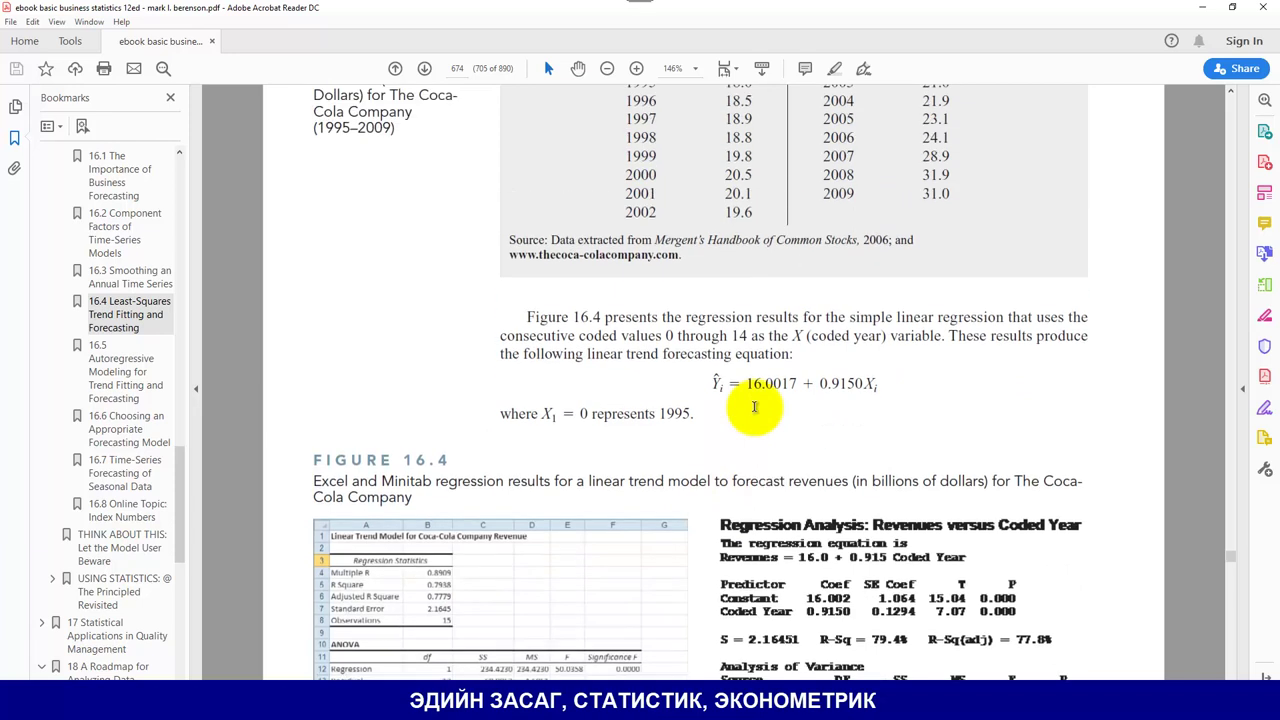
{"action": "scroll", "coordinate": [755, 410], "scroll_direction": "up", "scroll_amount": 1}
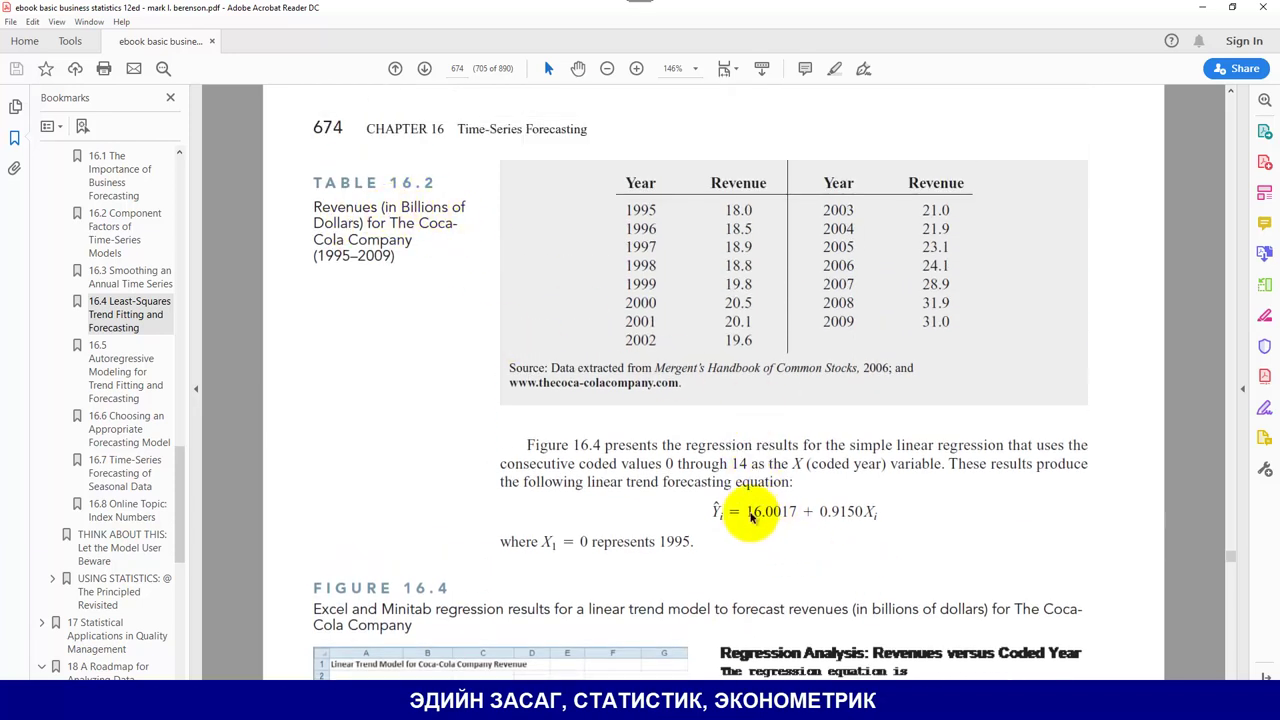
{"action": "scroll", "coordinate": [744, 500], "scroll_direction": "down", "scroll_amount": 1}
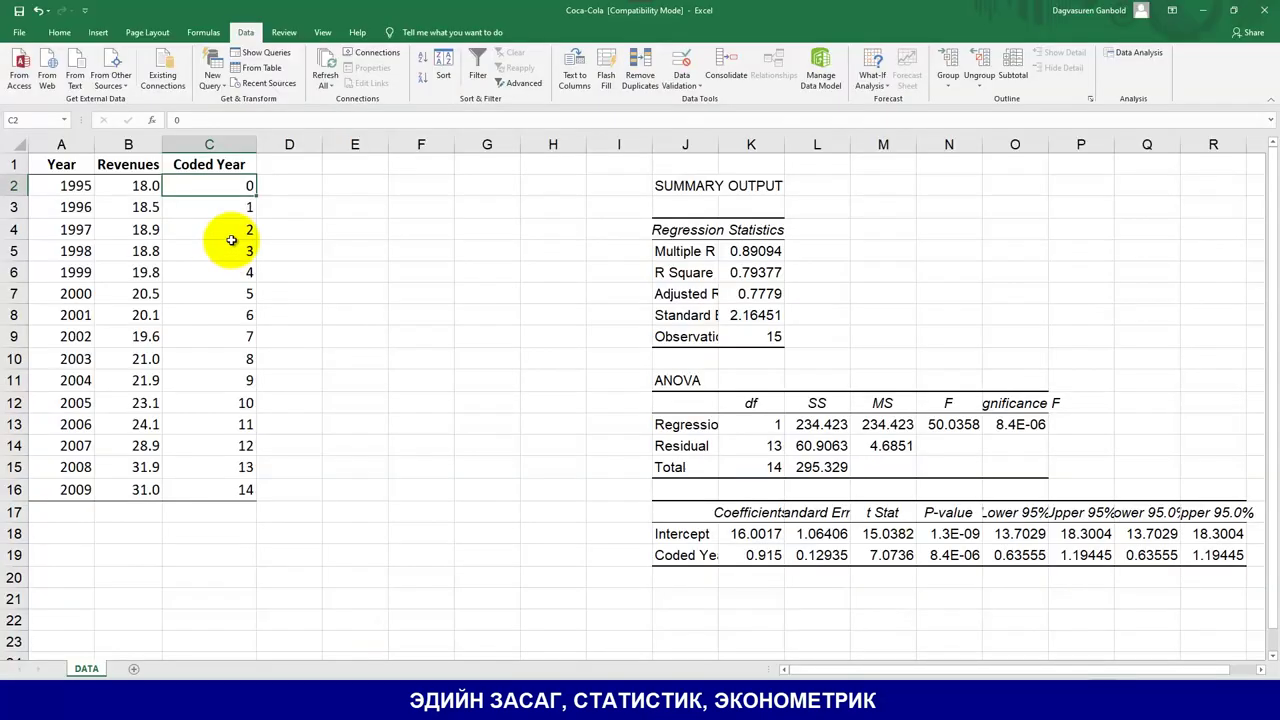
Step: Review in Excel how the Coded Year values match the calendar years, and minimize the workbook to return to the ebook
{"action": "left_click", "coordinate": [217, 190]}
{"action": "key", "text": "shift+Down"}
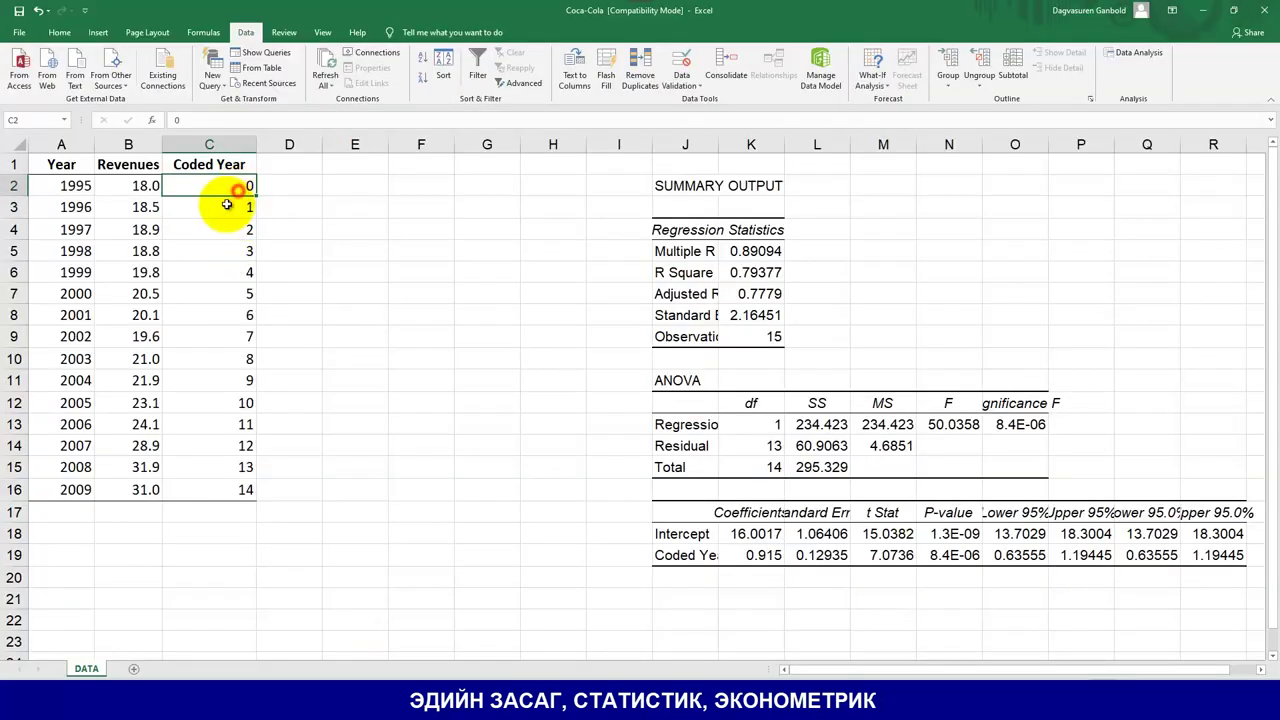
{"action": "left_click", "coordinate": [229, 207]}
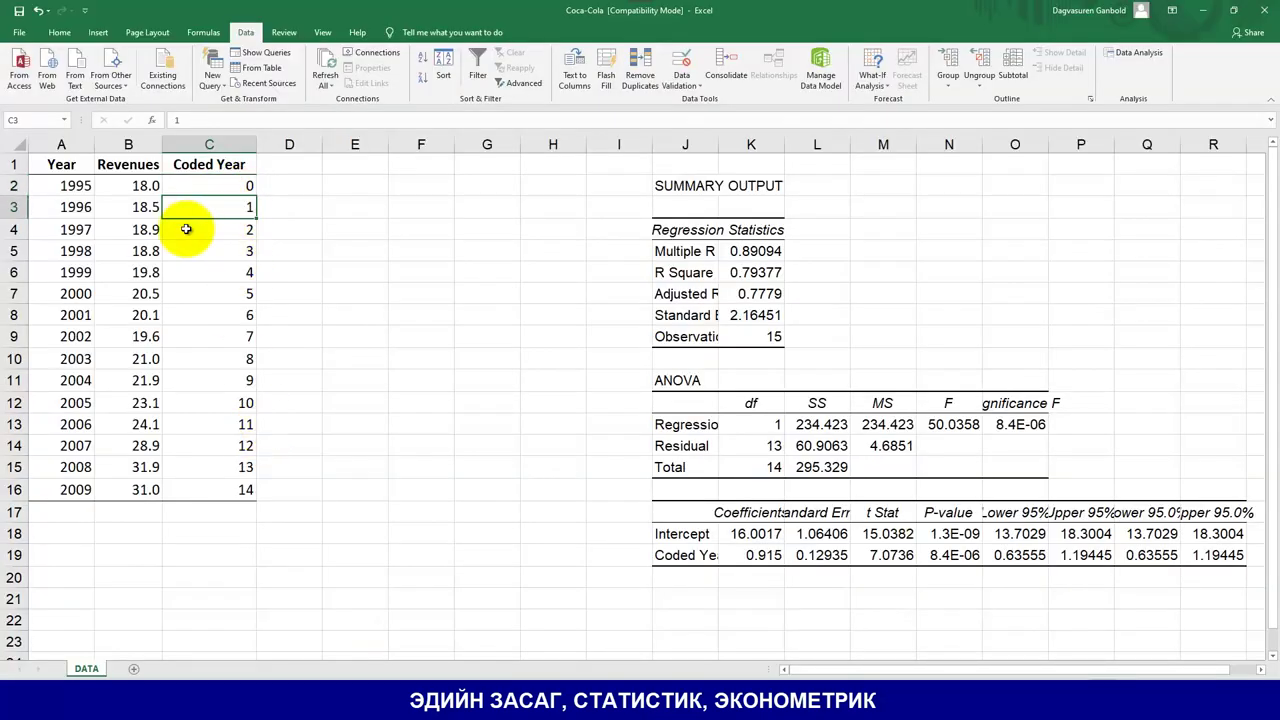
{"action": "left_click", "coordinate": [75, 207]}
{"action": "left_click", "coordinate": [76, 312]}
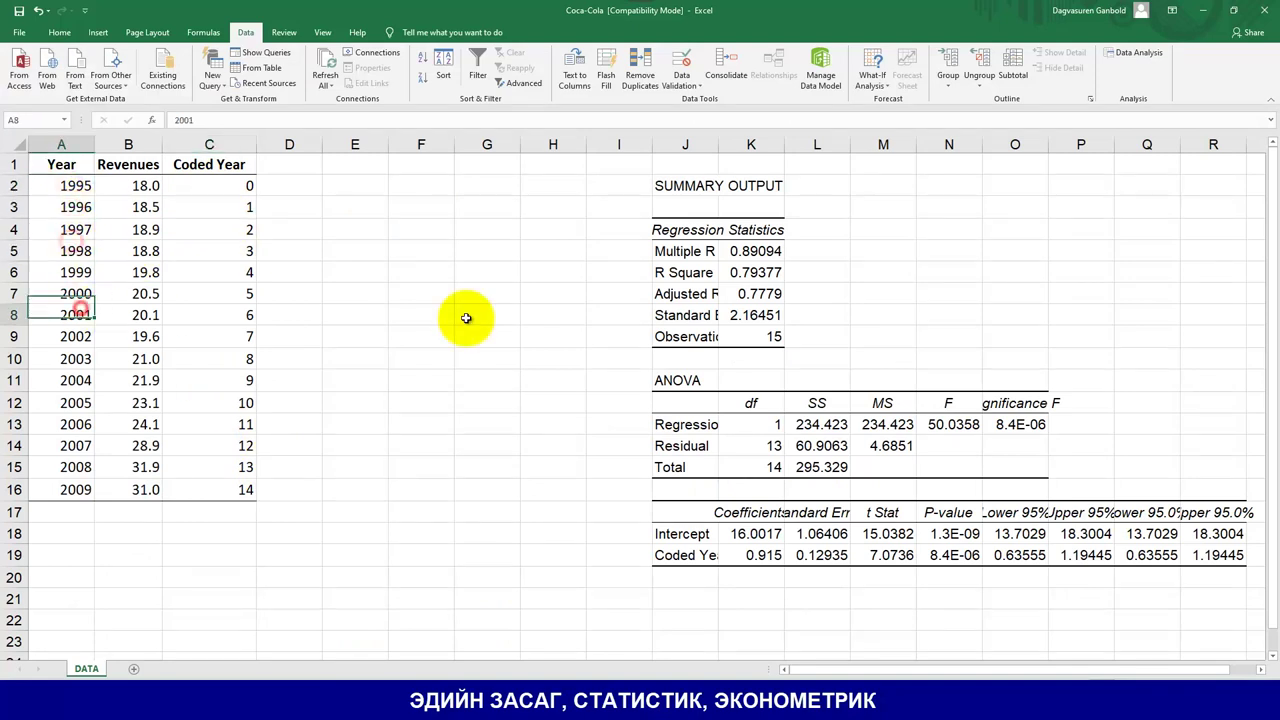
{"action": "left_click", "coordinate": [1203, 14]}
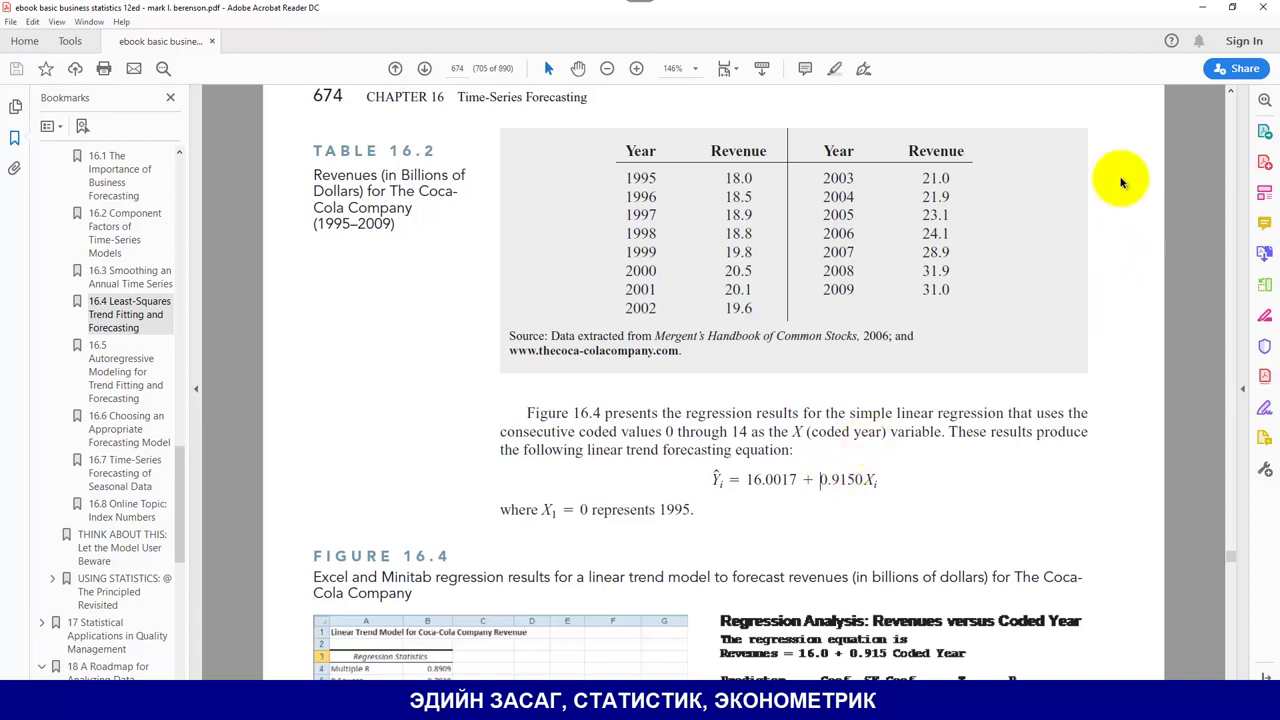
Step: Examine the X term of the ebook's trend equation, and review the matching Coded Year values in the Excel workbook
{"action": "double_click", "coordinate": [868, 481]}
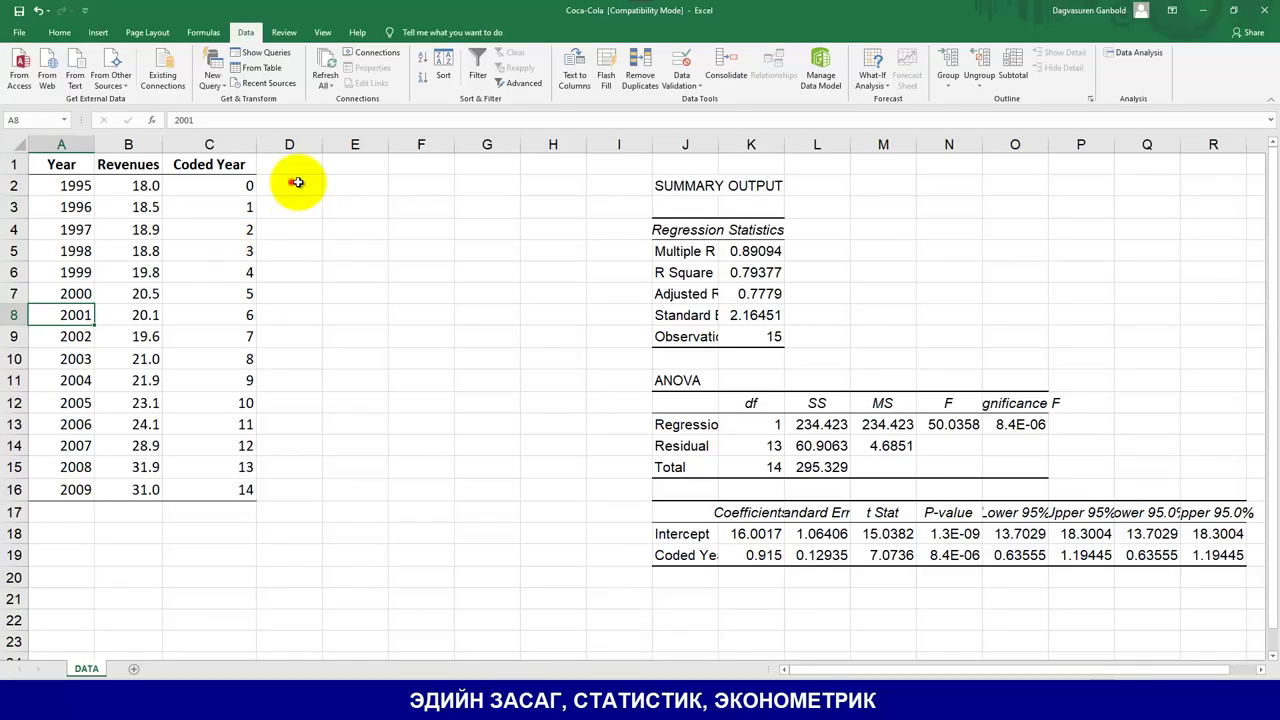
{"action": "left_click", "coordinate": [290, 183]}
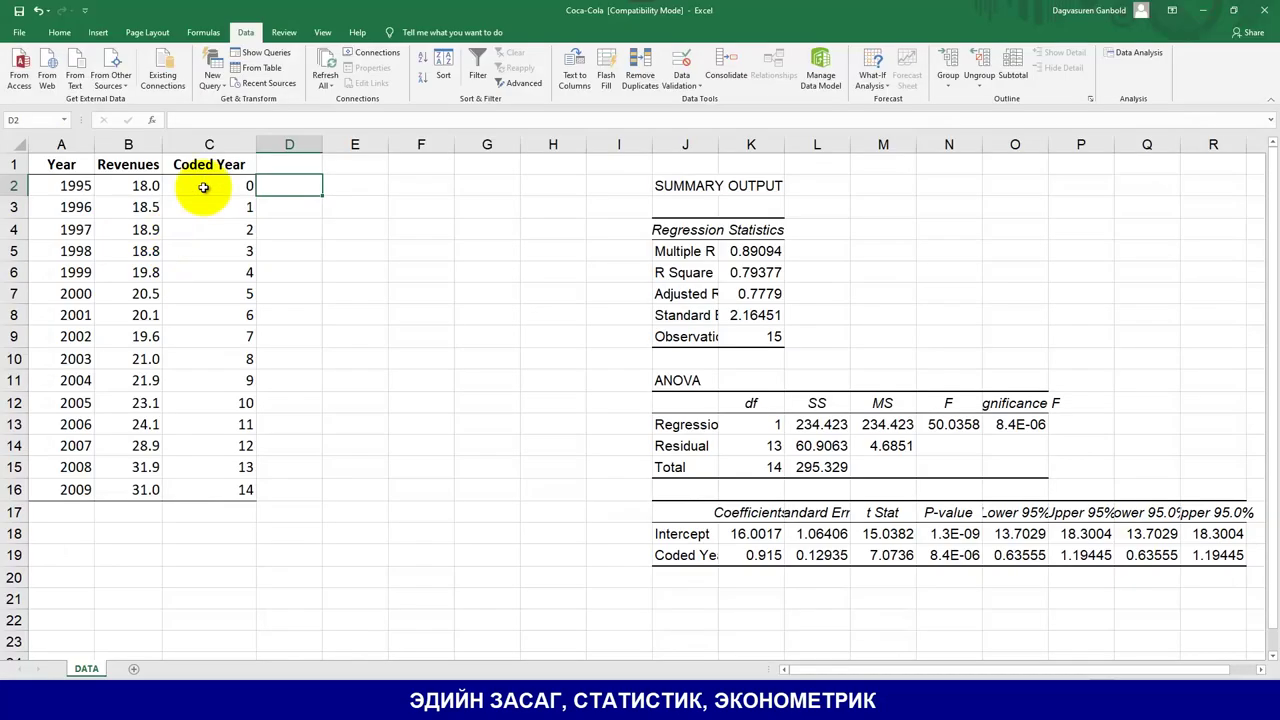
{"action": "left_click", "coordinate": [212, 183]}
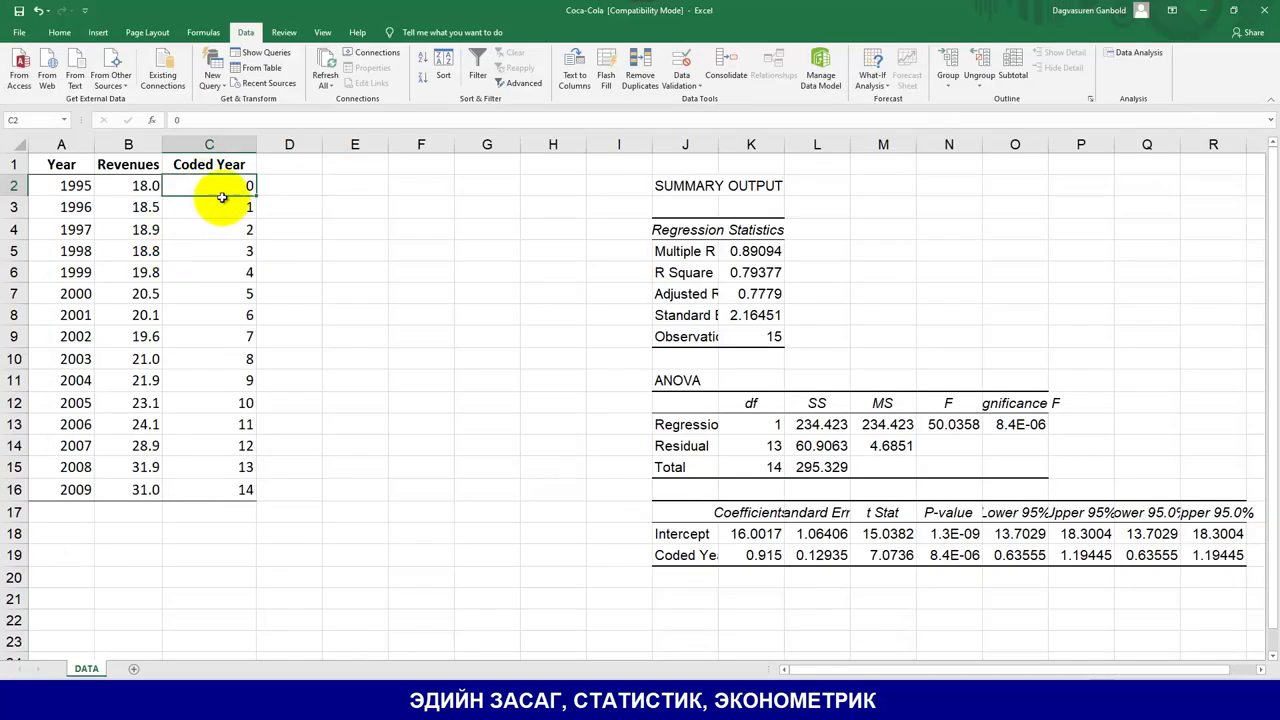
{"action": "left_click", "coordinate": [245, 488], "text": "shift"}
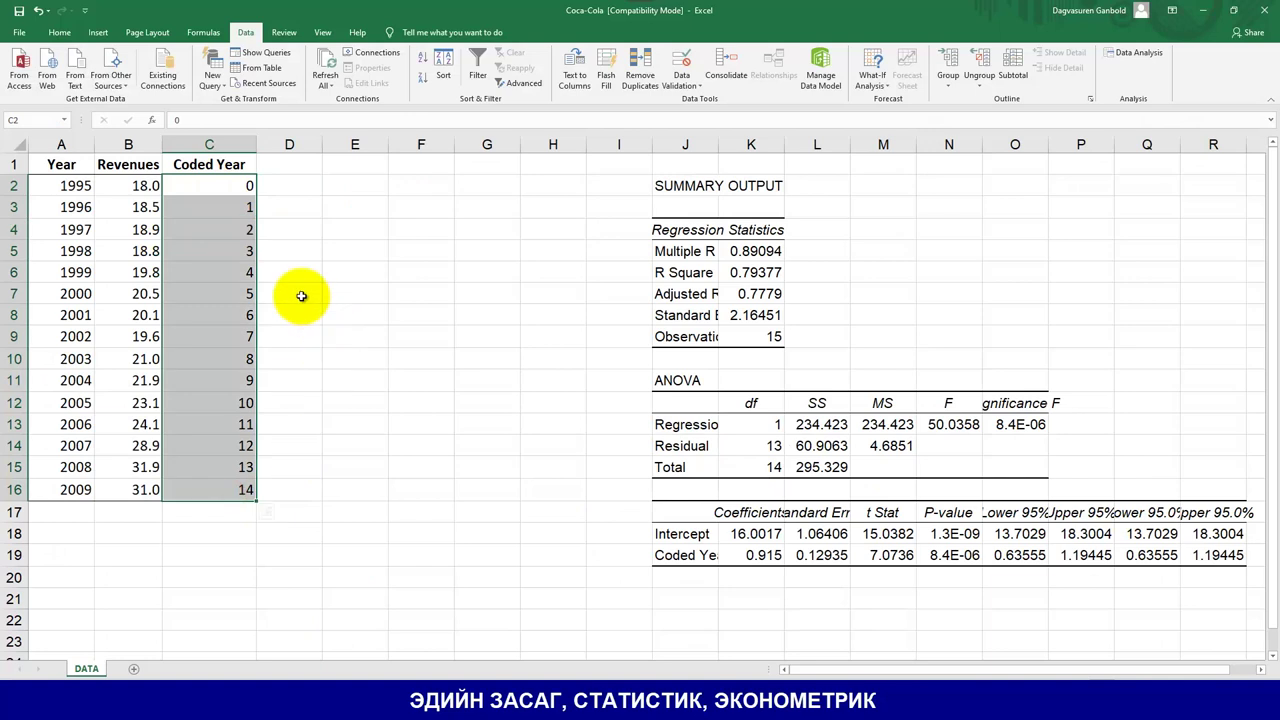
Step: Add the header Y_hat in D1, beside the Coded Year column
{"action": "left_click", "coordinate": [297, 164]}
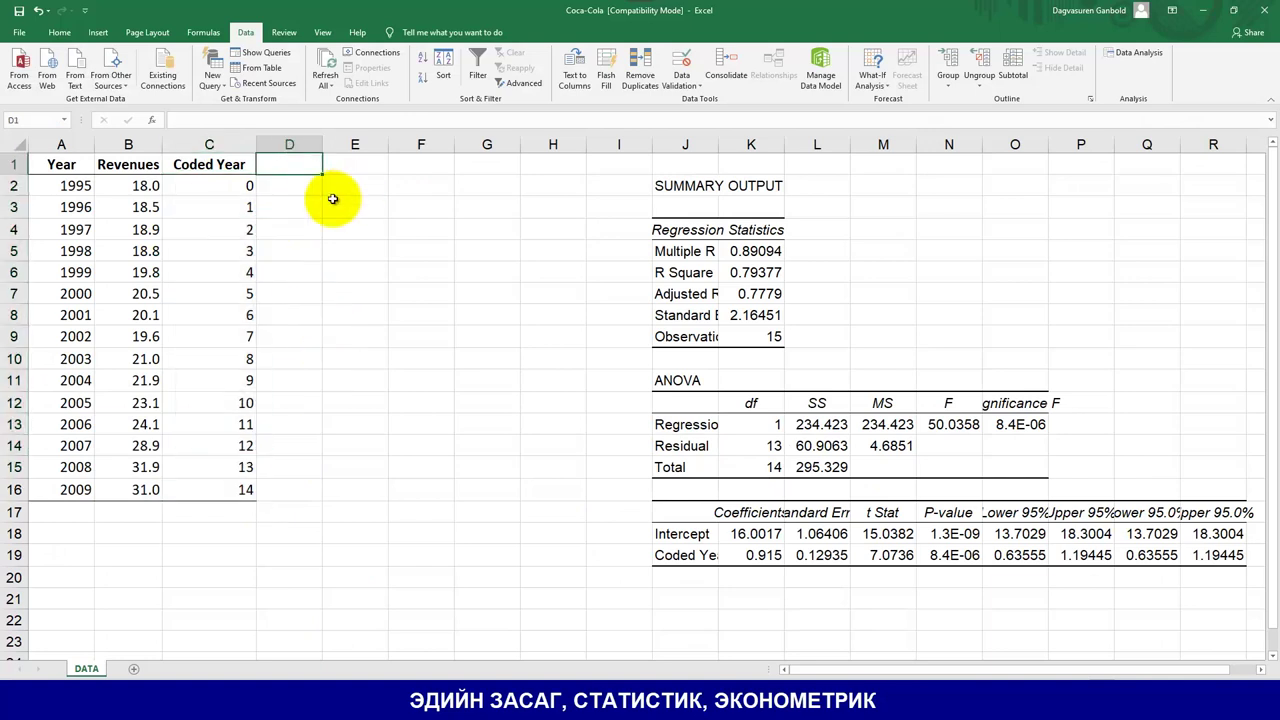
{"action": "type", "text": "Y"}
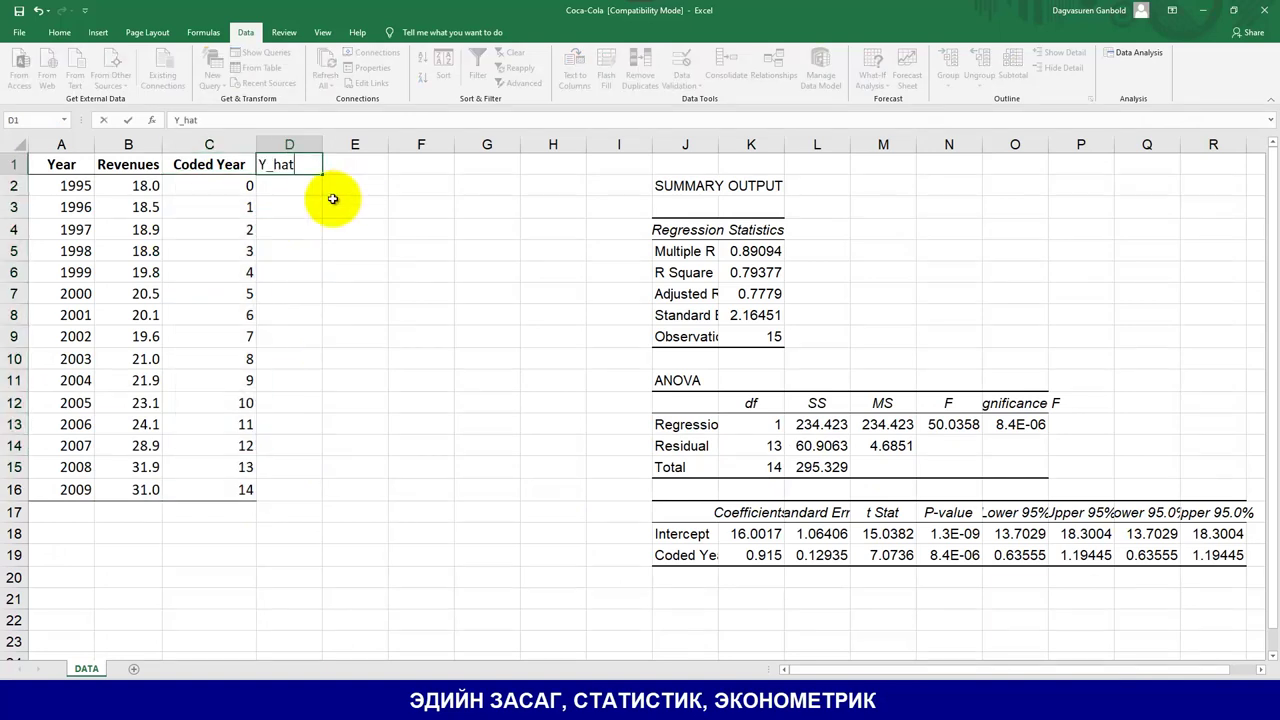
{"action": "type", "text": "_hat"}
{"action": "key", "text": "Return"}
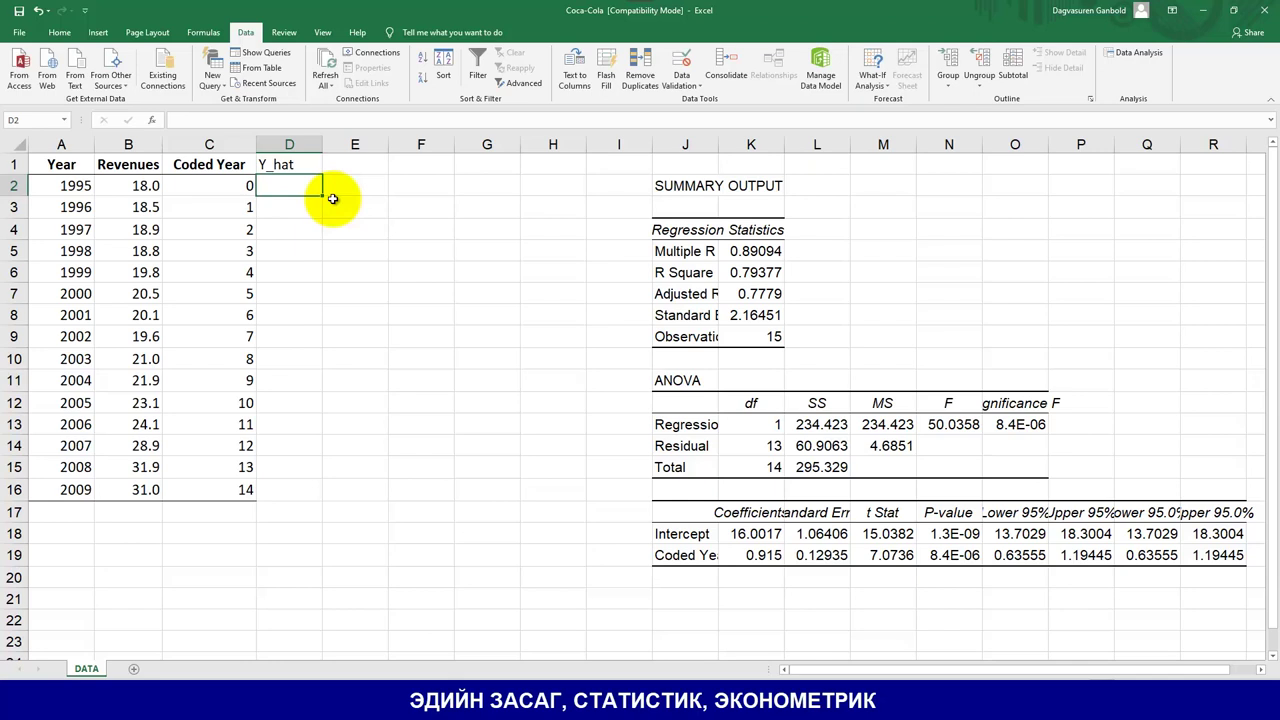
Step: Enter the trend formula =$K$18+$K$19*C2 in D2, with absolute references to the Intercept and Coded Year coefficients
{"action": "type", "text": "="}
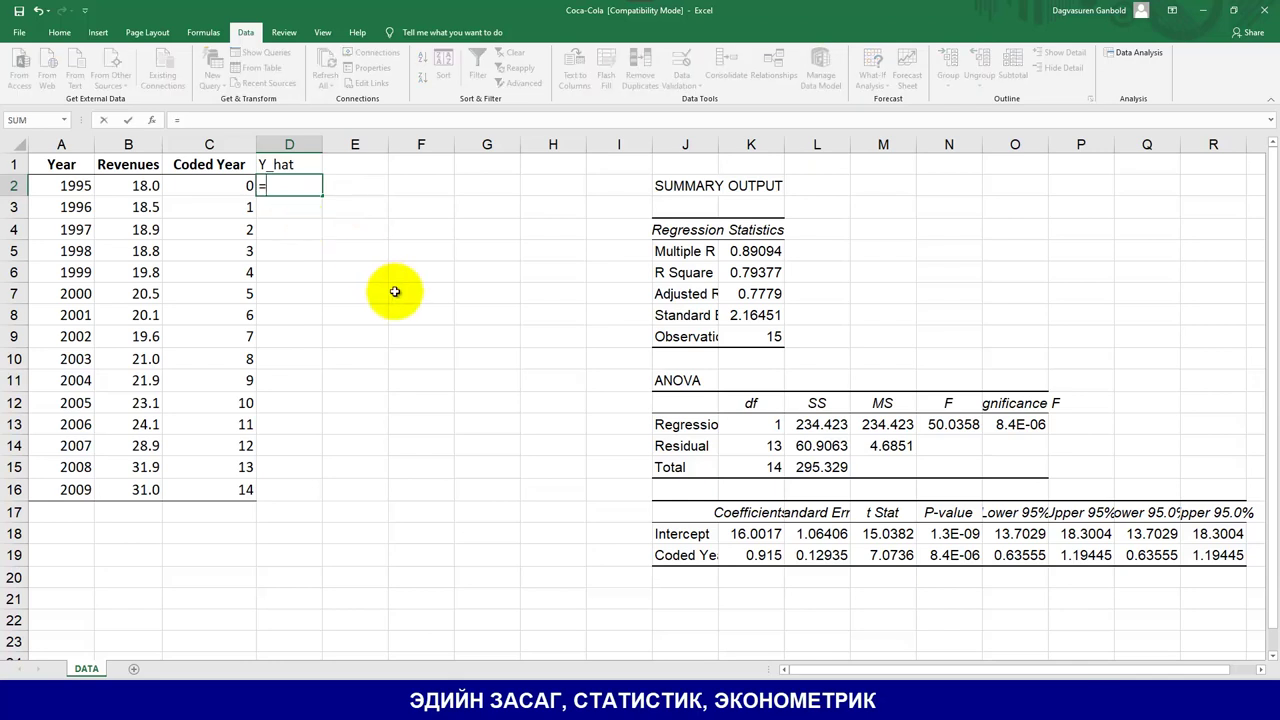
{"action": "left_click", "coordinate": [752, 533]}
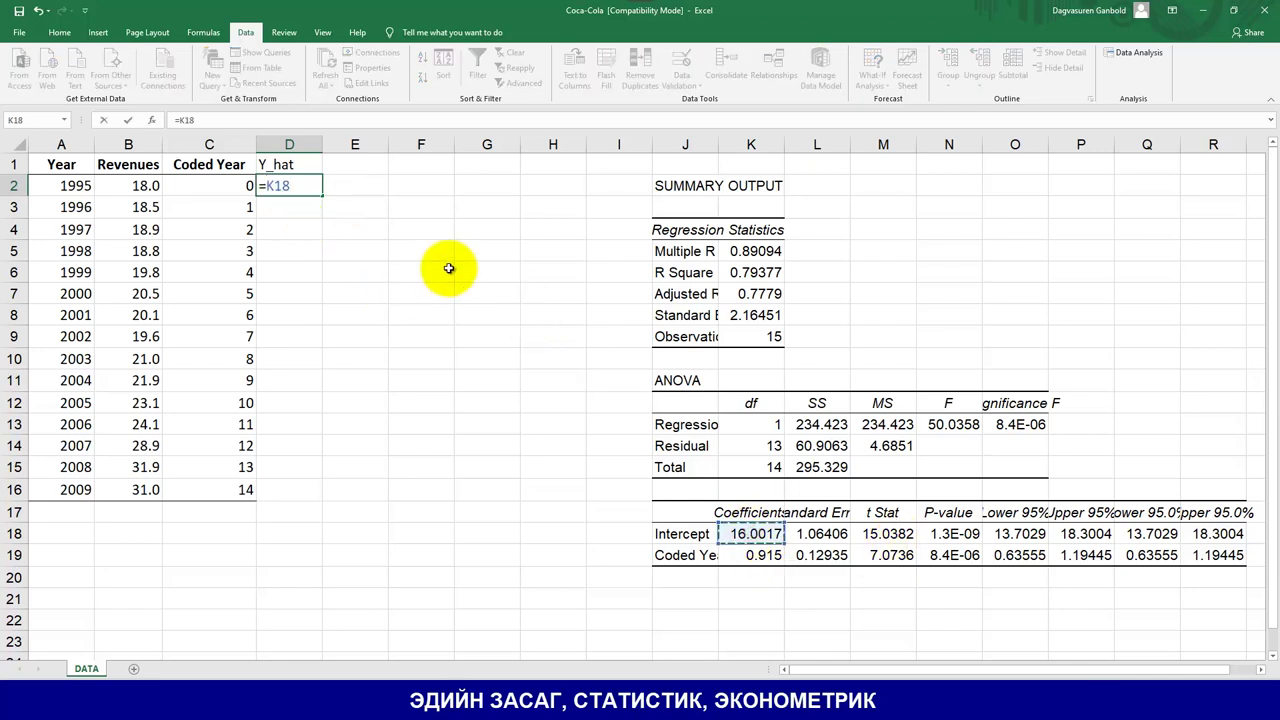
{"action": "type", "text": "+"}
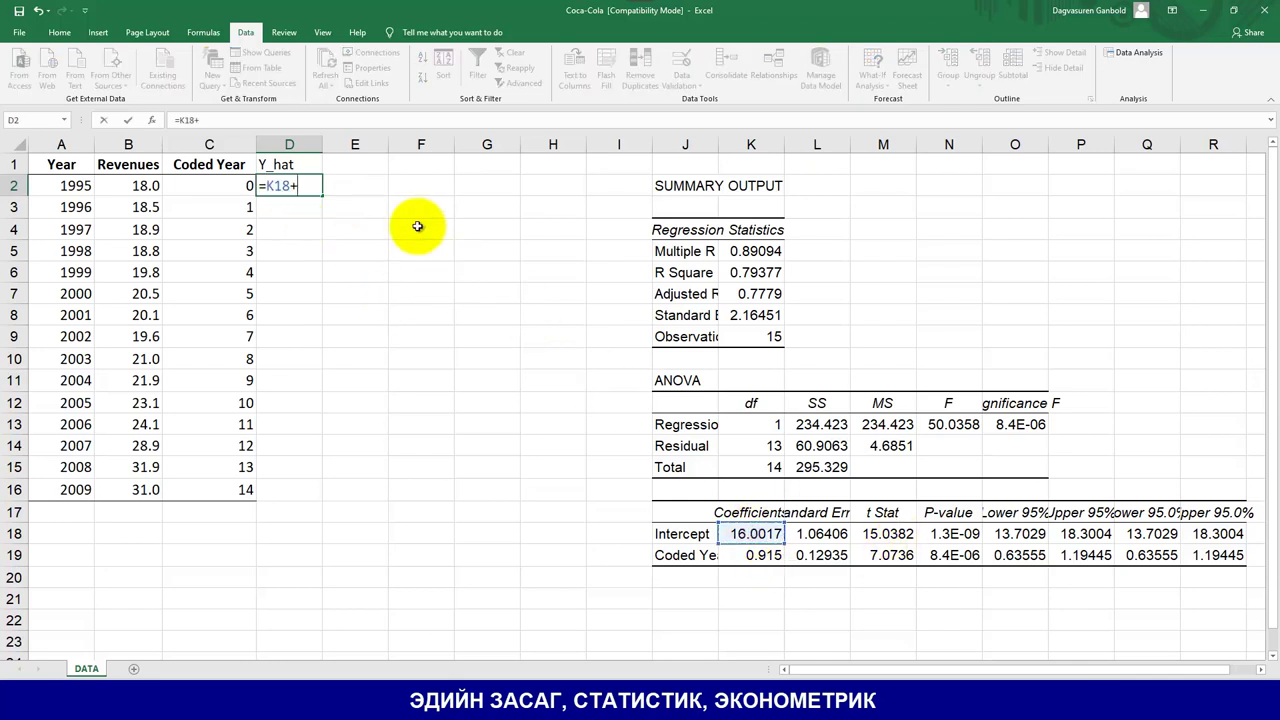
{"action": "left_click", "coordinate": [768, 557]}
{"action": "type", "text": "*"}
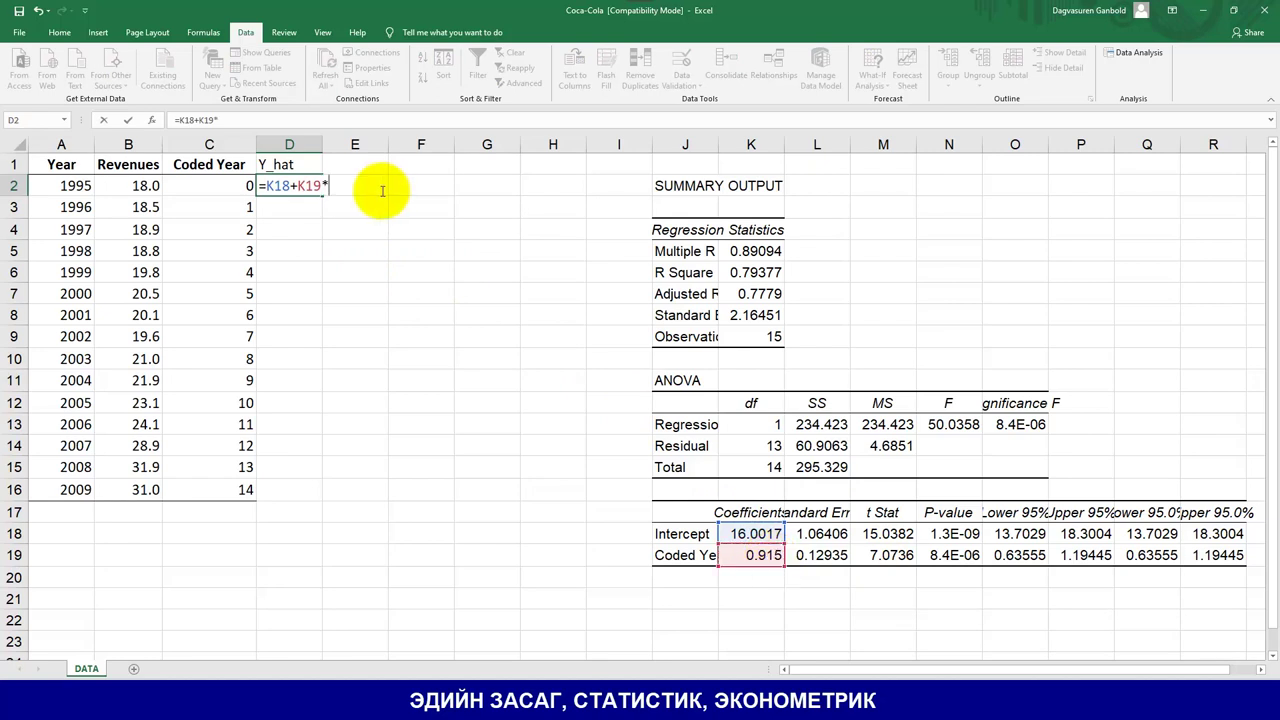
{"action": "left_click", "coordinate": [212, 189]}
{"action": "left_click", "coordinate": [266, 187]}
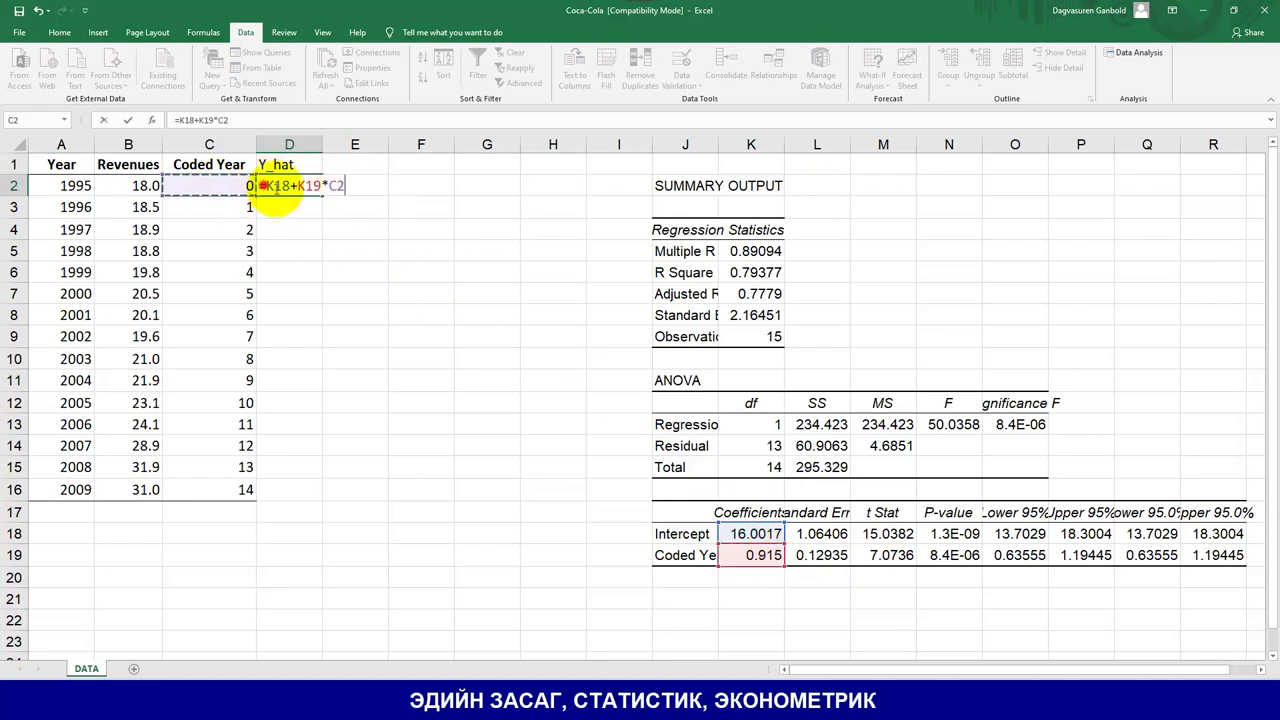
{"action": "type", "text": "$K$"}
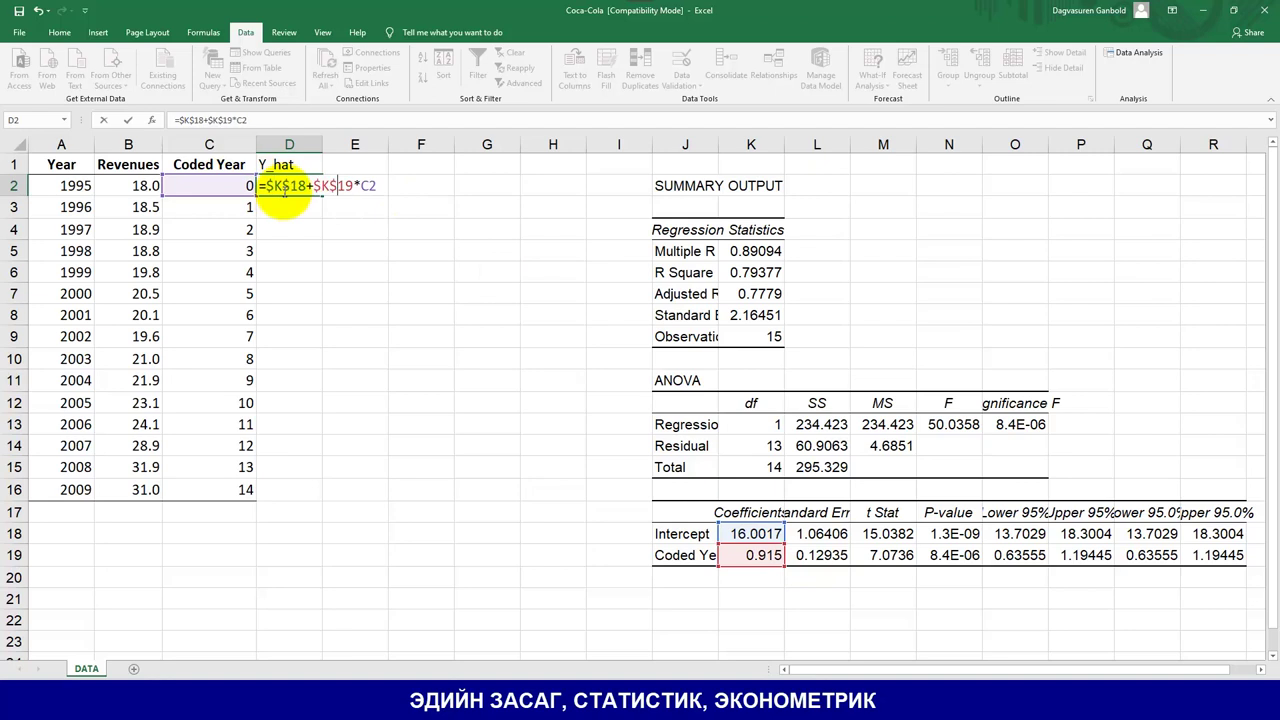
{"action": "key", "text": "Return"}
Step: Fill the Y_hat formula from D2 down to D16 for every year through 2009
{"action": "left_click", "coordinate": [305, 192]}
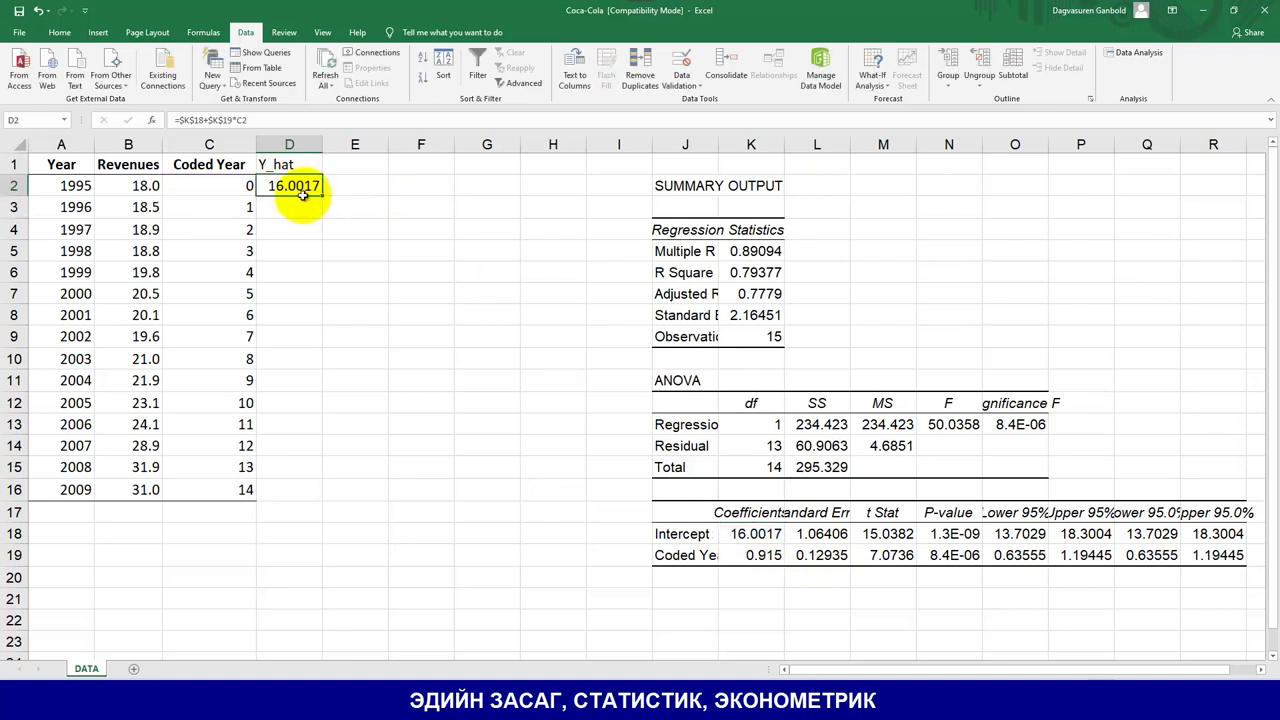
{"action": "left_click", "coordinate": [223, 189]}
{"action": "left_click", "coordinate": [285, 190]}
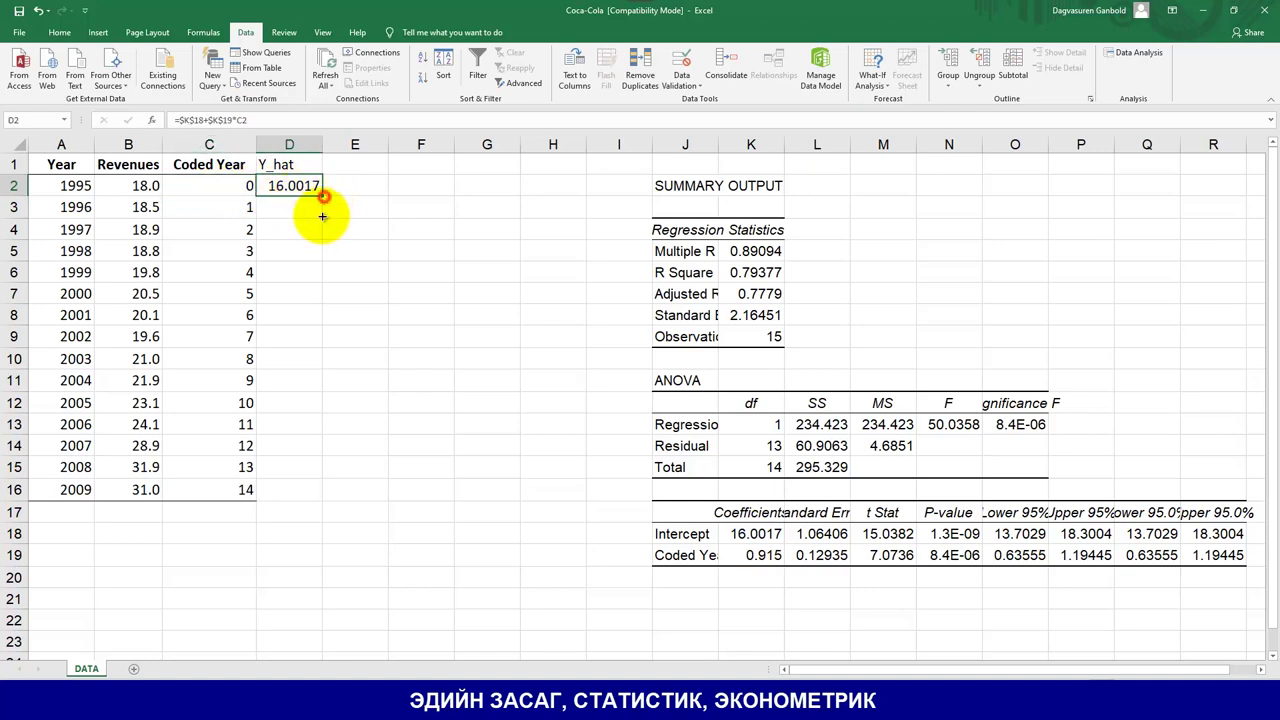
{"action": "left_click_drag", "start_coordinate": [322, 197], "coordinate": [282, 488]}
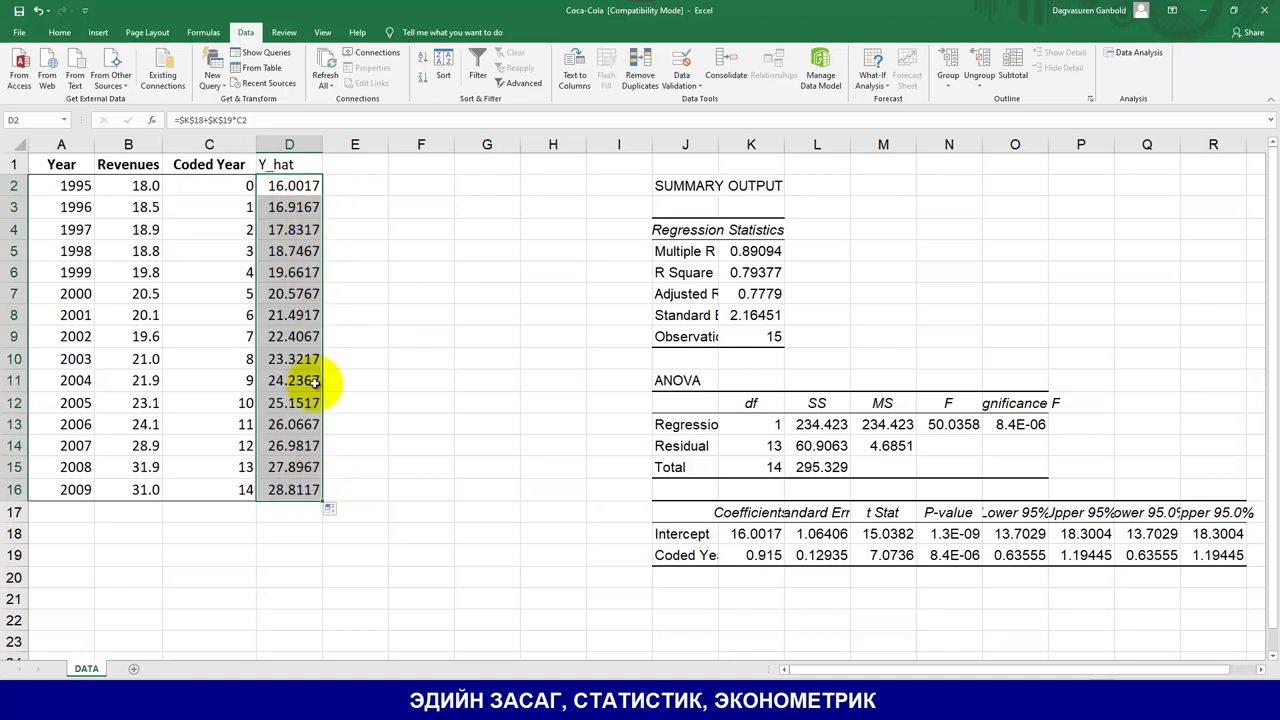
Step: Compare the predicted Y_hat value for 1998 with that year's actual revenue
{"action": "left_click", "coordinate": [300, 251]}
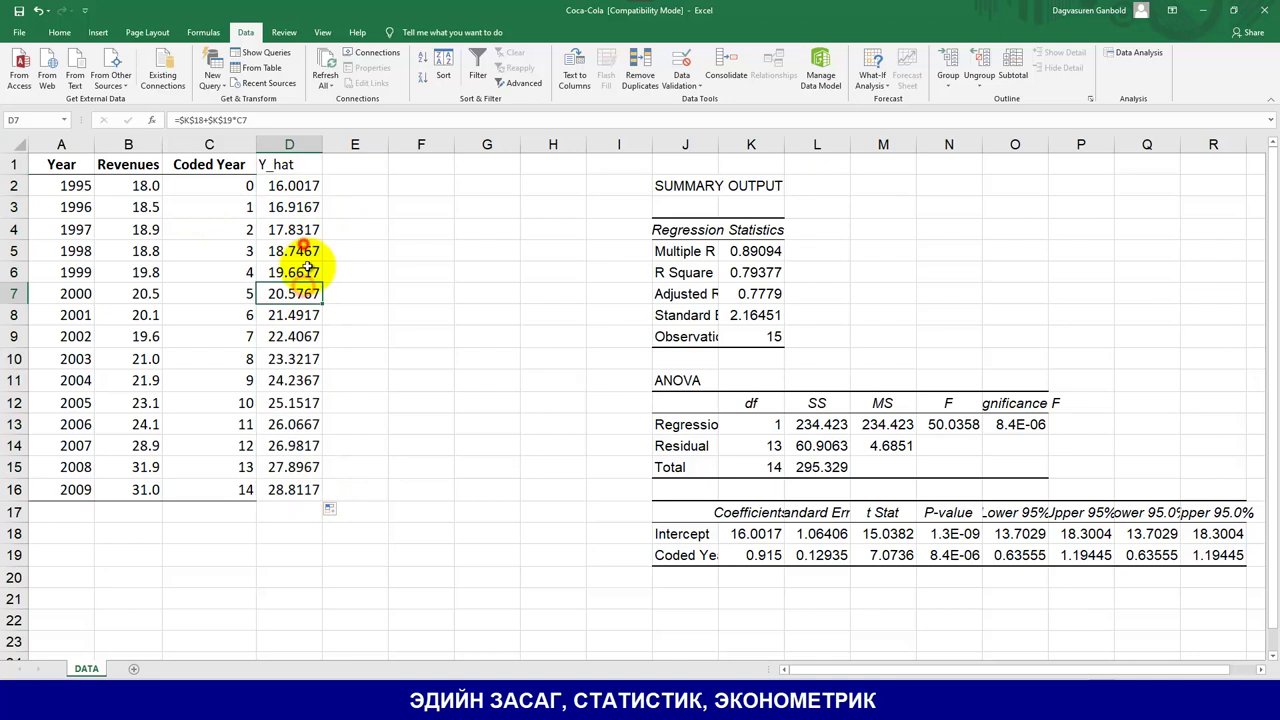
{"action": "left_click", "coordinate": [145, 251]}
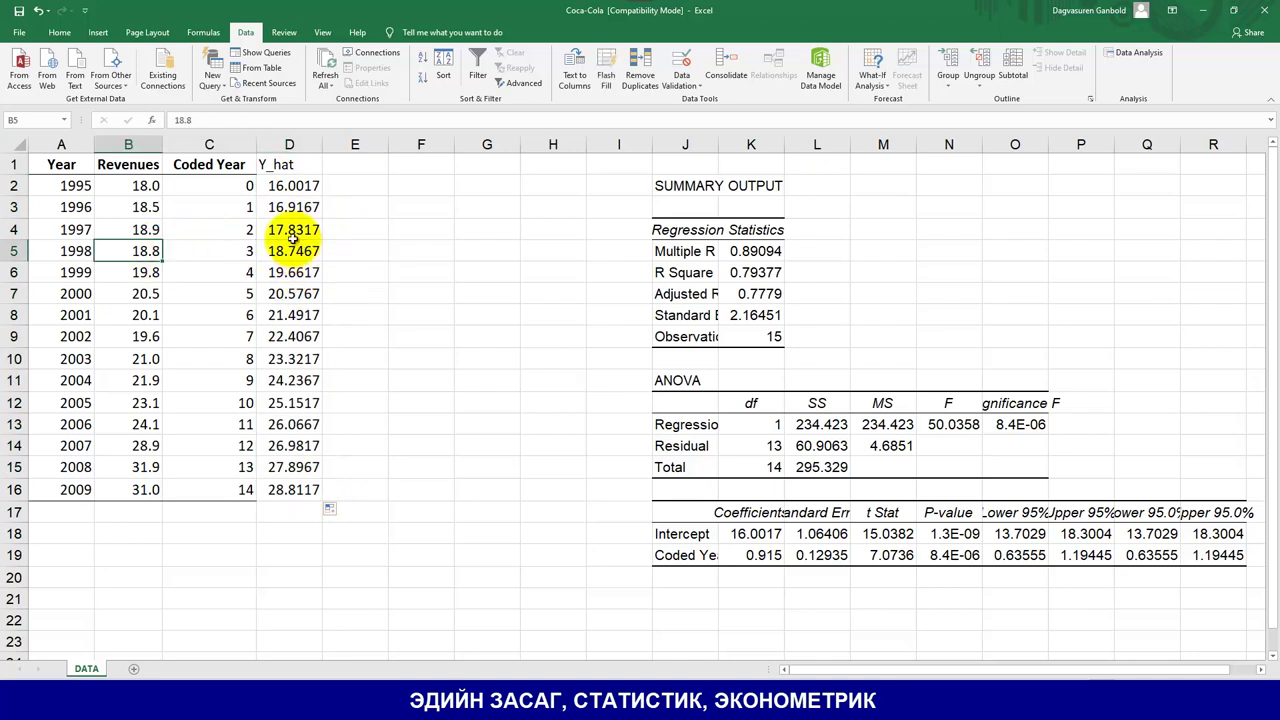
{"action": "left_click", "coordinate": [145, 251]}
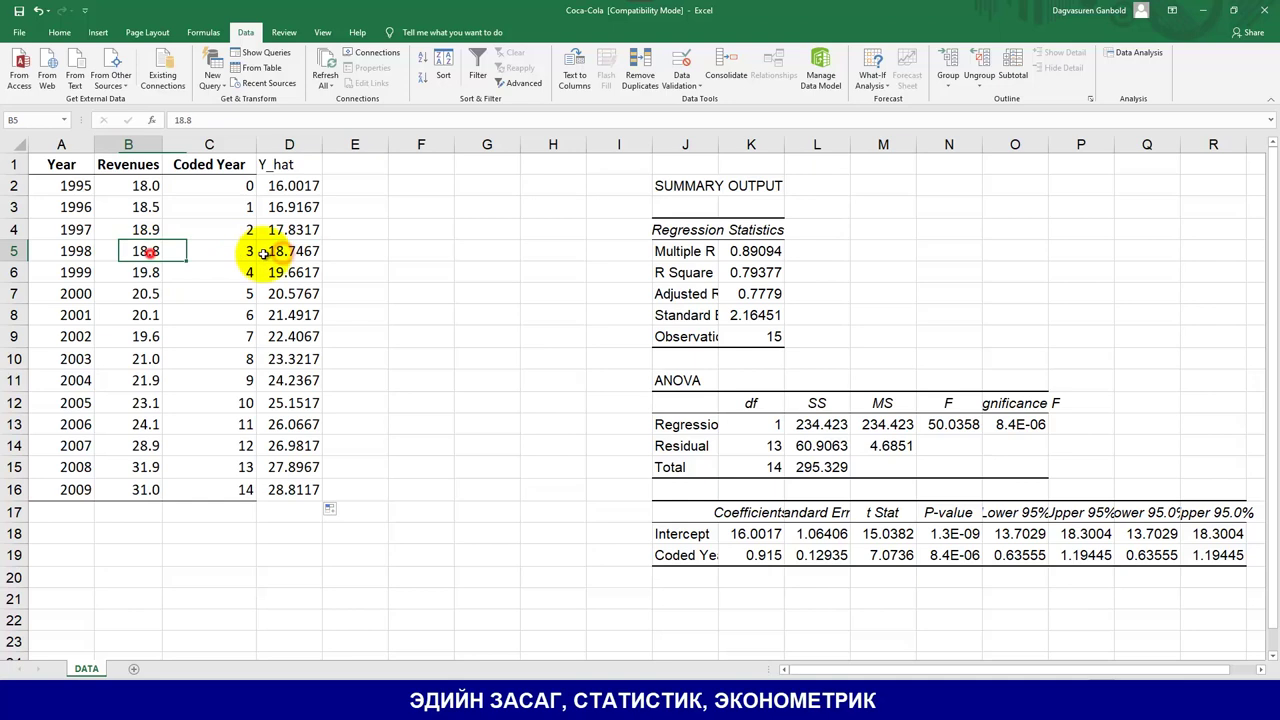
{"action": "left_click", "coordinate": [287, 253]}
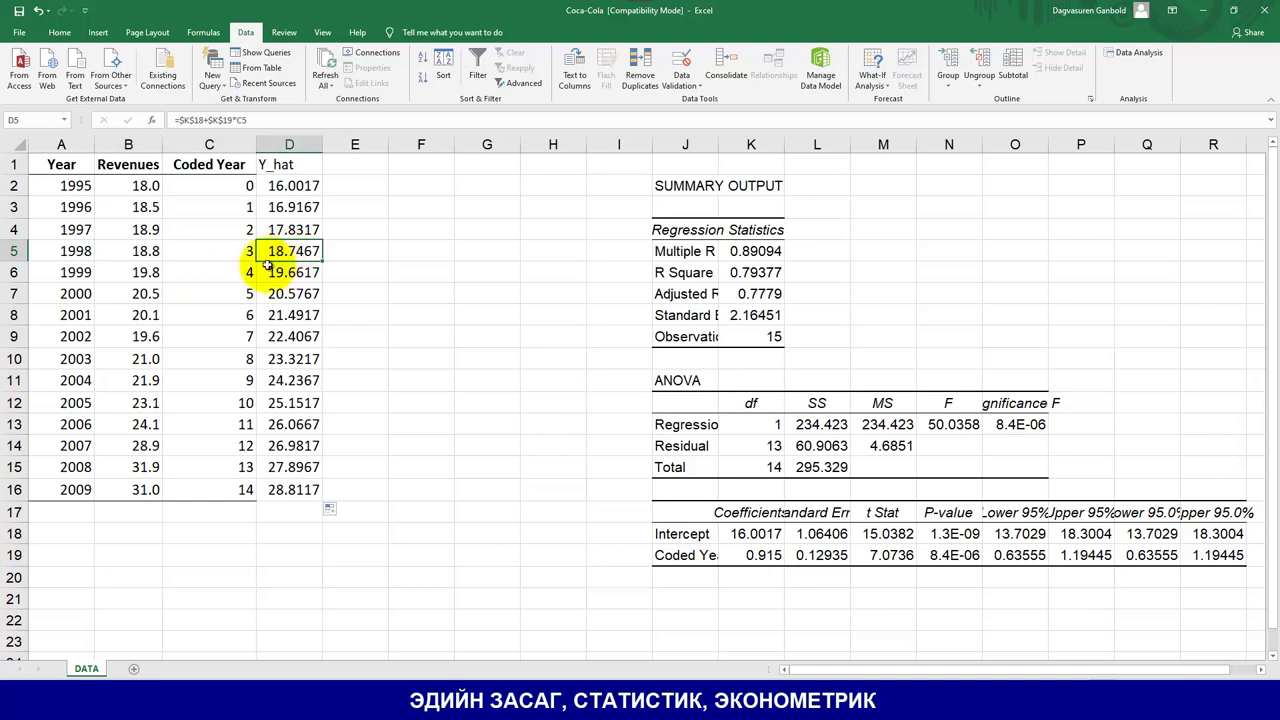
{"action": "left_click", "coordinate": [272, 256]}
{"action": "left_click", "coordinate": [156, 256]}
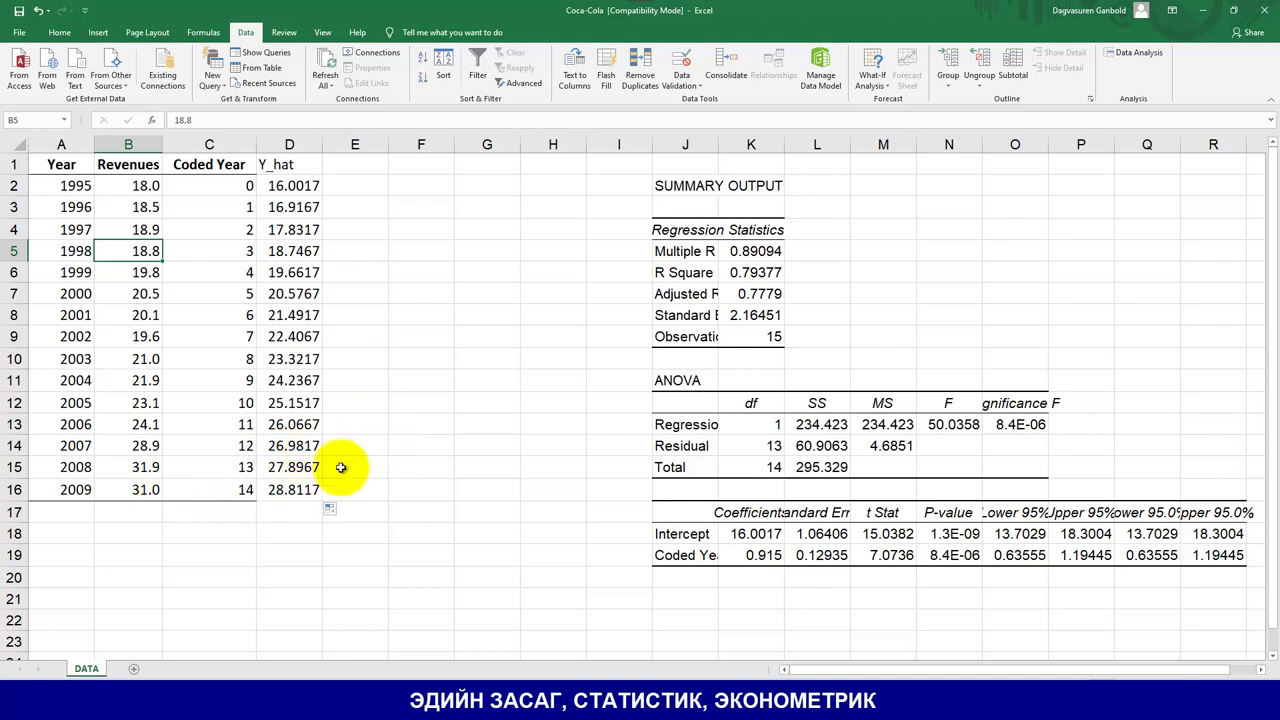
Step: Add the year 2010 in A17, below the last observed year
{"action": "left_click", "coordinate": [308, 489]}
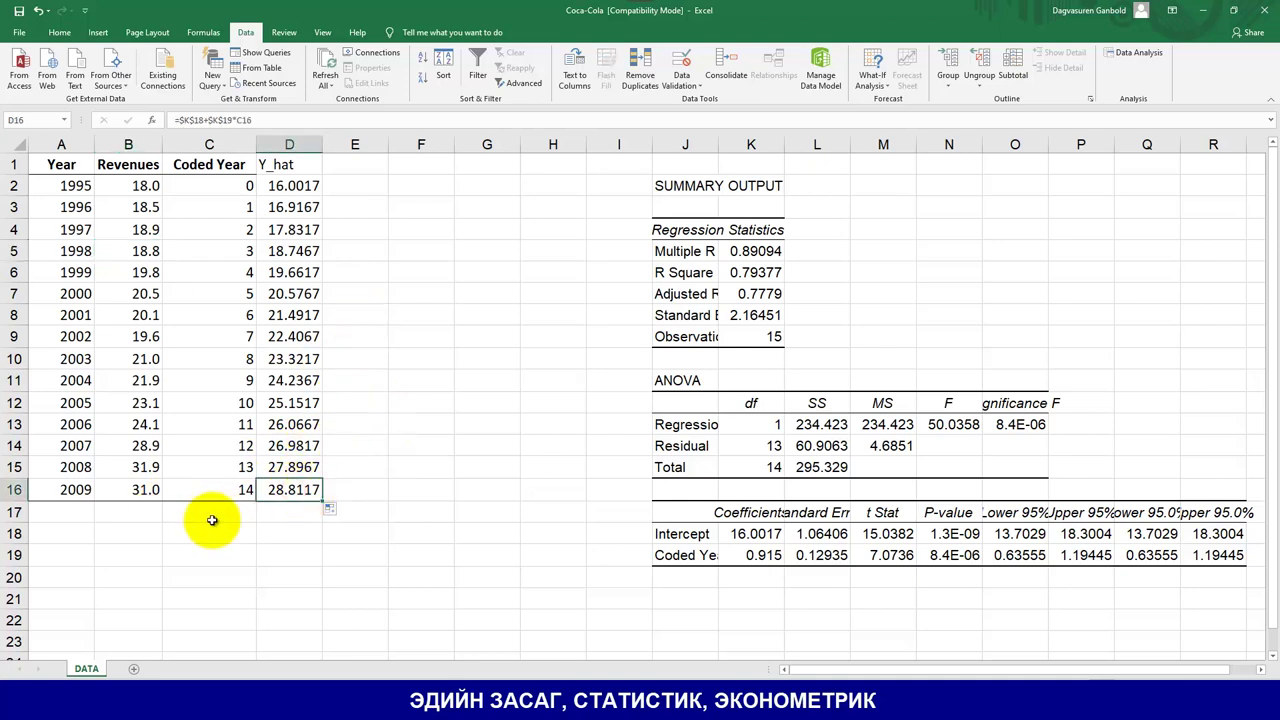
{"action": "left_click", "coordinate": [72, 511]}
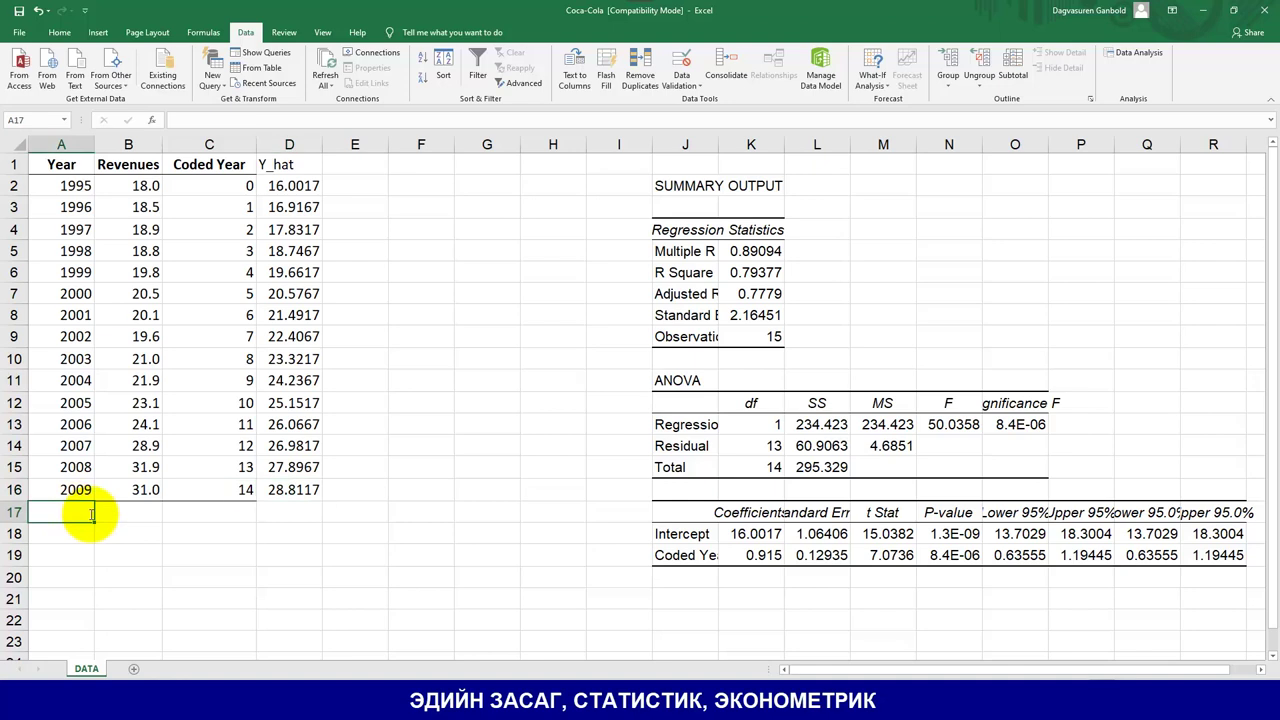
{"action": "type", "text": "2010"}
{"action": "key", "text": "Return"}
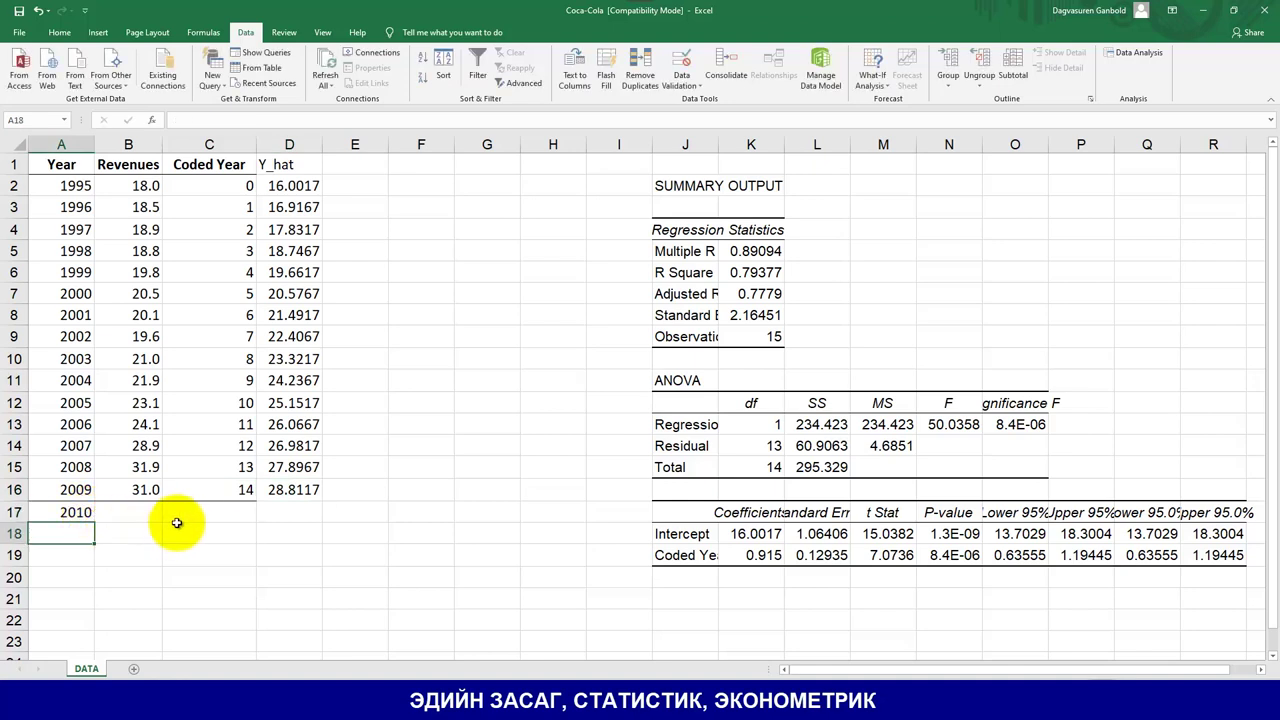
Step: Enter 15 as the Coded Year for 2010 in C17, and make that year's Y_hat forecast bold
{"action": "left_click", "coordinate": [206, 511]}
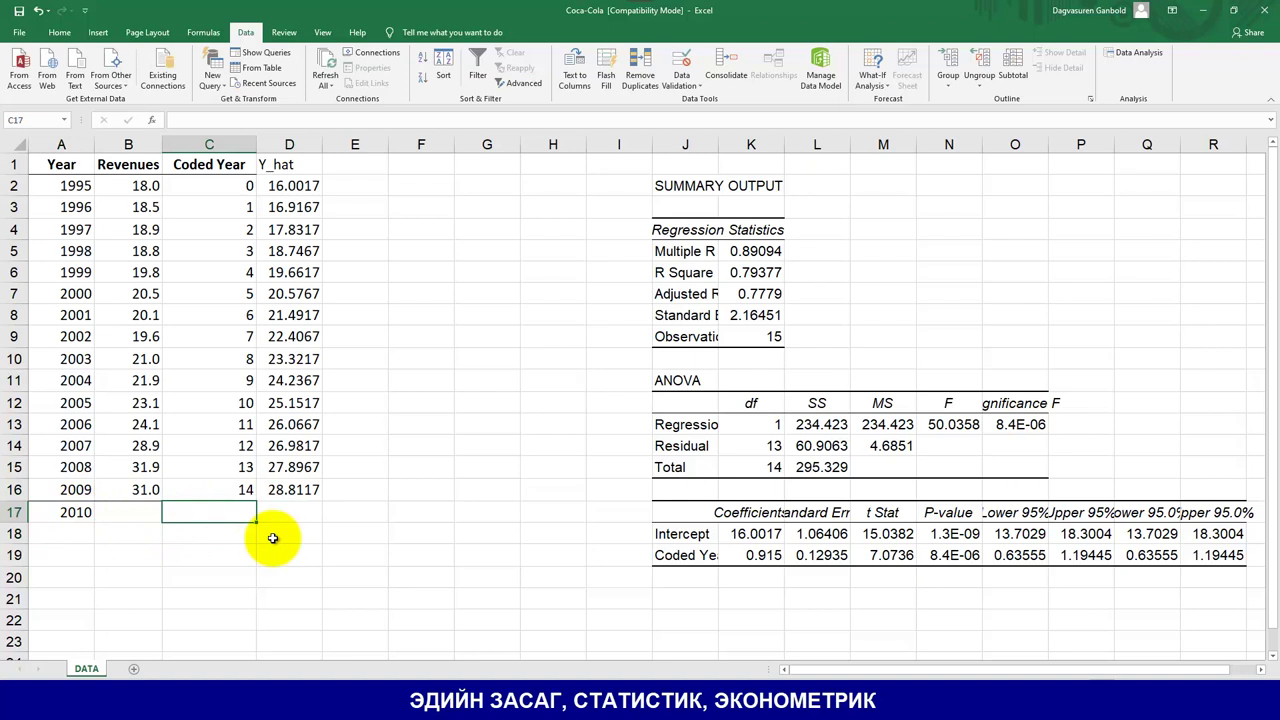
{"action": "left_click", "coordinate": [228, 185]}
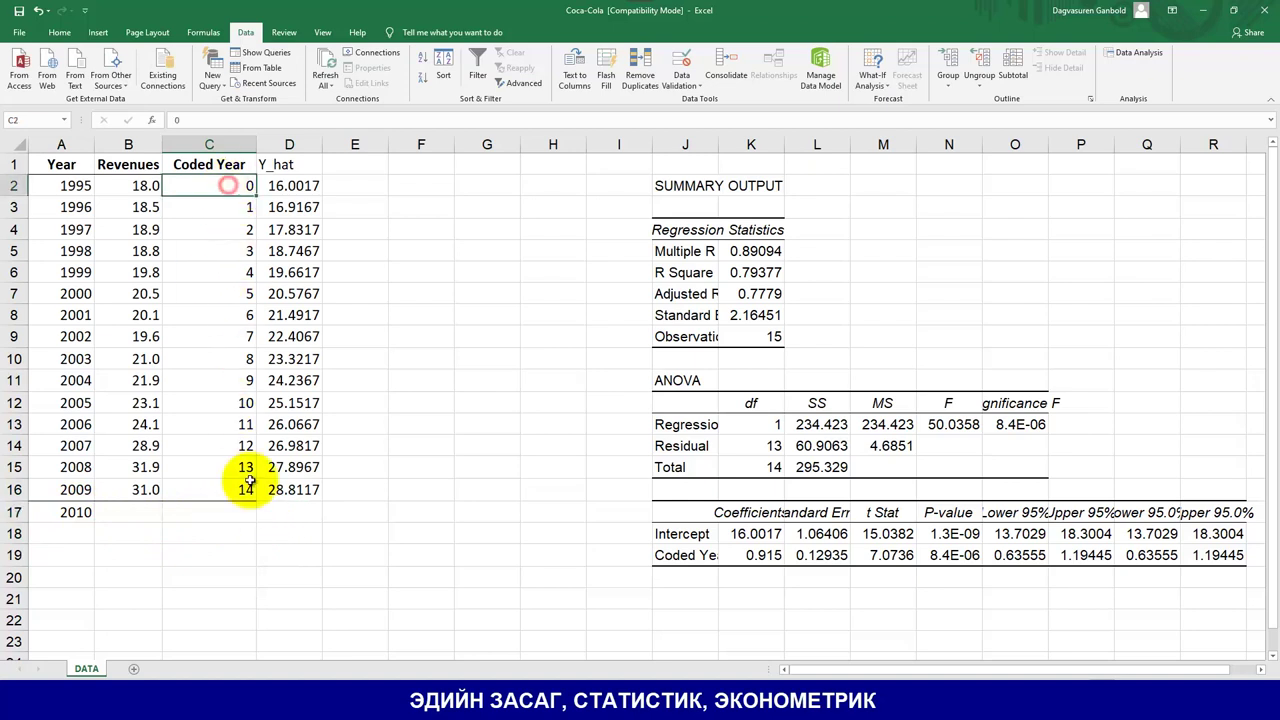
{"action": "left_click", "coordinate": [249, 483], "text": "shift"}
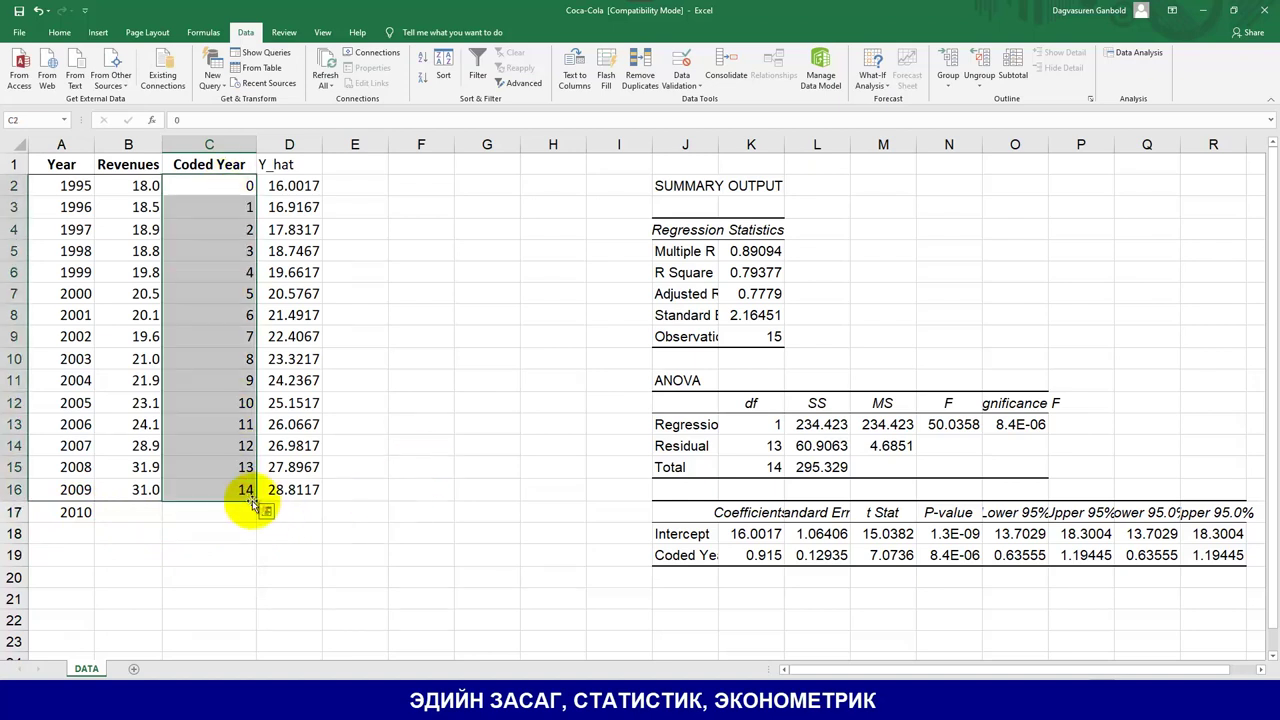
{"action": "left_click", "coordinate": [210, 515]}
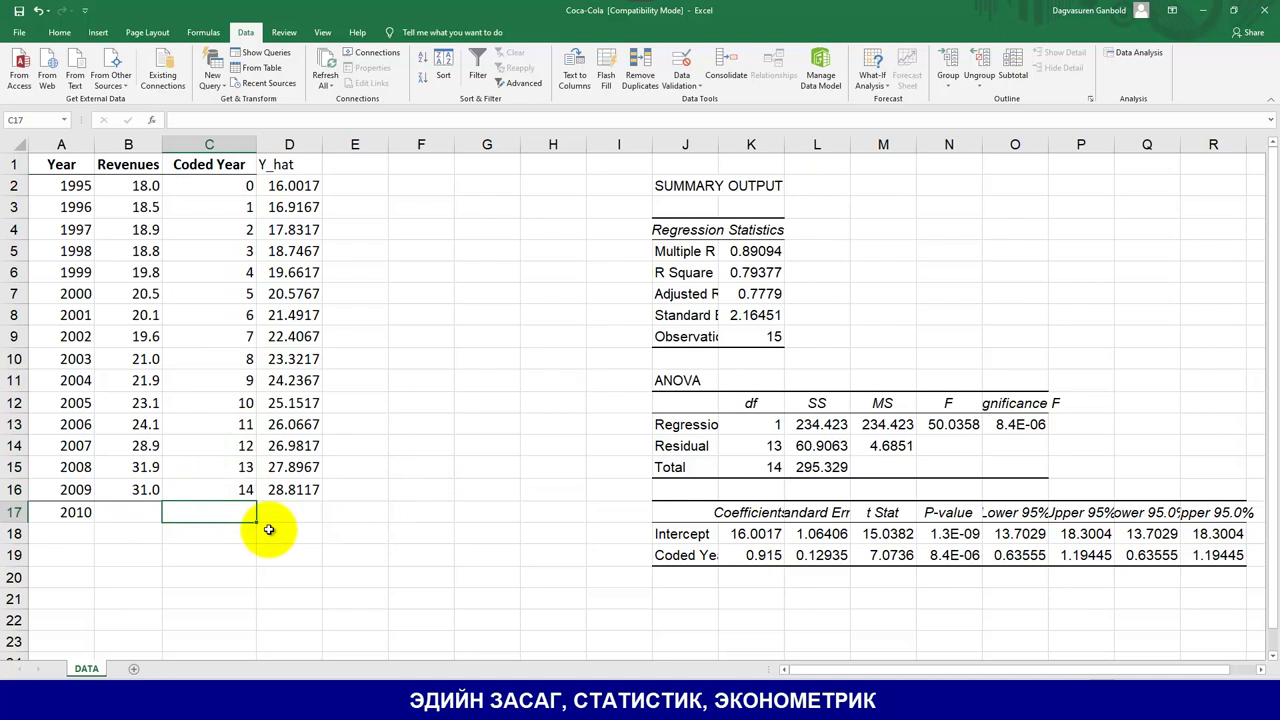
{"action": "type", "text": "15"}
{"action": "key", "text": "Return"}
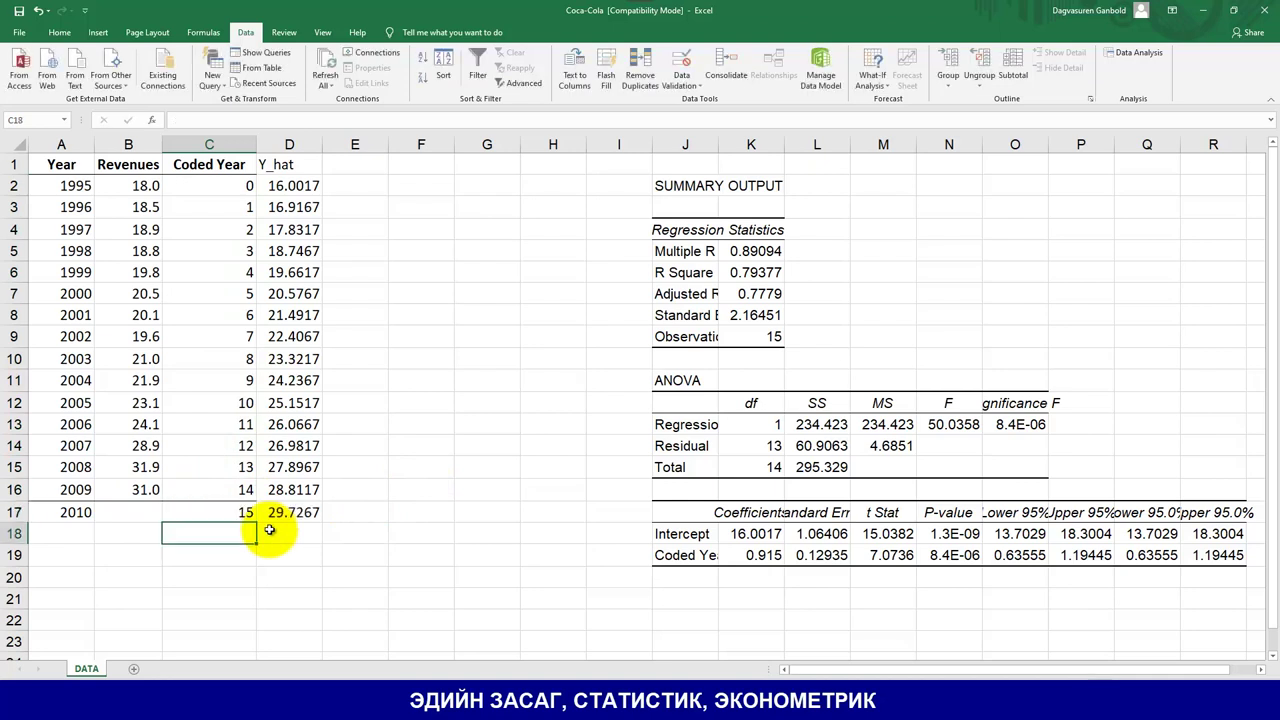
{"action": "left_click", "coordinate": [63, 512]}
{"action": "left_click", "coordinate": [288, 513]}
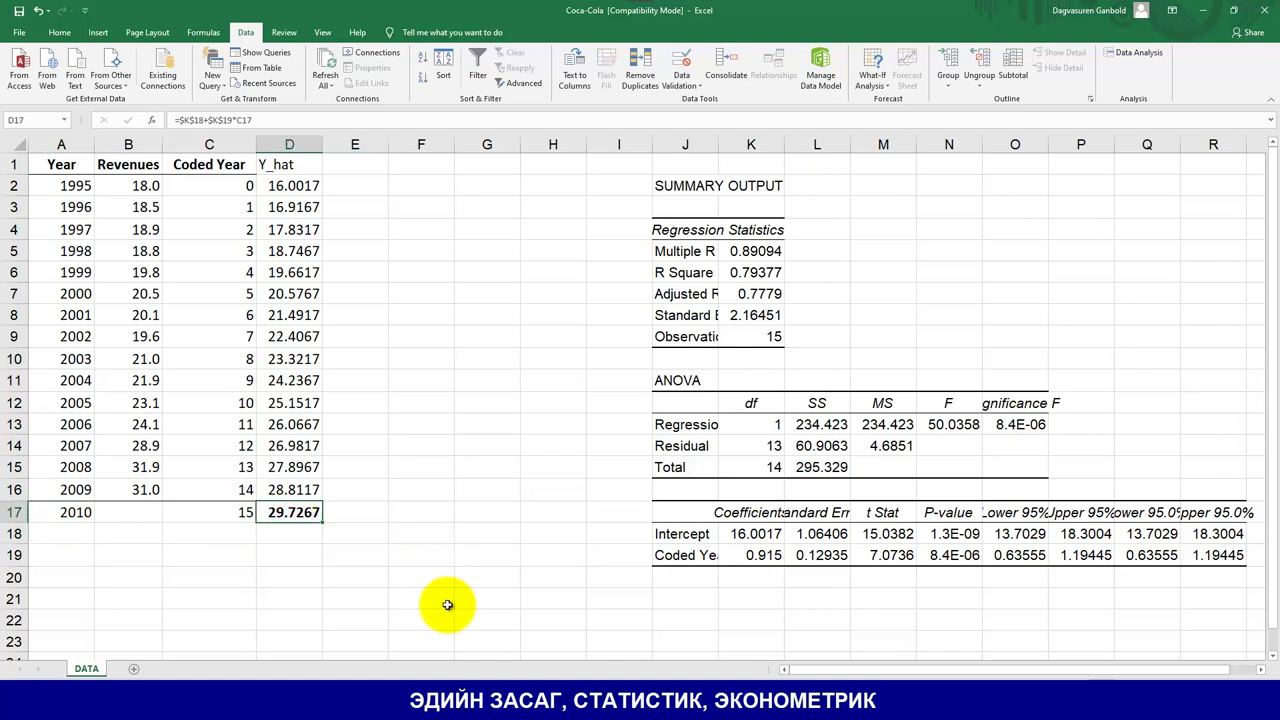
Step: Switch to the ebook to check its 2010 revenue projection and the linear trend plot in Figure 16.5, and return to Excel
{"action": "key", "text": "alt+Tab"}
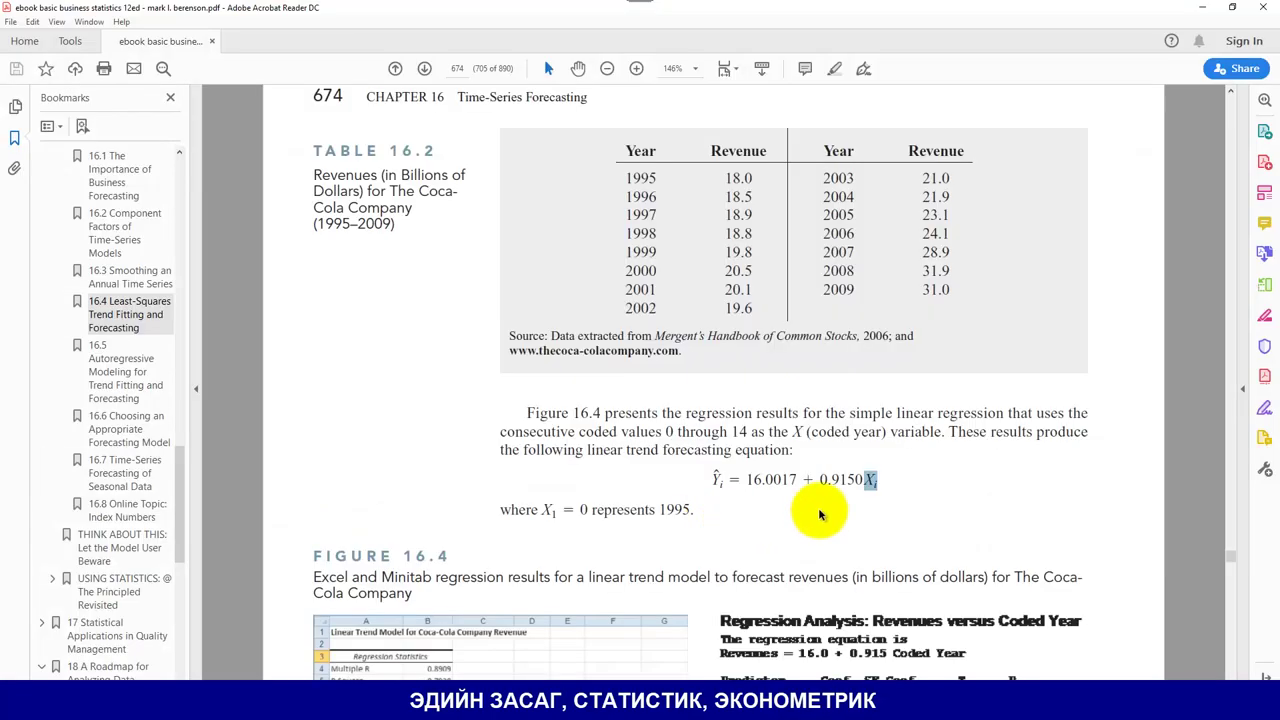
{"action": "scroll", "coordinate": [768, 517], "scroll_direction": "down", "scroll_amount": 5}
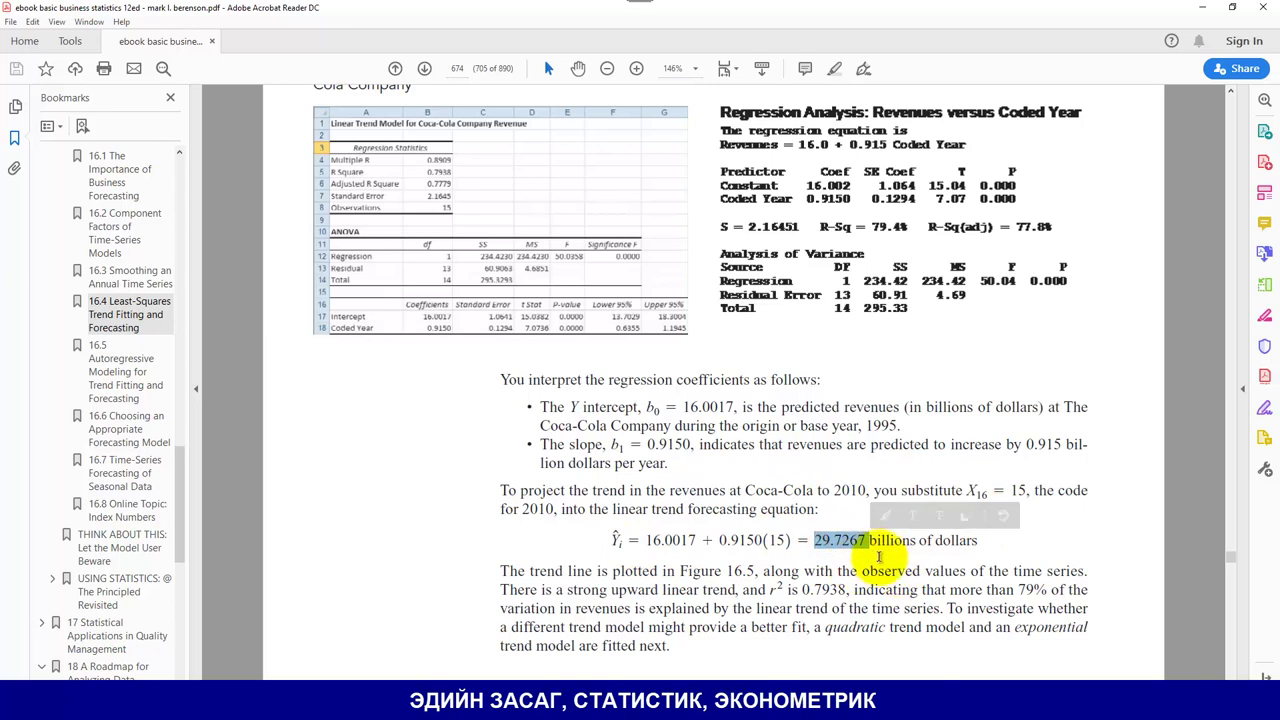
{"action": "left_click", "coordinate": [879, 557]}
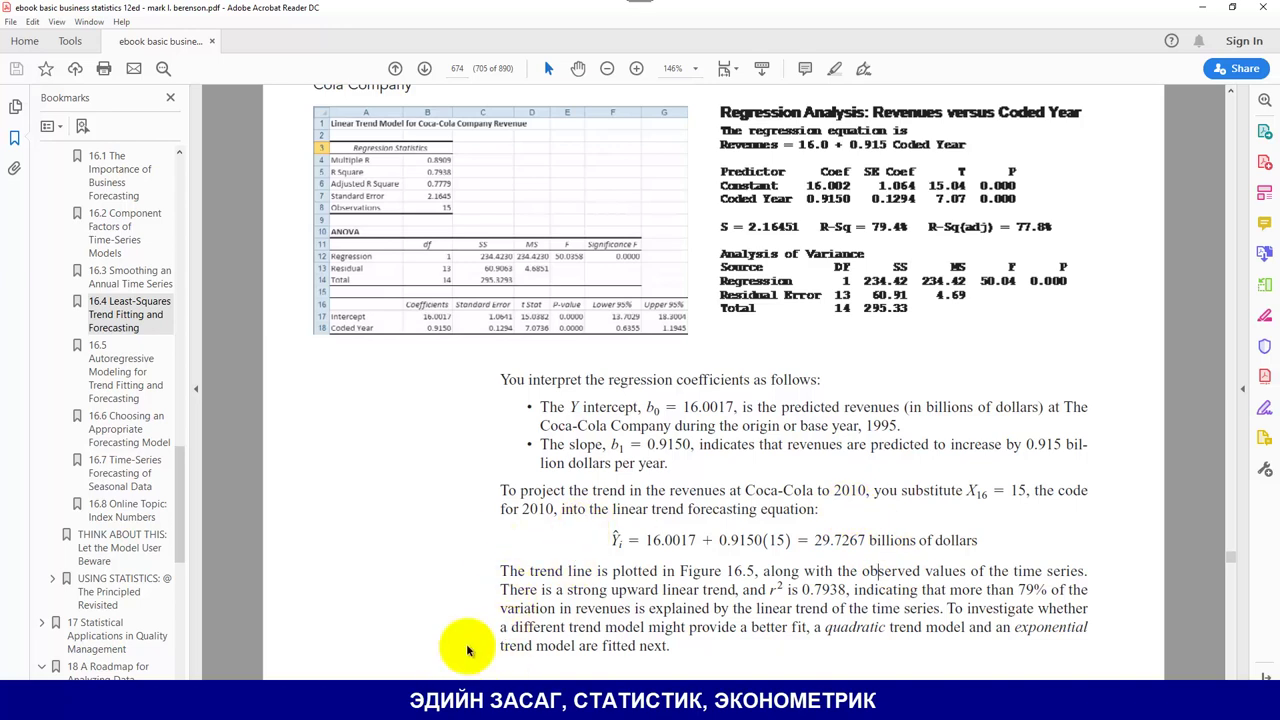
{"action": "scroll", "coordinate": [441, 567], "scroll_direction": "down", "scroll_amount": 2}
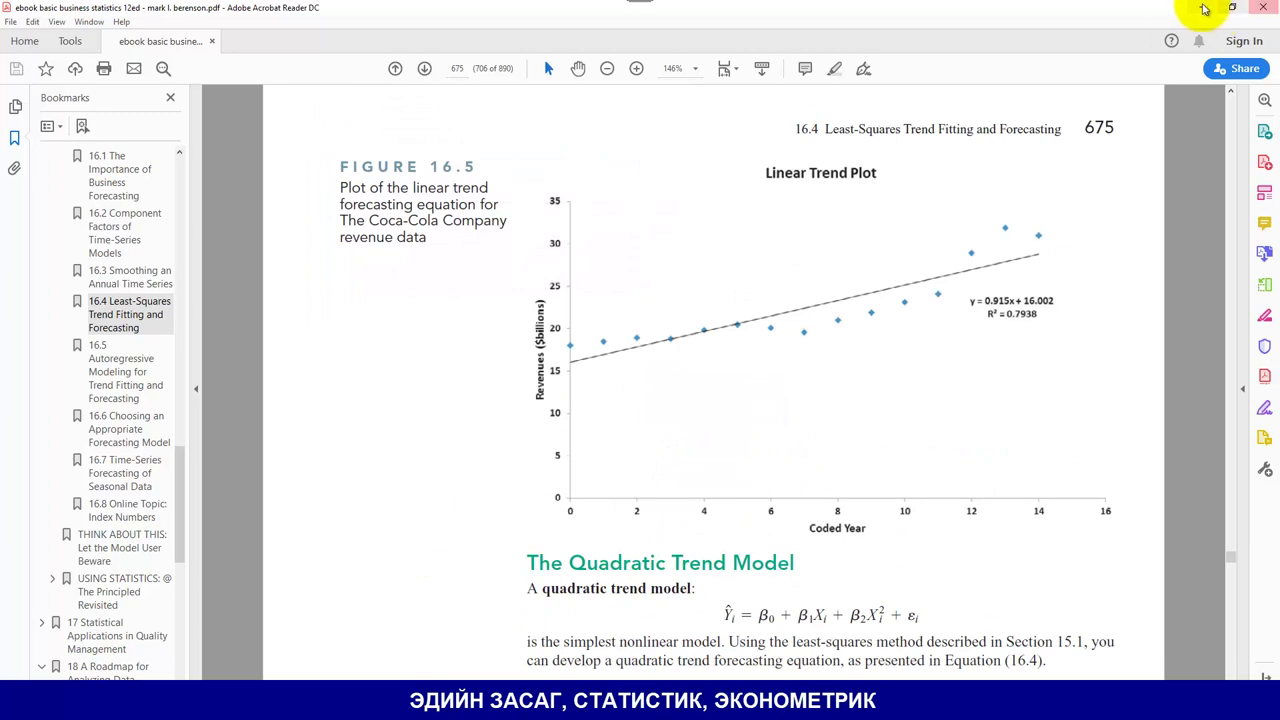
{"action": "key", "text": "alt+Tab"}
{"action": "left_click", "coordinate": [554, 363]}
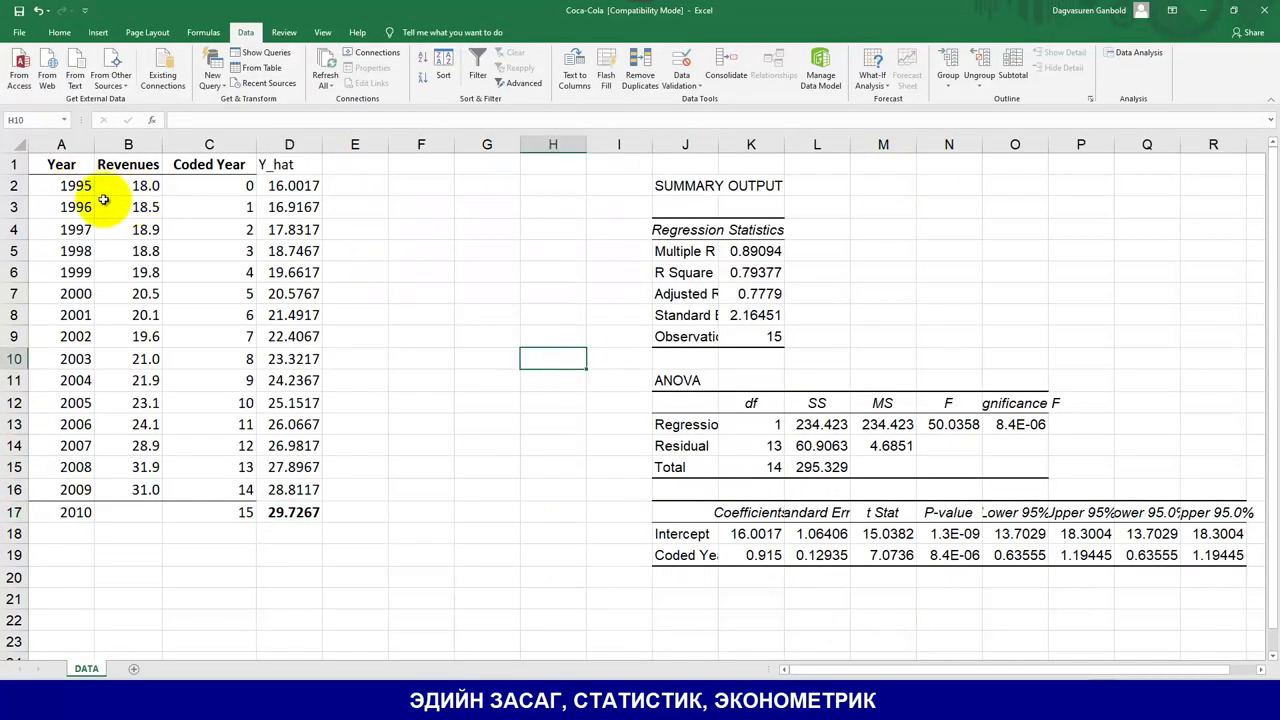
Step: Select the Year and Revenues data for 1995 through 2009, including the headers, in A1:B16
{"action": "left_click", "coordinate": [75, 168]}
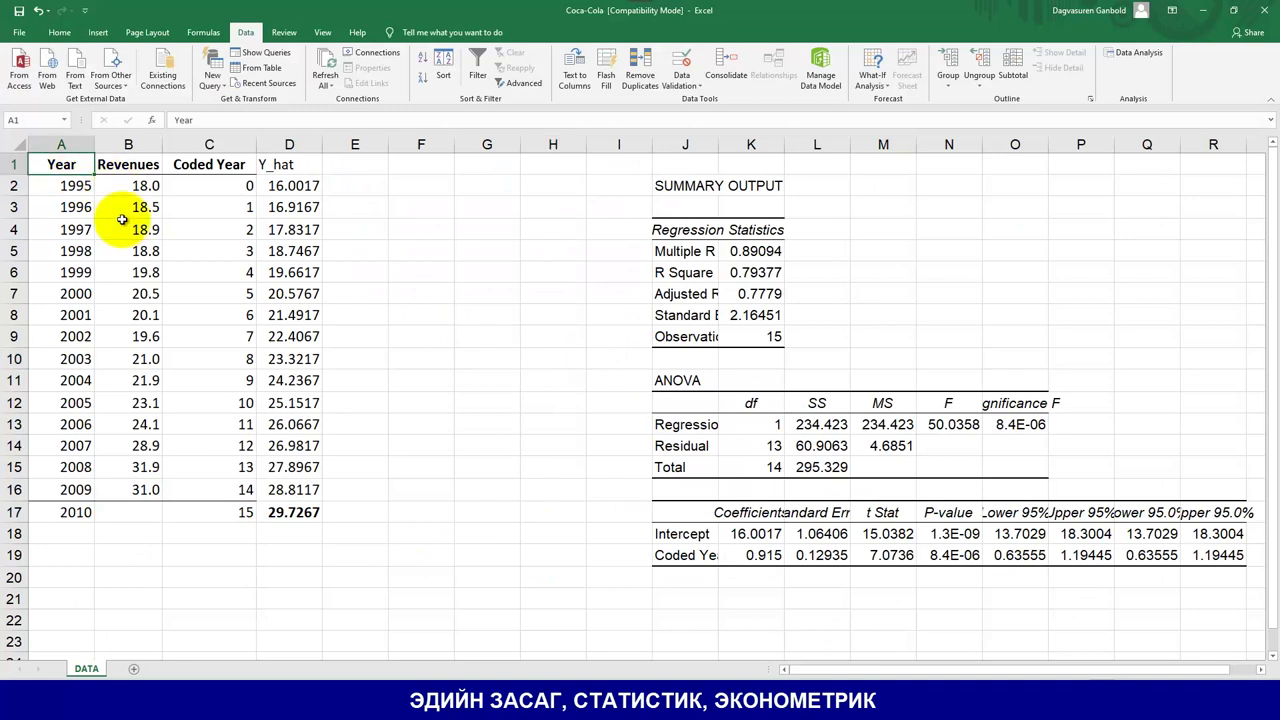
{"action": "left_click", "coordinate": [155, 478], "text": "shift"}
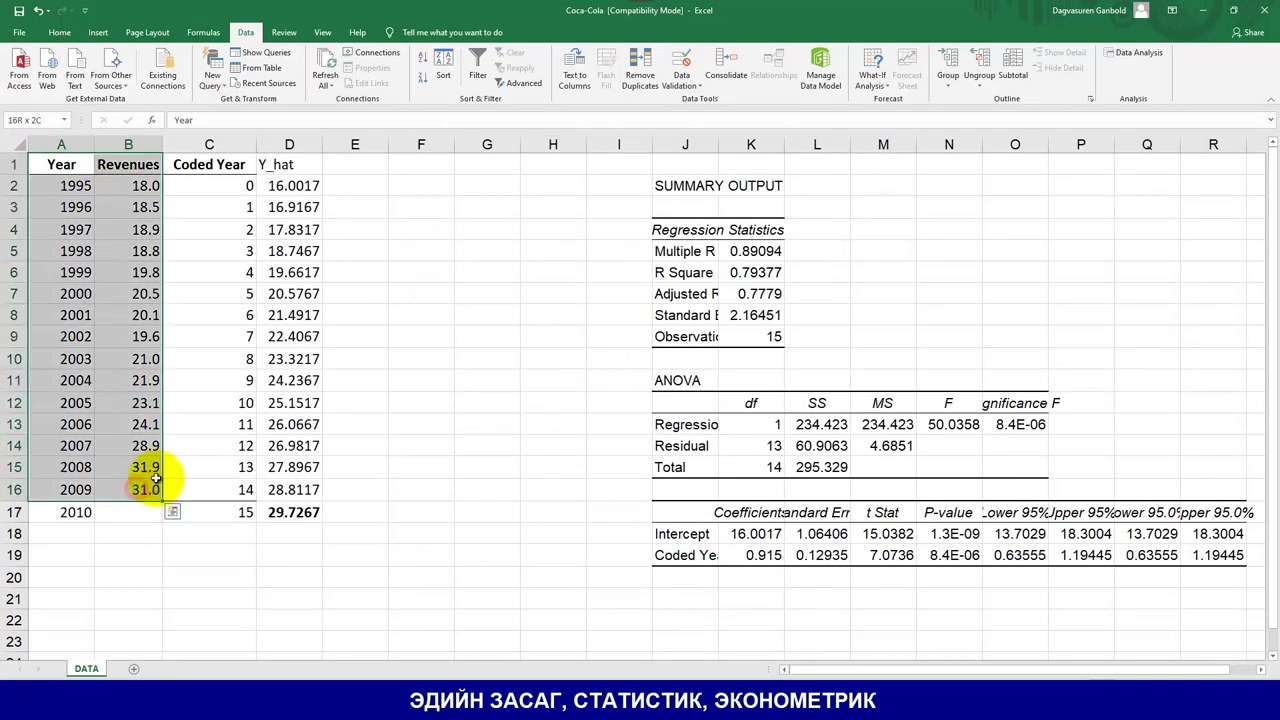
{"action": "left_click", "coordinate": [98, 32]}
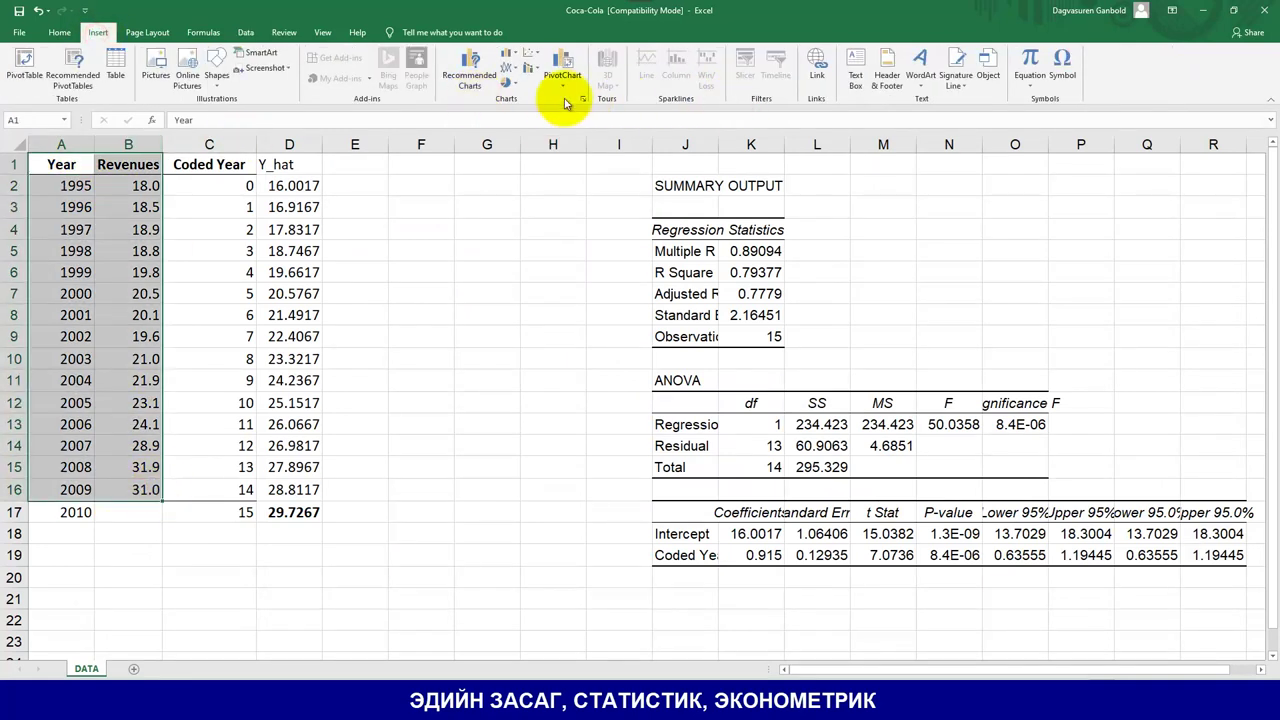
{"action": "left_click", "coordinate": [586, 100]}
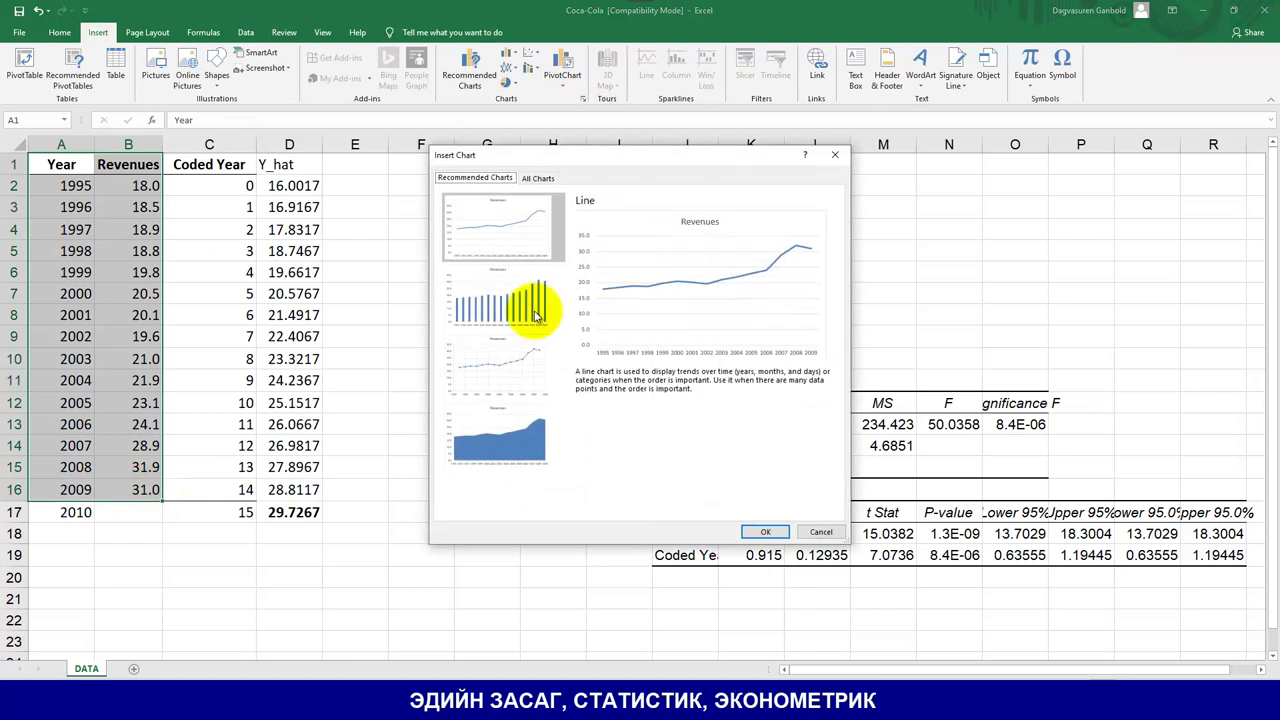
{"action": "left_click", "coordinate": [540, 178]}
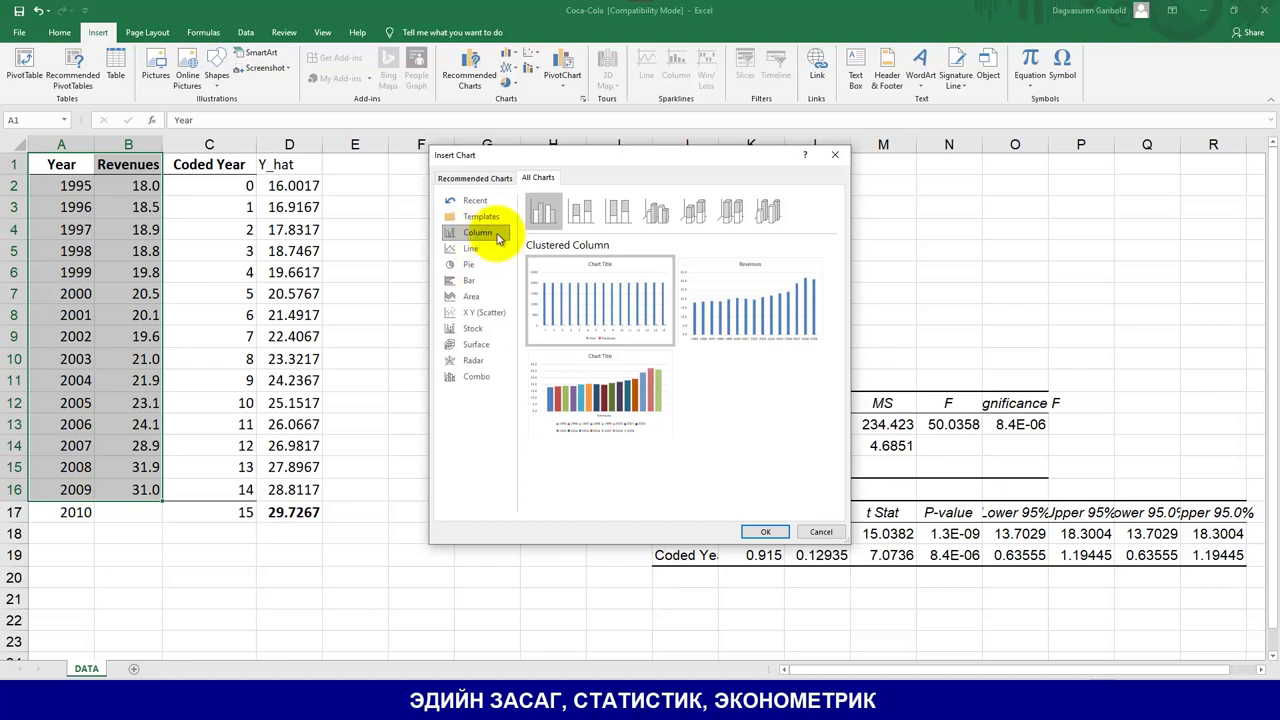
{"action": "left_click", "coordinate": [468, 248]}
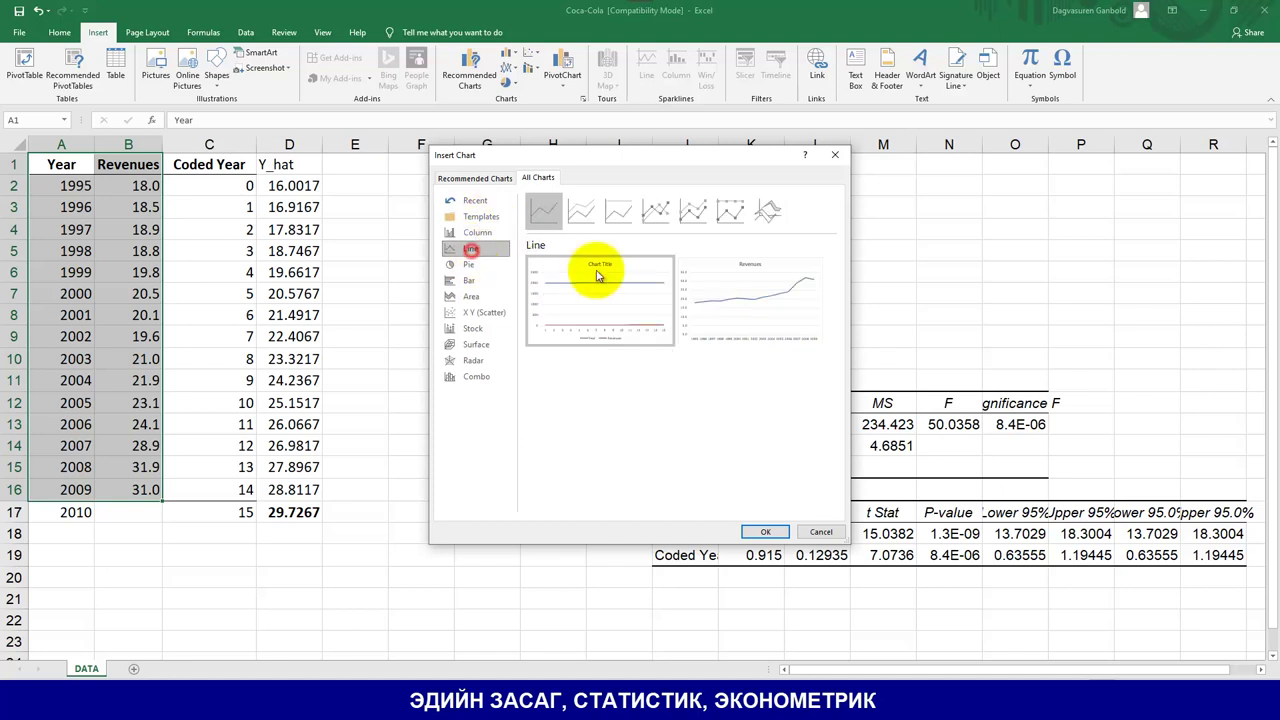
{"action": "left_click", "coordinate": [657, 220]}
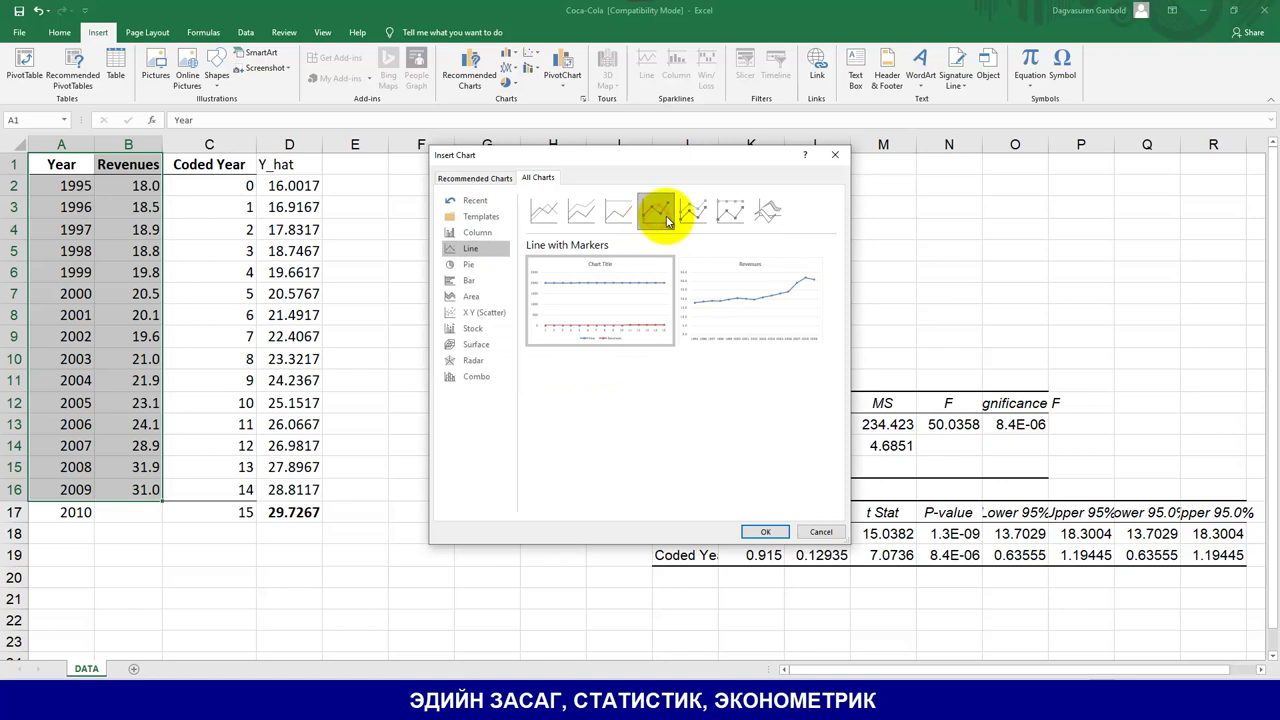
{"action": "left_click", "coordinate": [765, 532]}
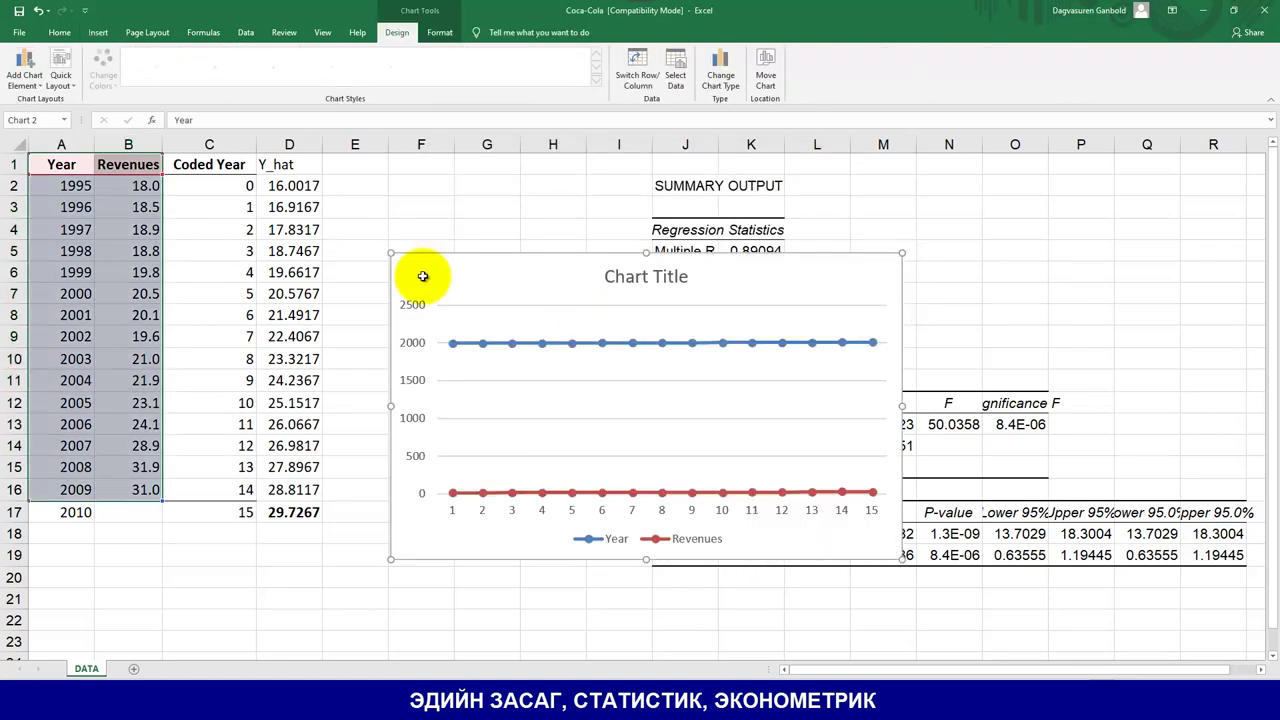
{"action": "key", "text": "Delete"}
Step: Insert a Line with Markers chart plotting only Revenues with the years as axis labels, and shift it slightly up the sheet
{"action": "left_click", "coordinate": [98, 32]}
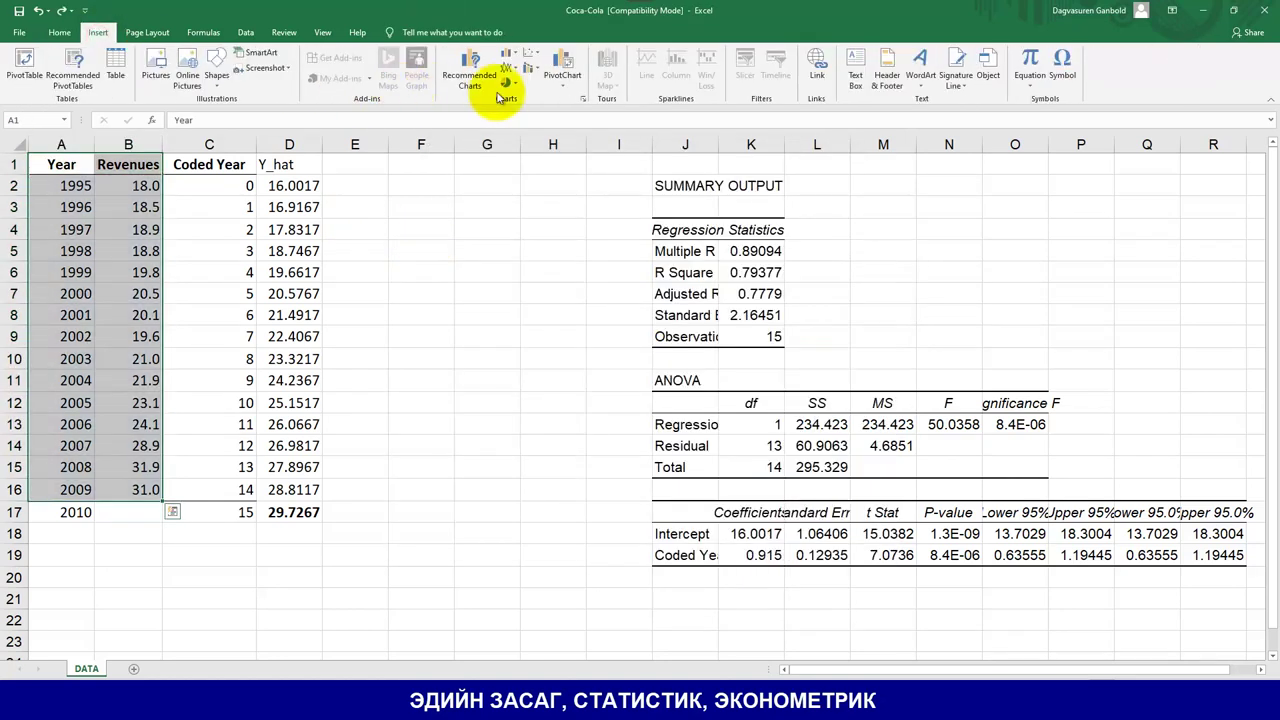
{"action": "left_click", "coordinate": [583, 98]}
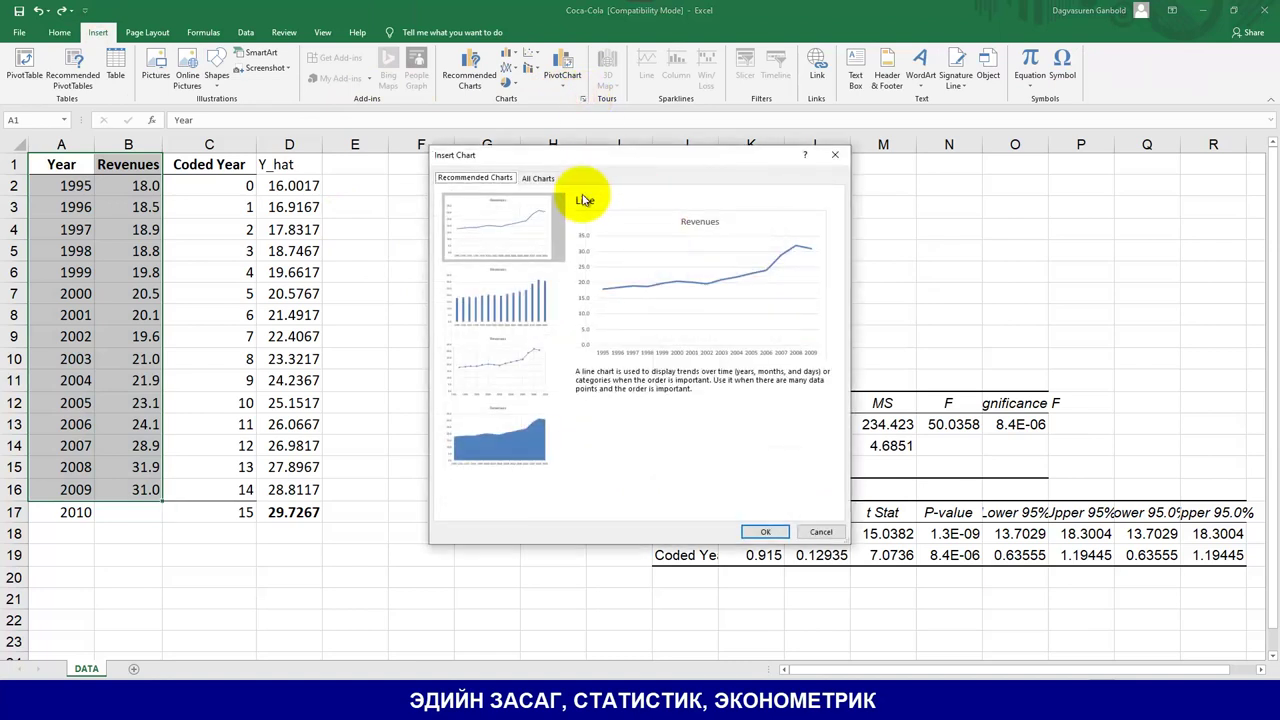
{"action": "left_click", "coordinate": [540, 177]}
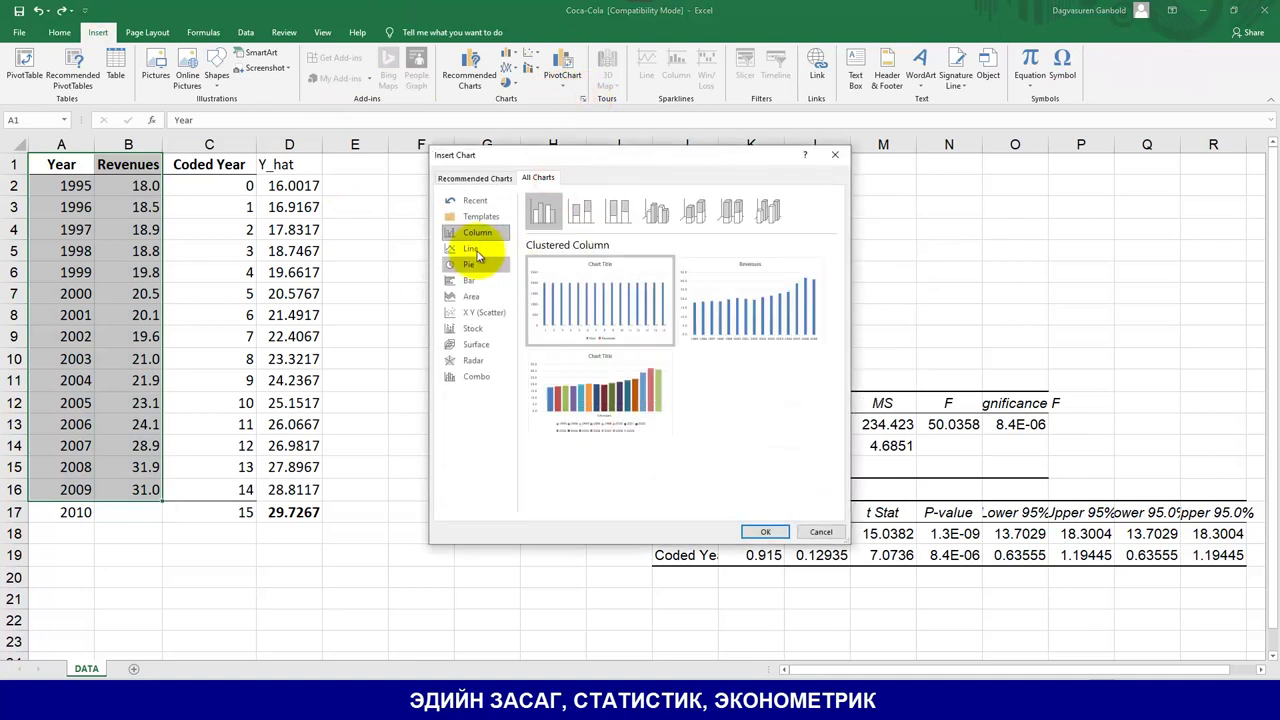
{"action": "left_click", "coordinate": [470, 248]}
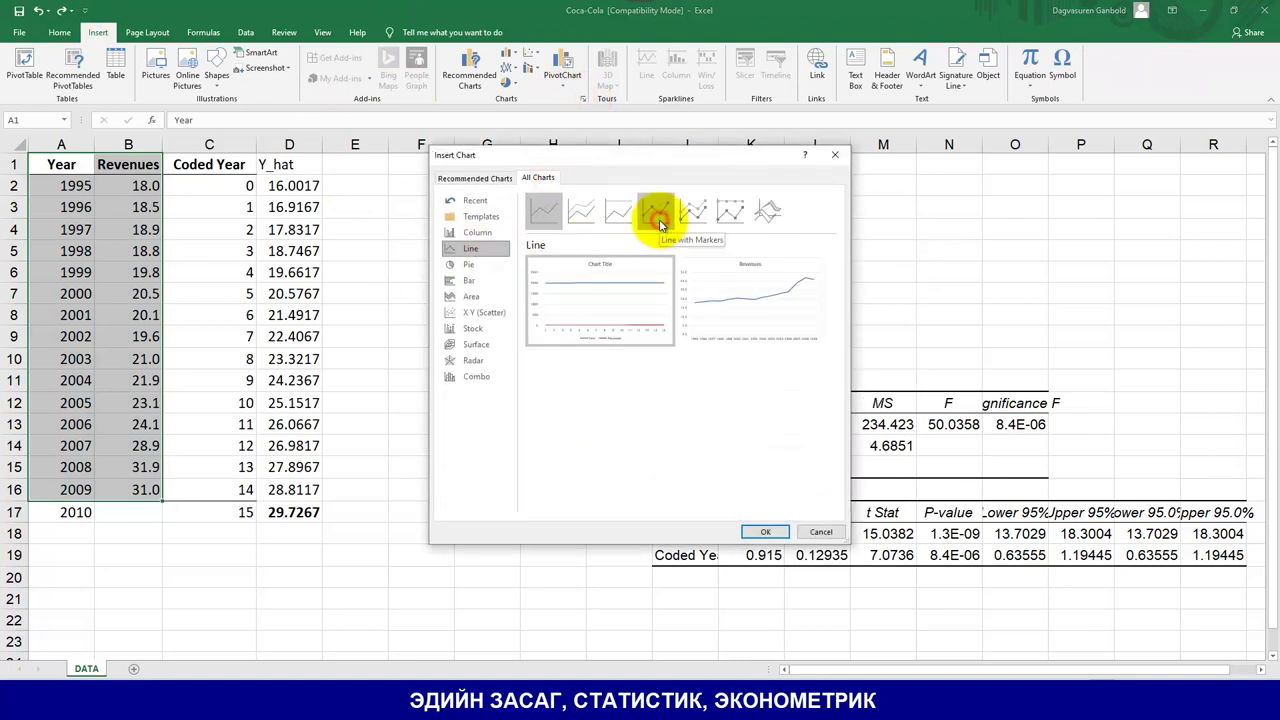
{"action": "left_click", "coordinate": [660, 225]}
{"action": "left_click", "coordinate": [757, 310]}
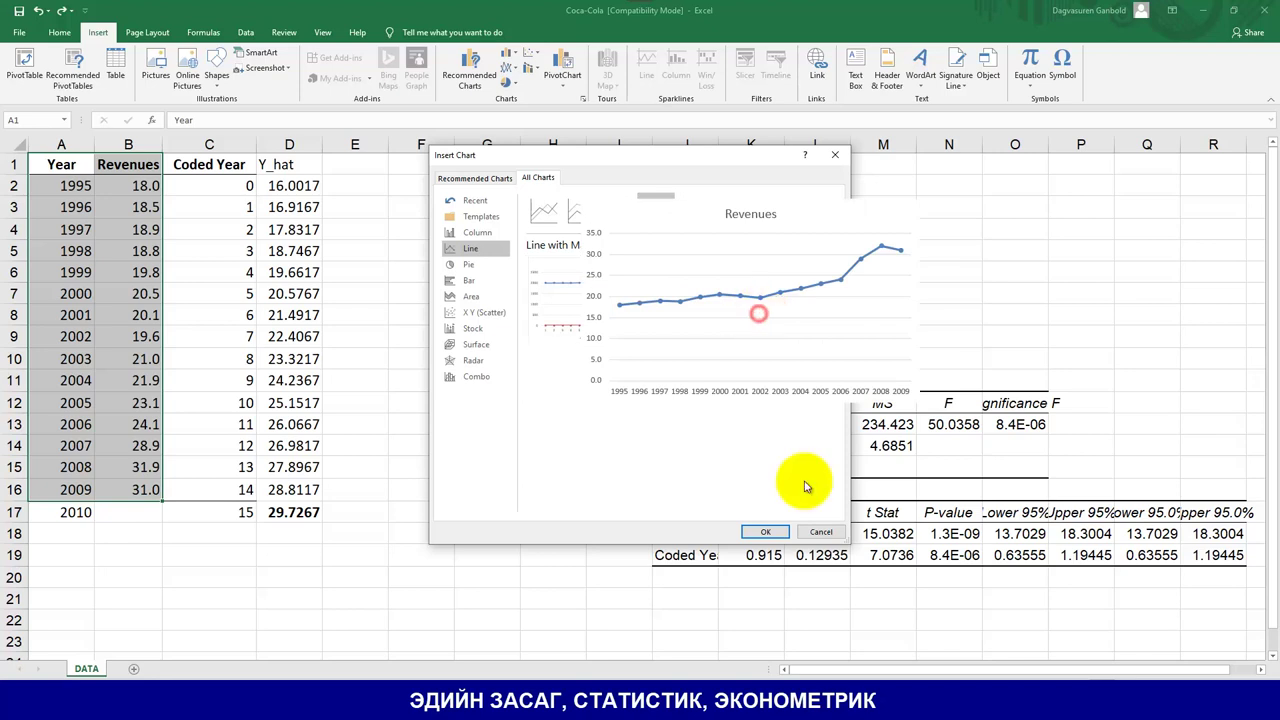
{"action": "left_click", "coordinate": [767, 531]}
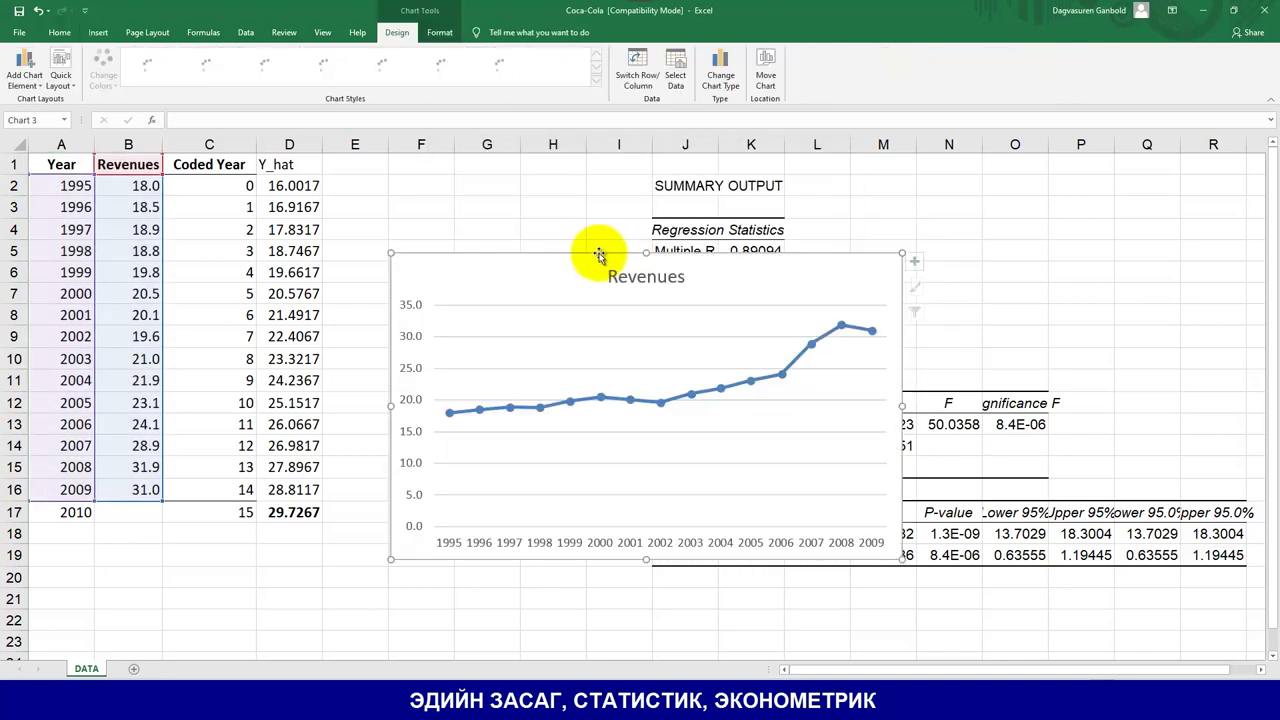
{"action": "left_click_drag", "start_coordinate": [597, 252], "coordinate": [596, 210]}
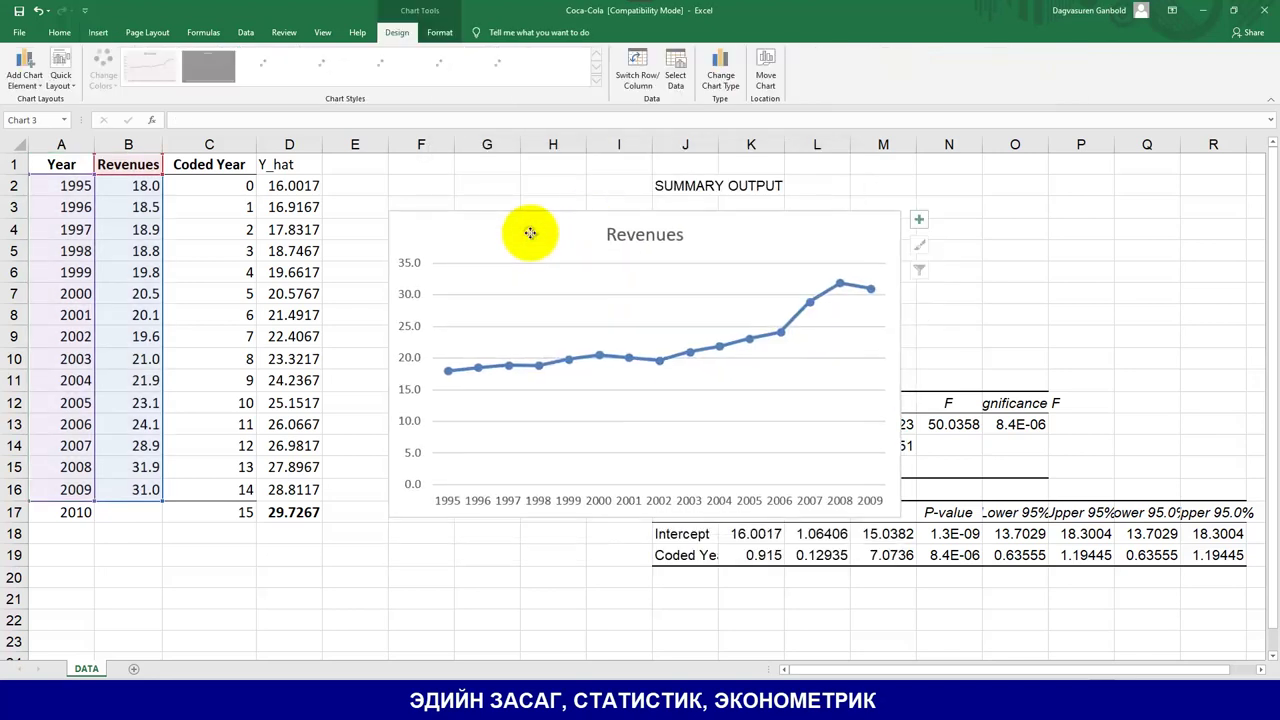
Step: Add a new data series to the Revenues chart and take its name from the Y_hat header in D1
{"action": "right_click", "coordinate": [531, 238]}
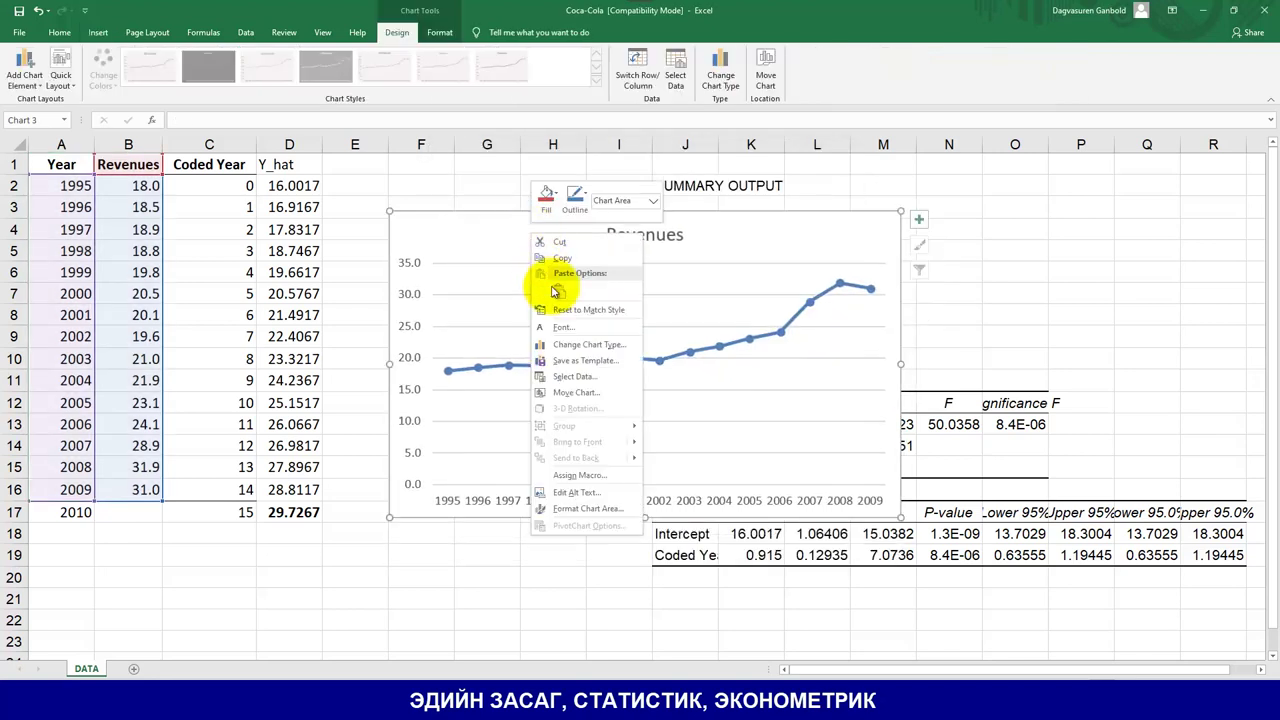
{"action": "left_click", "coordinate": [596, 377]}
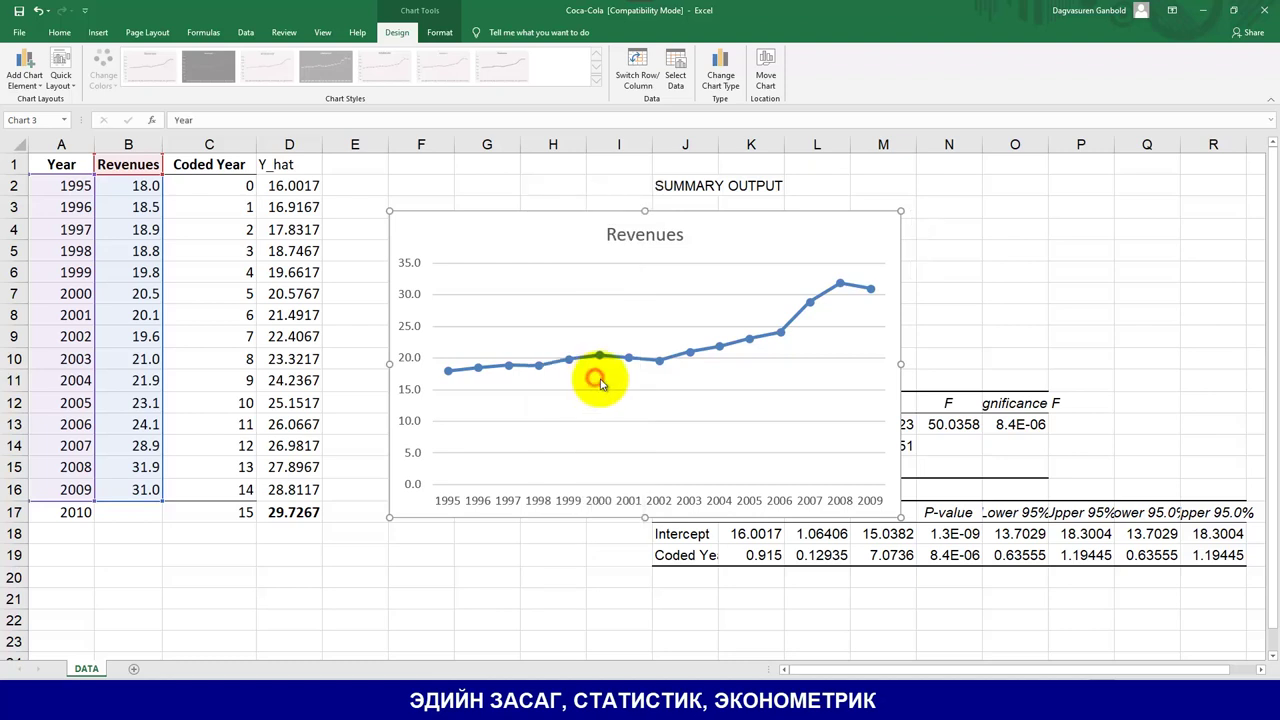
{"action": "left_click_drag", "start_coordinate": [521, 185], "coordinate": [606, 186]}
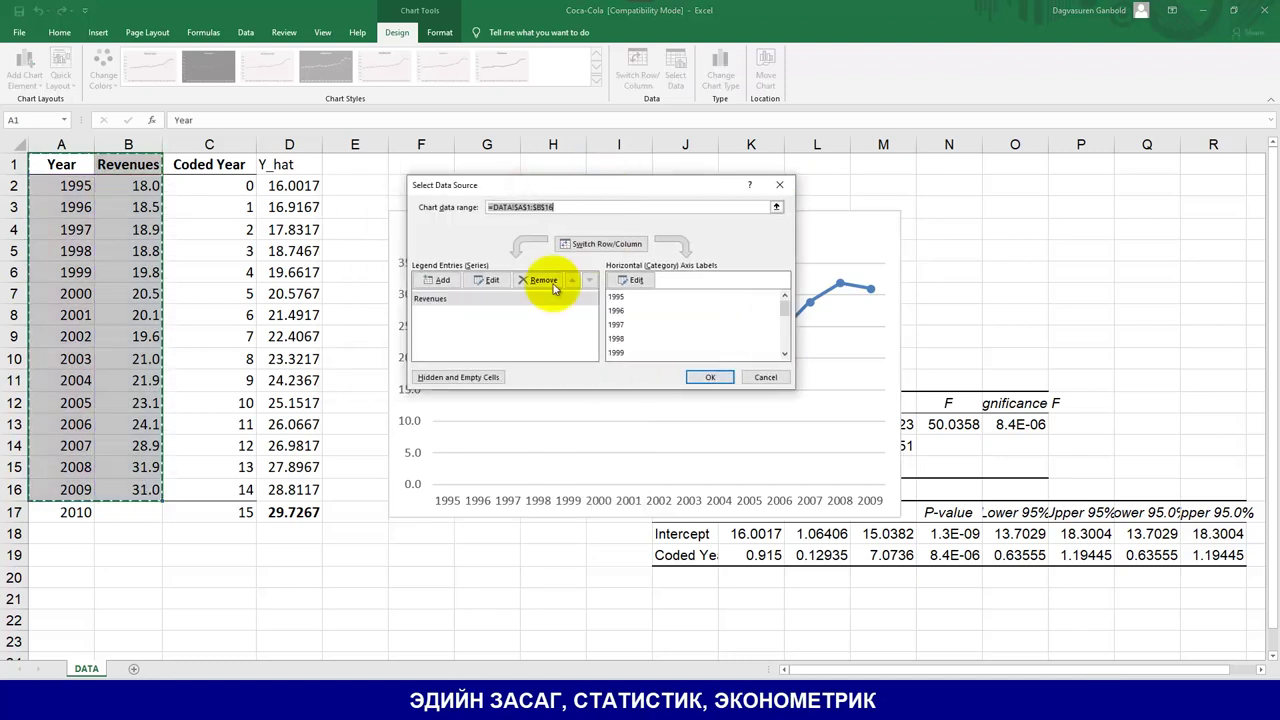
{"action": "left_click", "coordinate": [443, 281]}
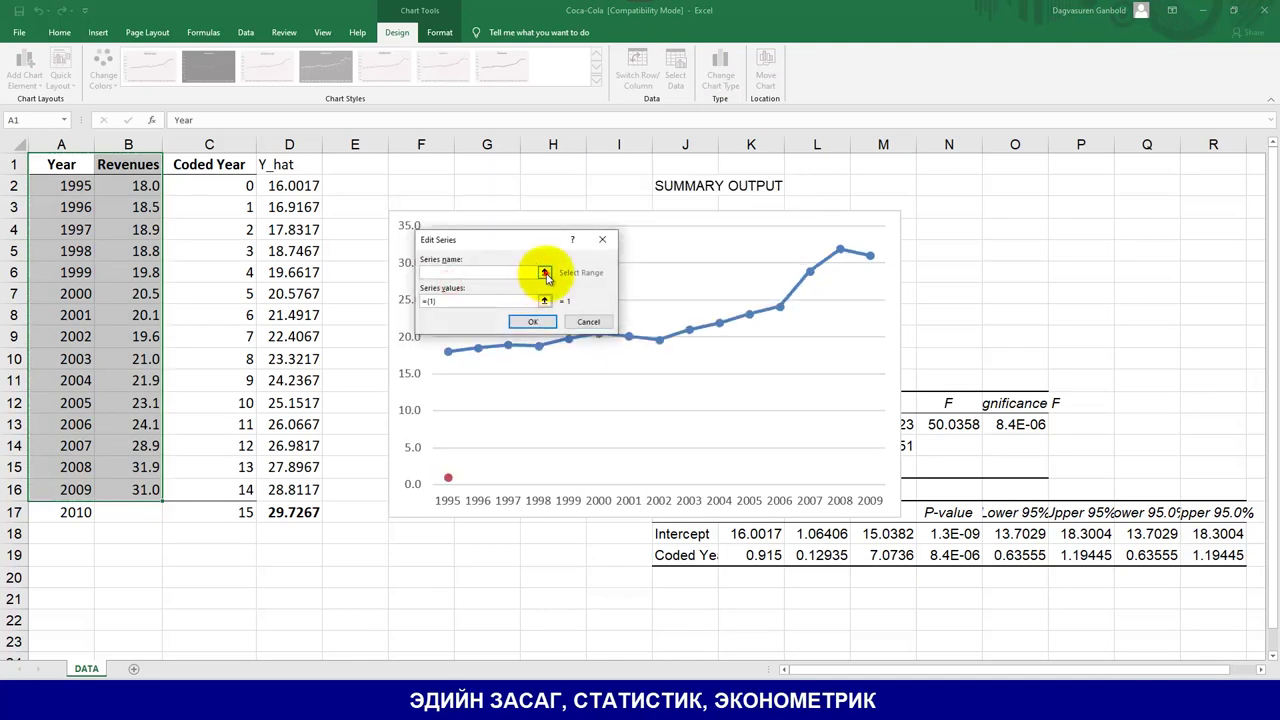
{"action": "left_click", "coordinate": [545, 274]}
{"action": "left_click", "coordinate": [280, 164]}
{"action": "left_click", "coordinate": [606, 264]}
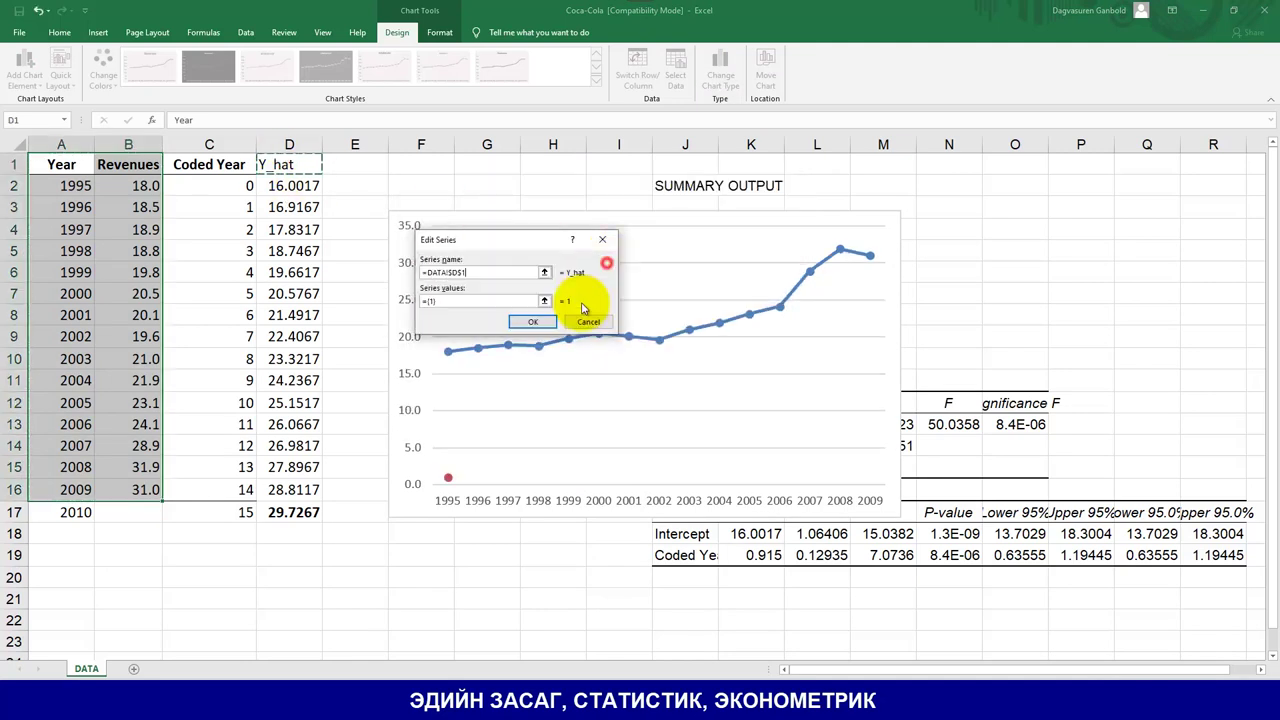
Step: Set the new series values to the predicted revenues in D2:D16 and apply the chart's data source changes
{"action": "left_click", "coordinate": [545, 302]}
{"action": "left_click", "coordinate": [285, 188]}
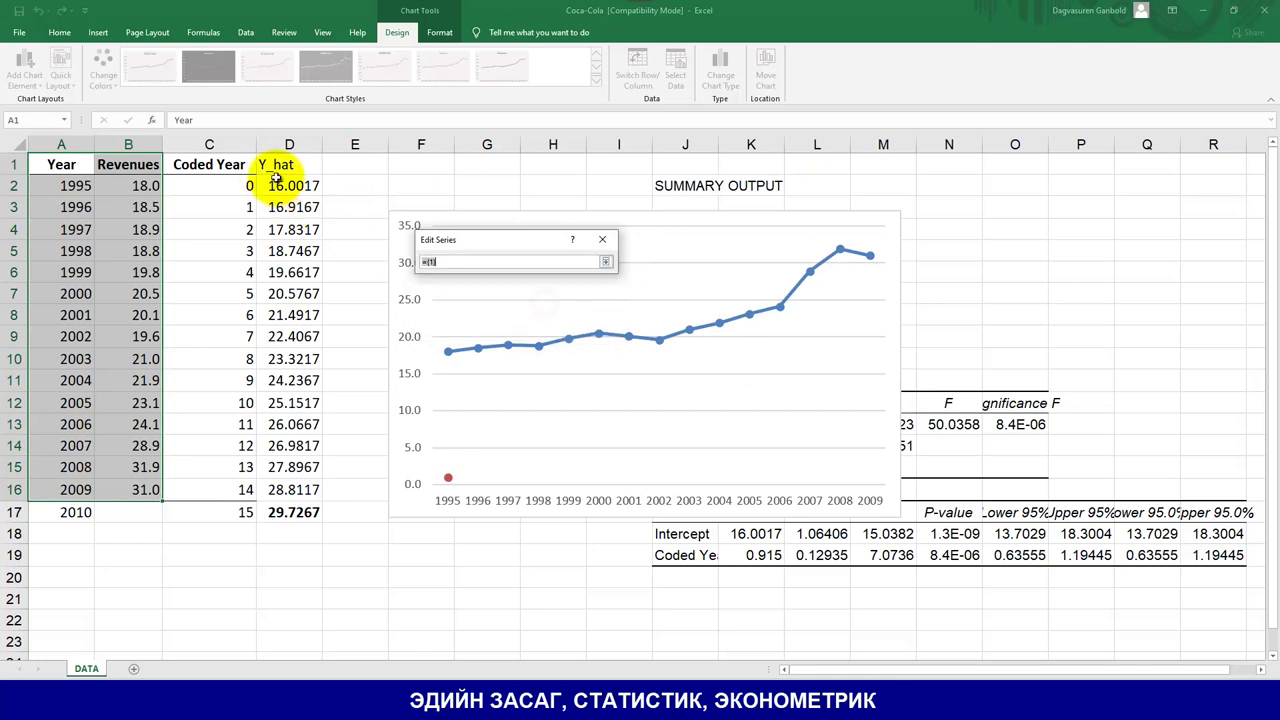
{"action": "left_click", "coordinate": [302, 489], "text": "shift"}
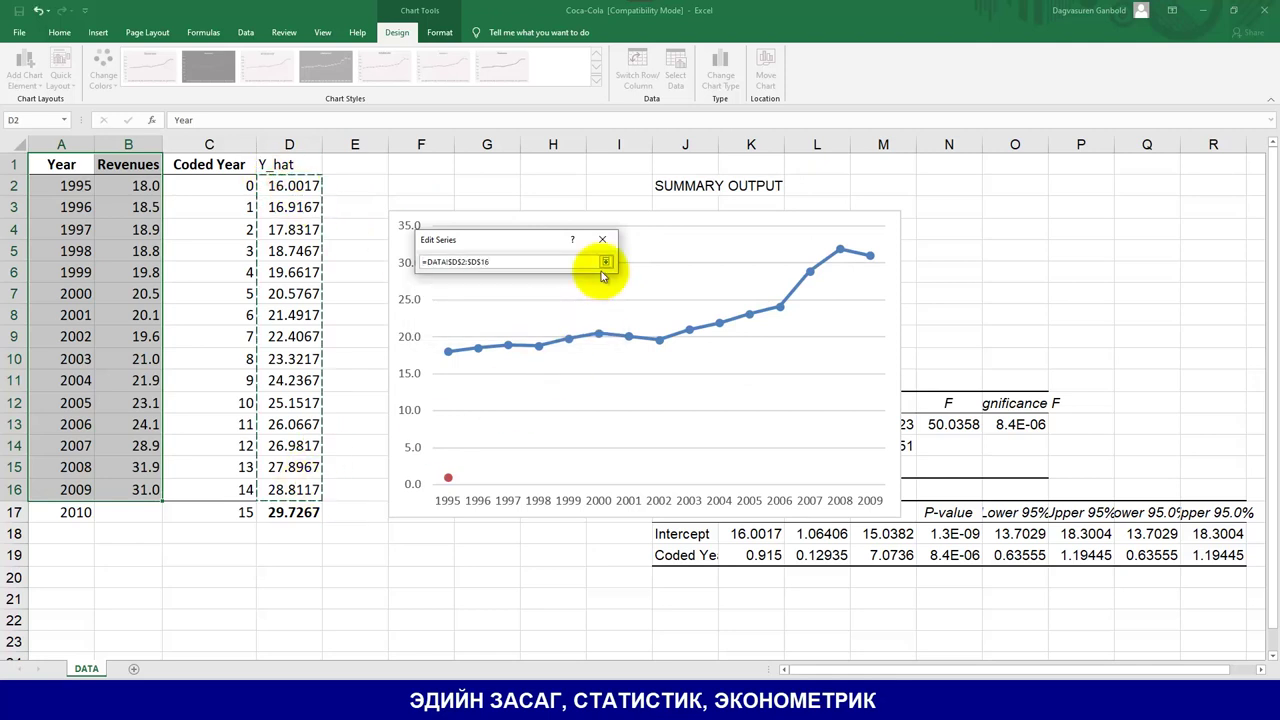
{"action": "left_click", "coordinate": [605, 262]}
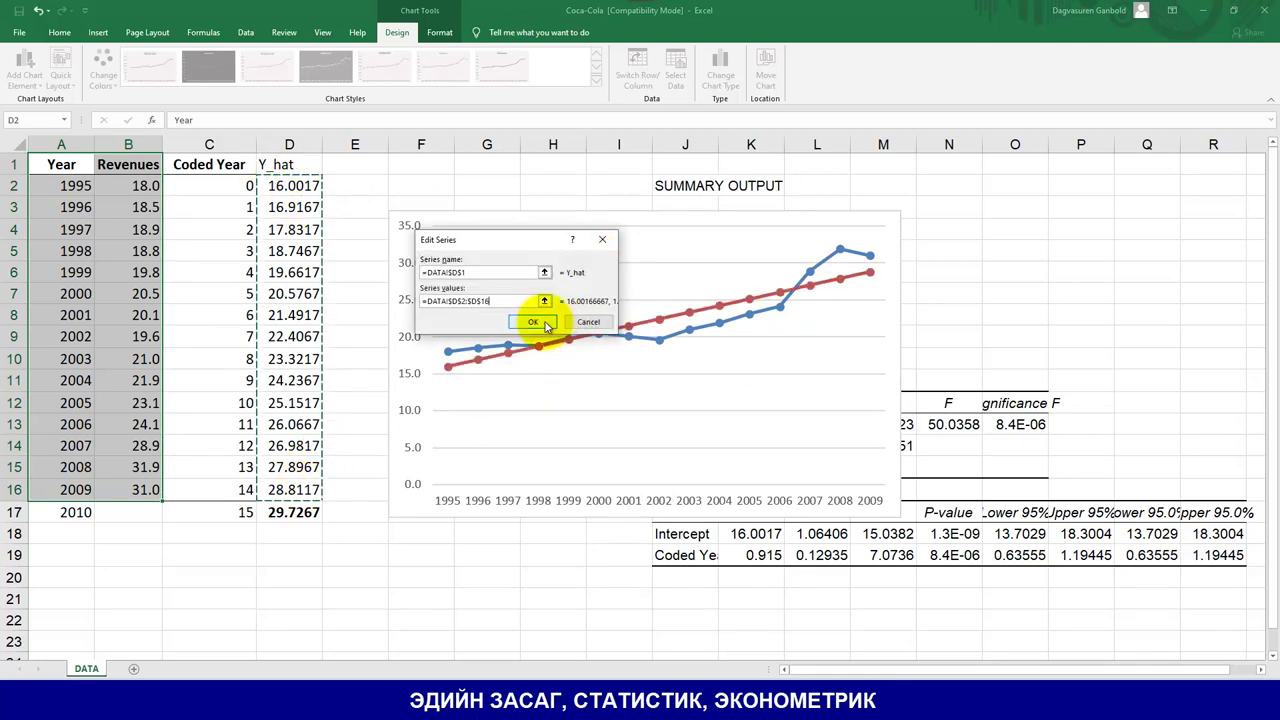
{"action": "left_click", "coordinate": [545, 322]}
{"action": "left_click", "coordinate": [714, 374]}
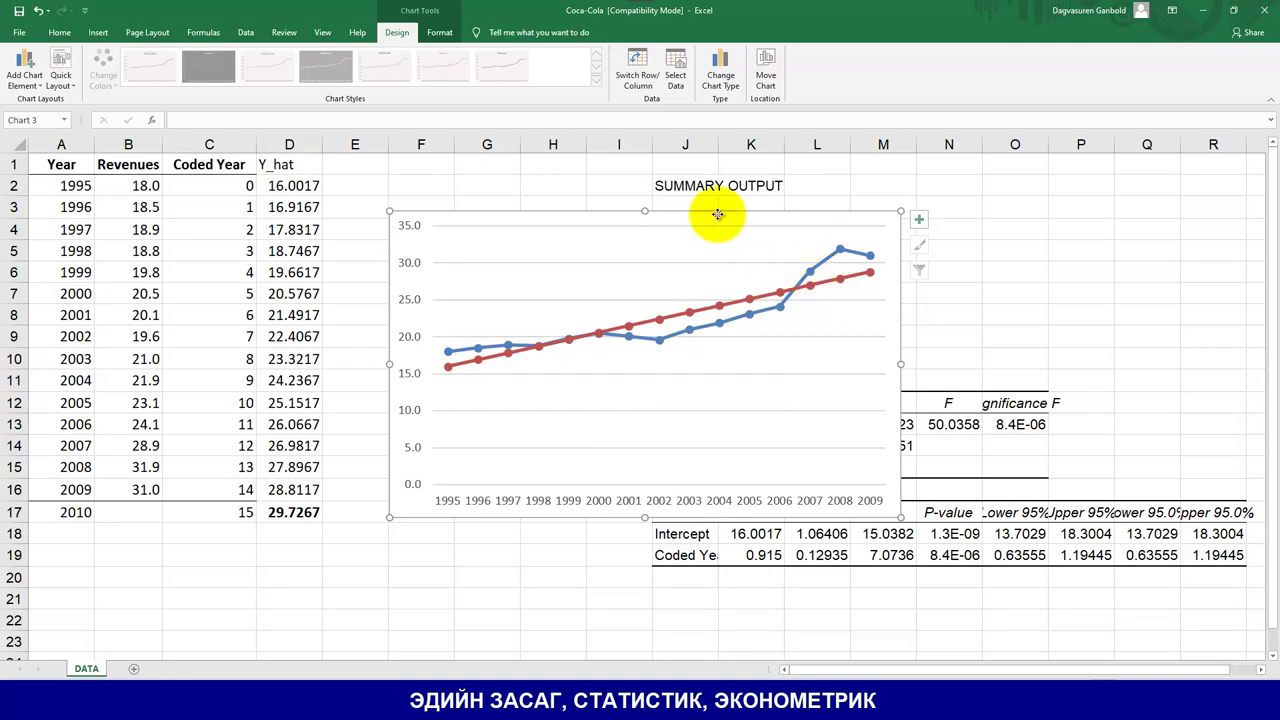
Step: Move the chart off the regression output and check the R Square value in K6
{"action": "left_click_drag", "start_coordinate": [734, 224], "coordinate": [737, 220]}
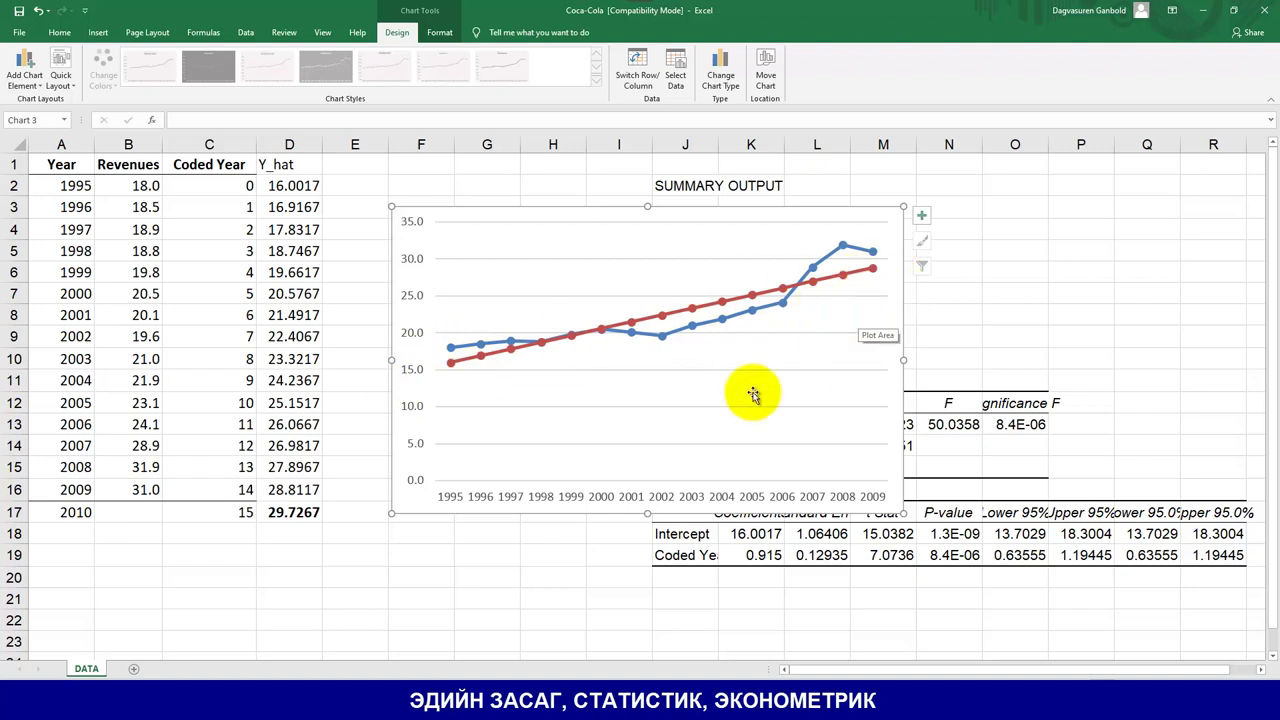
{"action": "left_click_drag", "start_coordinate": [611, 205], "coordinate": [688, 201]}
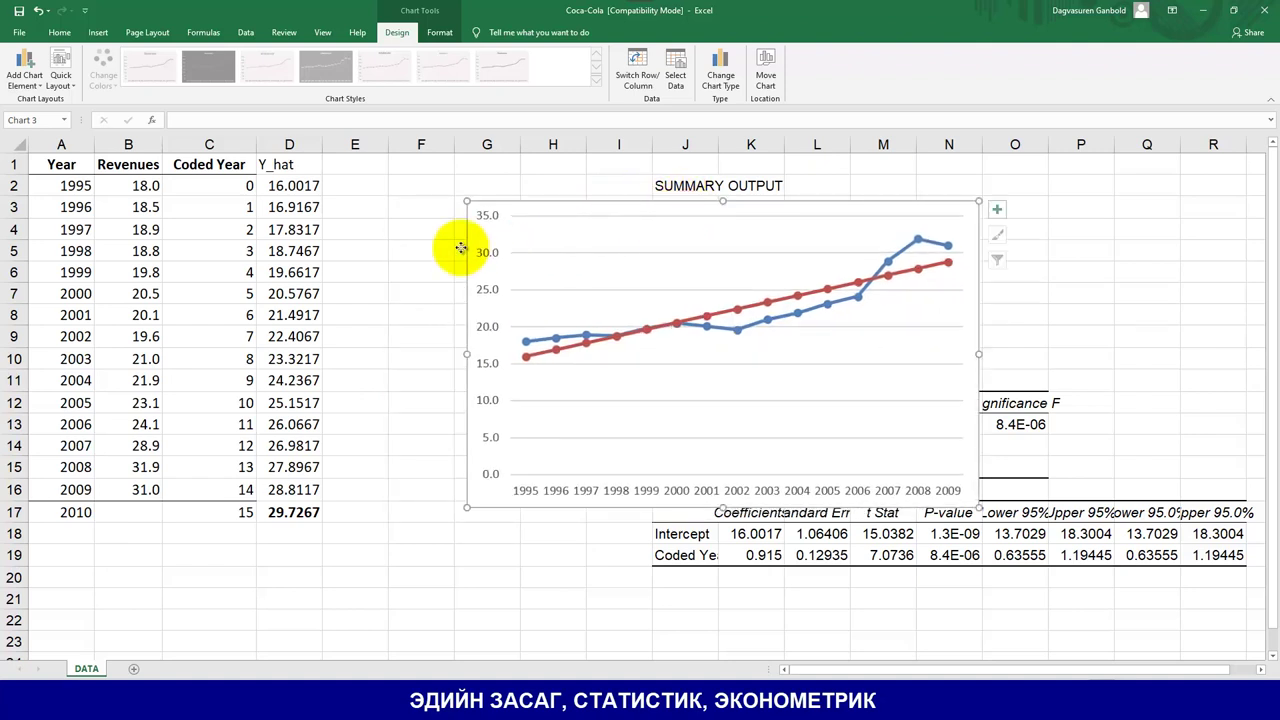
{"action": "left_click_drag", "start_coordinate": [461, 247], "coordinate": [82, 285]}
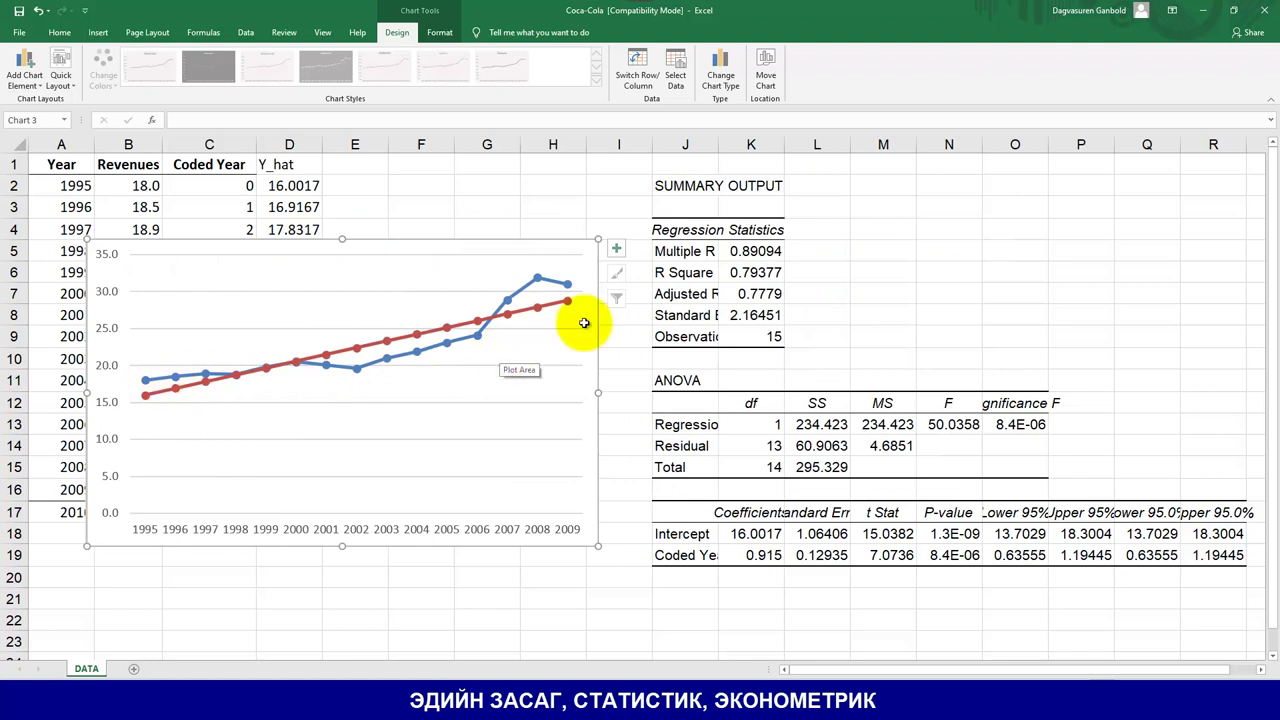
{"action": "left_click", "coordinate": [765, 274]}
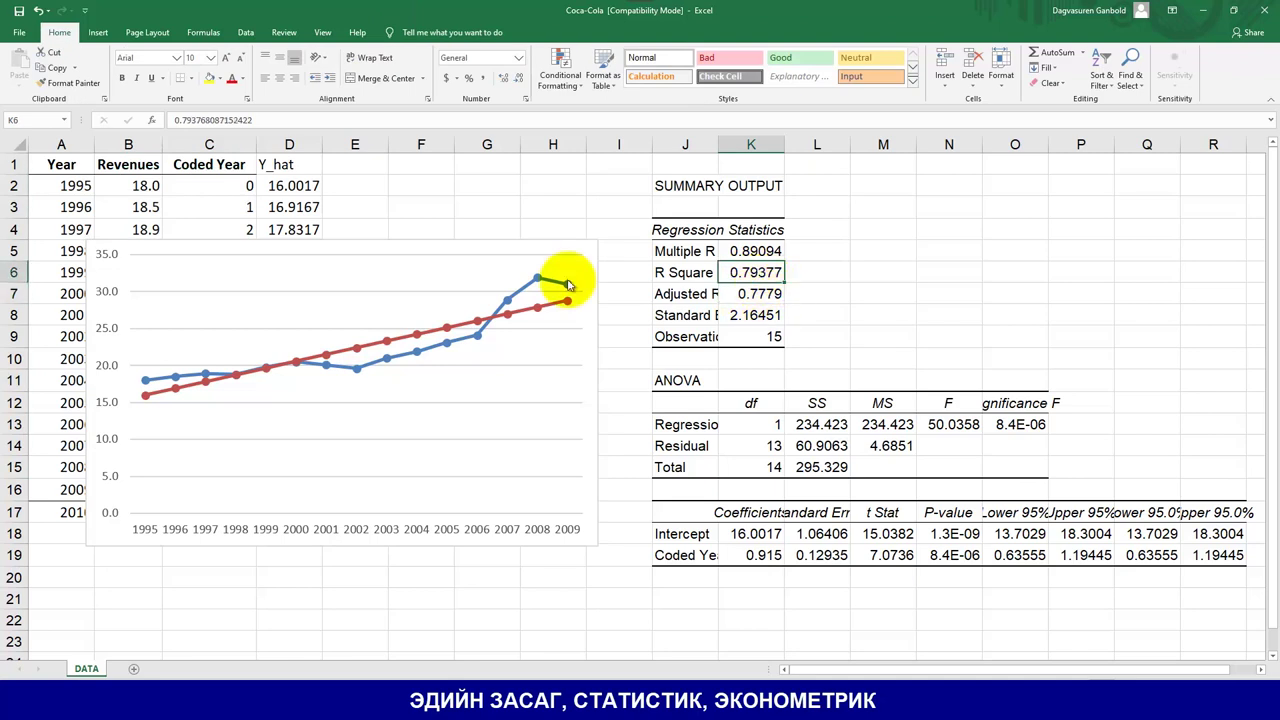
Step: Place the chart beside the Regression Statistics, starting at column L, clear of the data table, and check the Adjusted R Square value
{"action": "left_click_drag", "start_coordinate": [491, 249], "coordinate": [687, 305]}
{"action": "left_click_drag", "start_coordinate": [1209, 290], "coordinate": [1177, 200]}
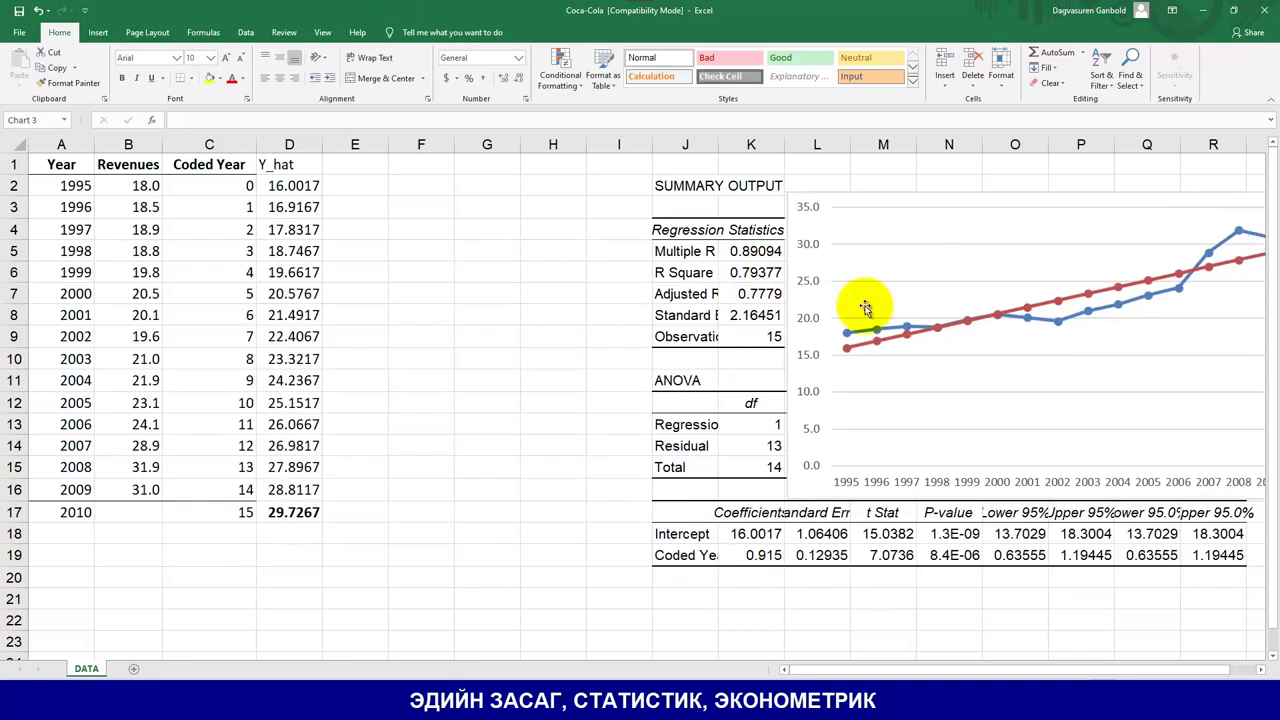
{"action": "left_click", "coordinate": [700, 294]}
{"action": "left_click", "coordinate": [760, 297]}
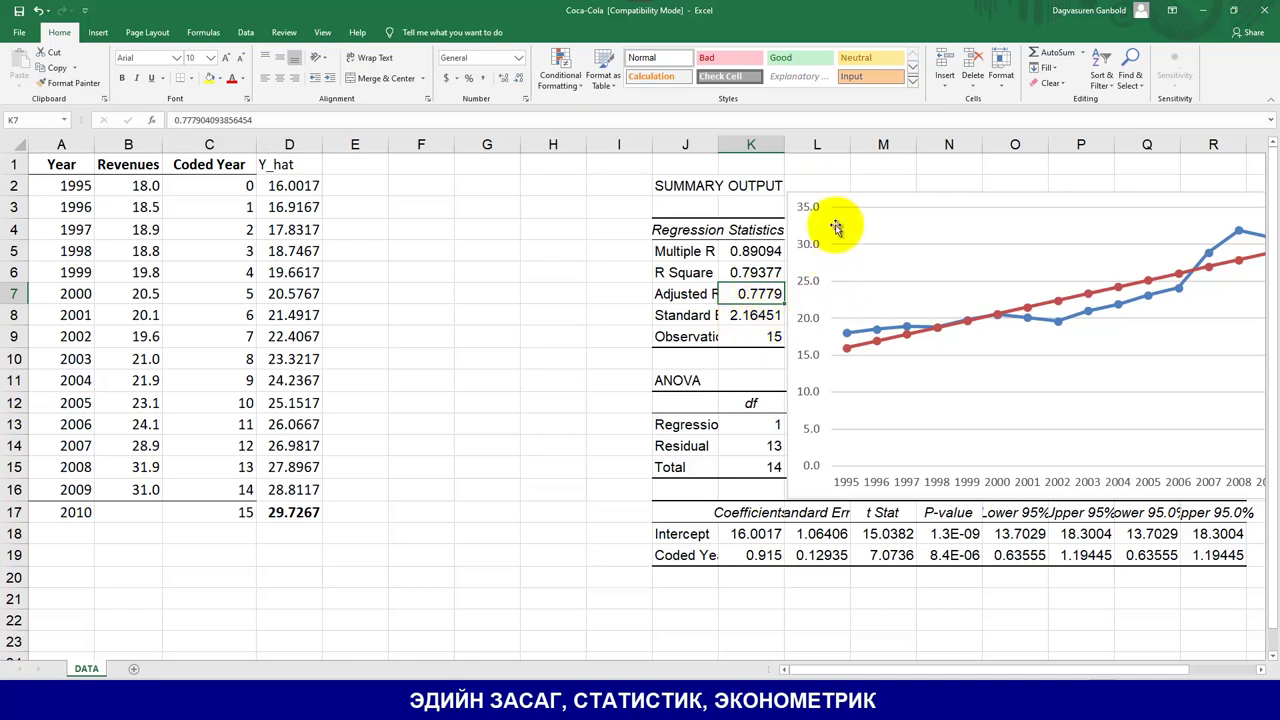
{"action": "left_click", "coordinate": [835, 192]}
{"action": "left_click_drag", "start_coordinate": [835, 192], "coordinate": [829, 176]}
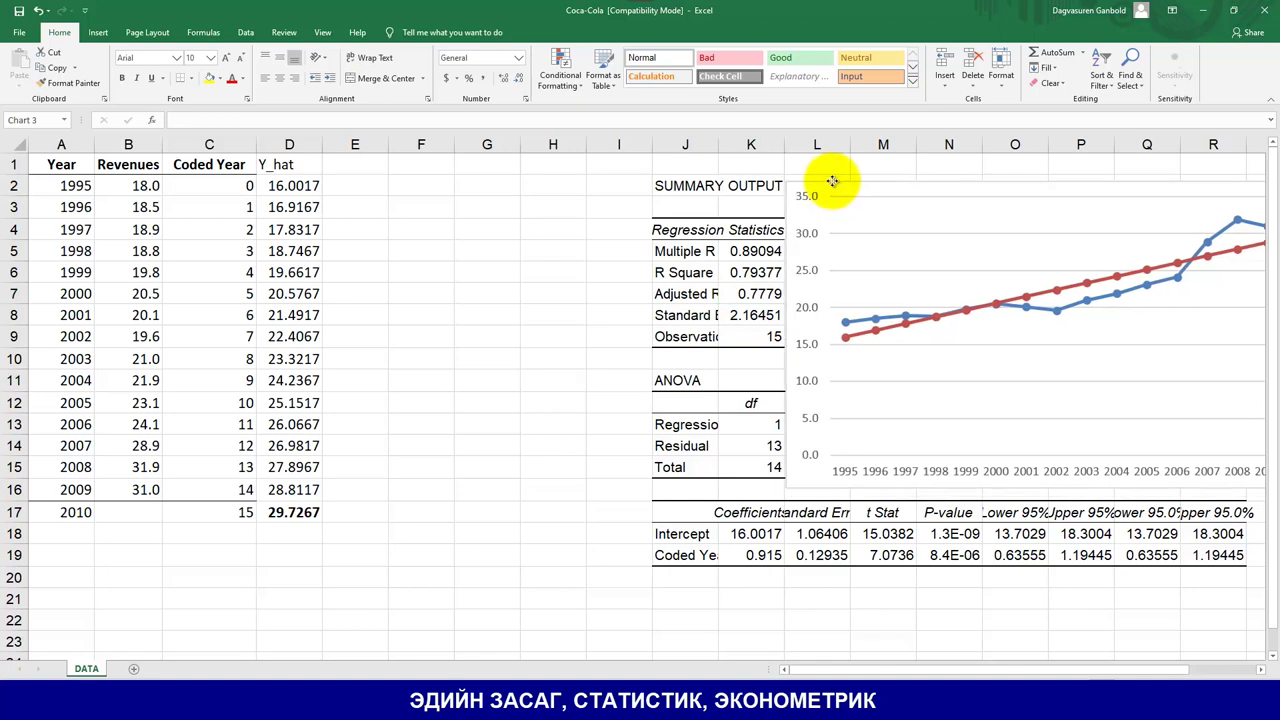
{"action": "left_click", "coordinate": [434, 423]}
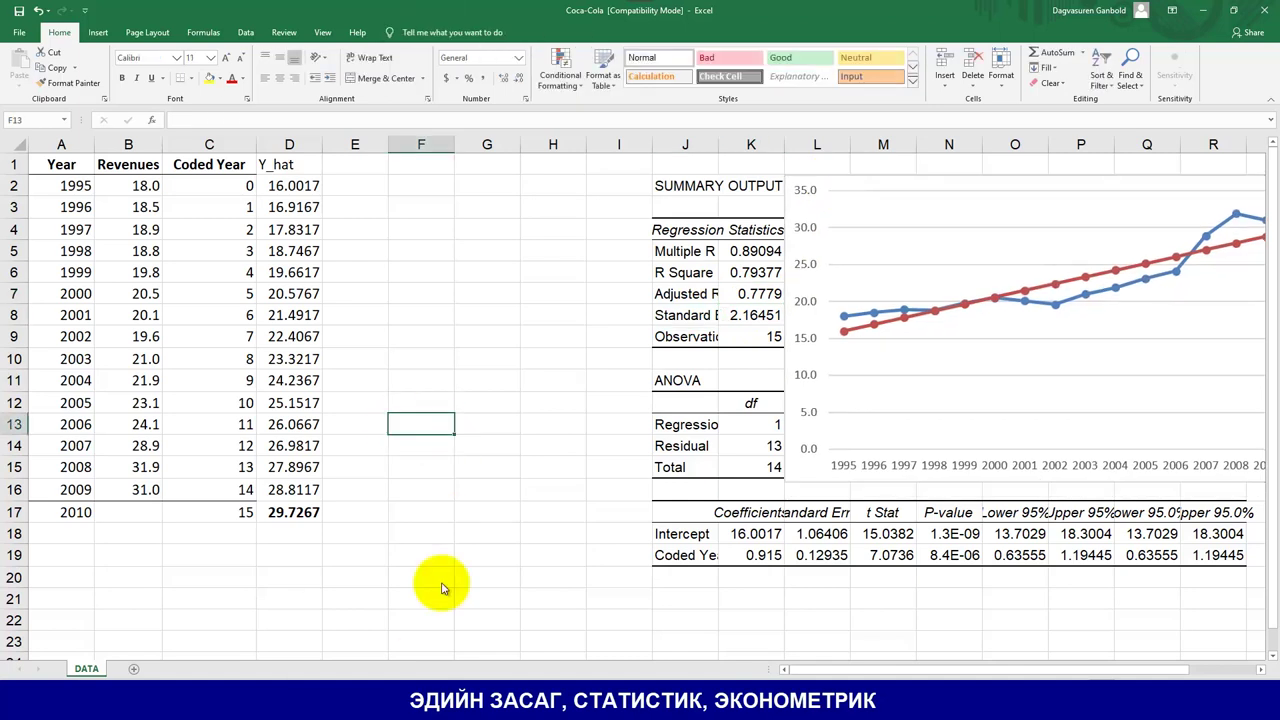
Step: Switch to the ebook in Adobe Acrobat Reader and read the Quadratic Trend Model section with forecasting Equation 16.4
{"action": "left_click", "coordinate": [400, 692]}
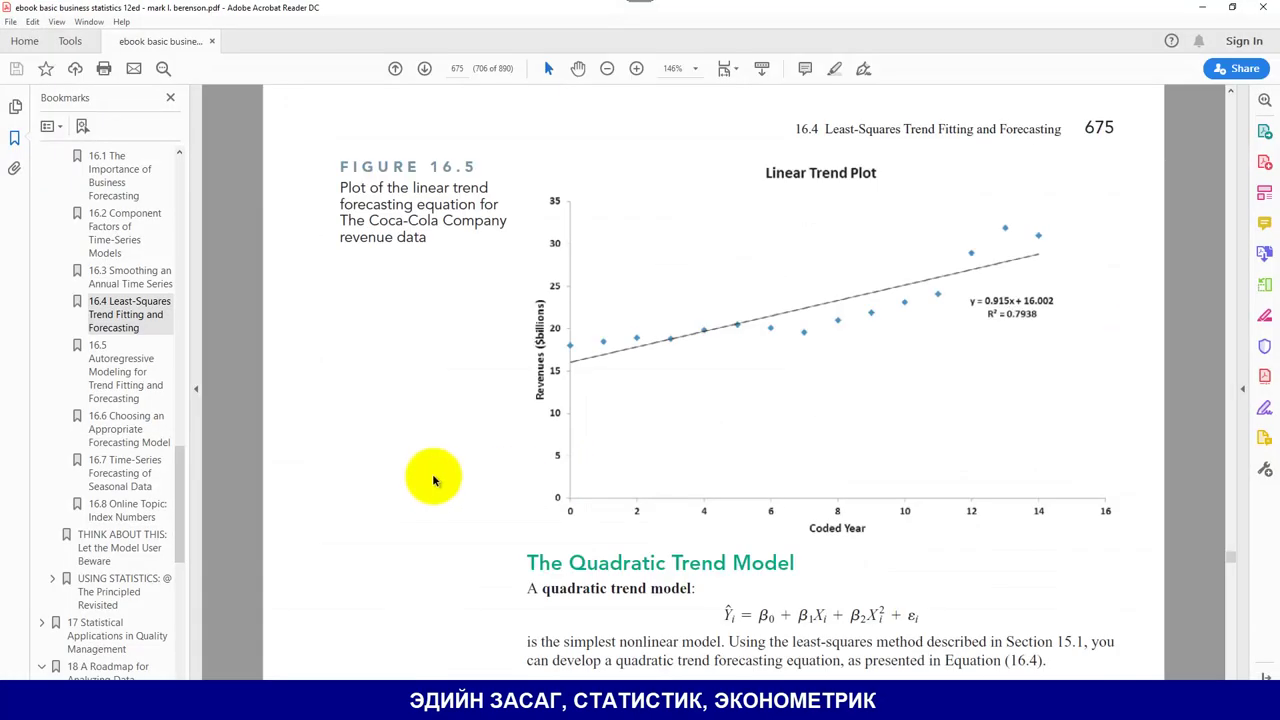
{"action": "scroll", "coordinate": [447, 430], "scroll_direction": "down", "scroll_amount": 3}
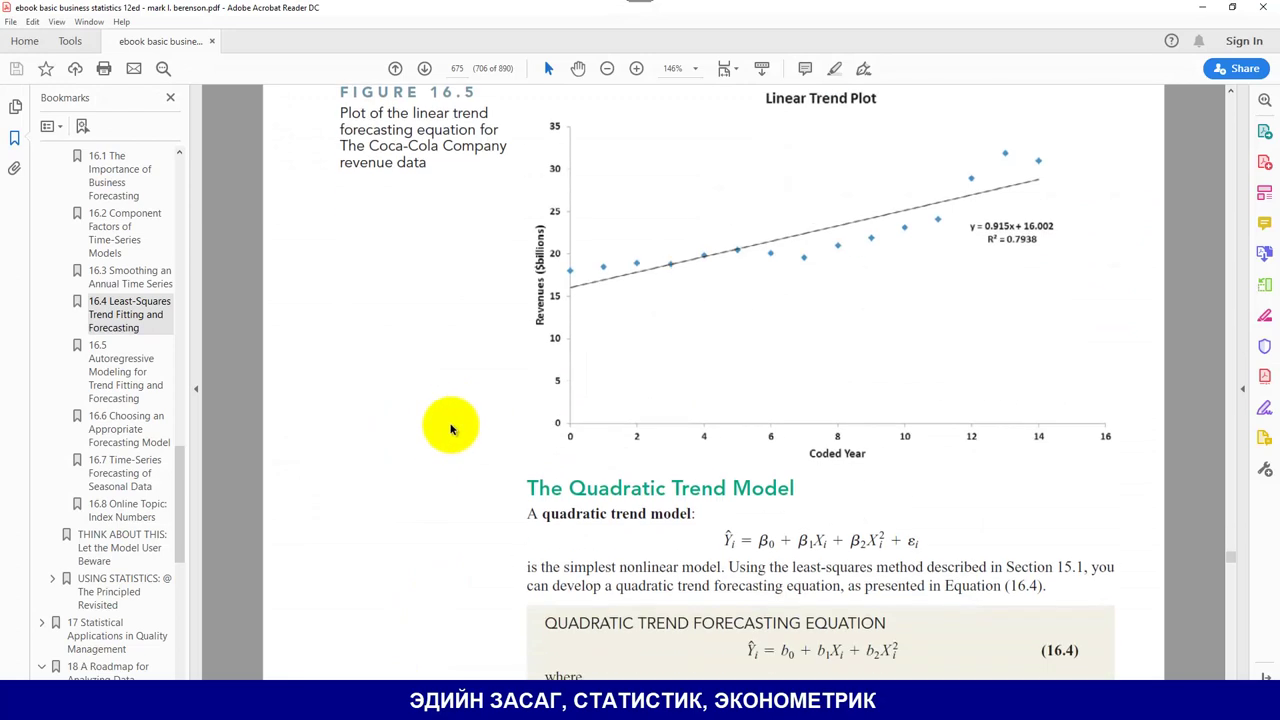
{"action": "scroll", "coordinate": [447, 430], "scroll_direction": "down", "scroll_amount": 3}
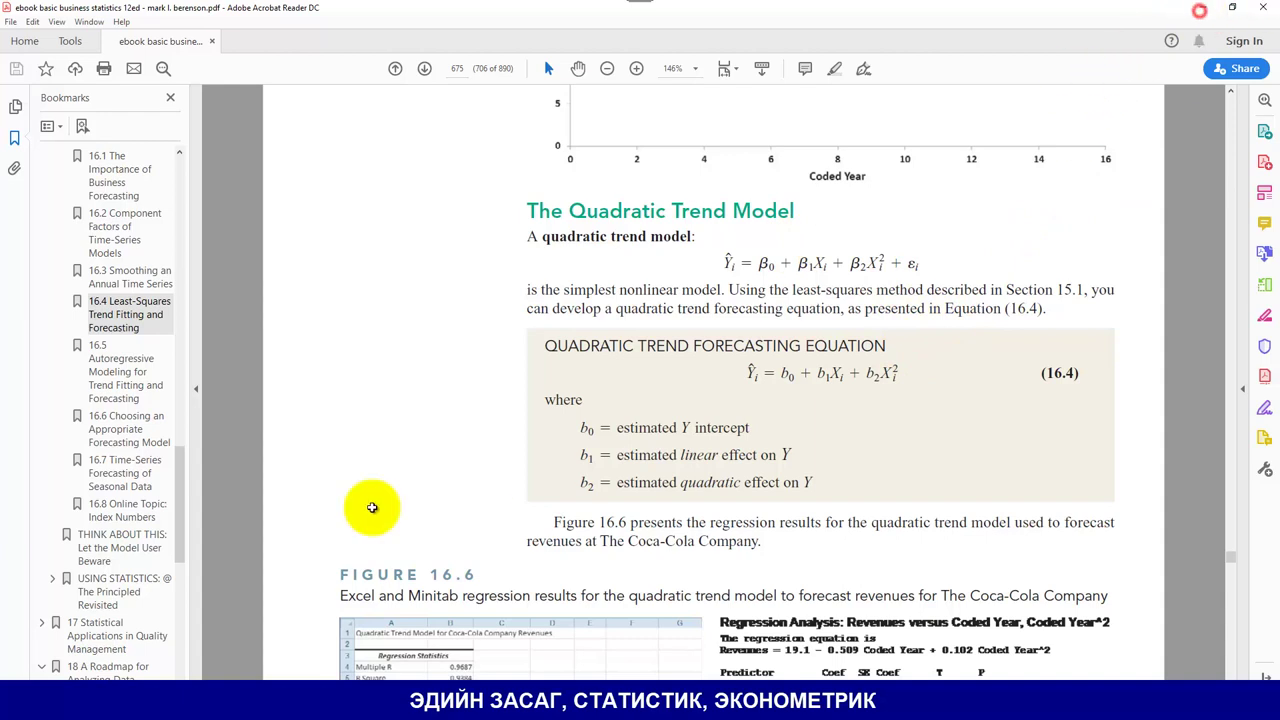
Step: Switch to the Coca-Cola workbook in Excel and create a copy of the DATA sheet at the end of the workbook
{"action": "key", "text": "alt+Tab"}
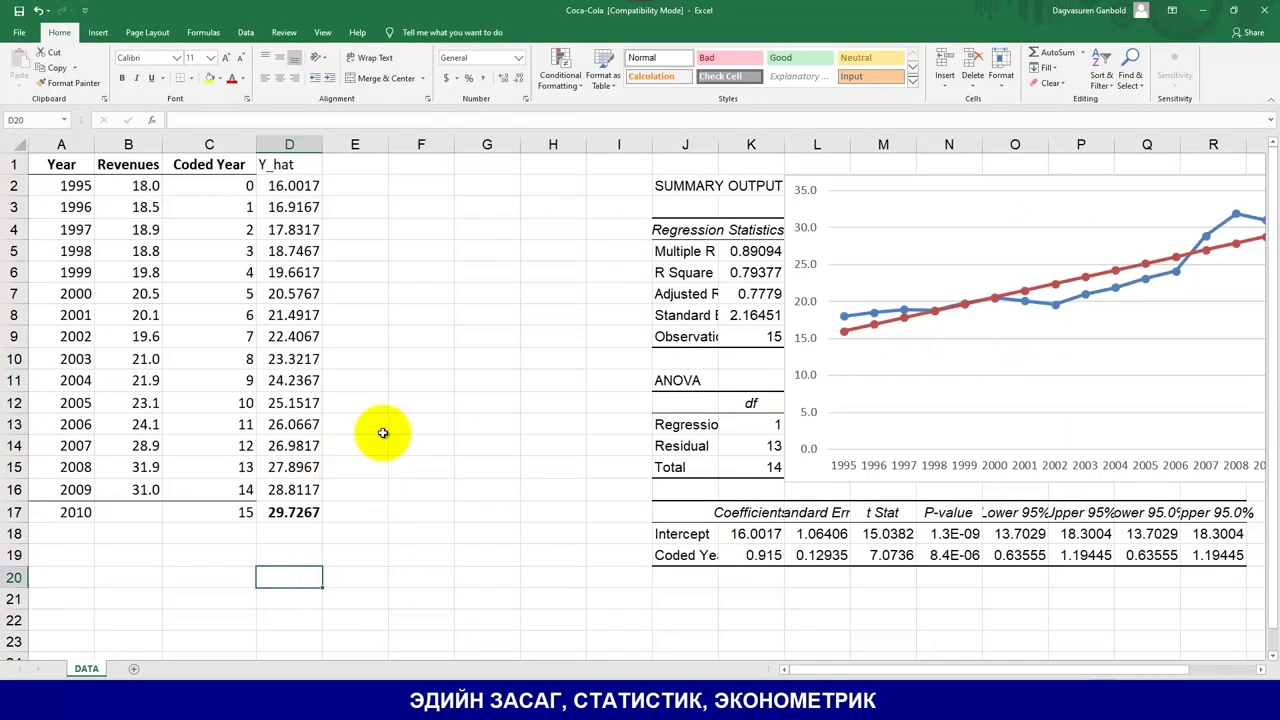
{"action": "right_click", "coordinate": [98, 668]}
{"action": "left_click", "coordinate": [177, 566]}
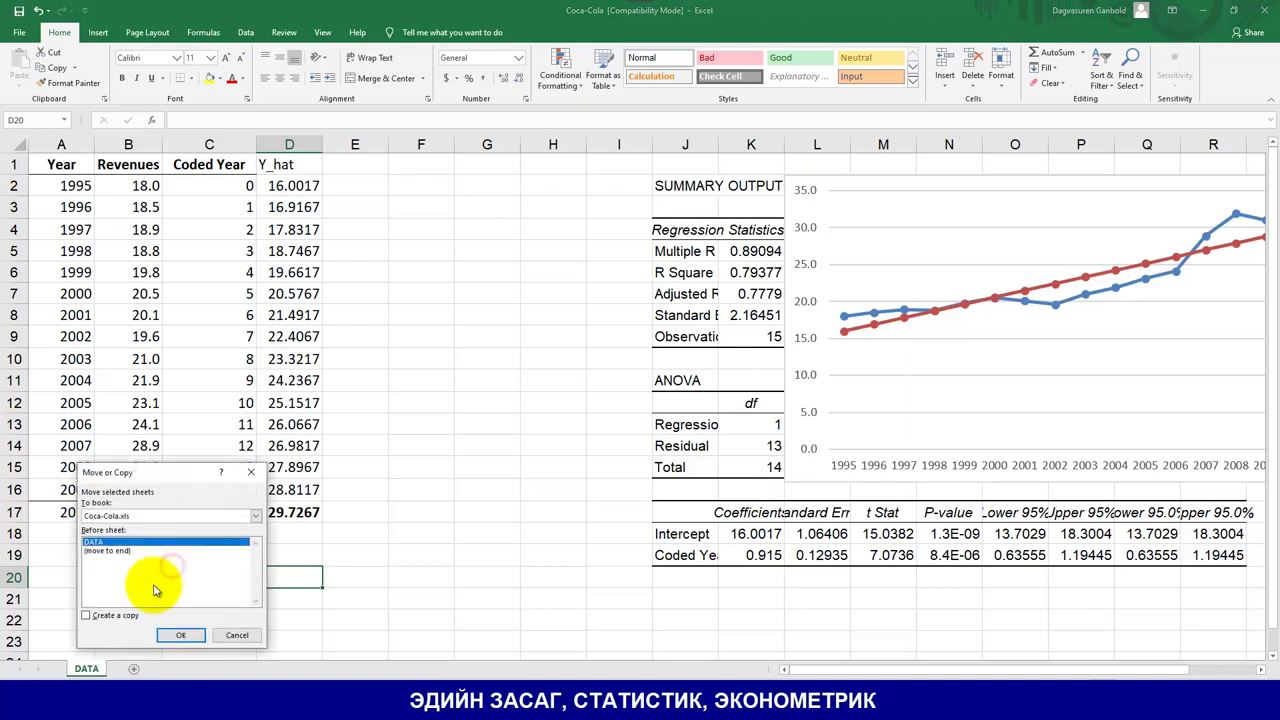
{"action": "left_click", "coordinate": [116, 551]}
{"action": "left_click", "coordinate": [100, 615]}
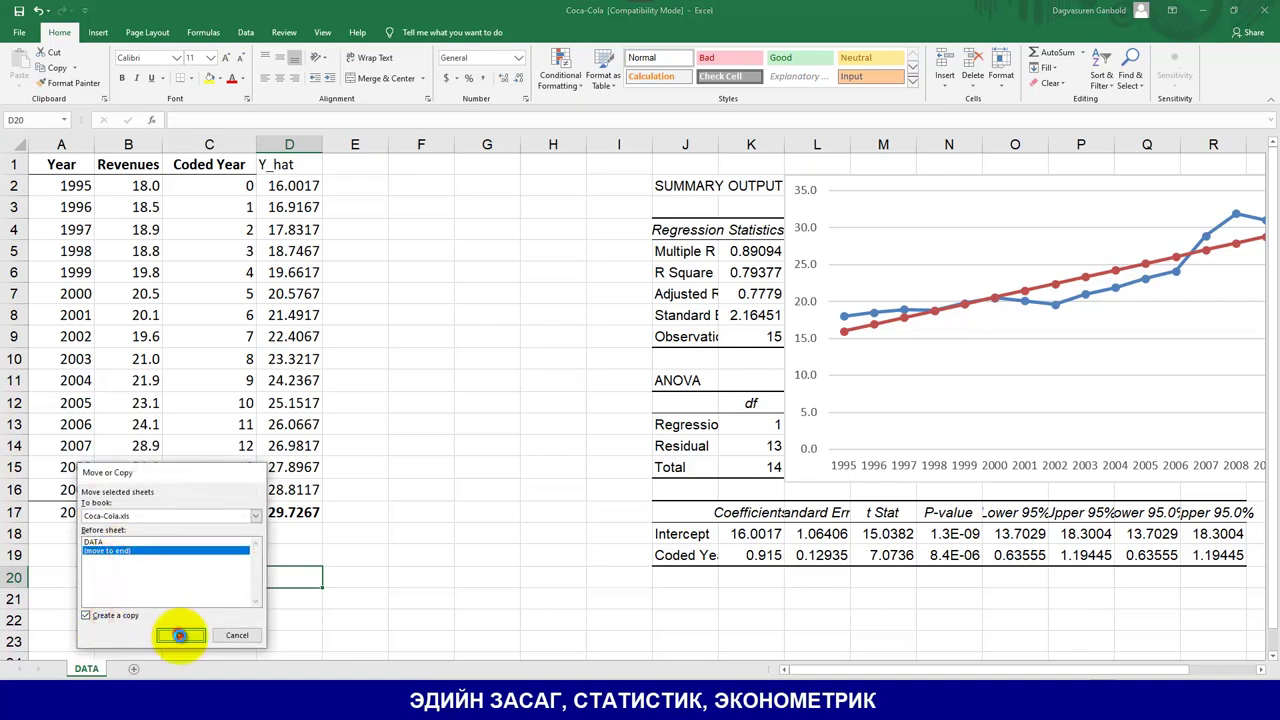
{"action": "left_click", "coordinate": [179, 635]}
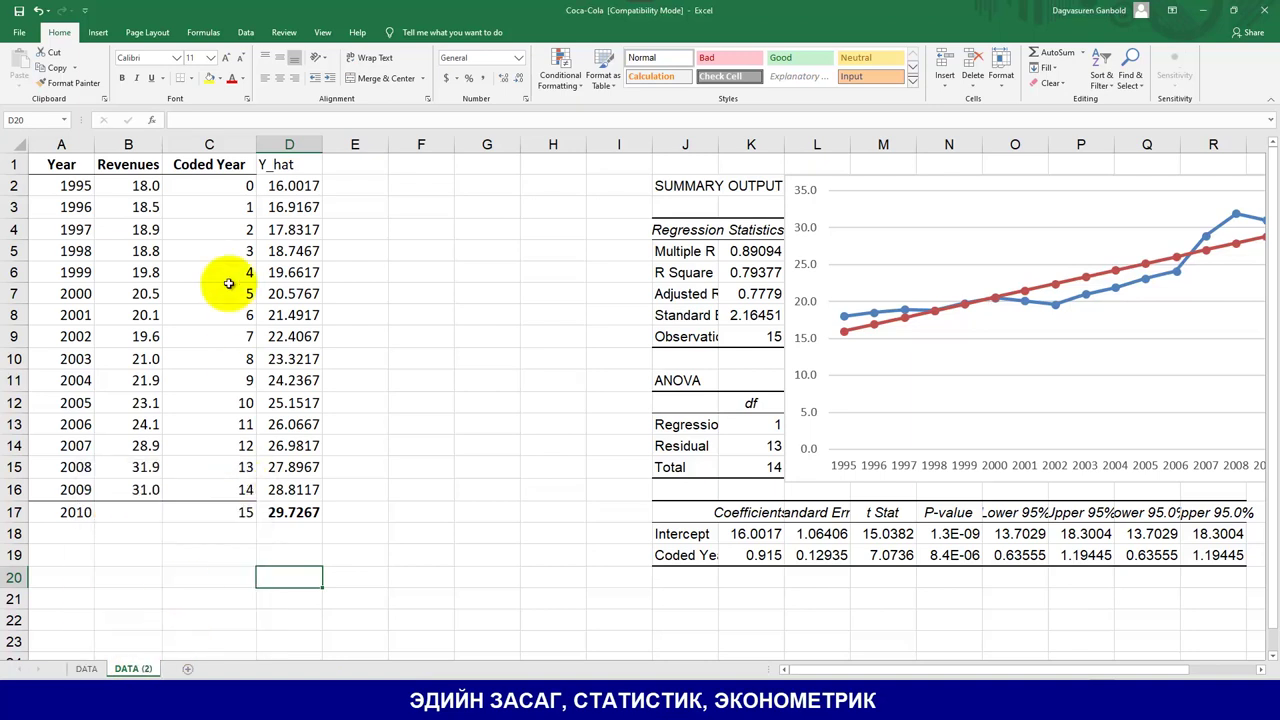
Step: Delete the Y_hat column D from the copied sheet
{"action": "left_click", "coordinate": [262, 144]}
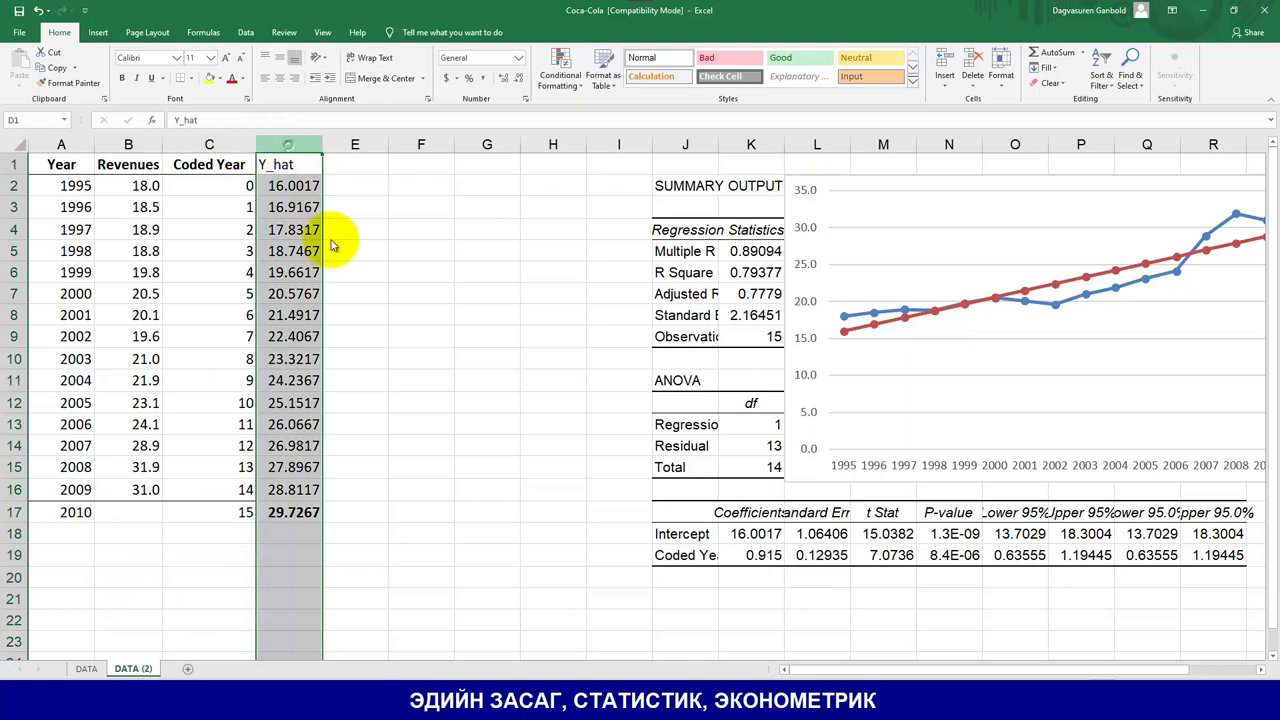
{"action": "right_click", "coordinate": [290, 147]}
{"action": "left_click", "coordinate": [322, 254]}
{"action": "left_click", "coordinate": [420, 251]}
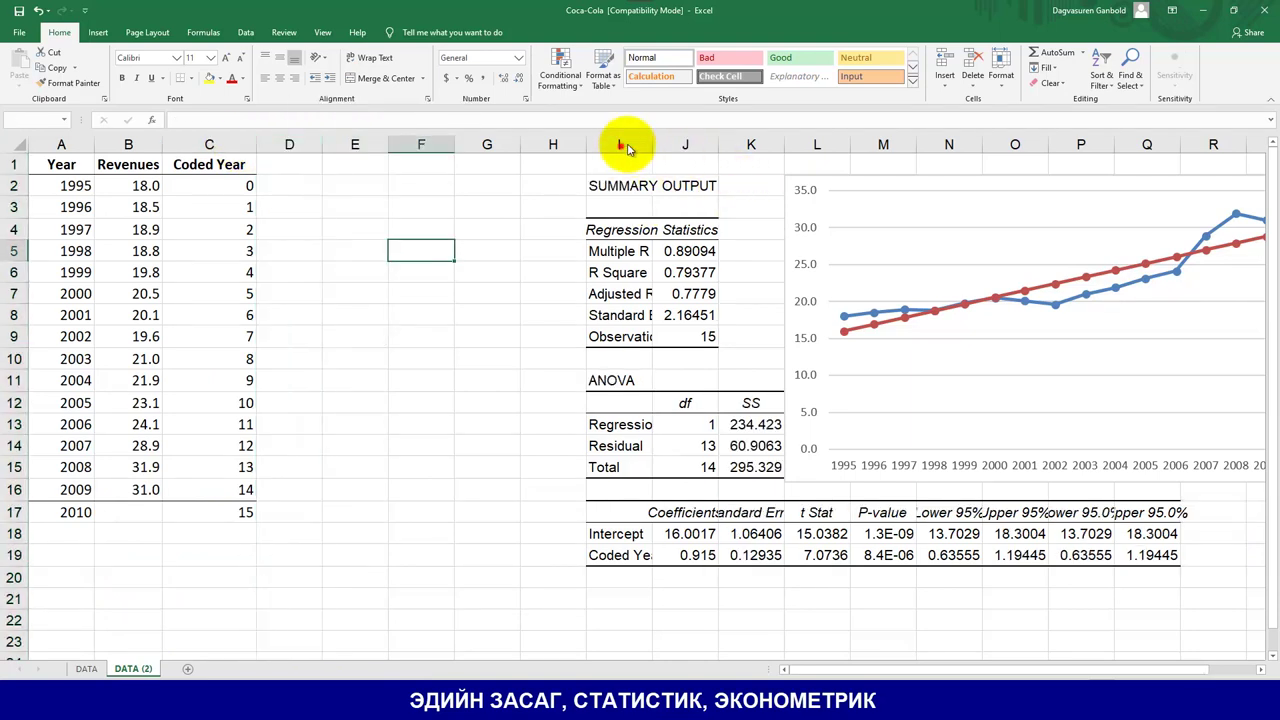
Step: Delete the line chart and the old regression output in columns I through Q of the copied sheet
{"action": "left_click", "coordinate": [750, 181]}
{"action": "key", "text": "Delete"}
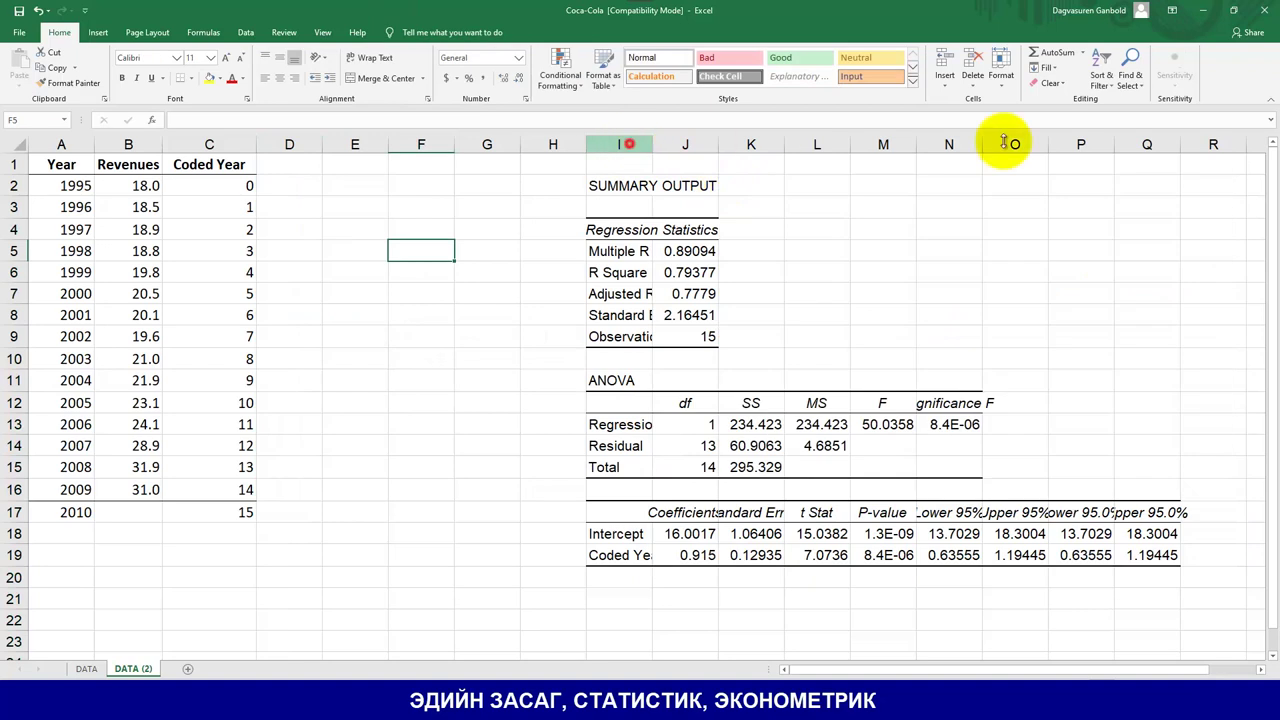
{"action": "left_click", "coordinate": [625, 144]}
{"action": "left_click", "coordinate": [1150, 142], "text": "shift"}
{"action": "right_click", "coordinate": [1148, 146]}
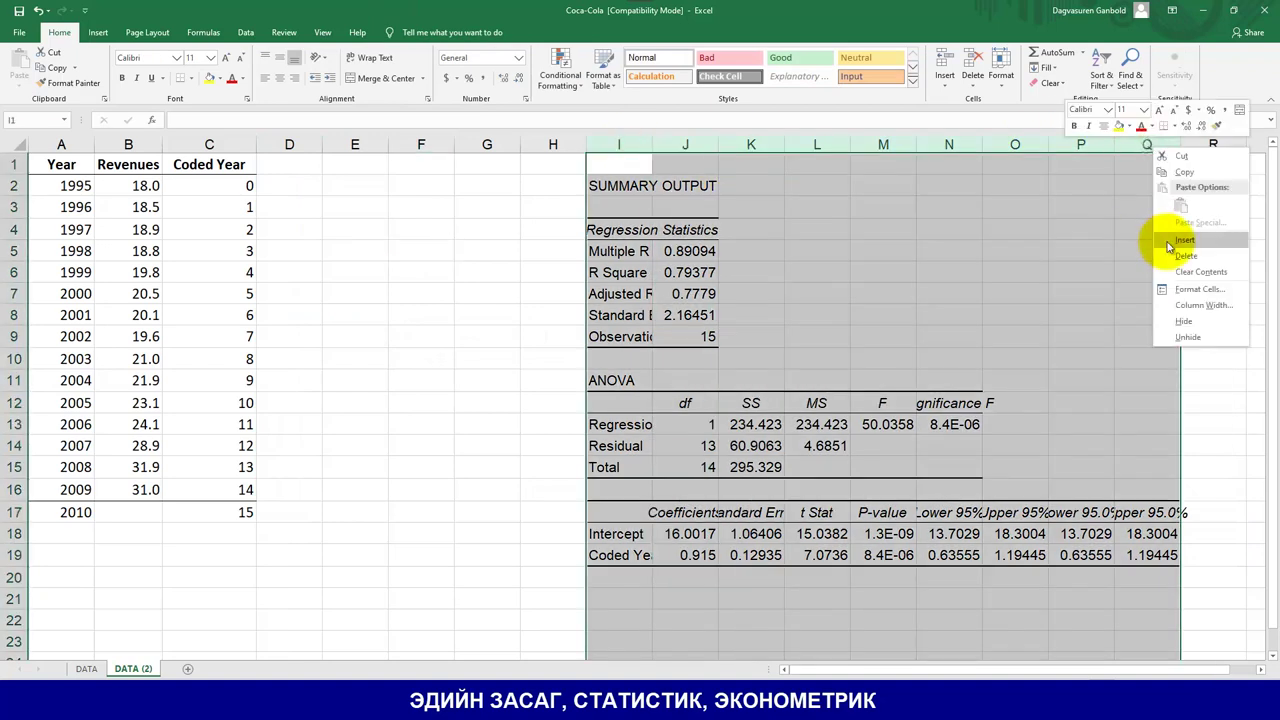
{"action": "left_click", "coordinate": [1172, 256]}
{"action": "left_click", "coordinate": [429, 363]}
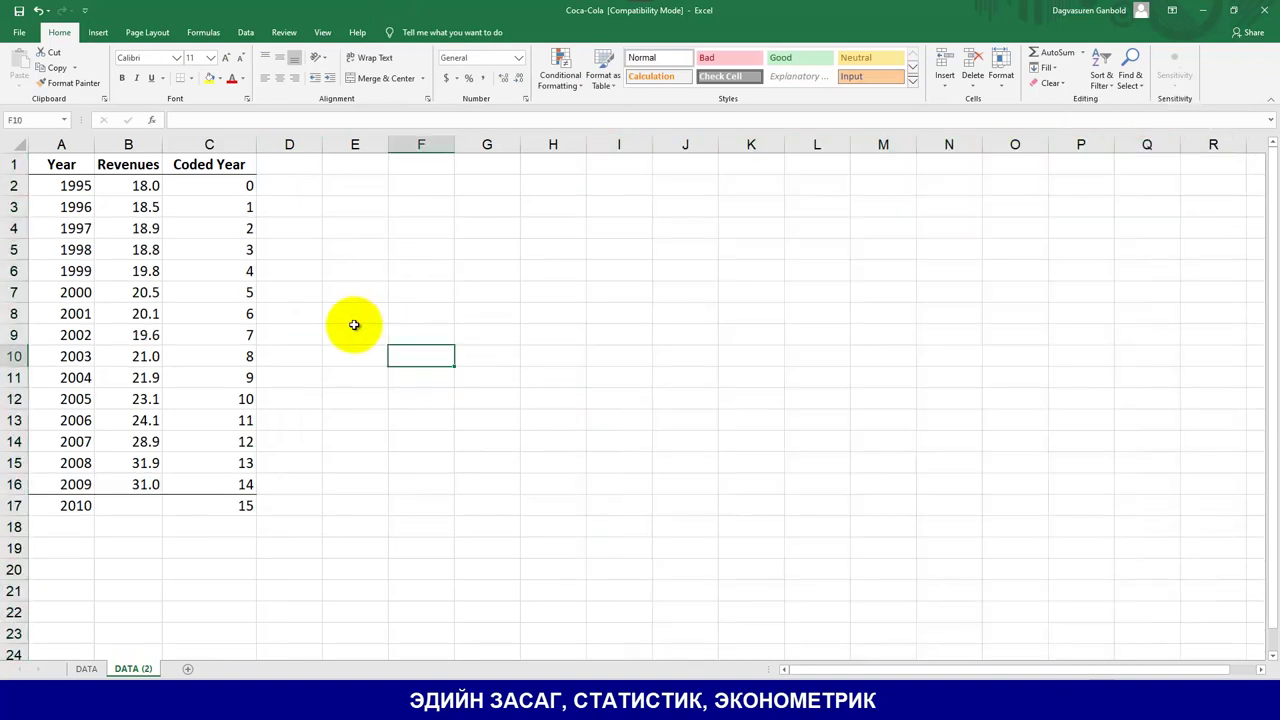
Step: Clear the 2010 forecast entries from A17:C17
{"action": "left_click", "coordinate": [351, 326]}
{"action": "left_click", "coordinate": [68, 505]}
{"action": "left_click_drag", "start_coordinate": [220, 510], "coordinate": [216, 508]}
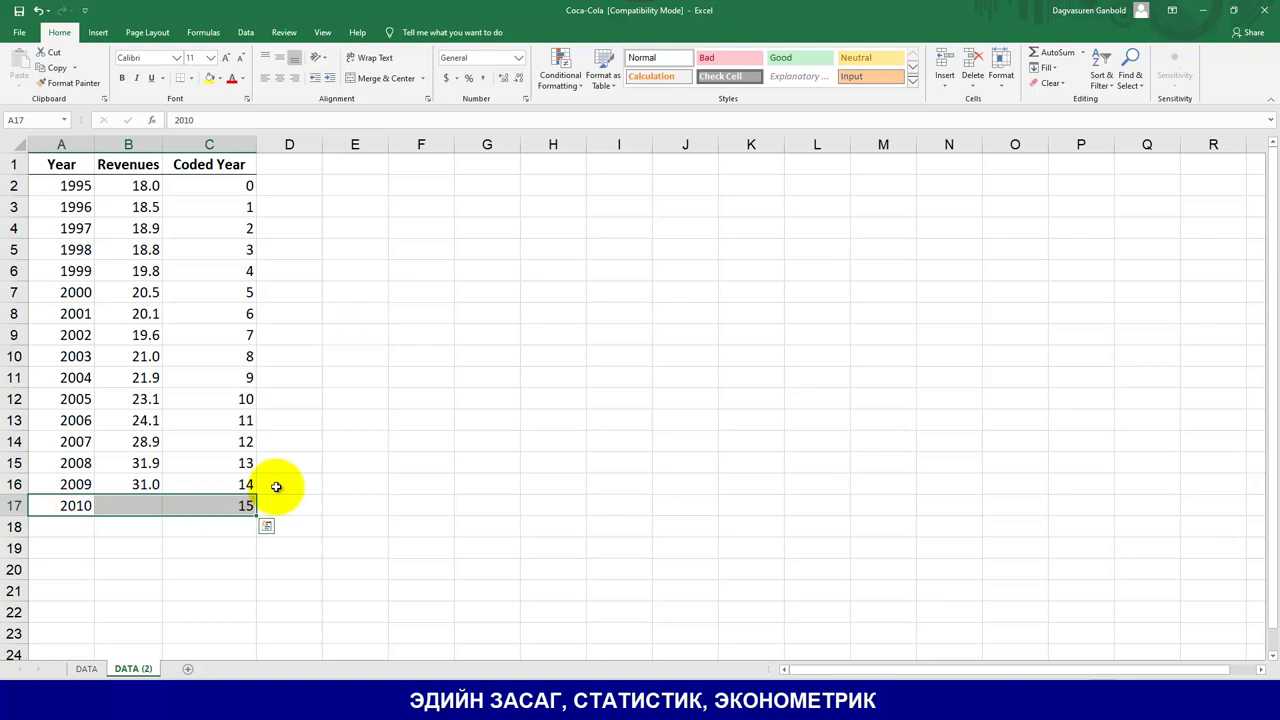
{"action": "key", "text": "Delete"}
{"action": "left_click", "coordinate": [315, 480]}
Step: Rename the Coded Year header in C1 to X and add the header X^2 in D1
{"action": "left_click", "coordinate": [289, 165]}
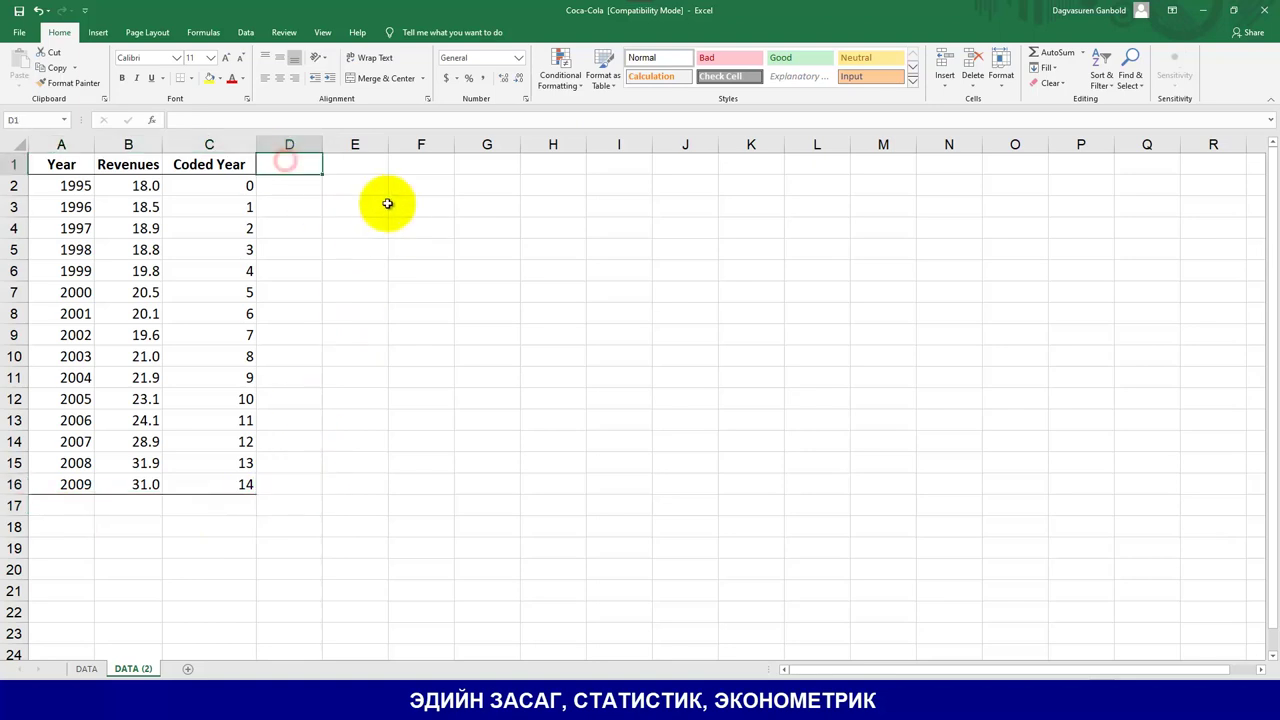
{"action": "key", "text": "Left"}
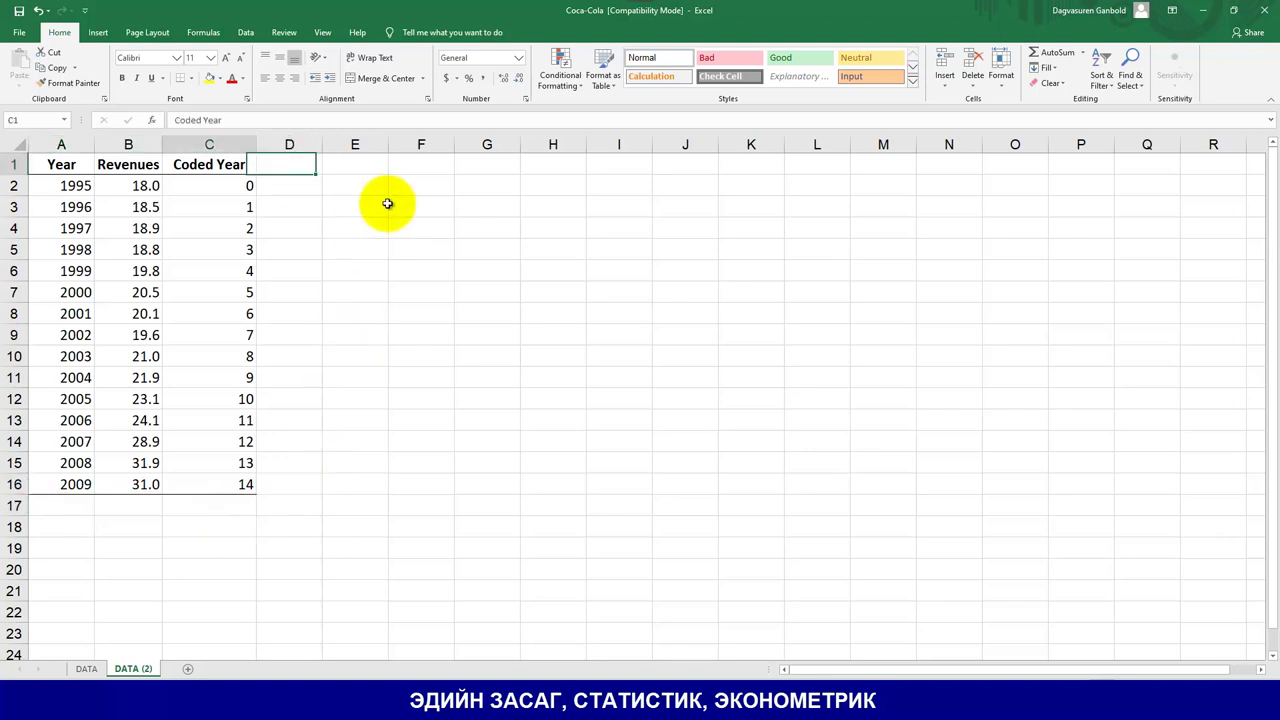
{"action": "type", "text": "X"}
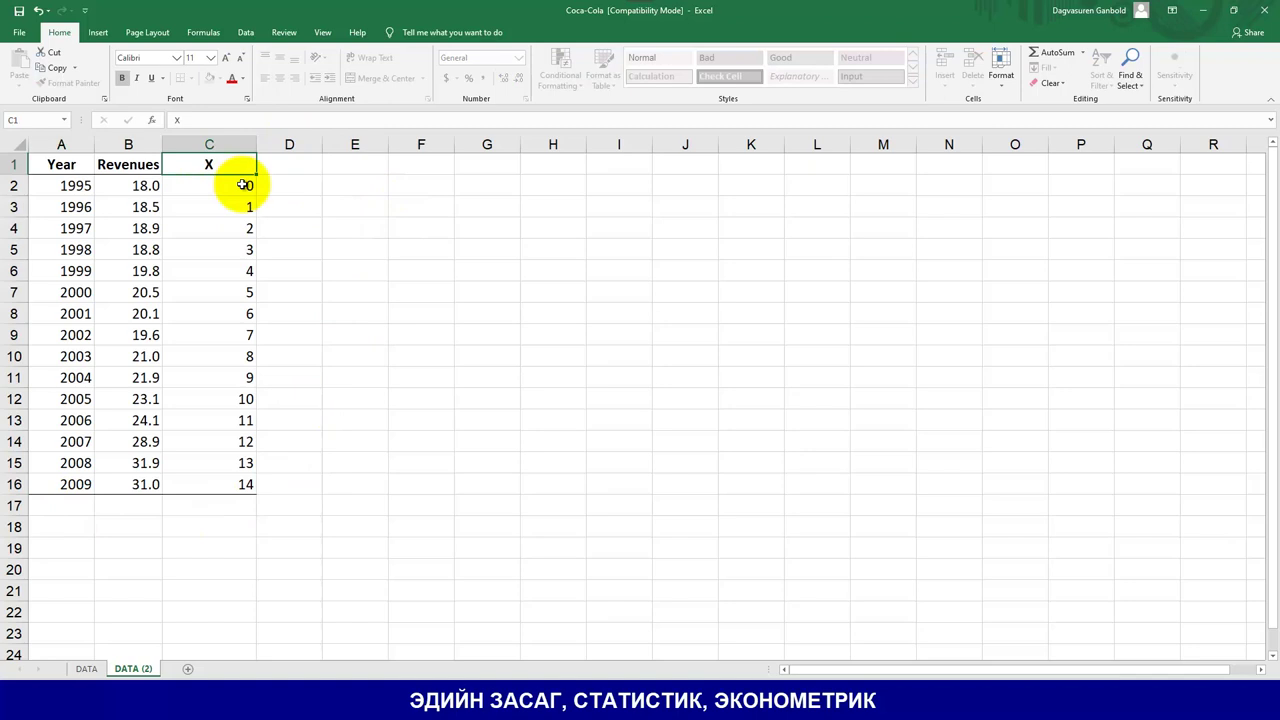
{"action": "key", "text": "Return"}
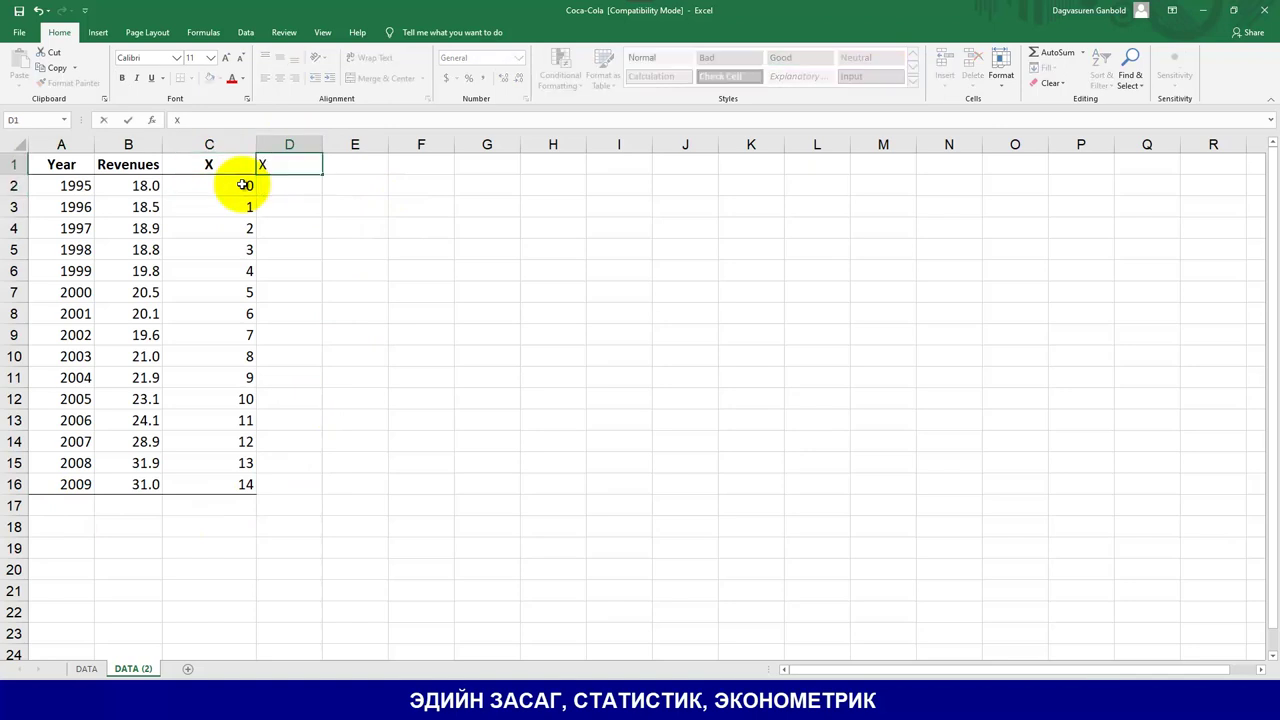
{"action": "key", "text": "Return"}
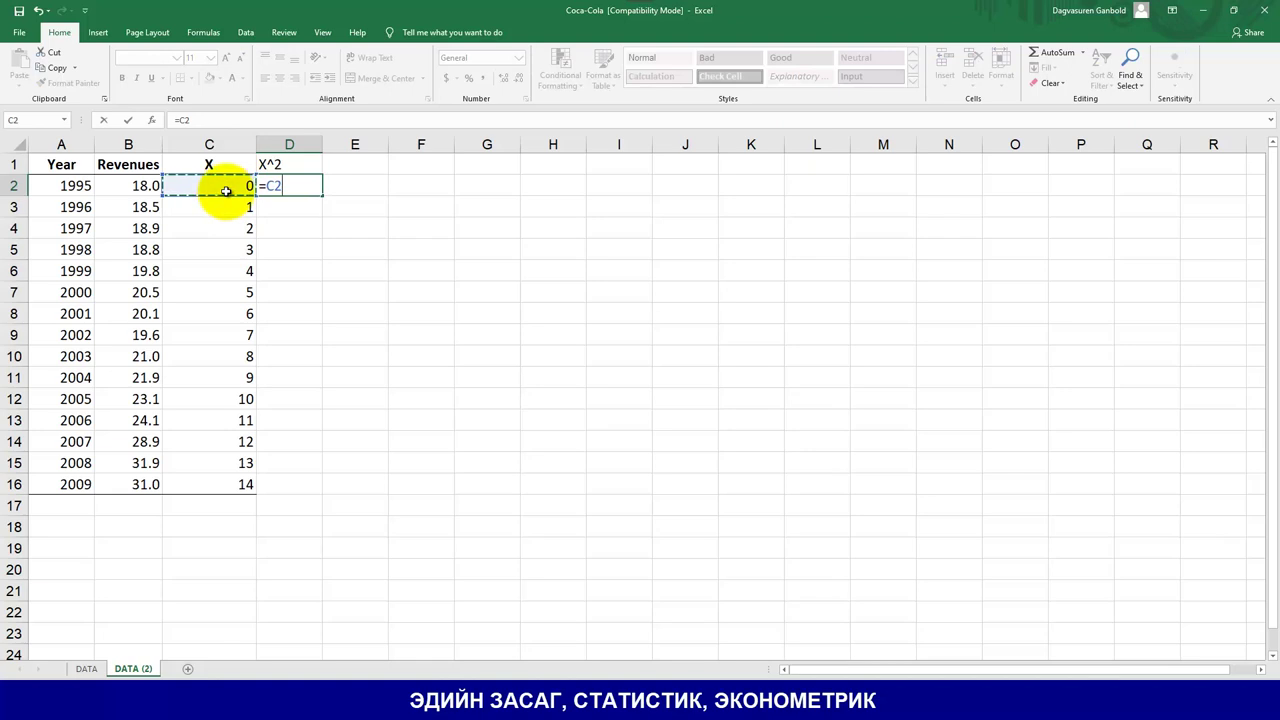
Step: Calculate the squared coded years with =C2^2 in D2 and fill the formula down to D16
{"action": "key", "text": "Return"}
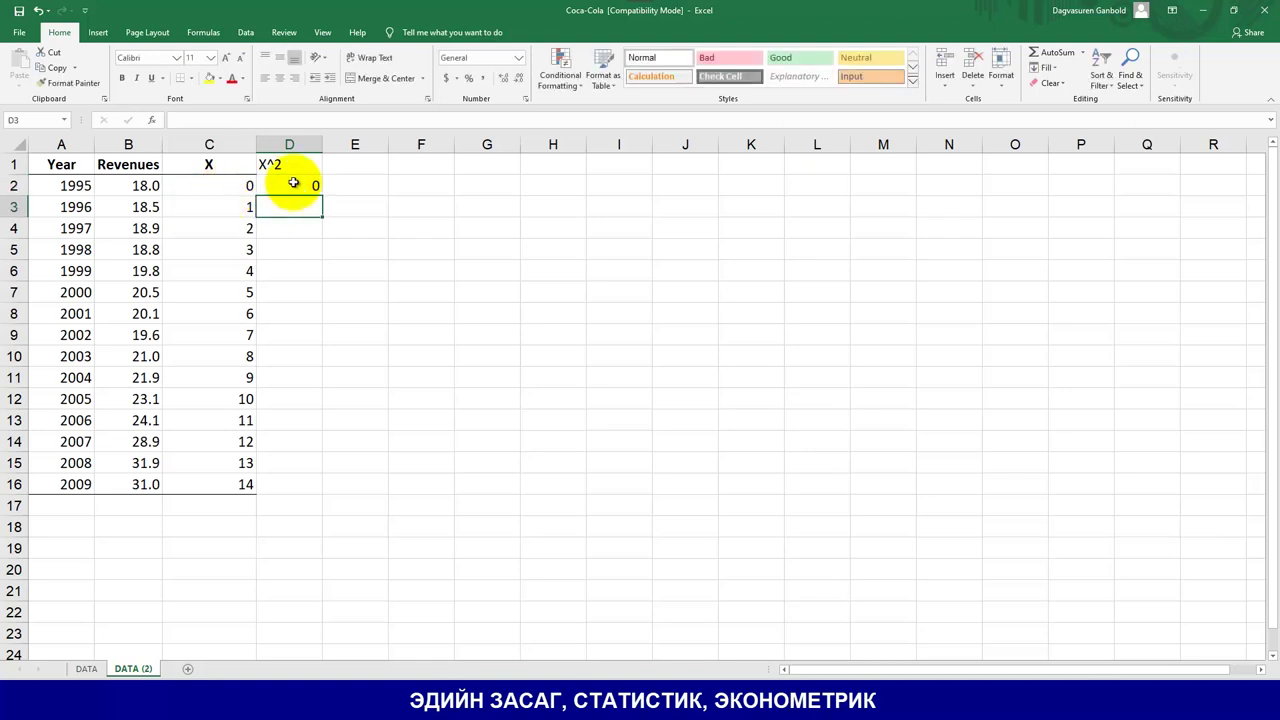
{"action": "left_click", "coordinate": [297, 188]}
{"action": "double_click", "coordinate": [322, 196]}
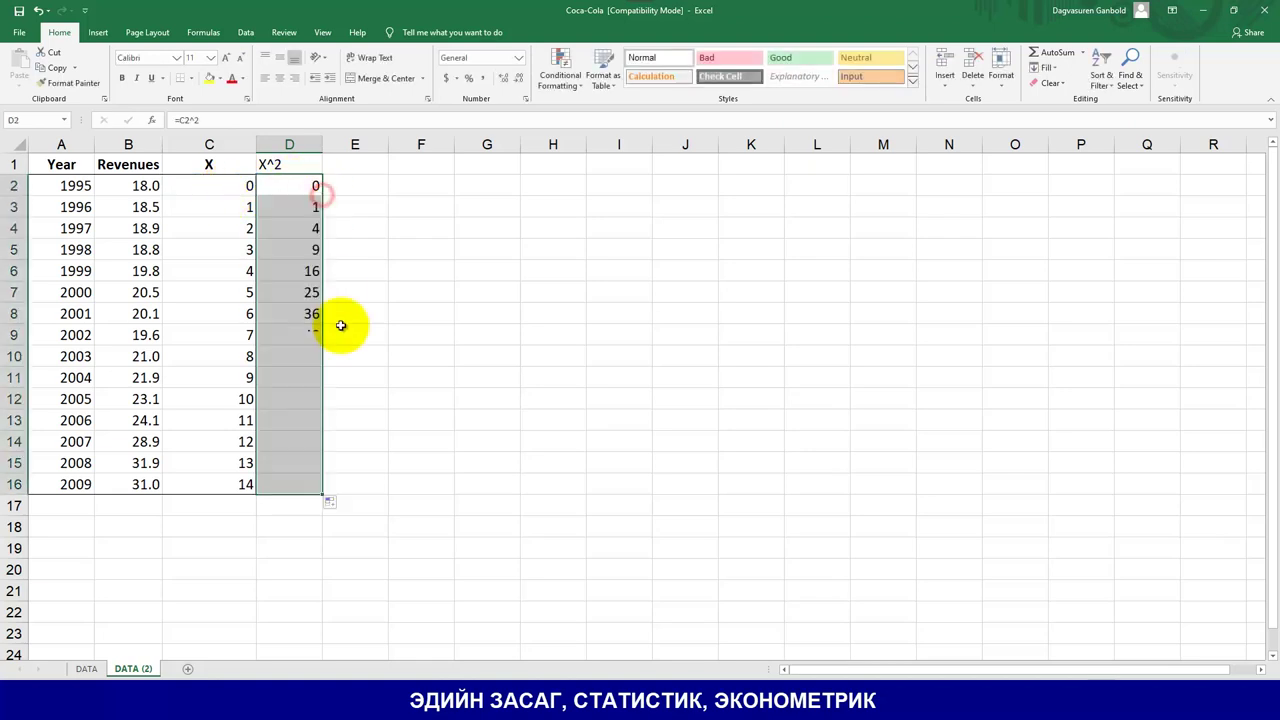
{"action": "left_click", "coordinate": [380, 420]}
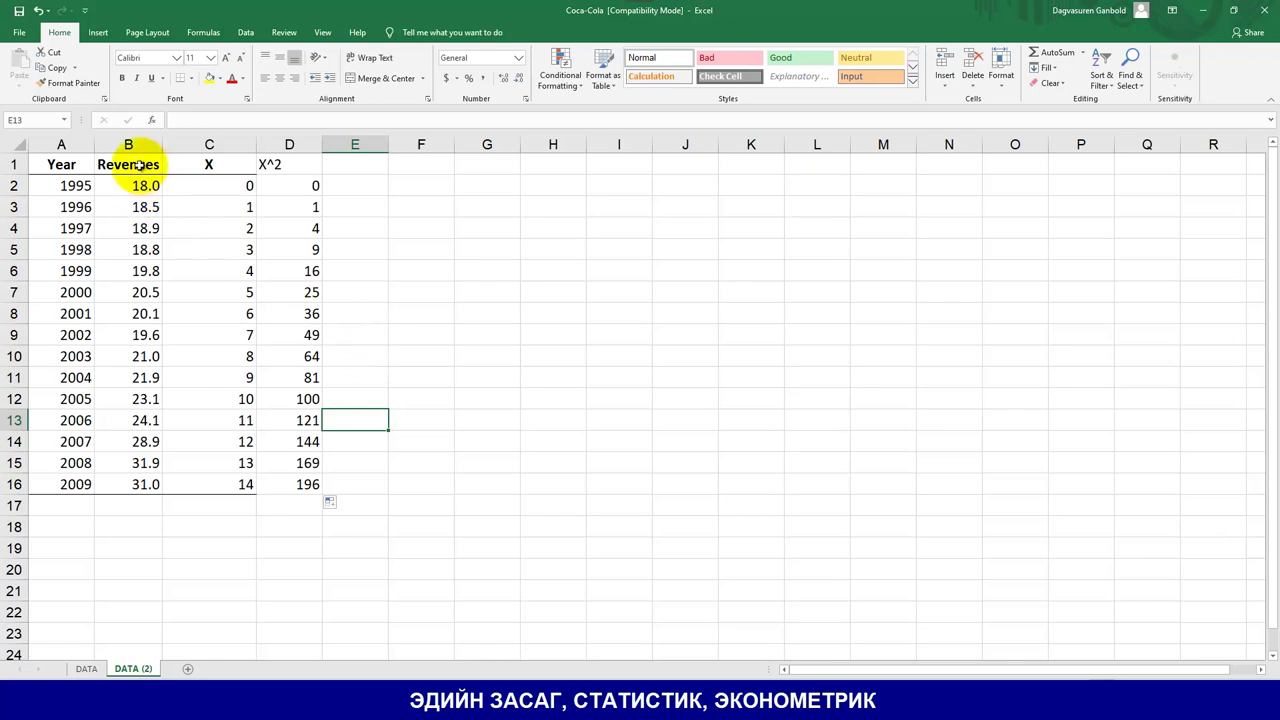
Step: Start a Regression analysis and set its Y range to the Revenues data in B1:B16, including the header
{"action": "left_click_drag", "start_coordinate": [137, 180], "coordinate": [130, 462]}
{"action": "left_click", "coordinate": [238, 160]}
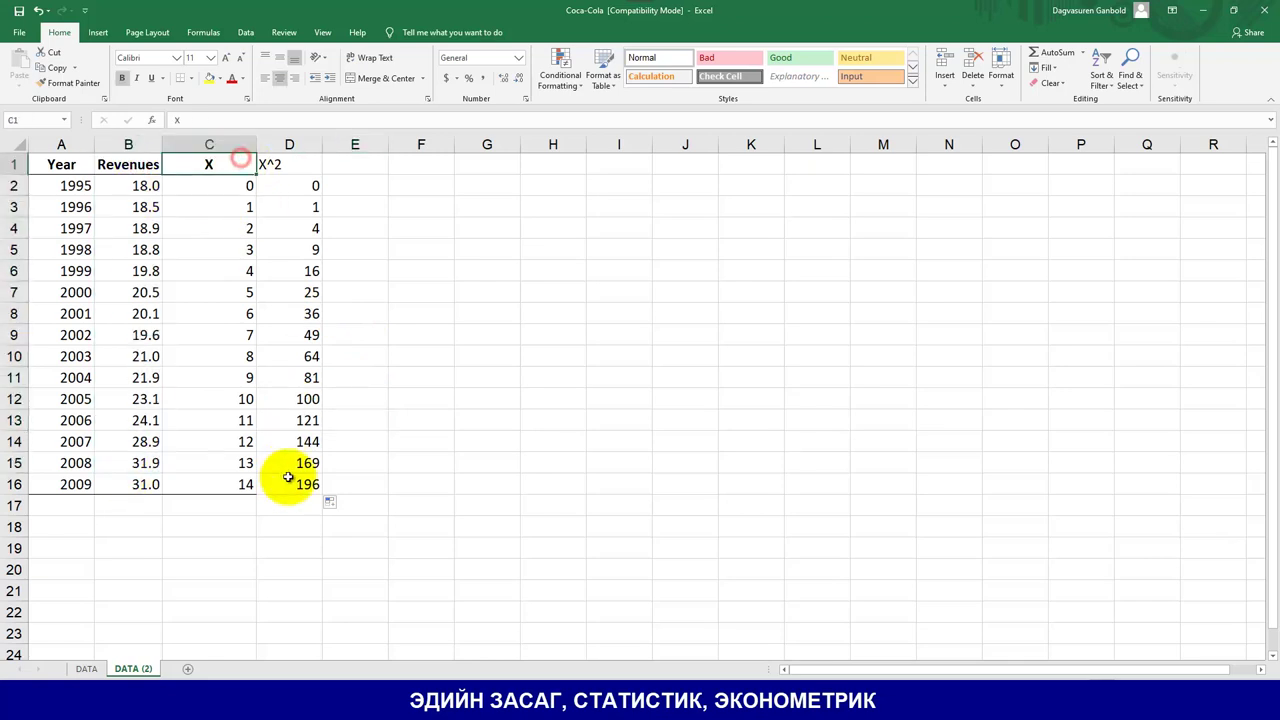
{"action": "left_click", "coordinate": [288, 478], "text": "shift"}
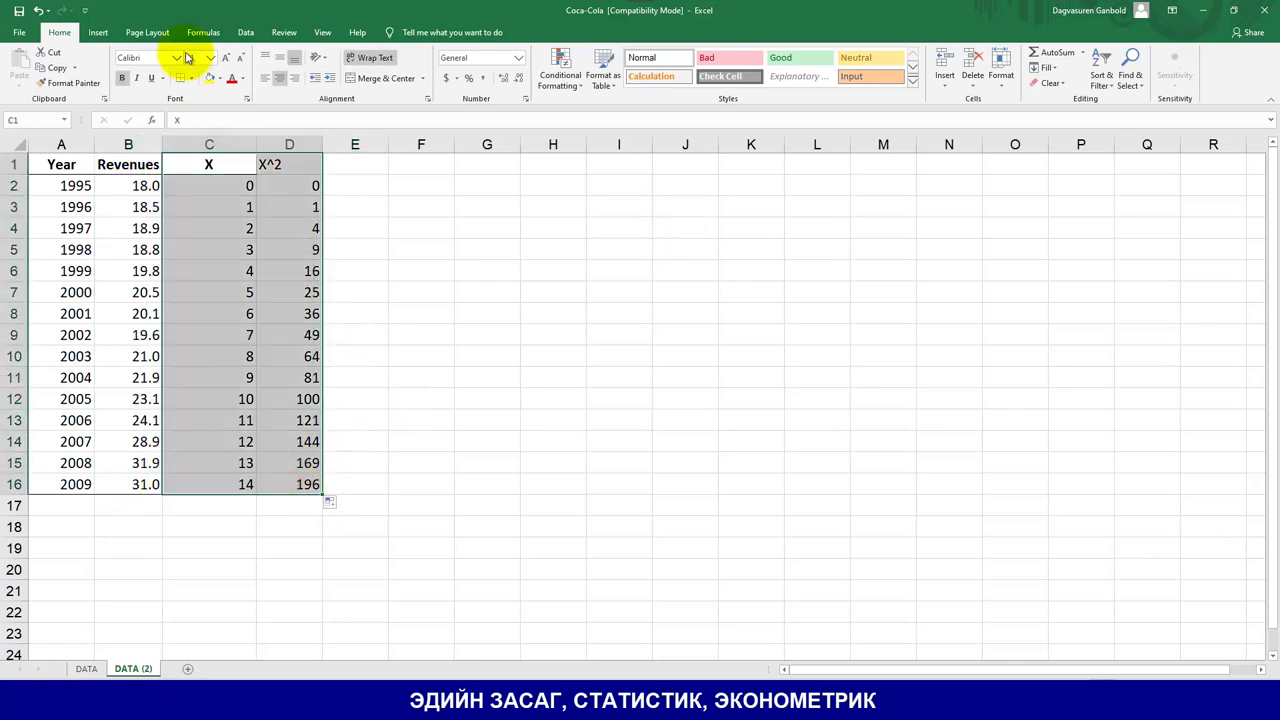
{"action": "left_click", "coordinate": [245, 32]}
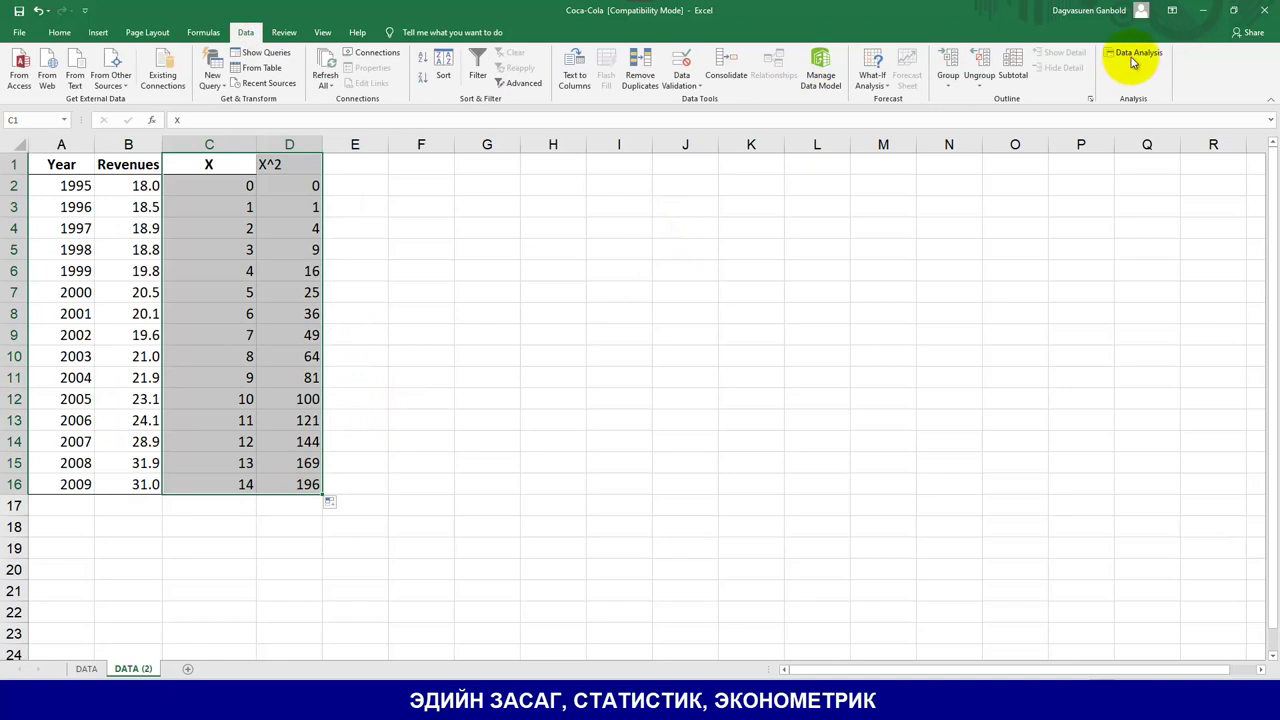
{"action": "left_click", "coordinate": [1135, 58]}
{"action": "scroll", "coordinate": [560, 290], "scroll_direction": "down", "scroll_amount": 1}
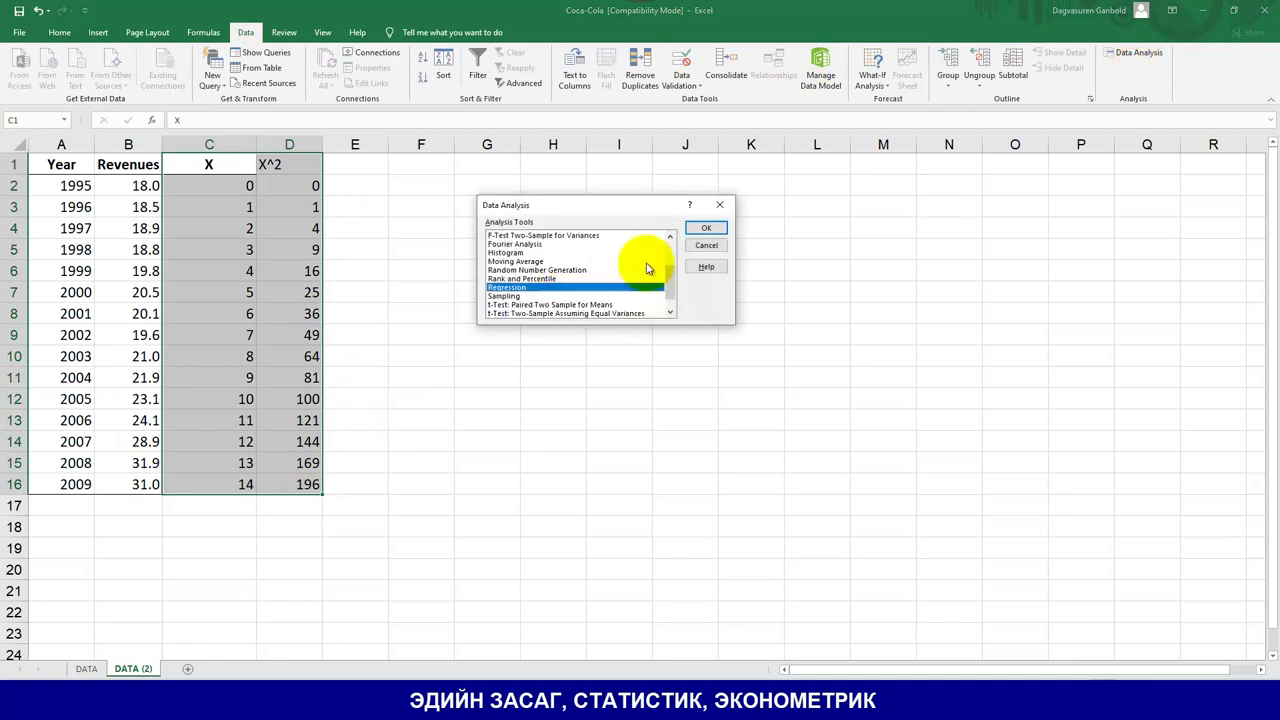
{"action": "left_click", "coordinate": [708, 229]}
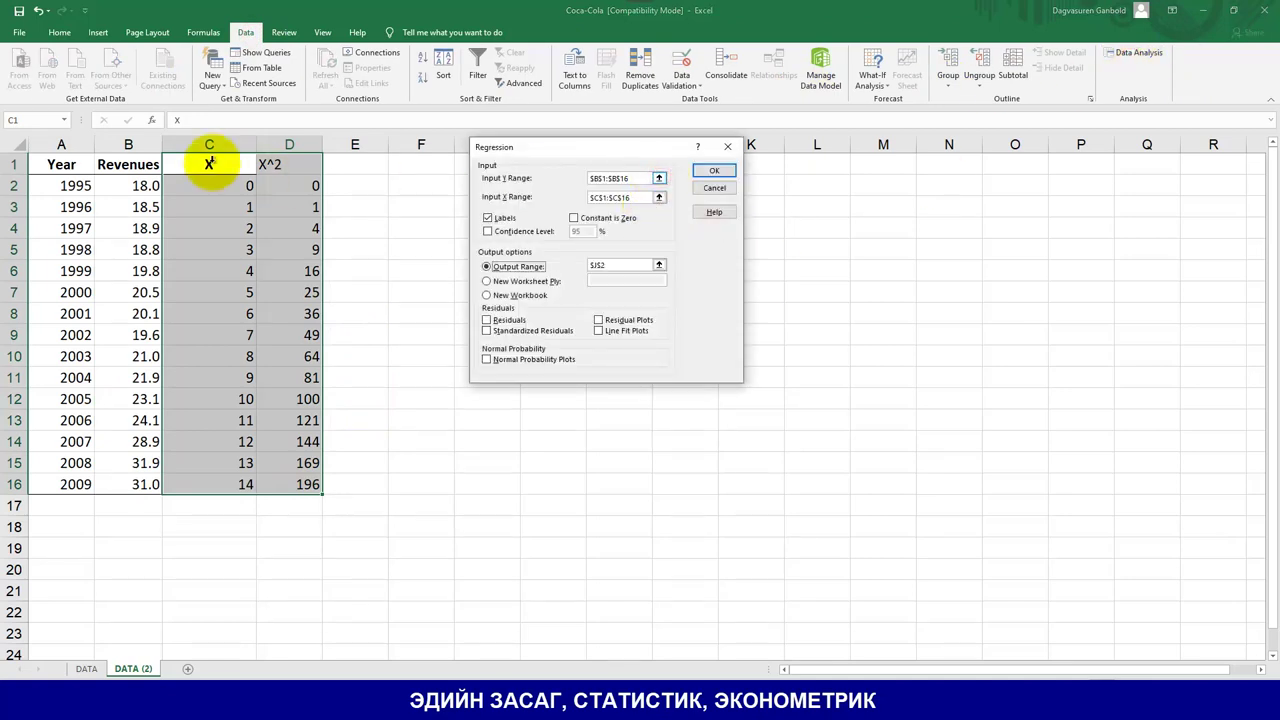
{"action": "left_click", "coordinate": [128, 164]}
{"action": "key", "text": "ctrl+shift+Down"}
{"action": "left_click", "coordinate": [734, 163]}
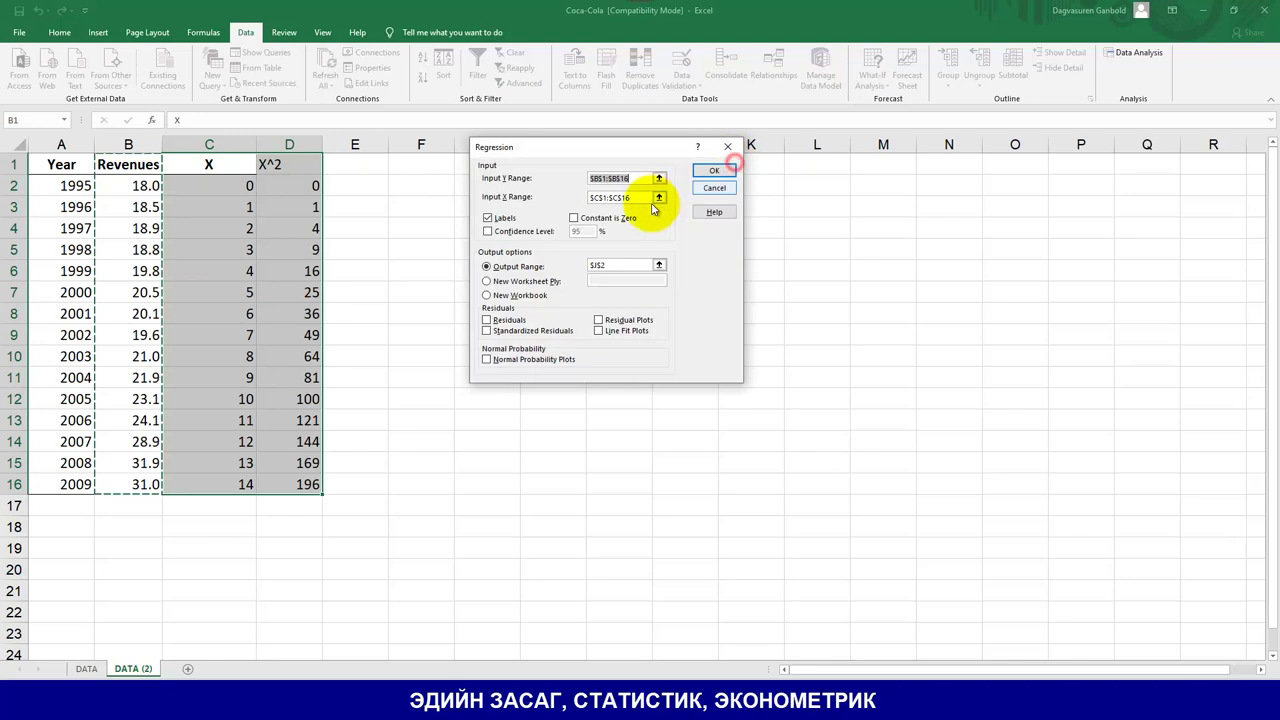
Step: Set the X range to C1:D16 and run the regression with labels and the output placed at J2
{"action": "left_click", "coordinate": [658, 197]}
{"action": "left_click", "coordinate": [232, 166]}
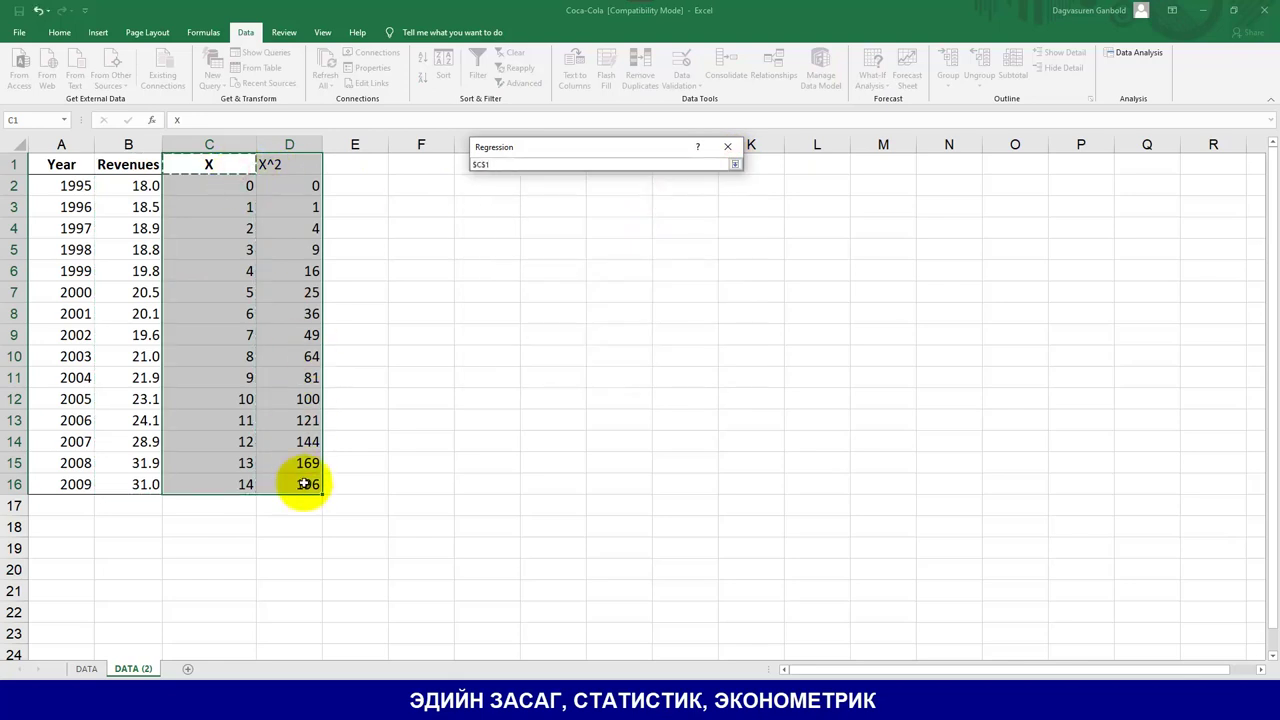
{"action": "left_click_drag", "start_coordinate": [304, 484], "coordinate": [304, 484]}
{"action": "left_click", "coordinate": [735, 163]}
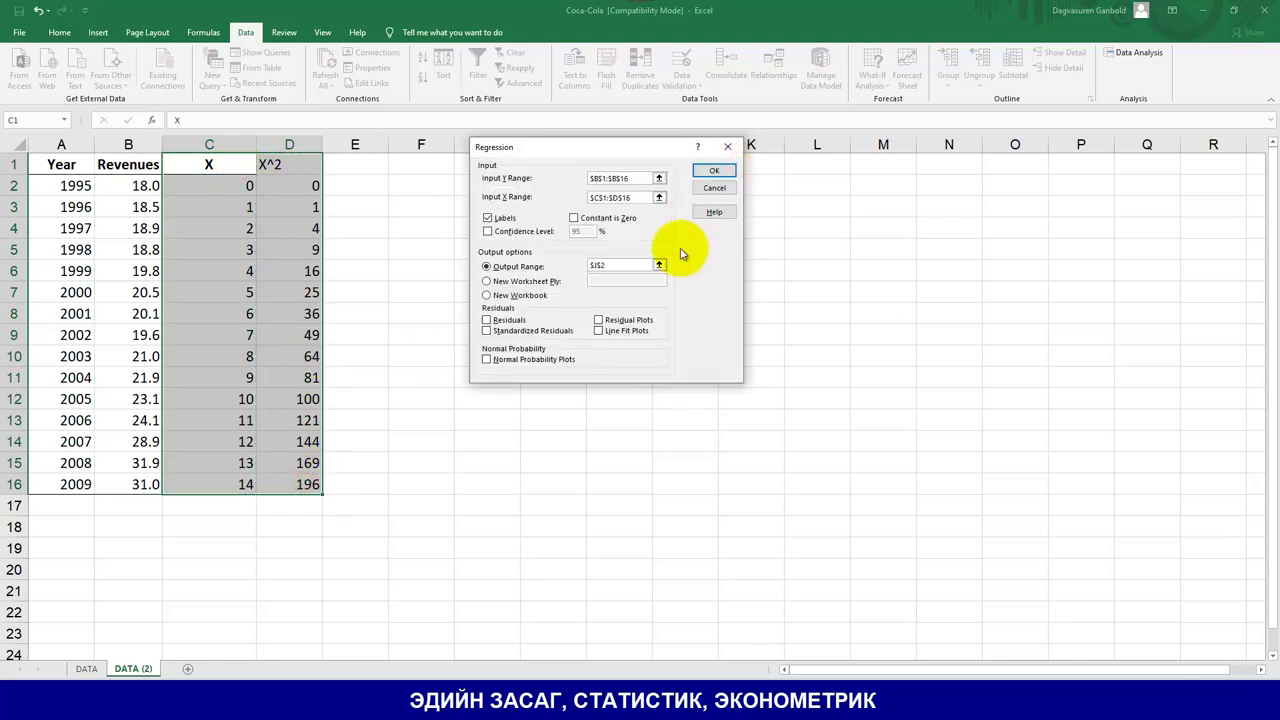
{"action": "left_click", "coordinate": [714, 171]}
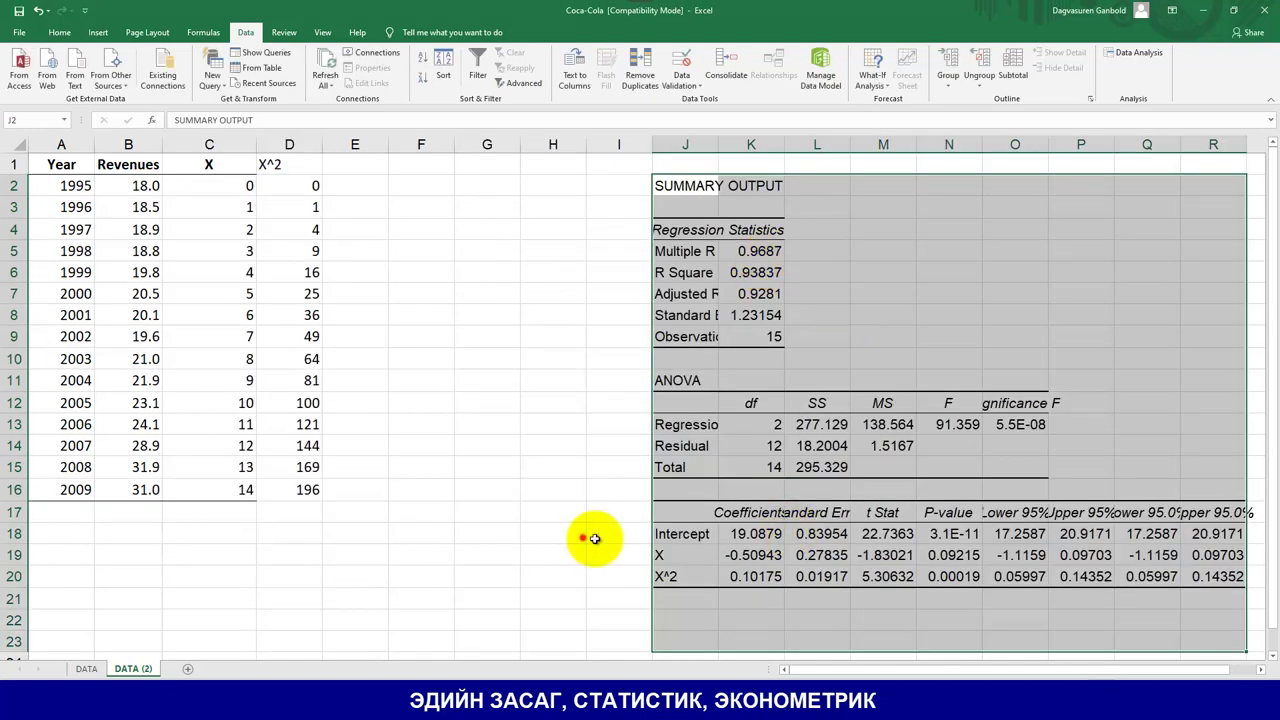
{"action": "left_click", "coordinate": [580, 537]}
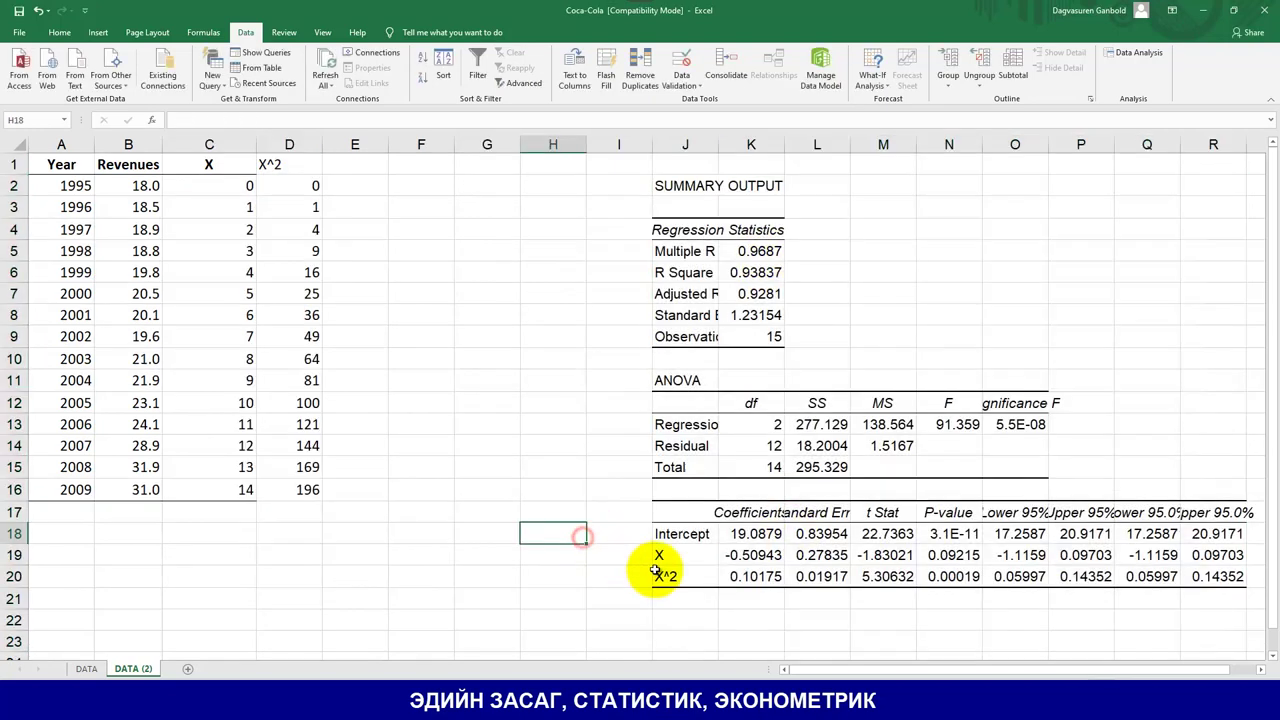
Step: Check the X, X^2 and Intercept coefficients in K18:K20 of the quadratic regression output
{"action": "left_click", "coordinate": [739, 561]}
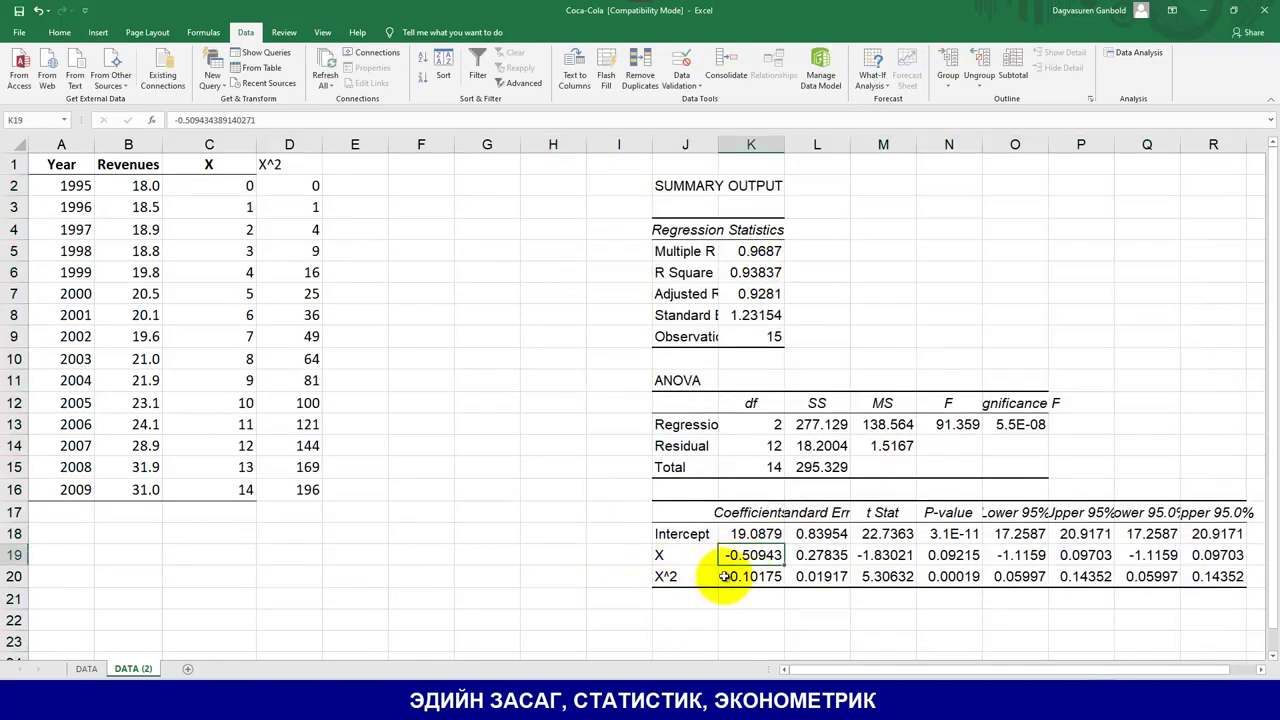
{"action": "left_click", "coordinate": [750, 580]}
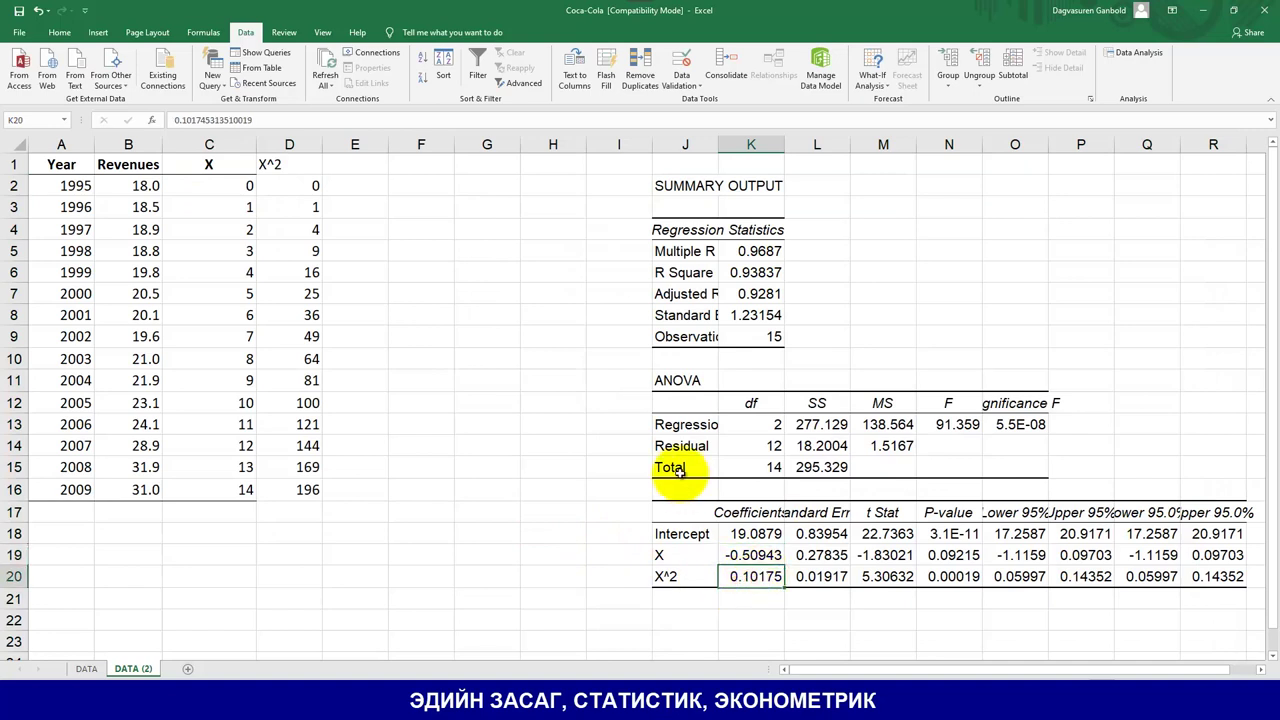
{"action": "left_click", "coordinate": [750, 534]}
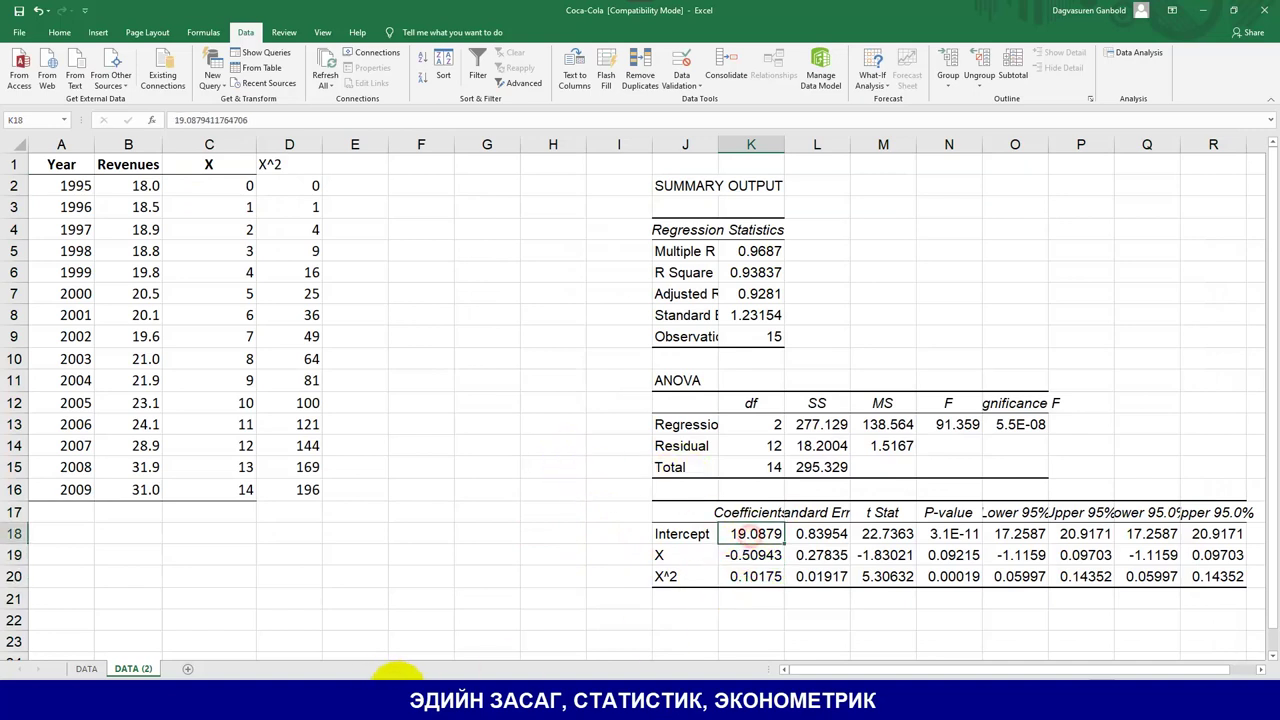
Step: Compare the regression coefficients with the quadratic trend equation on page 676 of the ebook in Acrobat Reader
{"action": "key", "text": "alt+Tab"}
{"action": "scroll", "coordinate": [790, 495], "scroll_direction": "down", "scroll_amount": 3}
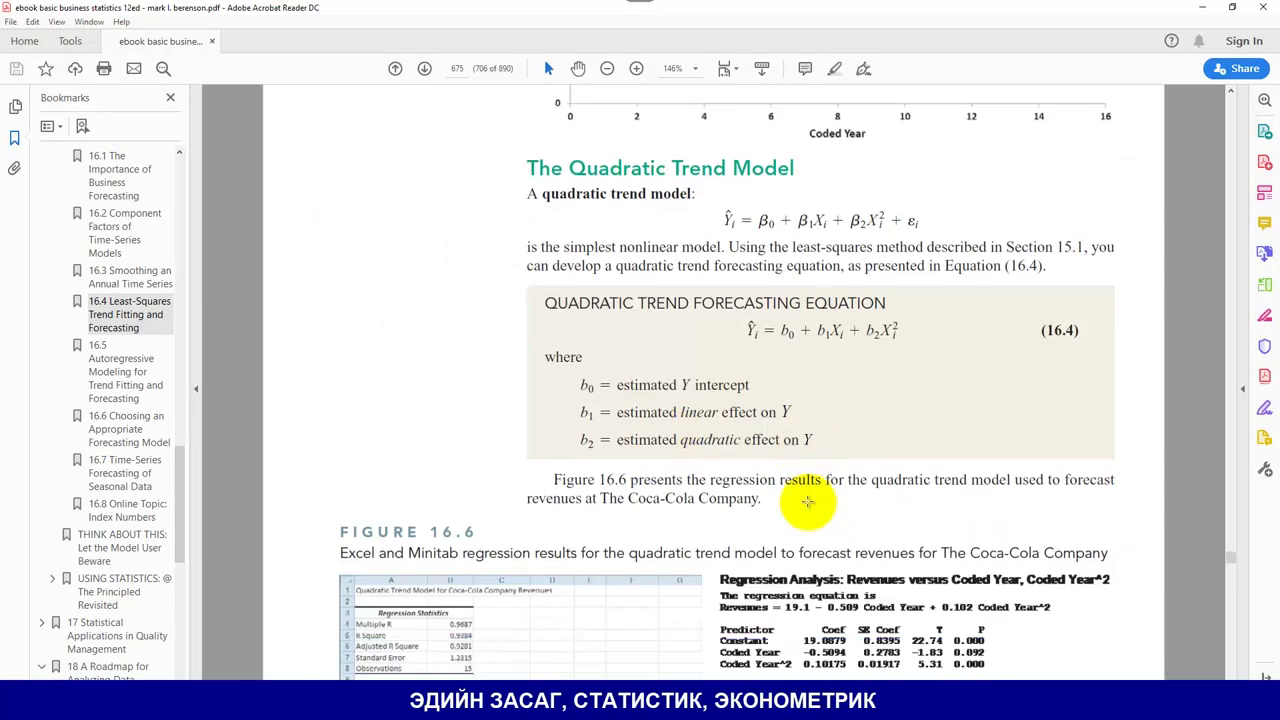
{"action": "scroll", "coordinate": [796, 503], "scroll_direction": "down", "scroll_amount": 5}
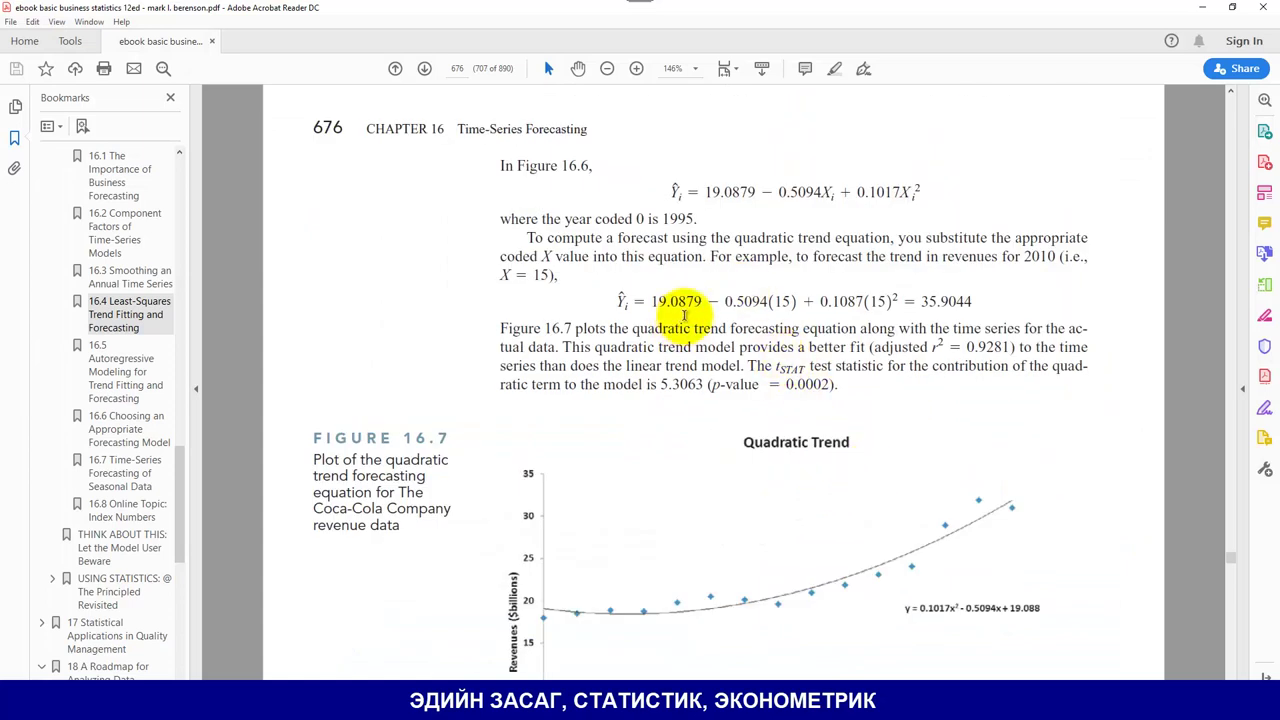
{"action": "left_click", "coordinate": [676, 303]}
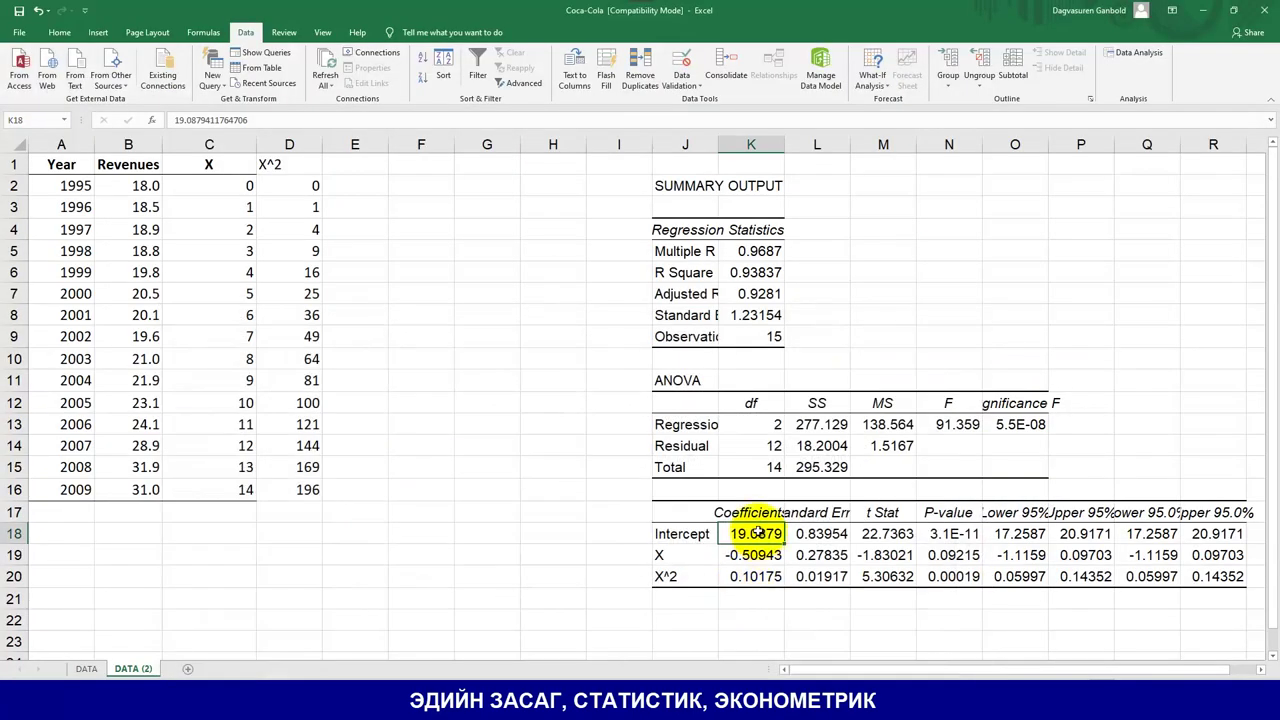
{"action": "left_click", "coordinate": [750, 533]}
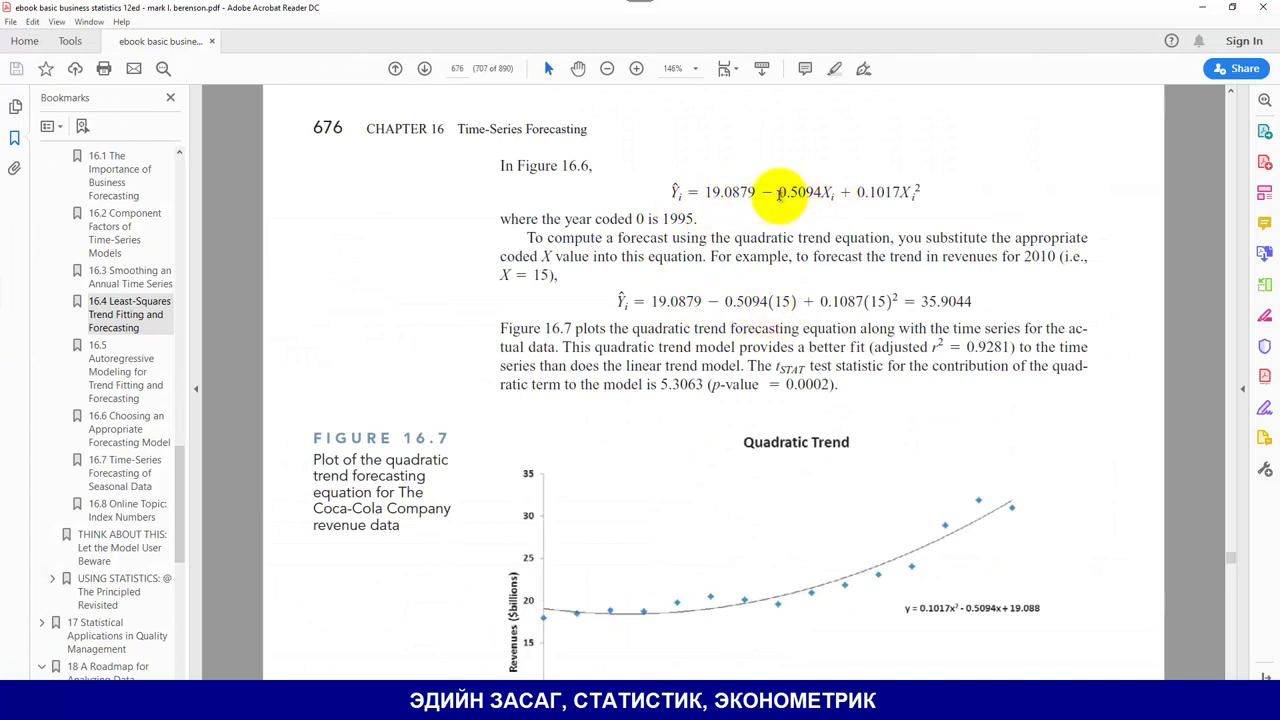
Step: Check the X and X² coefficients in the ebook's quadratic trend equation
{"action": "left_click_drag", "start_coordinate": [820, 193], "coordinate": [908, 190]}
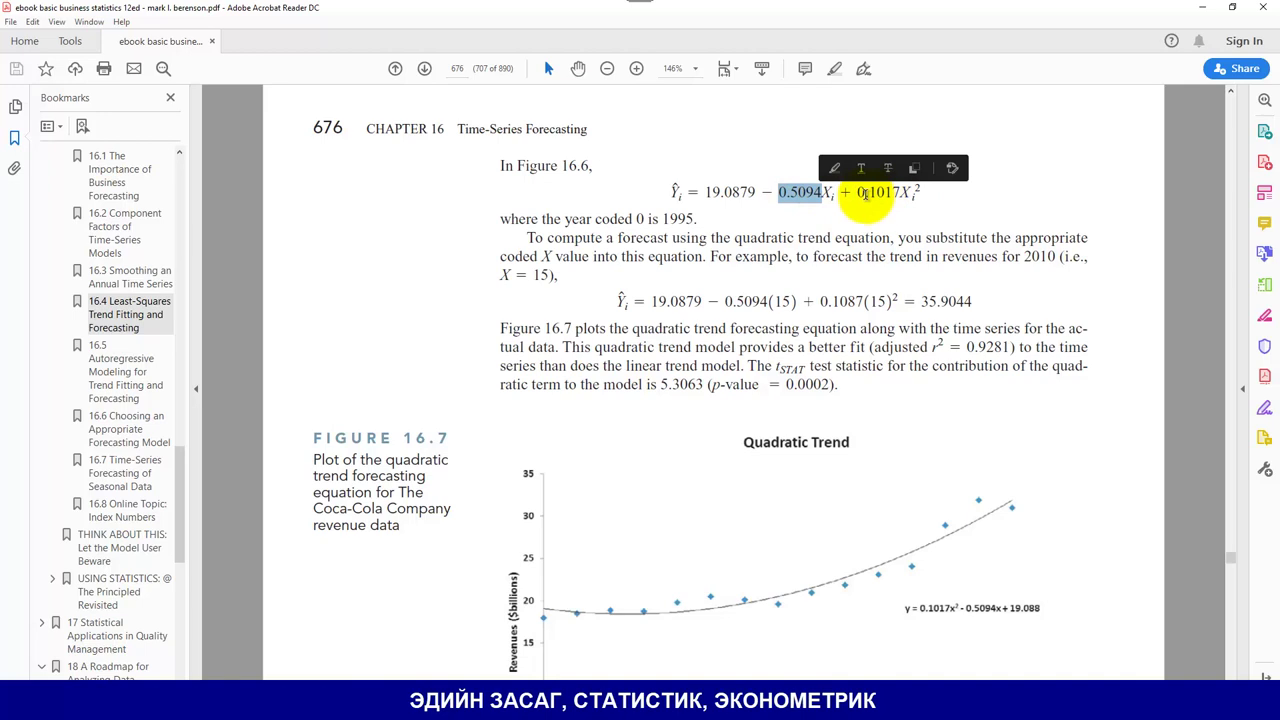
{"action": "double_click", "coordinate": [880, 192]}
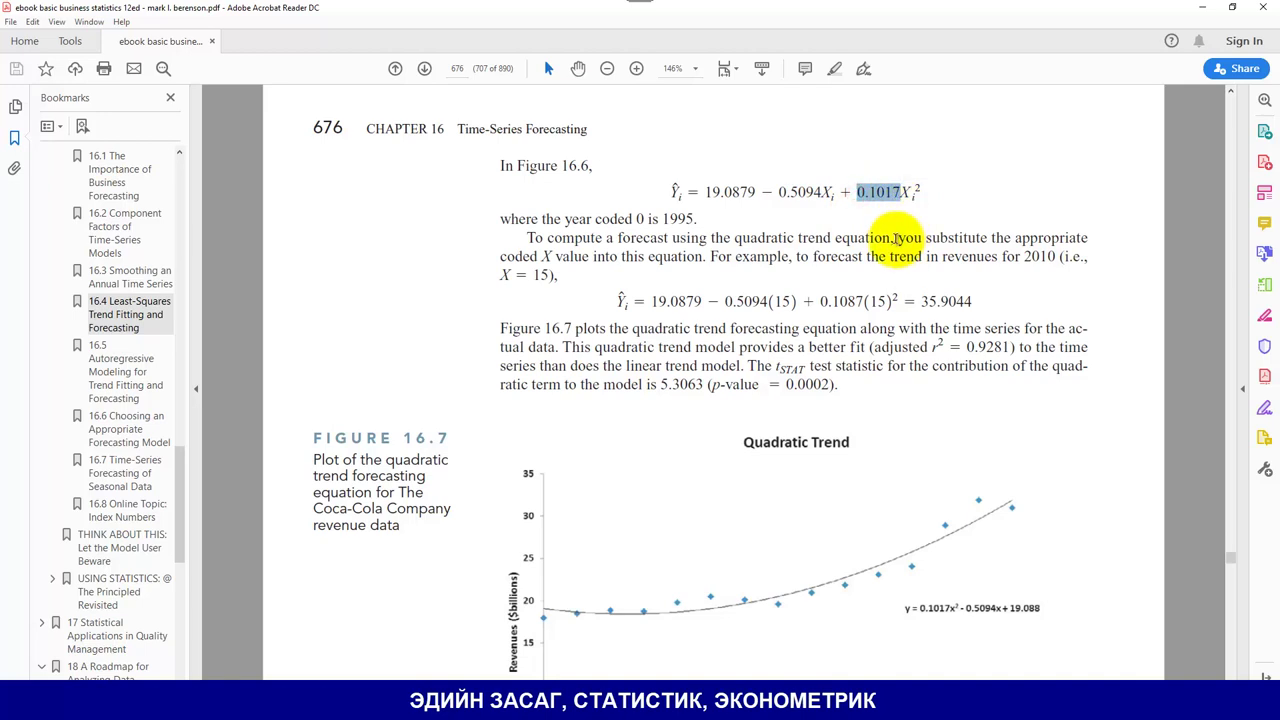
{"action": "left_click", "coordinate": [815, 236]}
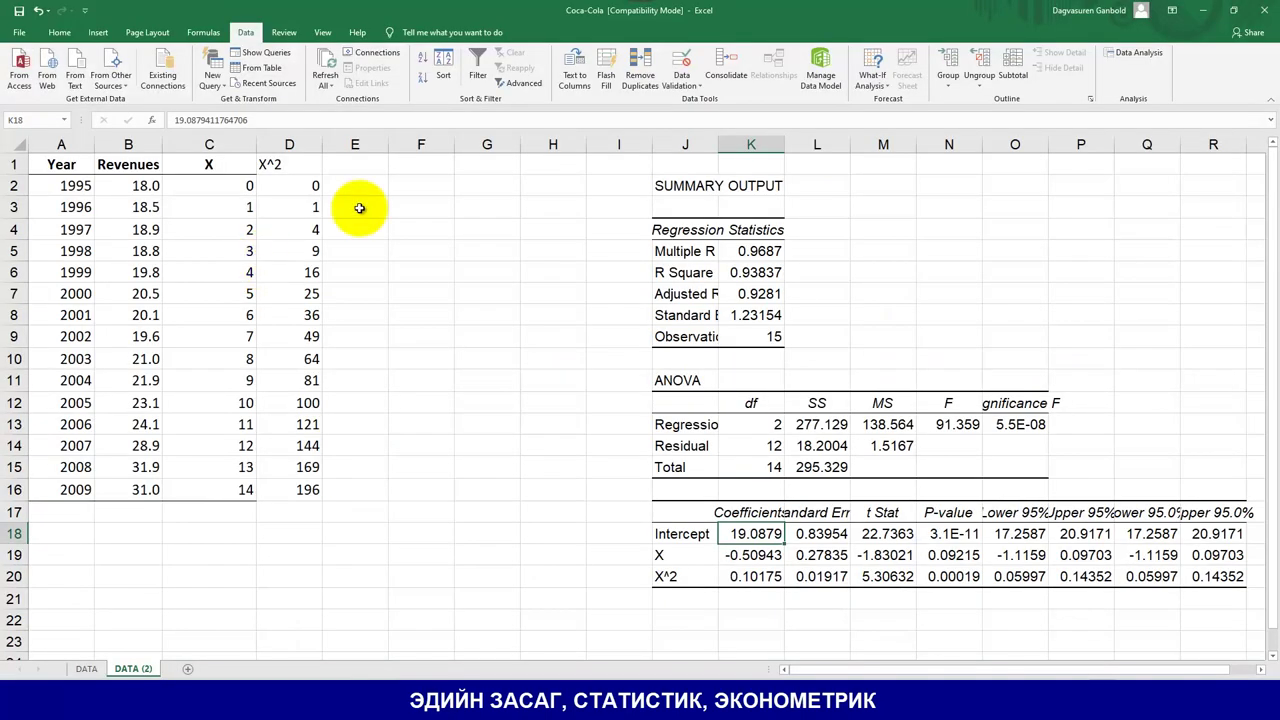
Step: Add a Y_hat header in E1 and enter the fitted value formula =K18+K19*C2+K20*D2 in E2
{"action": "left_click", "coordinate": [357, 166]}
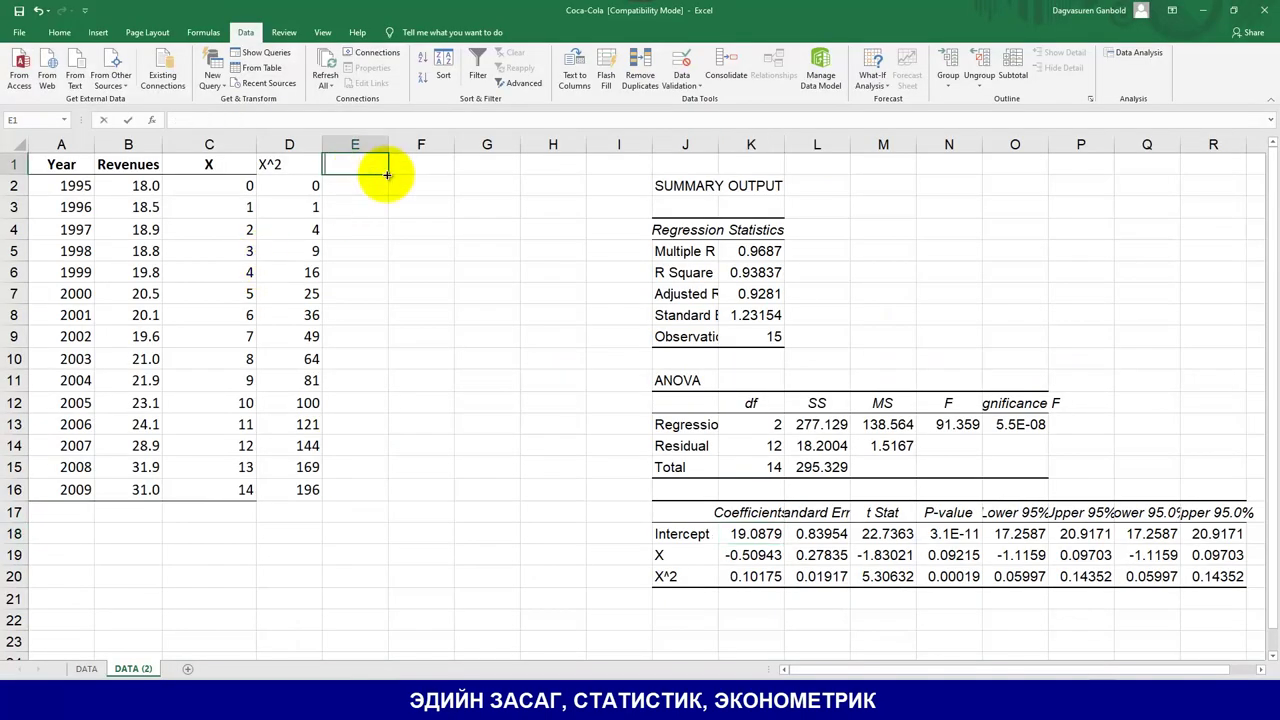
{"action": "type", "text": "Y_hat"}
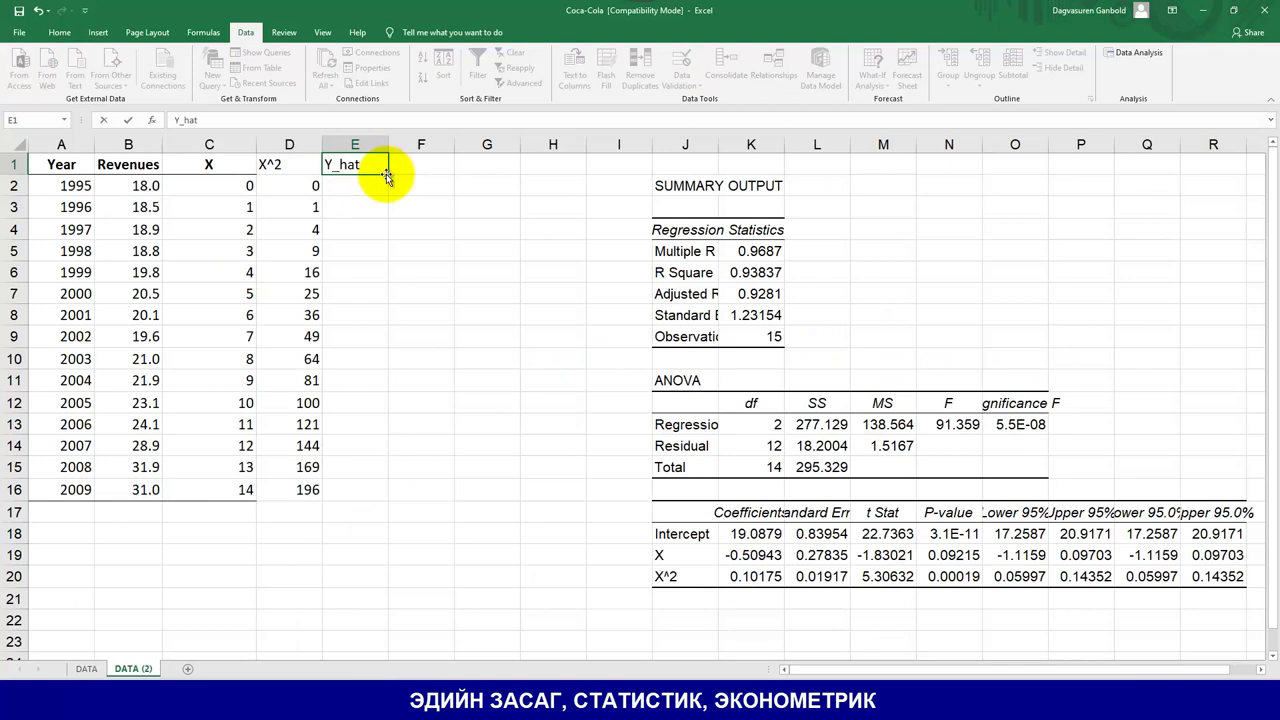
{"action": "key", "text": "Return"}
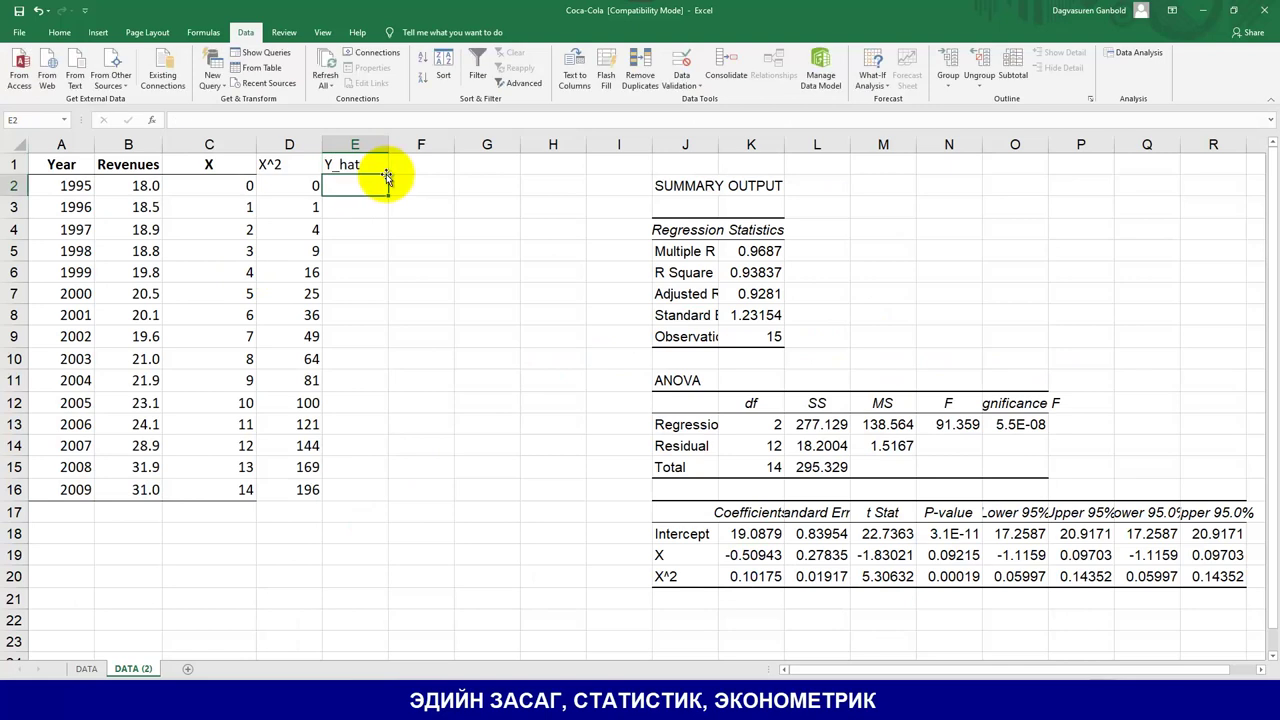
{"action": "type", "text": "="}
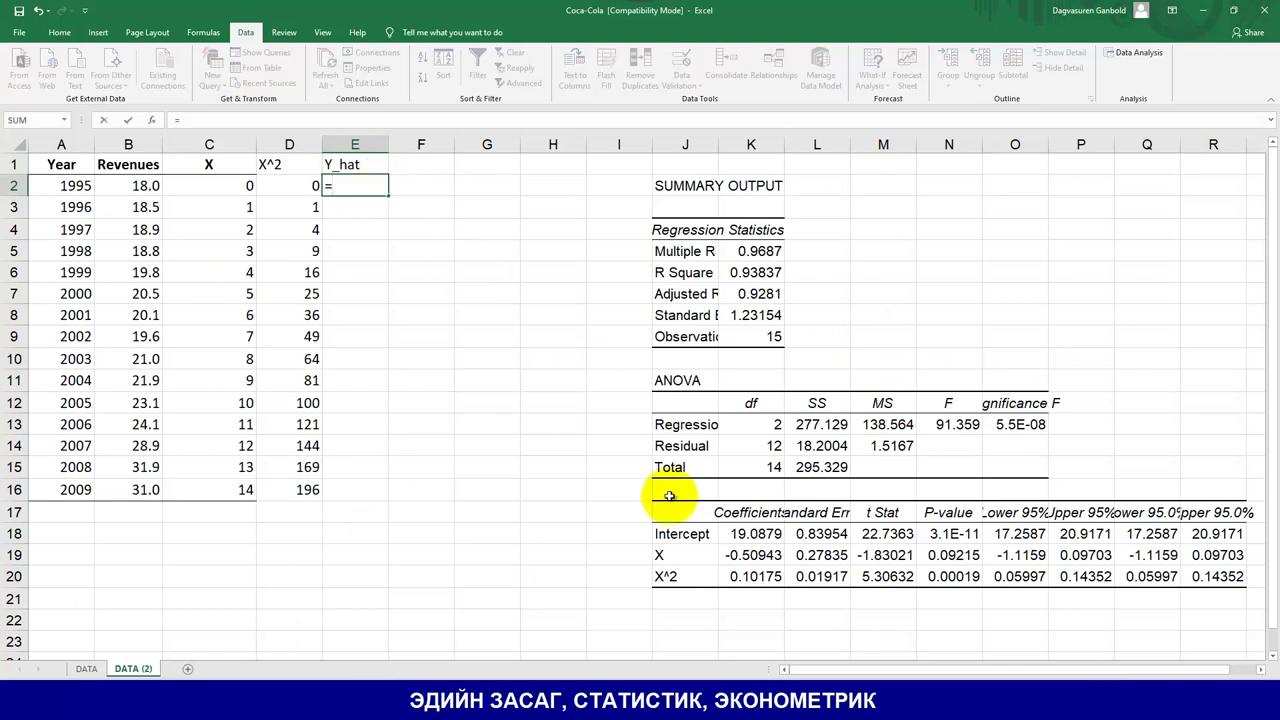
{"action": "type", "text": "K18+"}
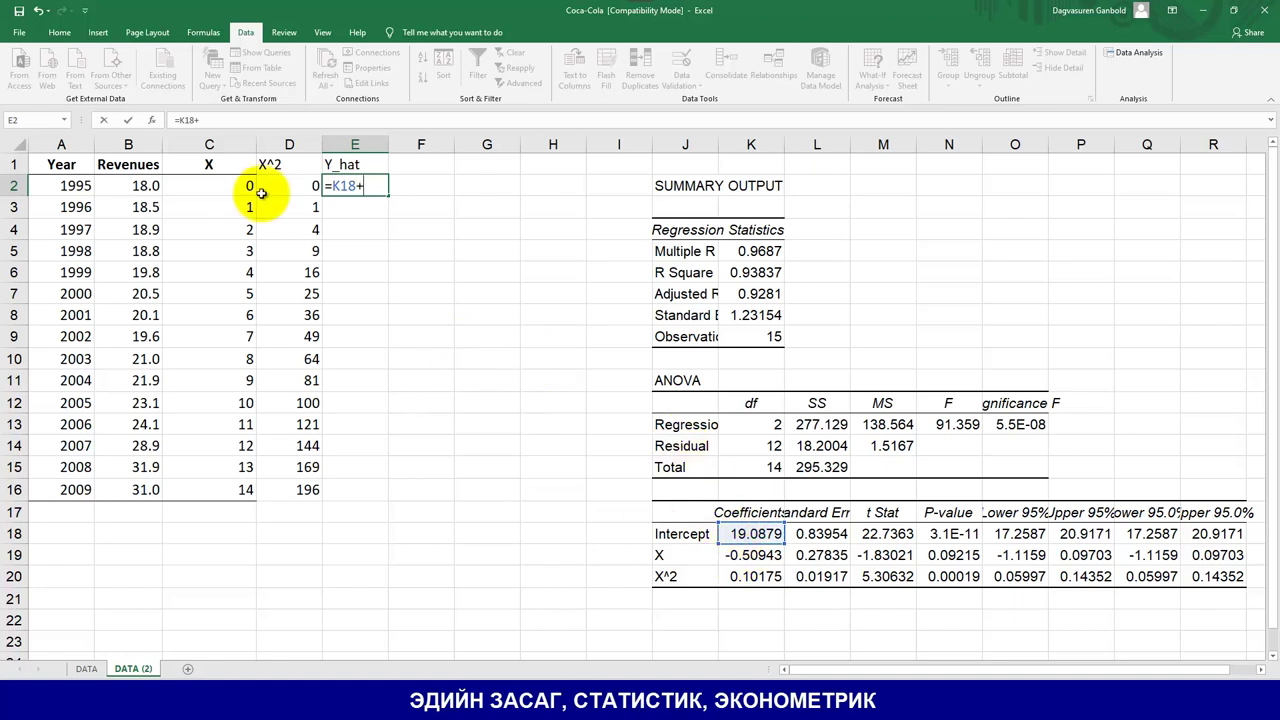
{"action": "left_click", "coordinate": [754, 556]}
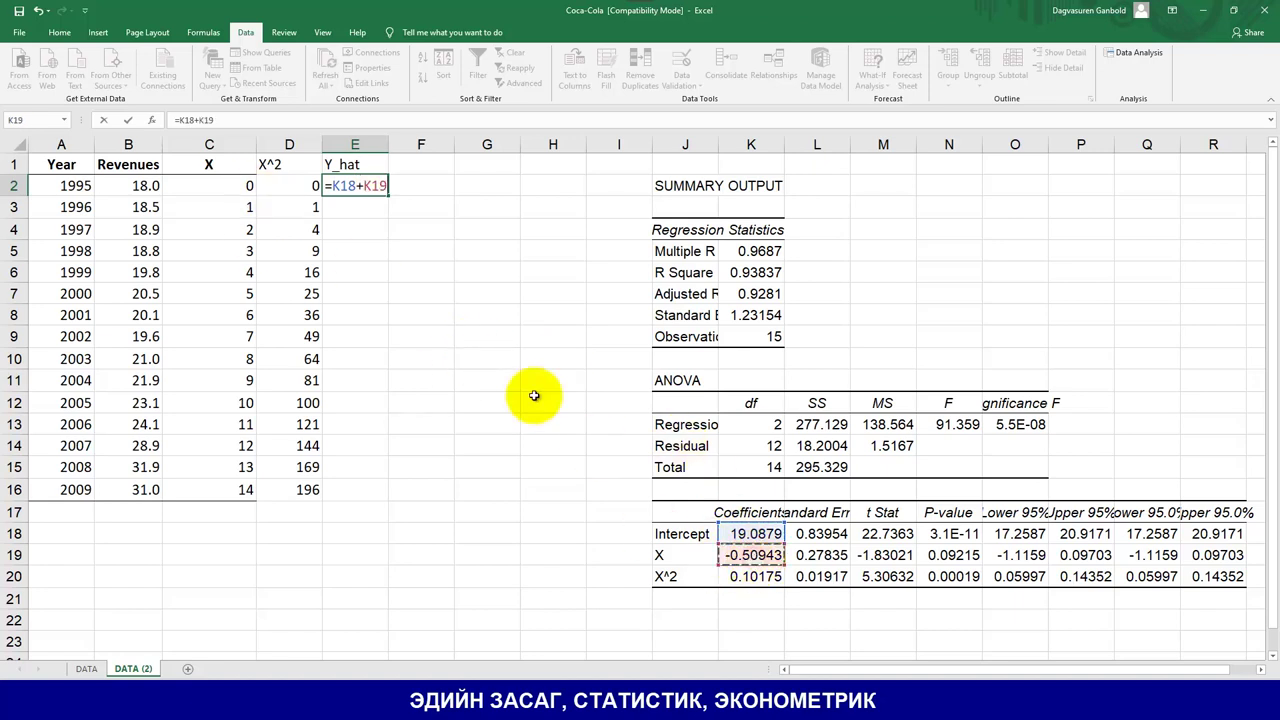
{"action": "type", "text": "*"}
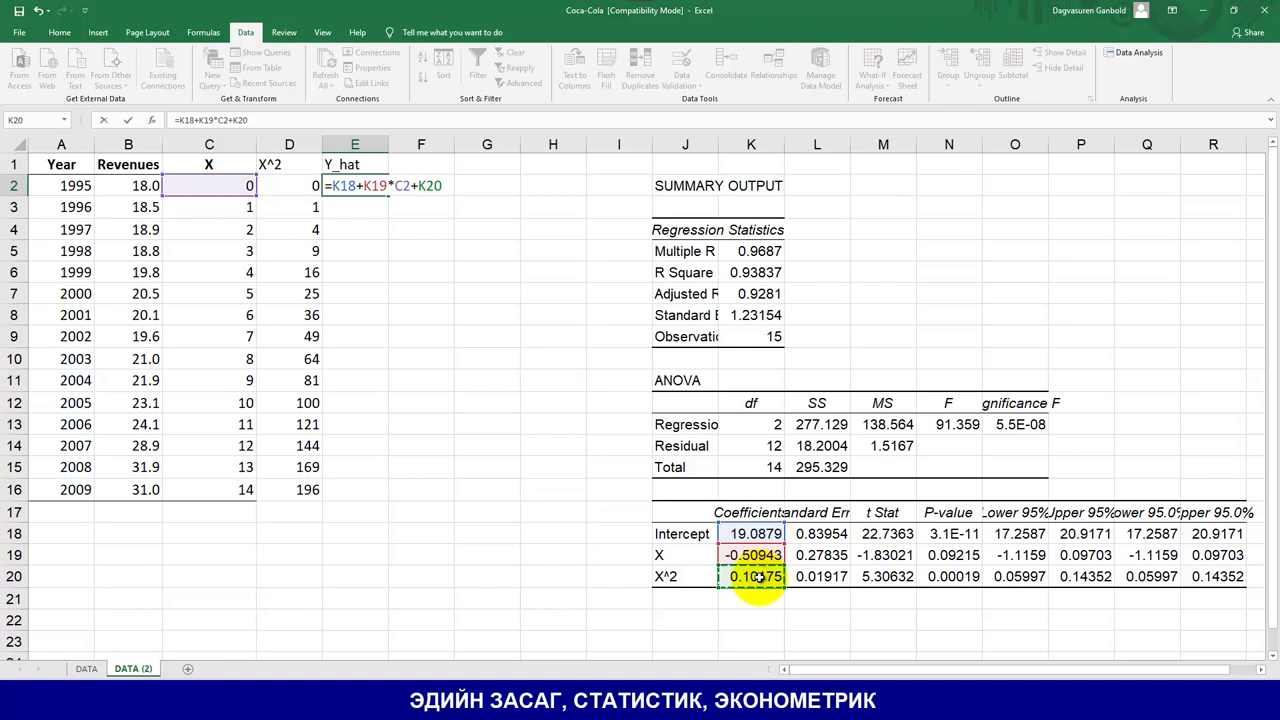
{"action": "type", "text": "*"}
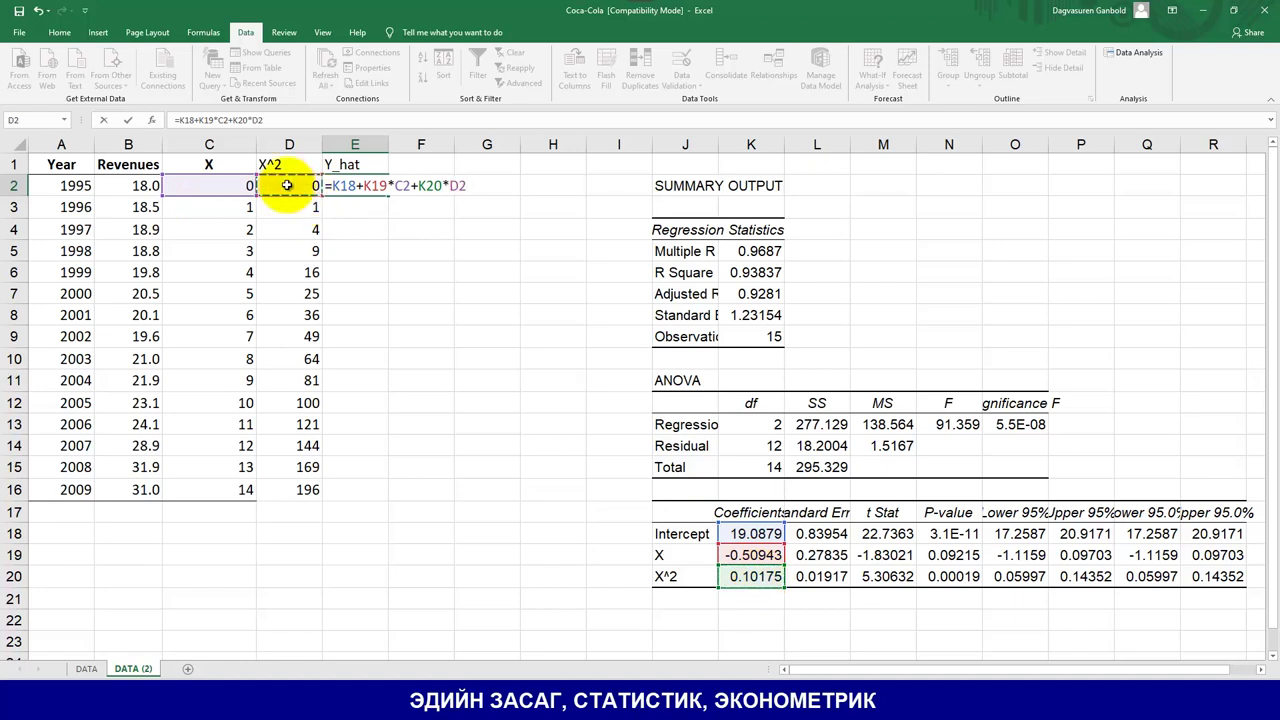
{"action": "key", "text": "Return"}
Step: Make the coefficient references in E2 absolute as =$K$18+$K$19*C2+$K$20*D2 and fill the formula down to E16
{"action": "double_click", "coordinate": [338, 188]}
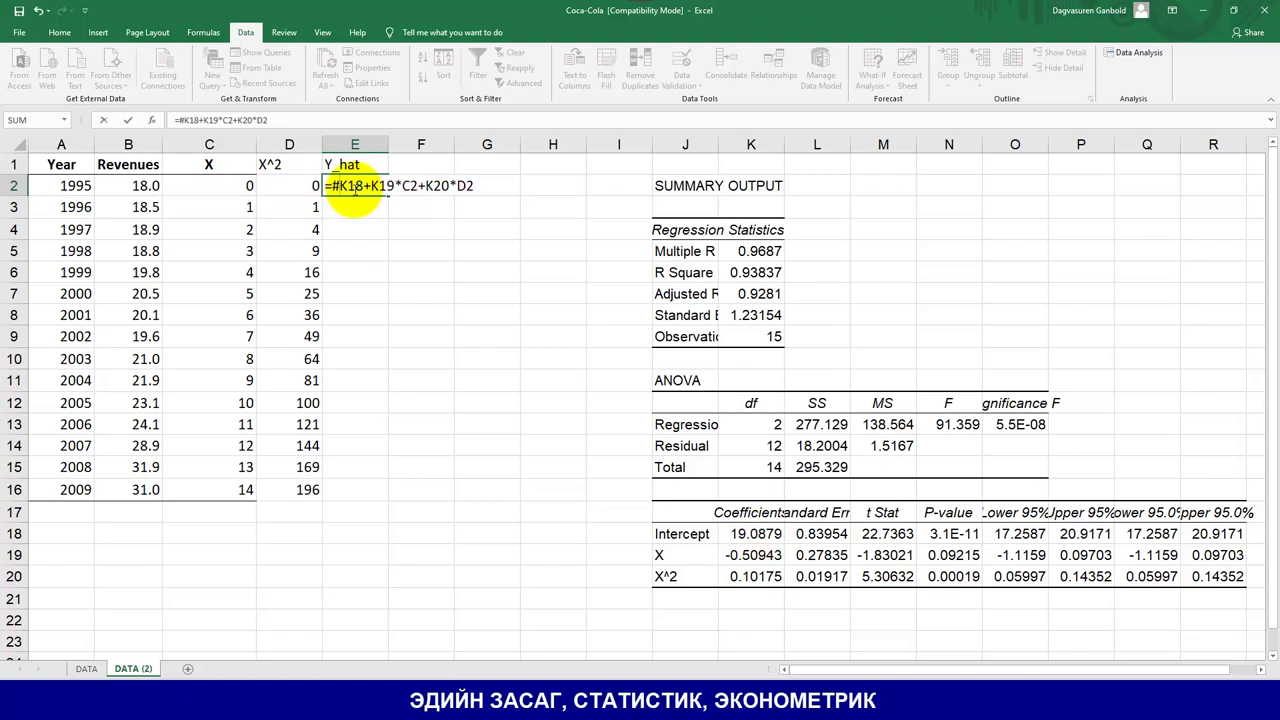
{"action": "type", "text": "$"}
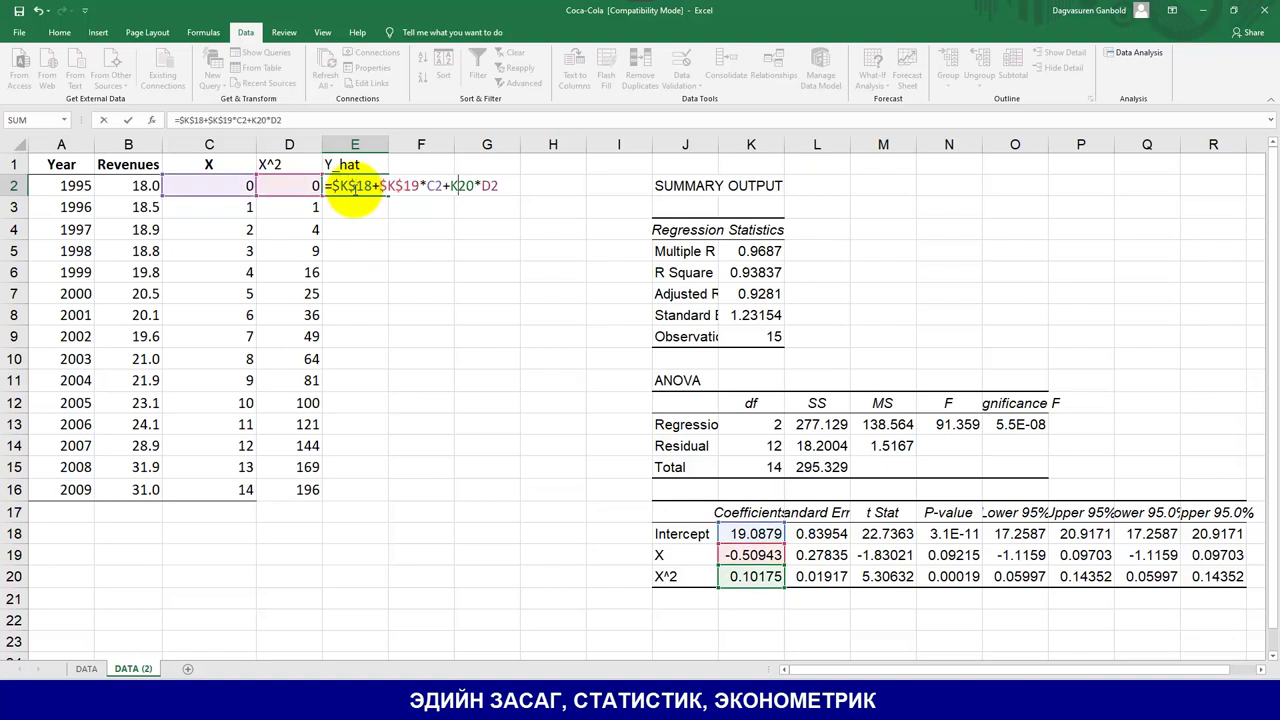
{"action": "key", "text": "Return"}
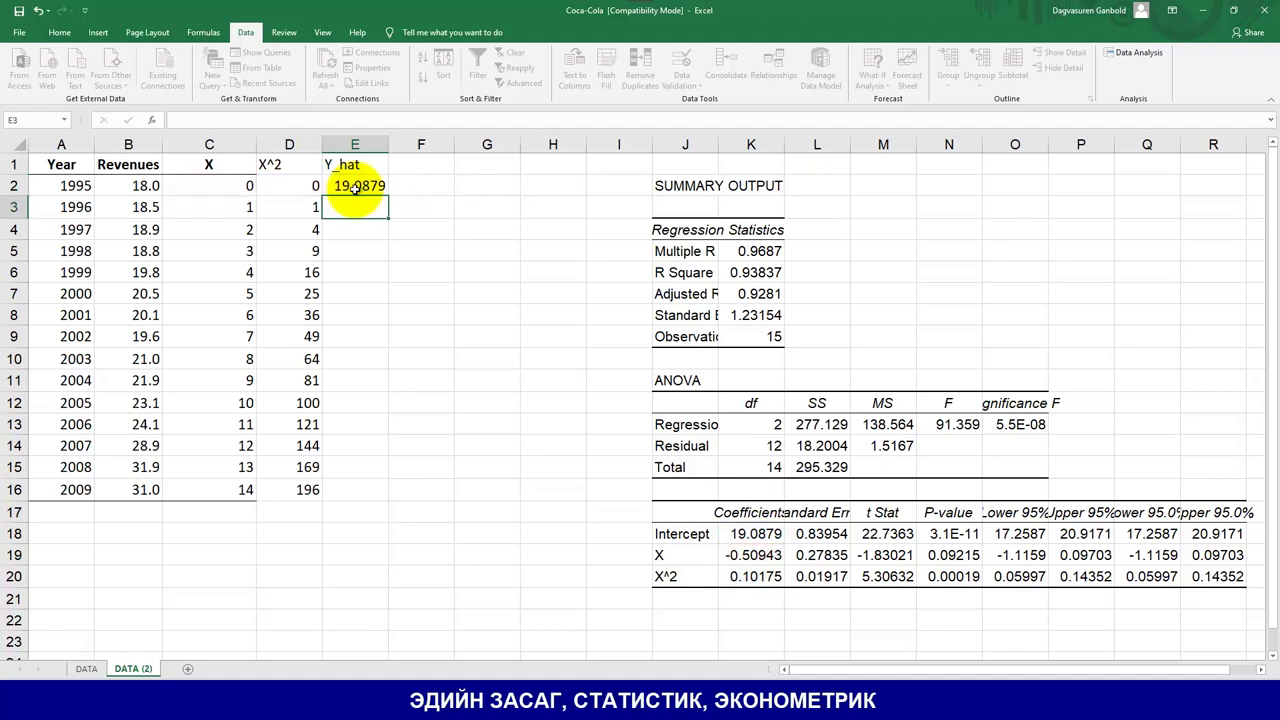
{"action": "left_click", "coordinate": [382, 196]}
{"action": "left_click_drag", "start_coordinate": [374, 523], "coordinate": [381, 490]}
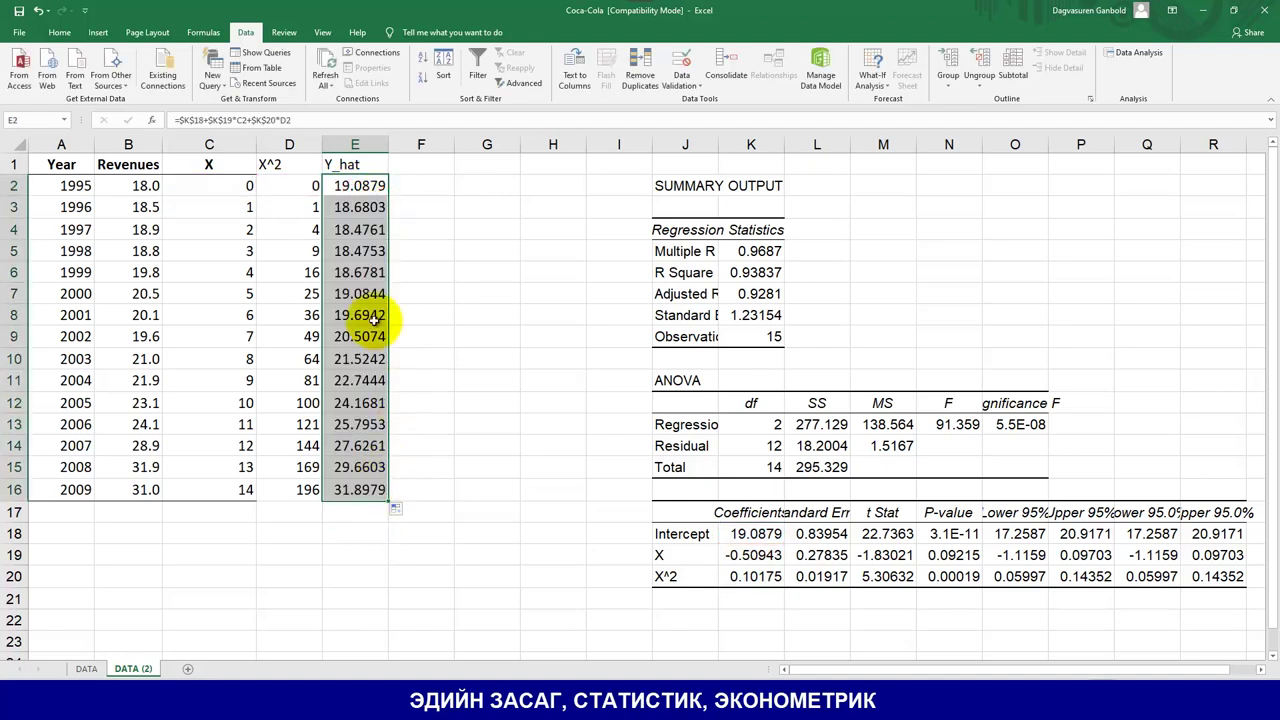
Step: Compare the actual 1995 revenue in B2 with its fitted value in E2
{"action": "left_click", "coordinate": [130, 188]}
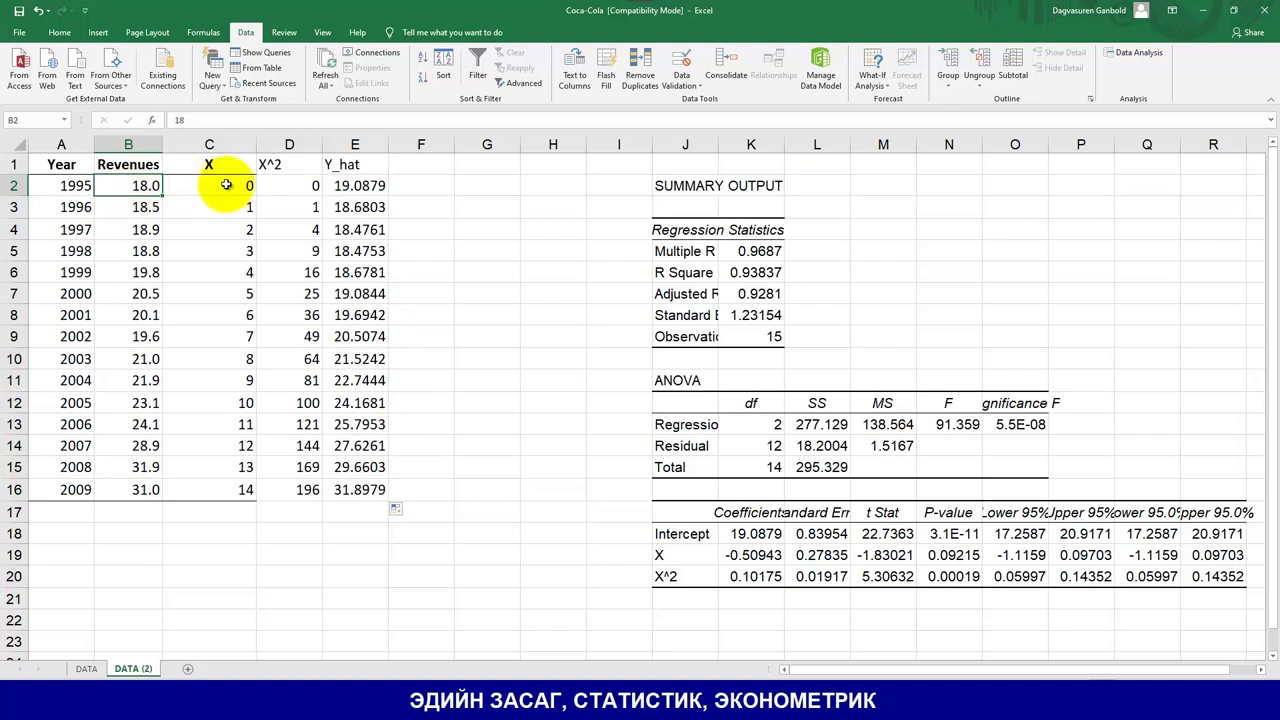
{"action": "left_click", "coordinate": [352, 190]}
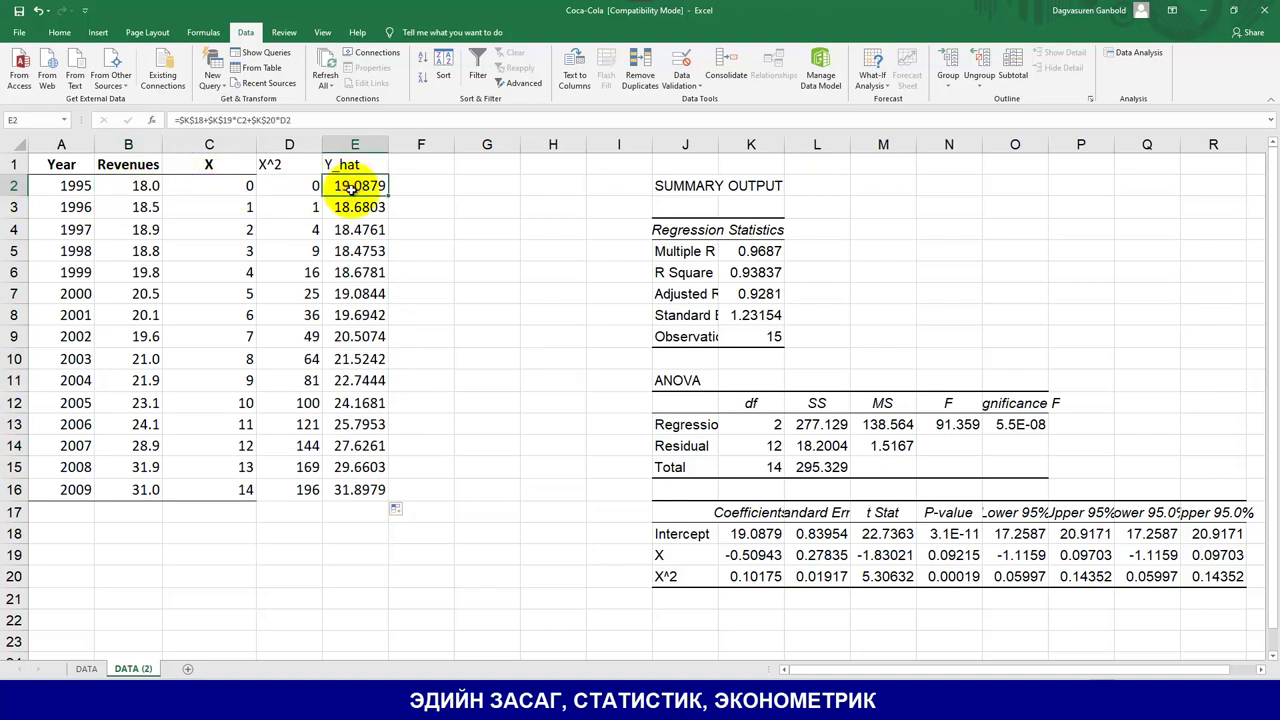
{"action": "left_click", "coordinate": [146, 186]}
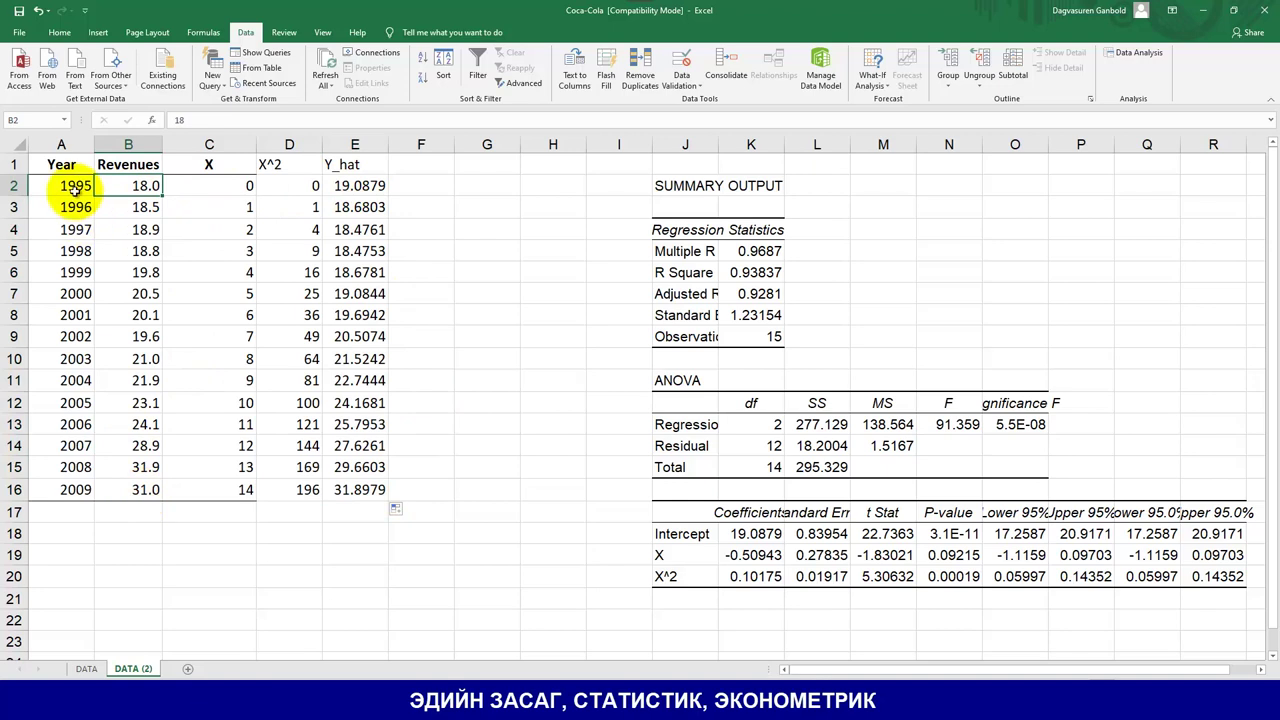
Step: Try to plot A1:B16 as a Line with Markers chart with Year and Revenues as separate series, and delete that chart
{"action": "left_click_drag", "start_coordinate": [66, 168], "coordinate": [150, 489]}
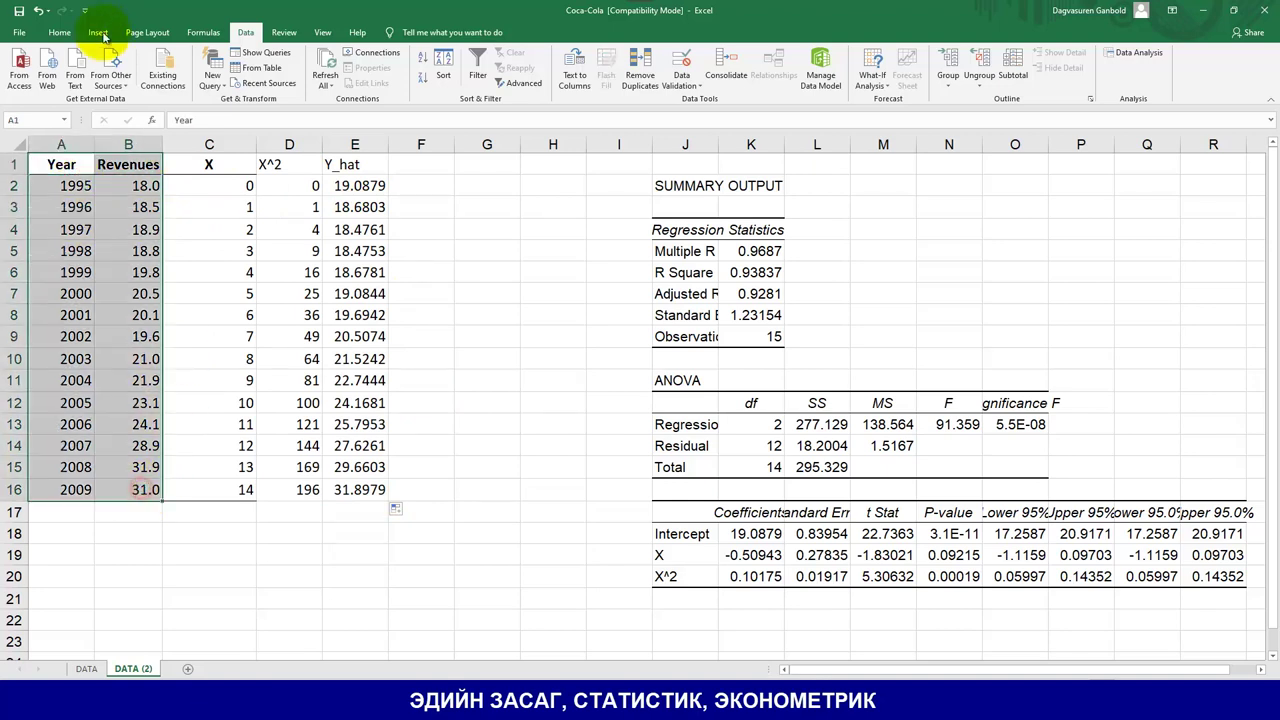
{"action": "key", "text": "alt+n"}
{"action": "left_click", "coordinate": [585, 99]}
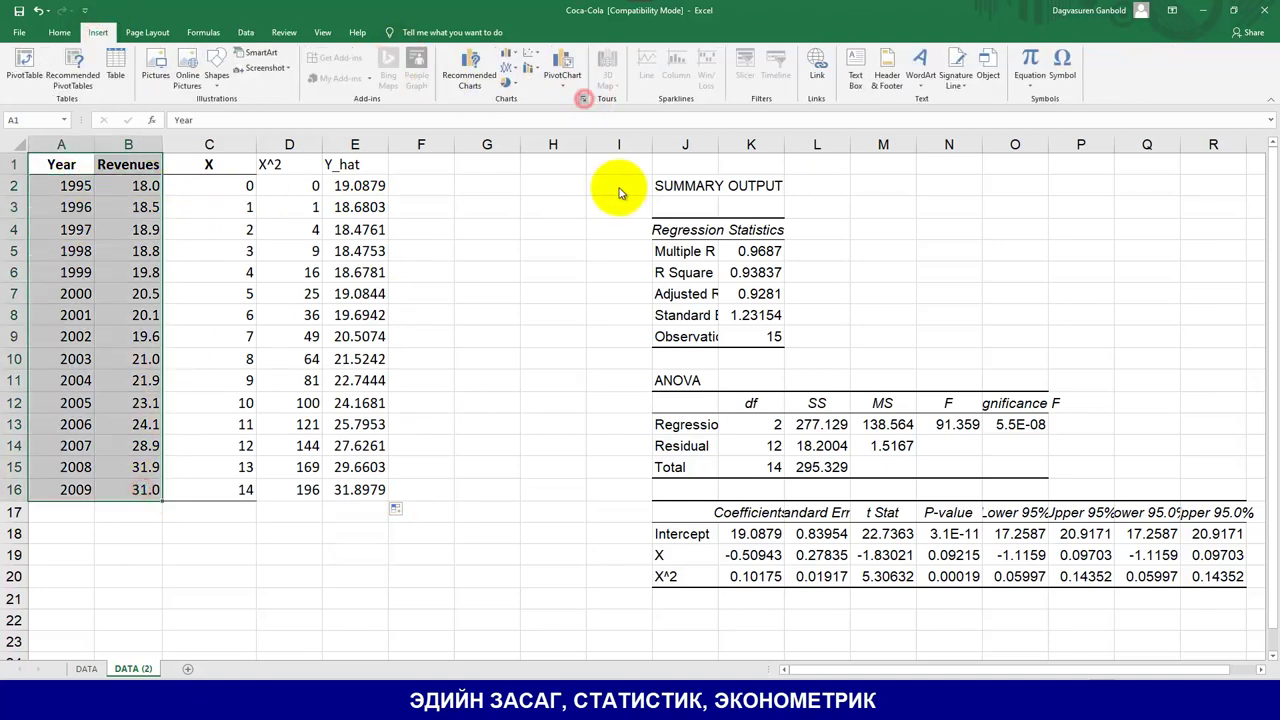
{"action": "left_click", "coordinate": [546, 180]}
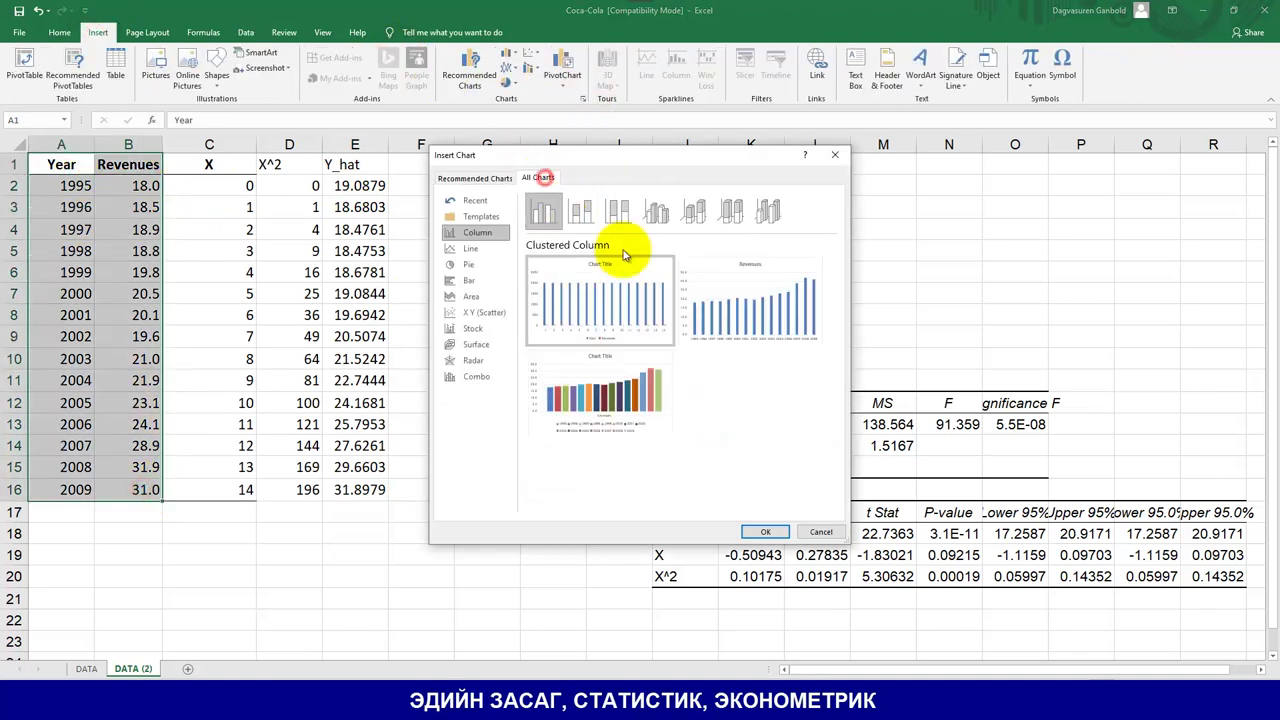
{"action": "left_click", "coordinate": [476, 249]}
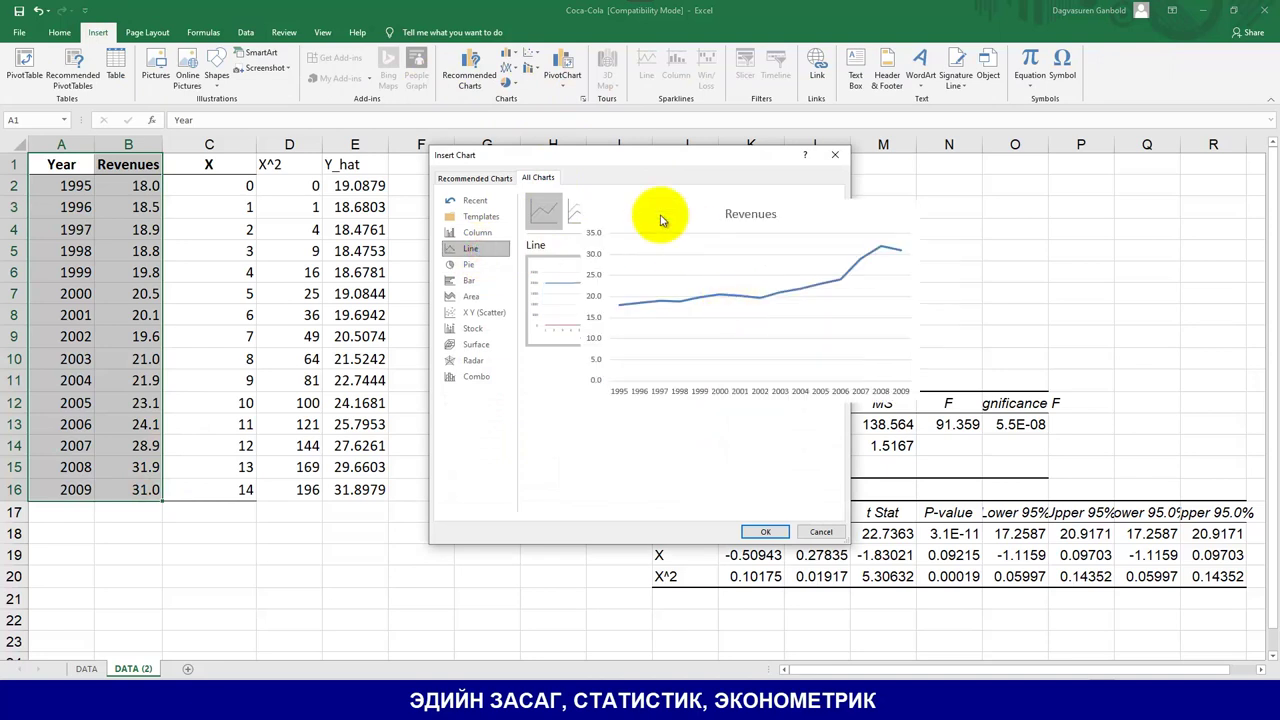
{"action": "left_click", "coordinate": [656, 211]}
{"action": "left_click", "coordinate": [765, 531]}
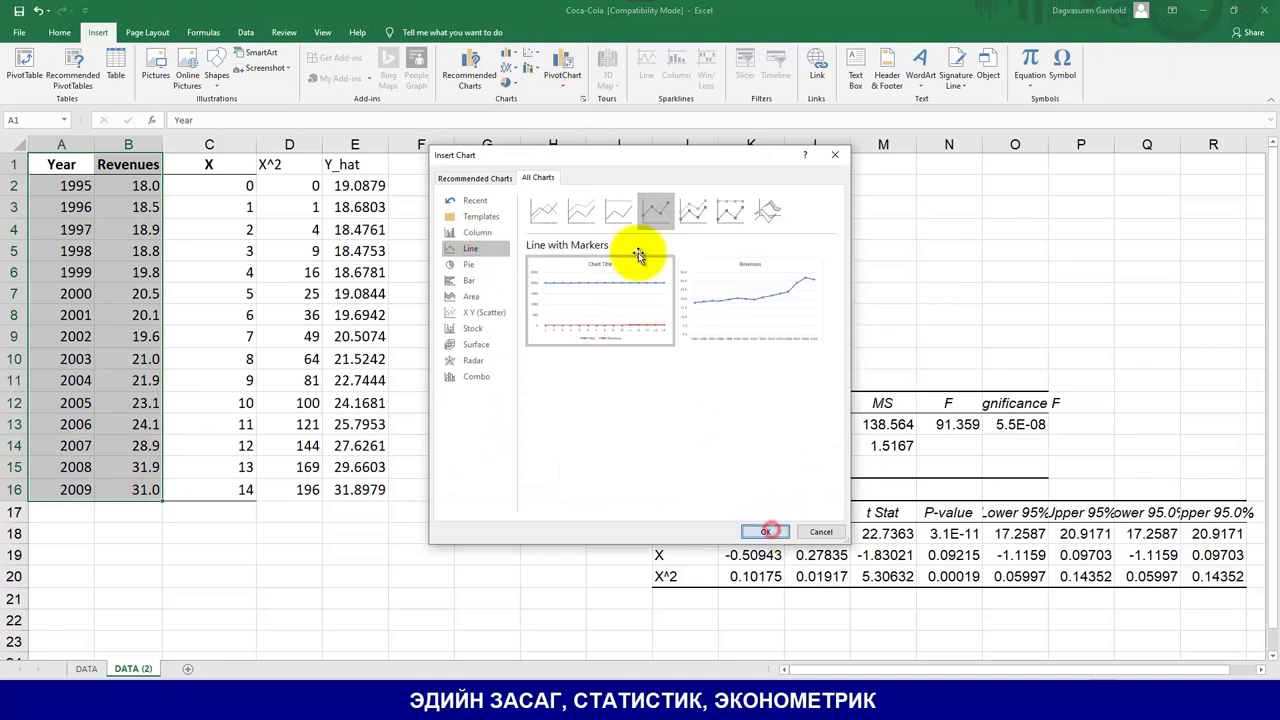
{"action": "left_click_drag", "start_coordinate": [553, 488], "coordinate": [586, 434]}
{"action": "left_click", "coordinate": [582, 290]}
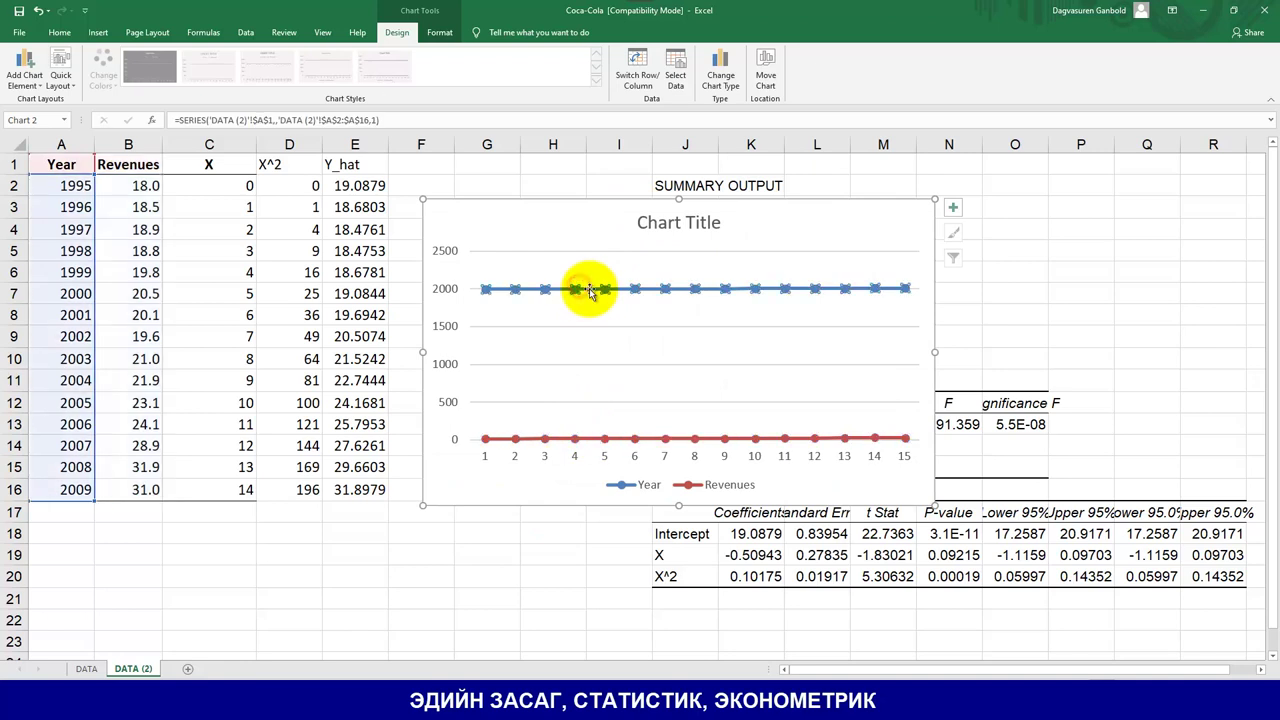
{"action": "key", "text": "Escape"}
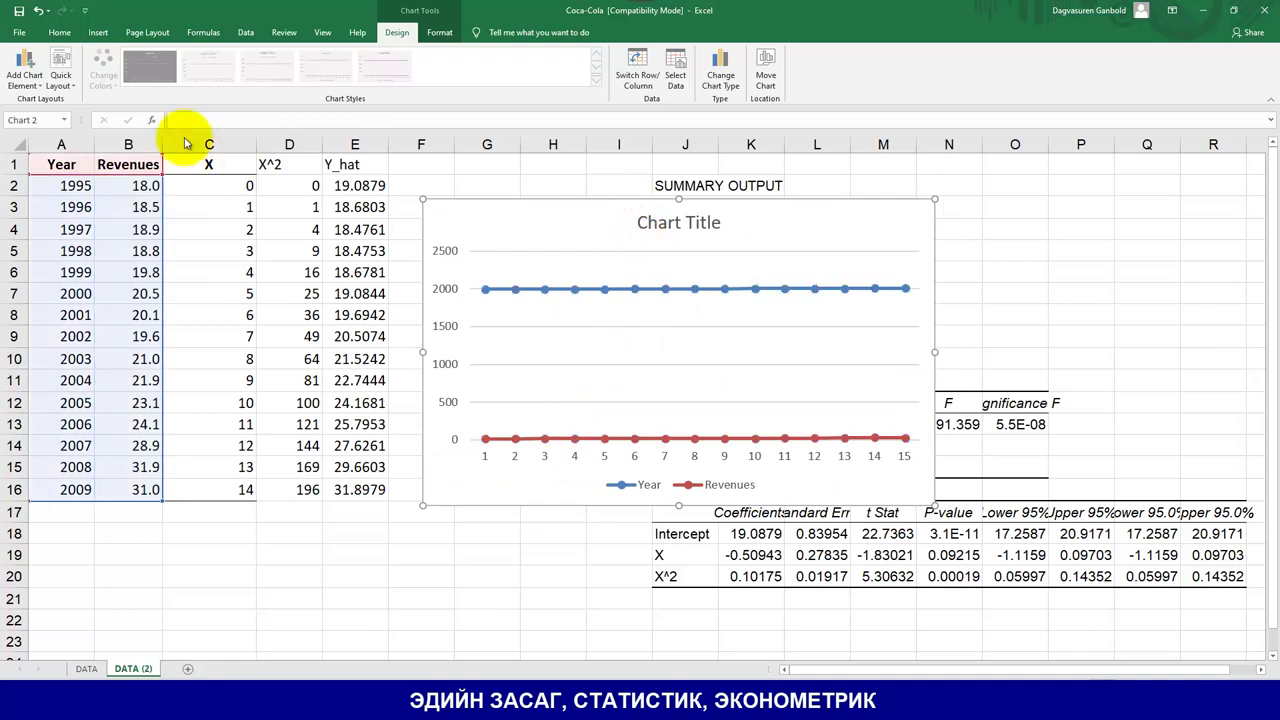
{"action": "key", "text": "Delete"}
Step: Insert a Line with Markers chart from A1:B16 that plots only Revenues against the years, and place it beside the data
{"action": "left_click", "coordinate": [98, 32]}
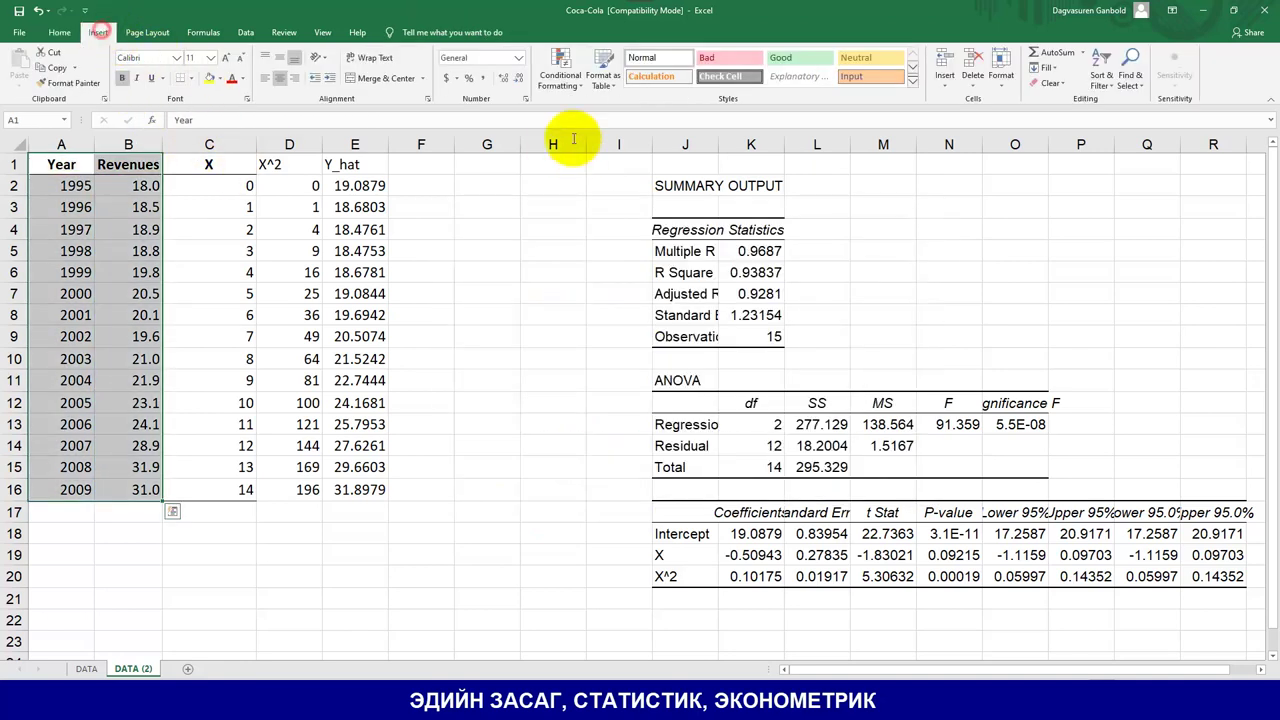
{"action": "left_click", "coordinate": [582, 99]}
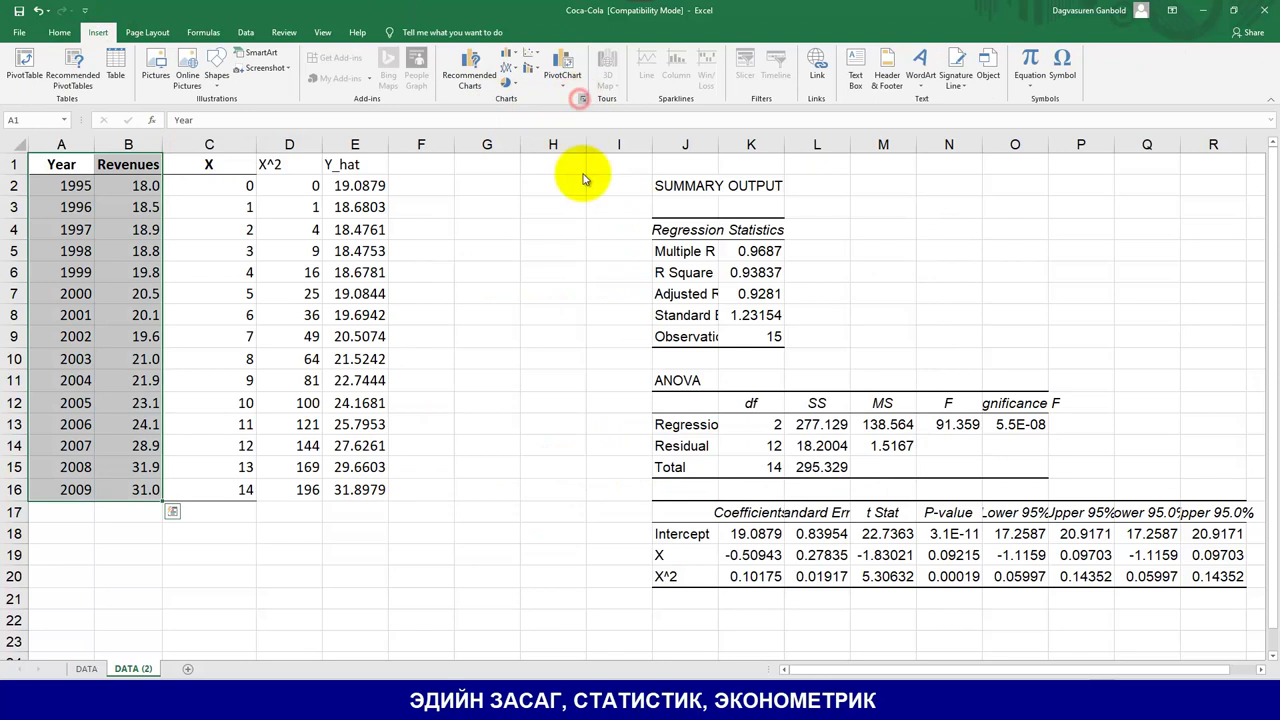
{"action": "left_click", "coordinate": [549, 177]}
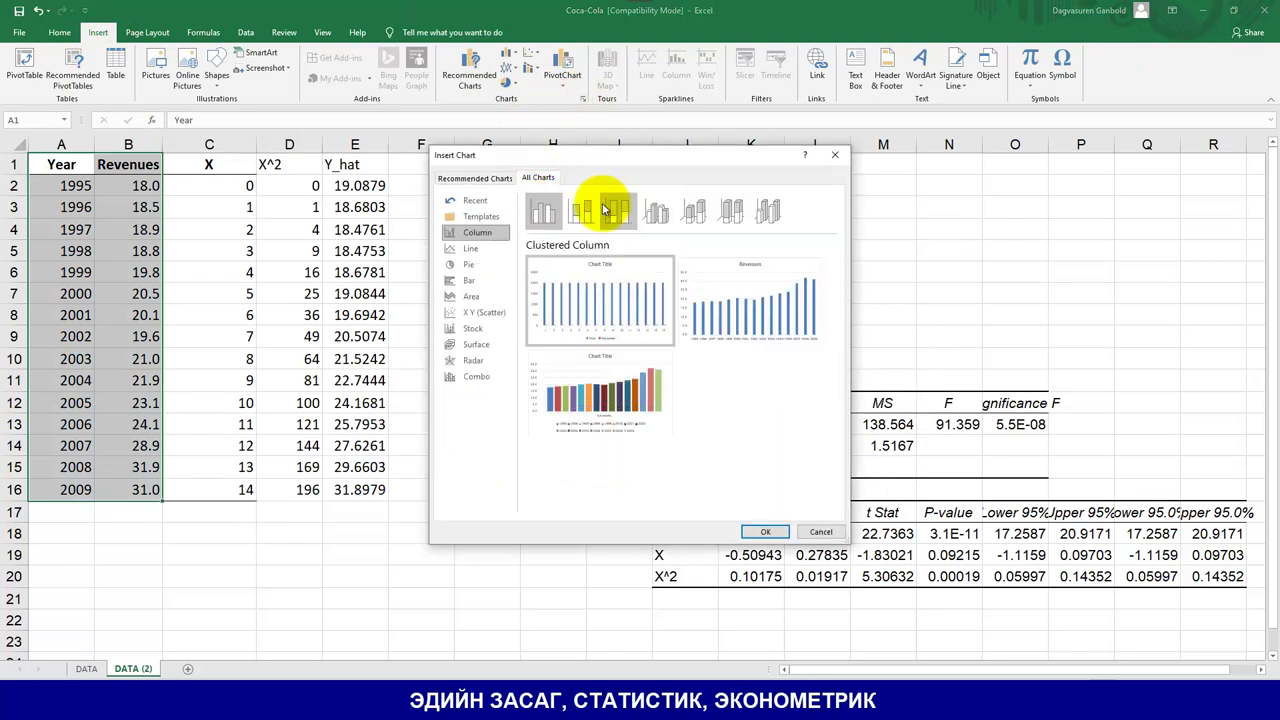
{"action": "left_click", "coordinate": [471, 249]}
{"action": "left_click", "coordinate": [655, 224]}
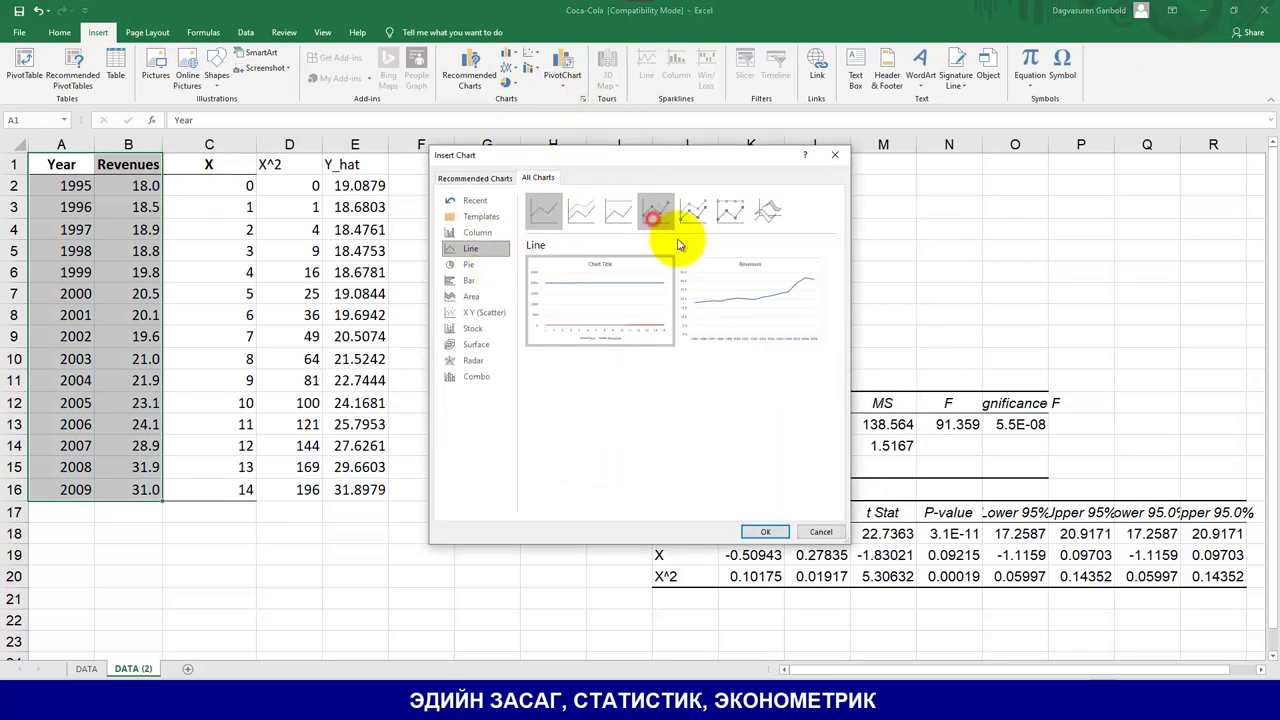
{"action": "left_click", "coordinate": [752, 532]}
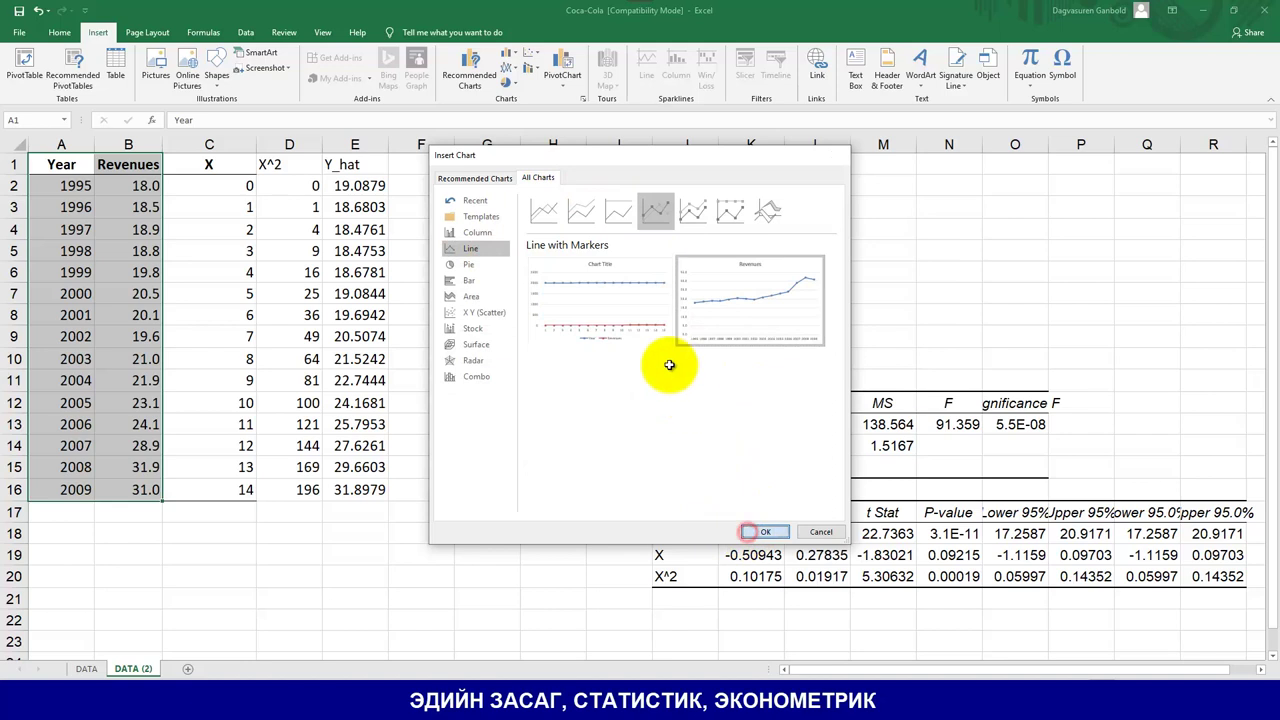
{"action": "left_click_drag", "start_coordinate": [604, 225], "coordinate": [656, 197]}
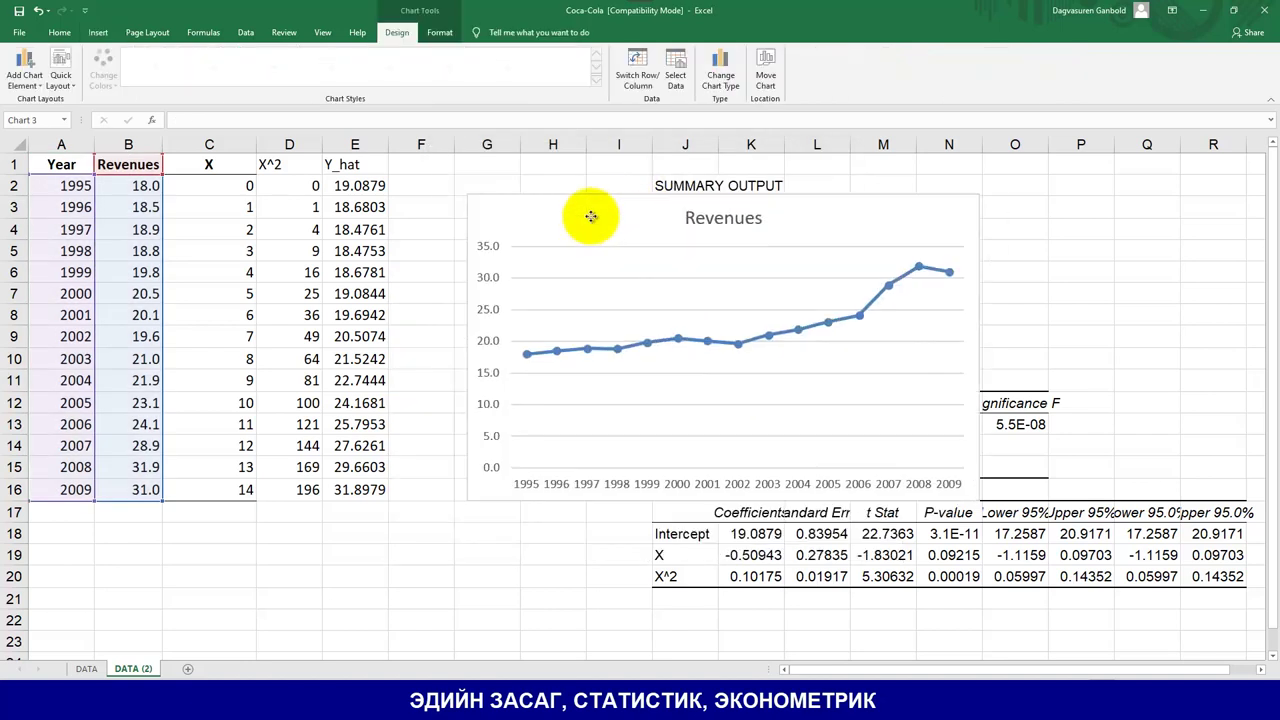
Step: Open the data source settings of the Revenues chart
{"action": "right_click", "coordinate": [648, 358]}
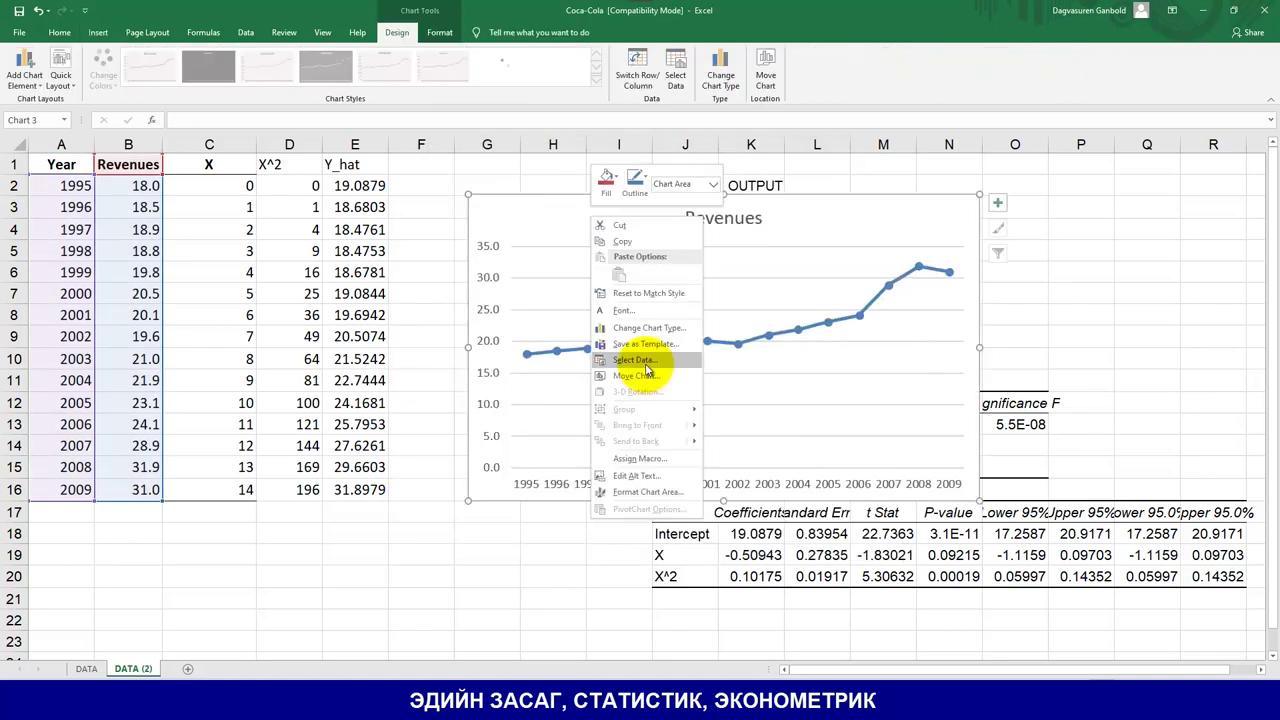
{"action": "left_click", "coordinate": [646, 362]}
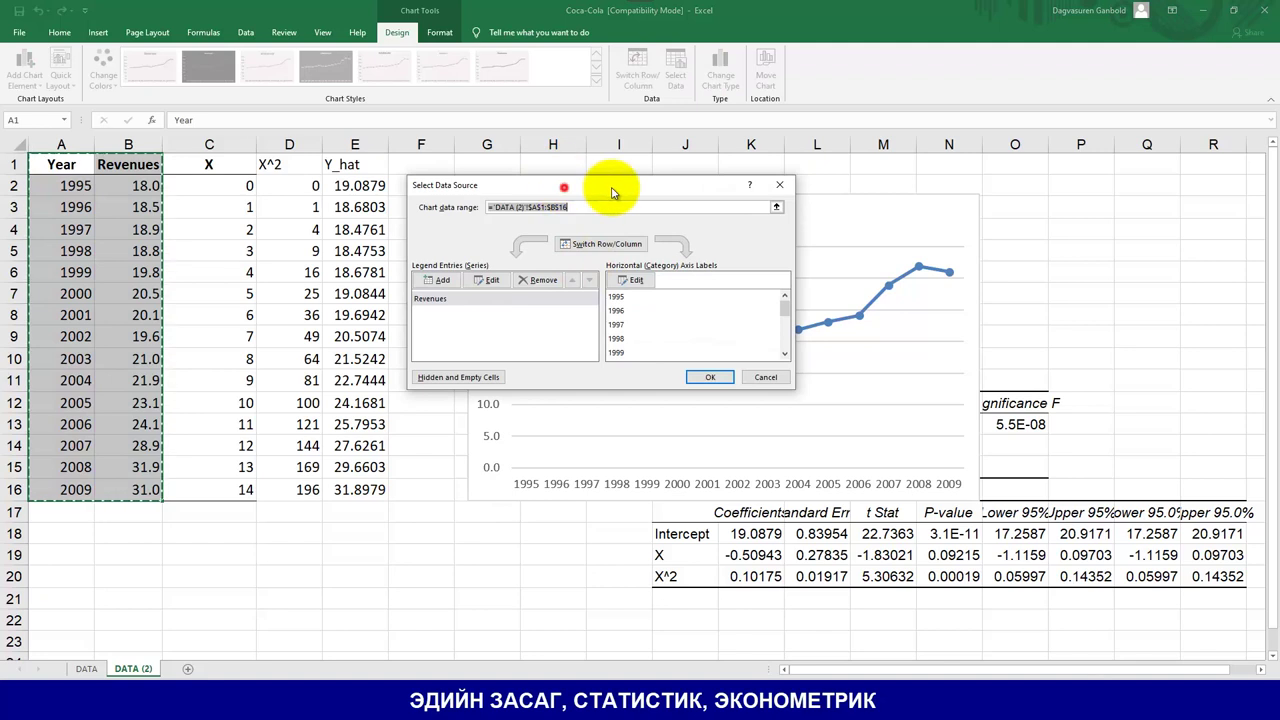
Step: Add a series to the Revenues chart and take its name from the Y_hat header in E1
{"action": "left_click_drag", "start_coordinate": [608, 186], "coordinate": [656, 186]}
{"action": "left_click", "coordinate": [532, 280]}
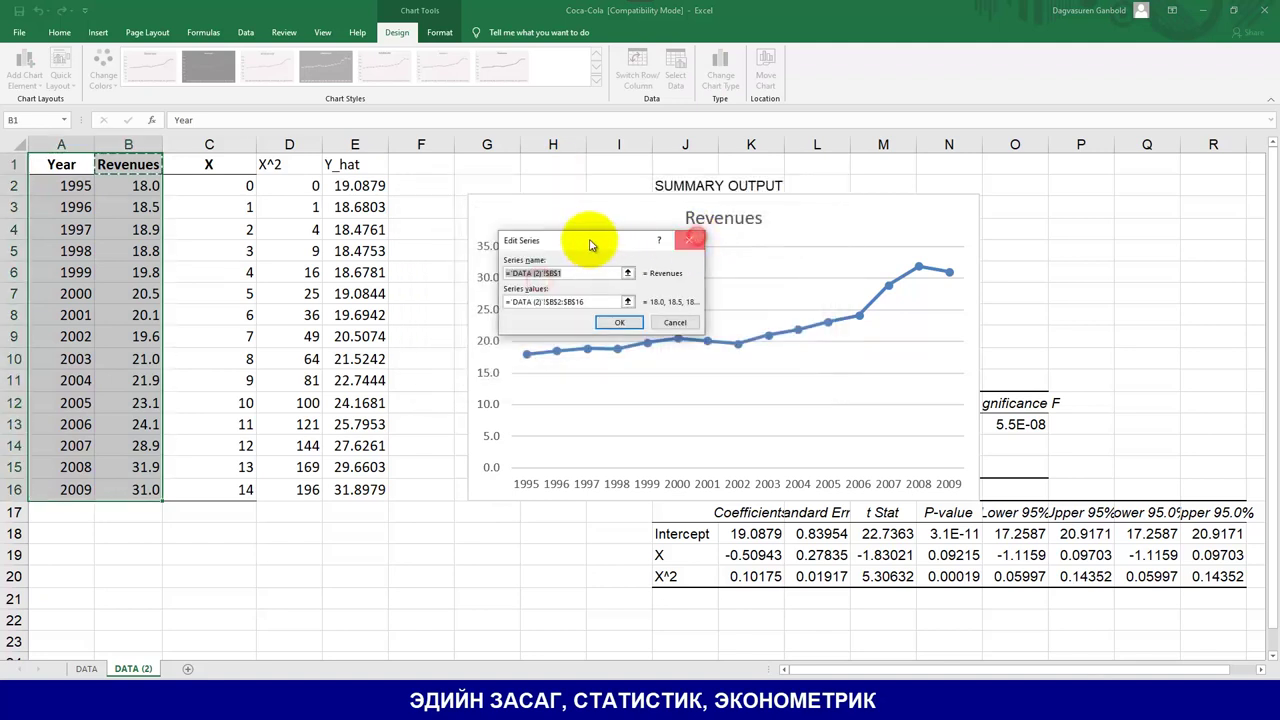
{"action": "key", "text": "Escape"}
{"action": "left_click", "coordinate": [480, 277]}
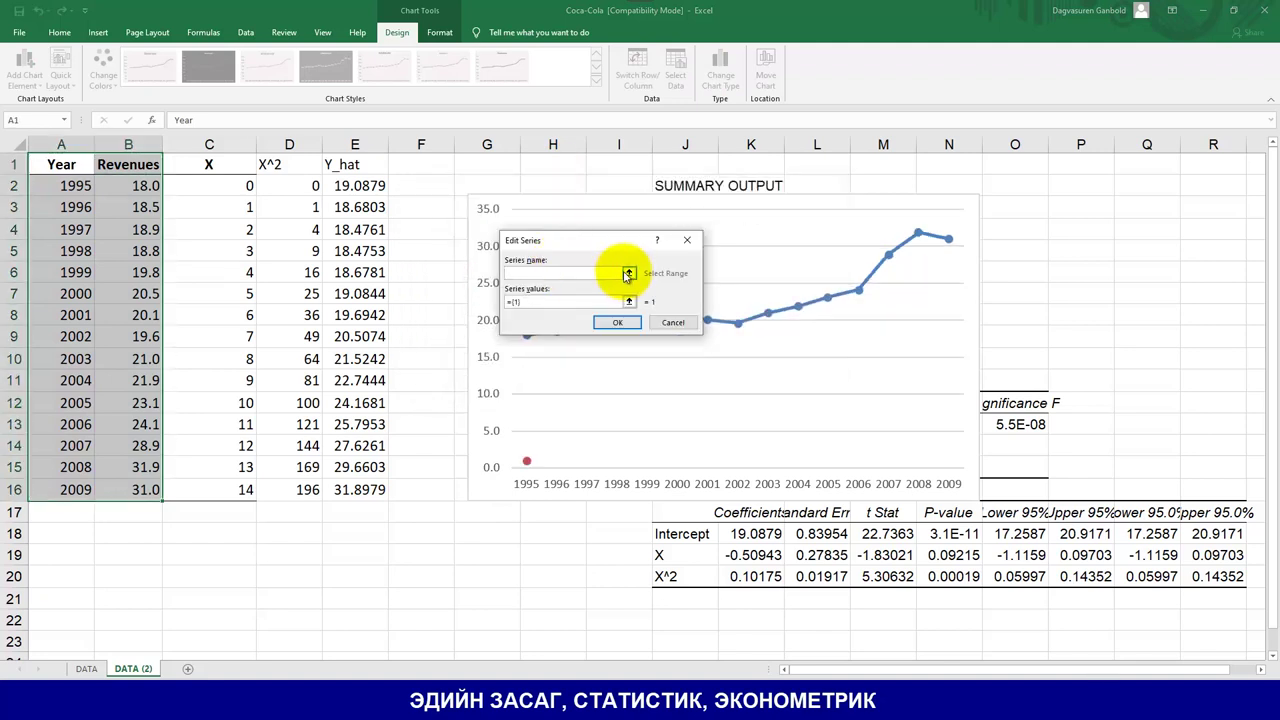
{"action": "left_click", "coordinate": [354, 164]}
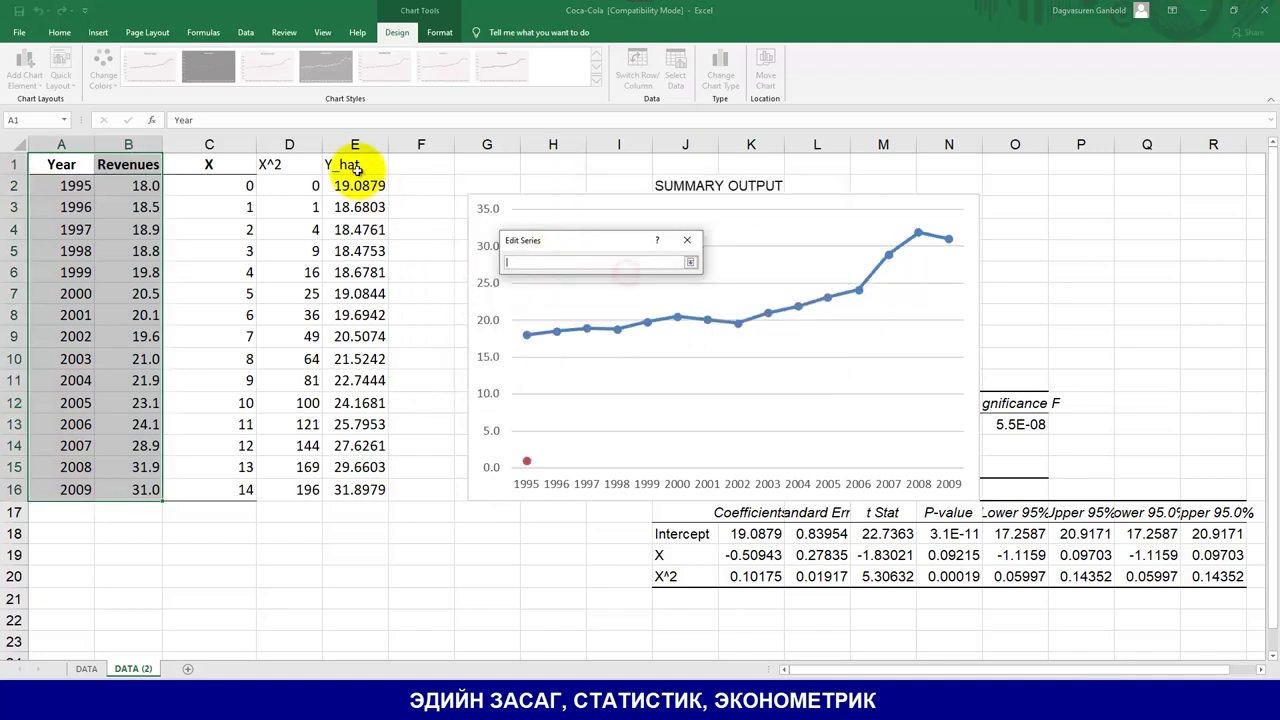
{"action": "left_click", "coordinate": [689, 262]}
Step: Set the new series' values to E2:E16 and apply the updated data source to the chart
{"action": "left_click", "coordinate": [626, 298]}
{"action": "left_click_drag", "start_coordinate": [358, 186], "coordinate": [400, 491]}
{"action": "left_click", "coordinate": [690, 263]}
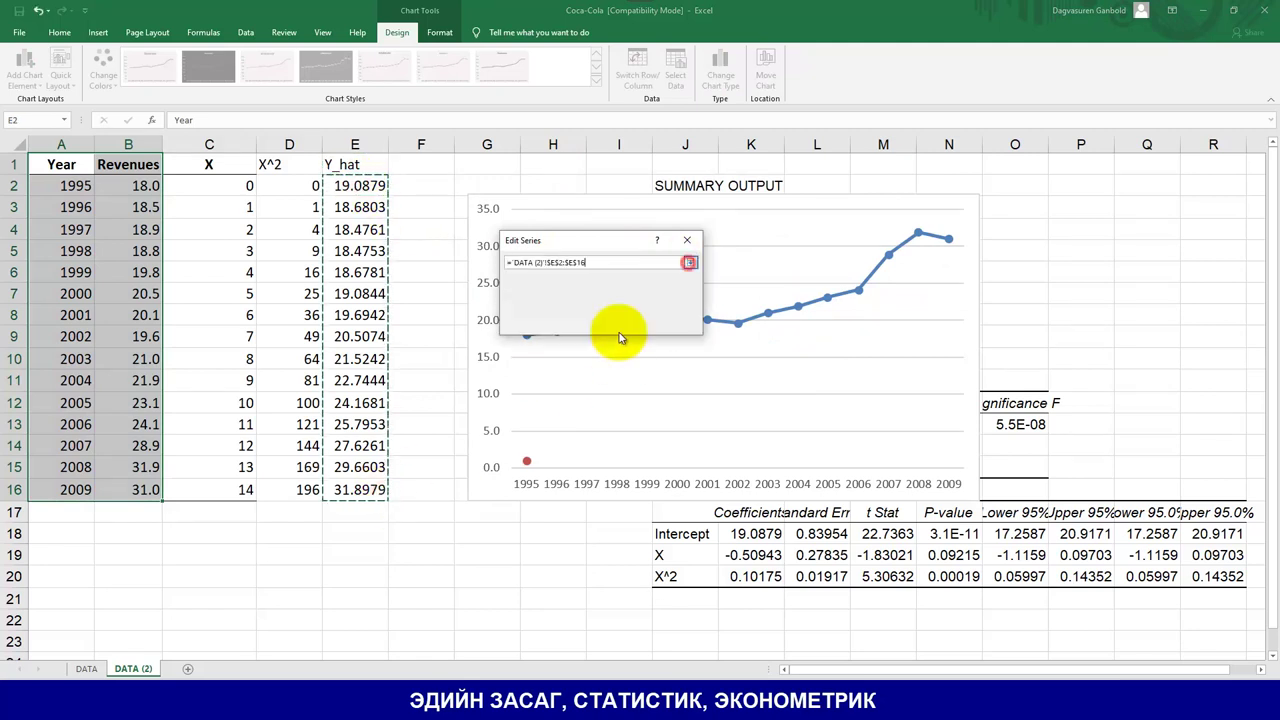
{"action": "left_click", "coordinate": [622, 323]}
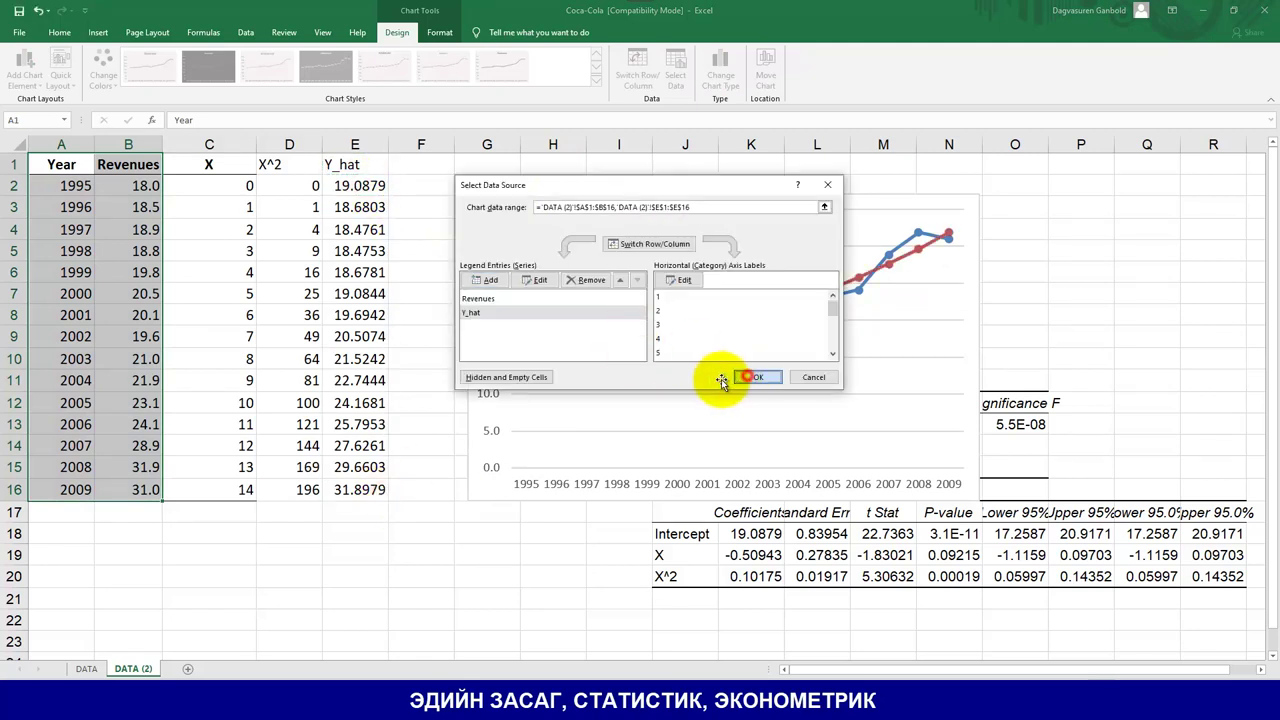
{"action": "left_click", "coordinate": [831, 374]}
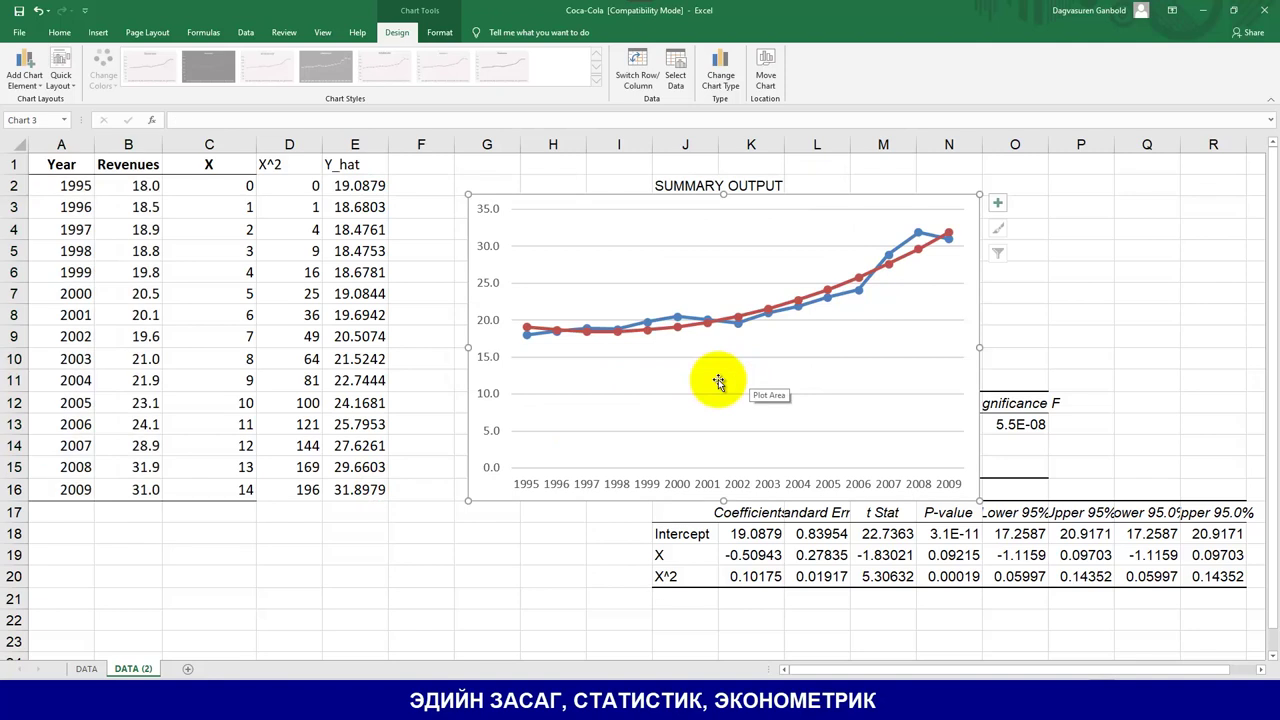
Step: Compare the trend chart on the DATA sheet with the one on DATA (2)
{"action": "left_click", "coordinate": [86, 668]}
{"action": "left_click_drag", "start_coordinate": [986, 175], "coordinate": [771, 177]}
{"action": "left_click_drag", "start_coordinate": [1067, 236], "coordinate": [1061, 236]}
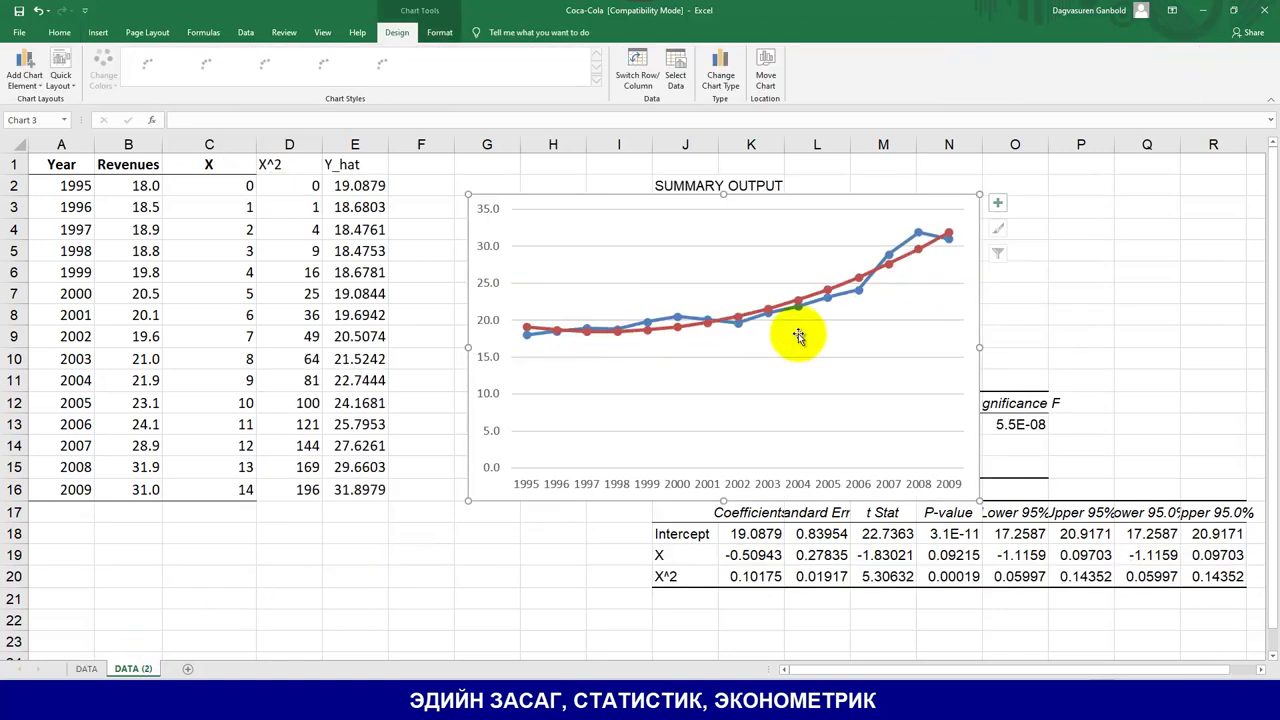
{"action": "key", "text": "ctrl+Page_Down"}
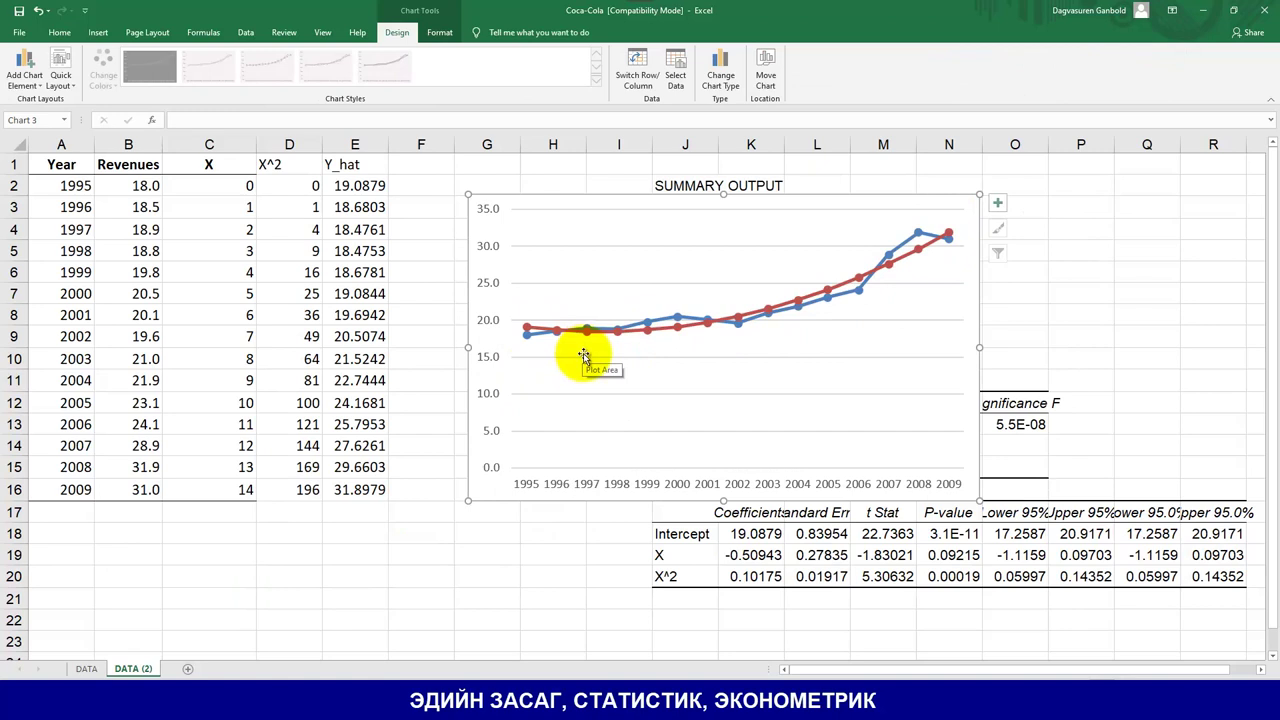
Step: Move the DATA (2) chart away from the Regression Statistics table and select the Adjusted R Square value in K7
{"action": "left_click_drag", "start_coordinate": [608, 194], "coordinate": [963, 197]}
{"action": "left_click_drag", "start_coordinate": [969, 191], "coordinate": [969, 193]}
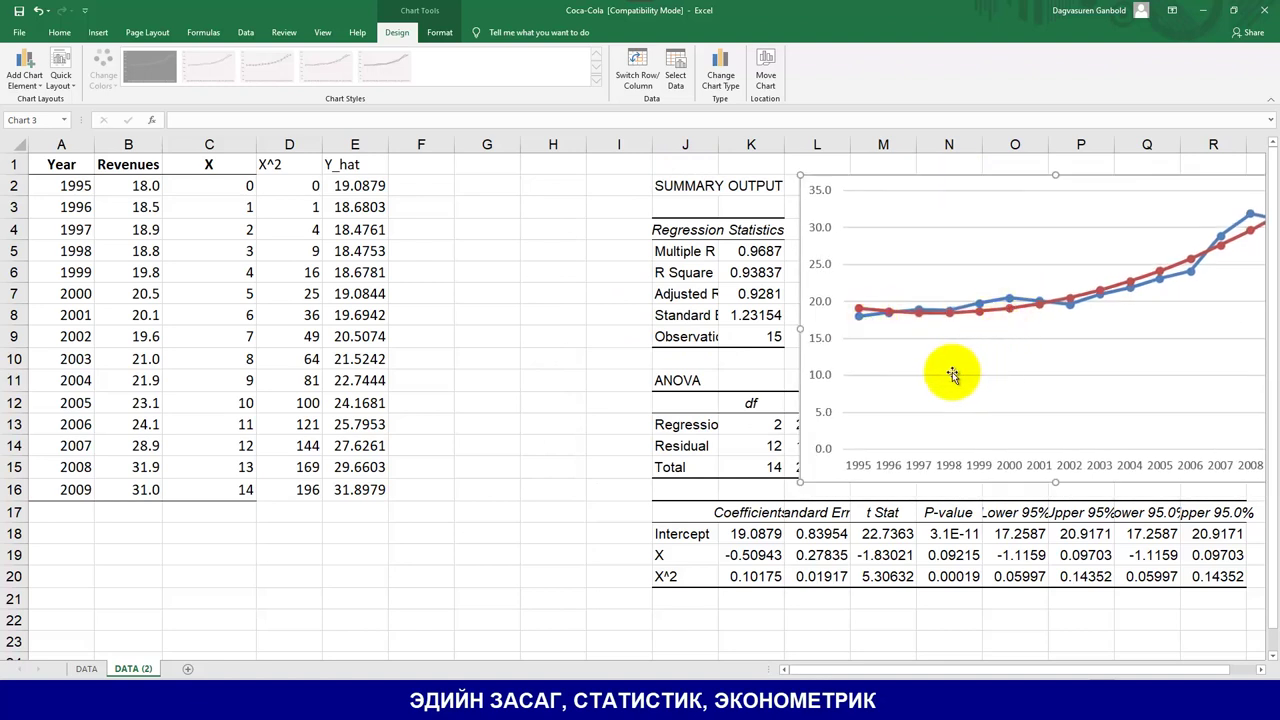
{"action": "left_click", "coordinate": [744, 294]}
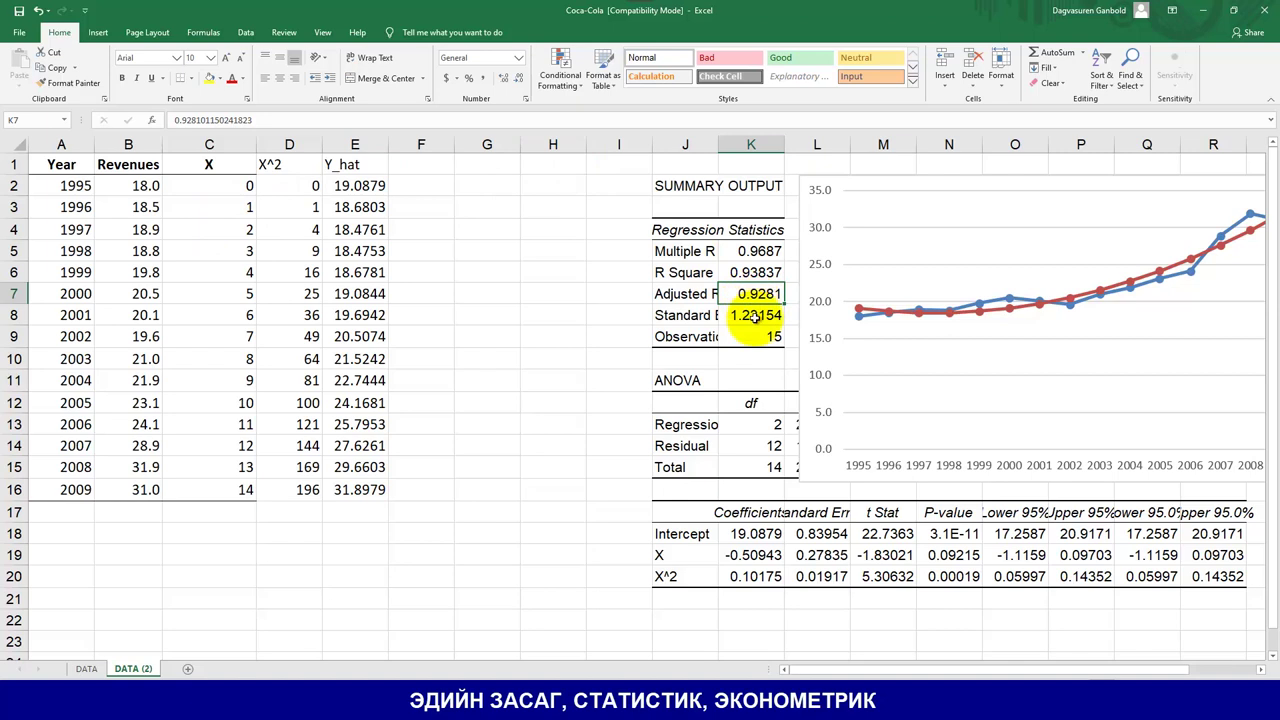
Step: On the DATA sheet, move the chart clear of the Regression Statistics table and select the Adjusted R Square value
{"action": "left_click", "coordinate": [86, 668]}
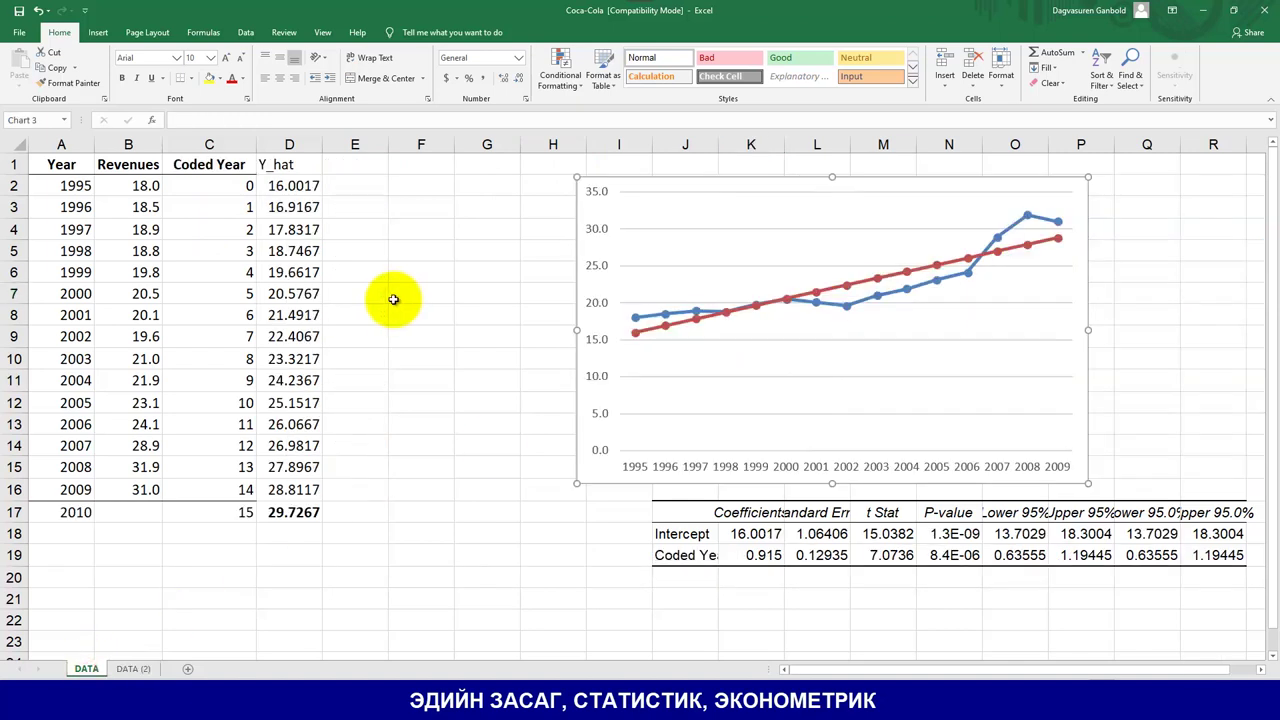
{"action": "left_click", "coordinate": [794, 177]}
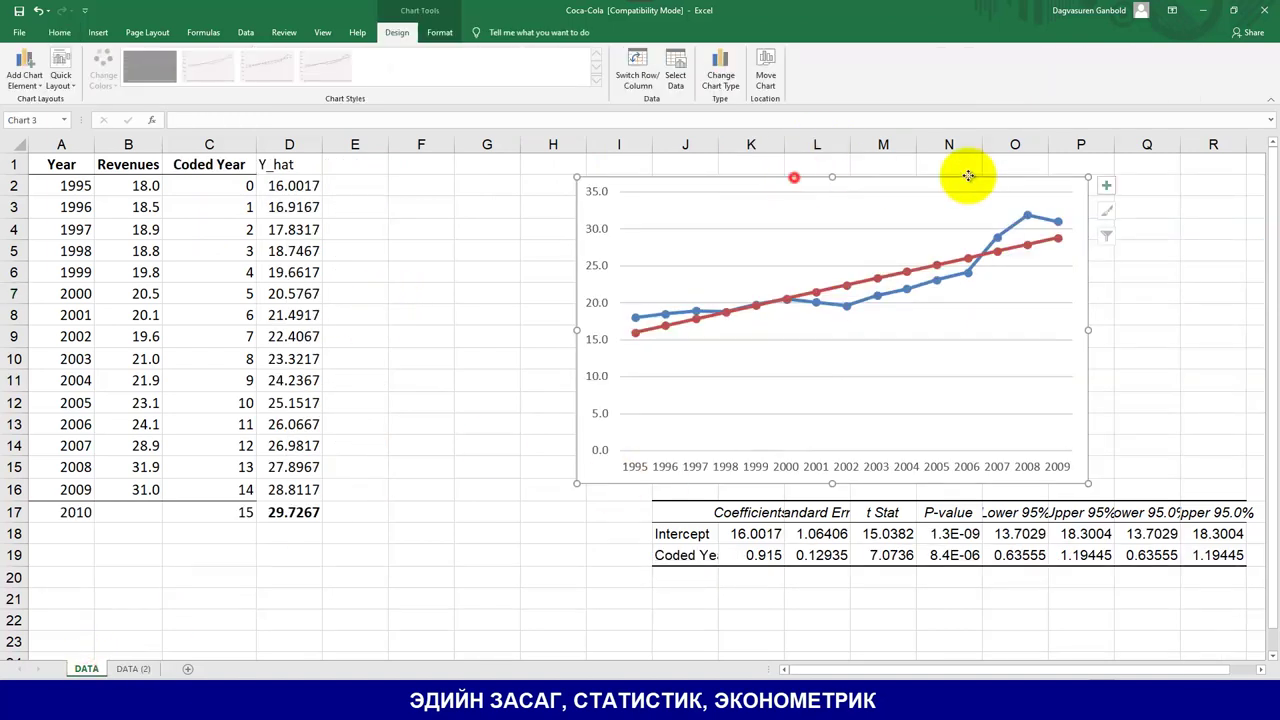
{"action": "left_click_drag", "start_coordinate": [968, 176], "coordinate": [1188, 168]}
{"action": "left_click", "coordinate": [750, 293]}
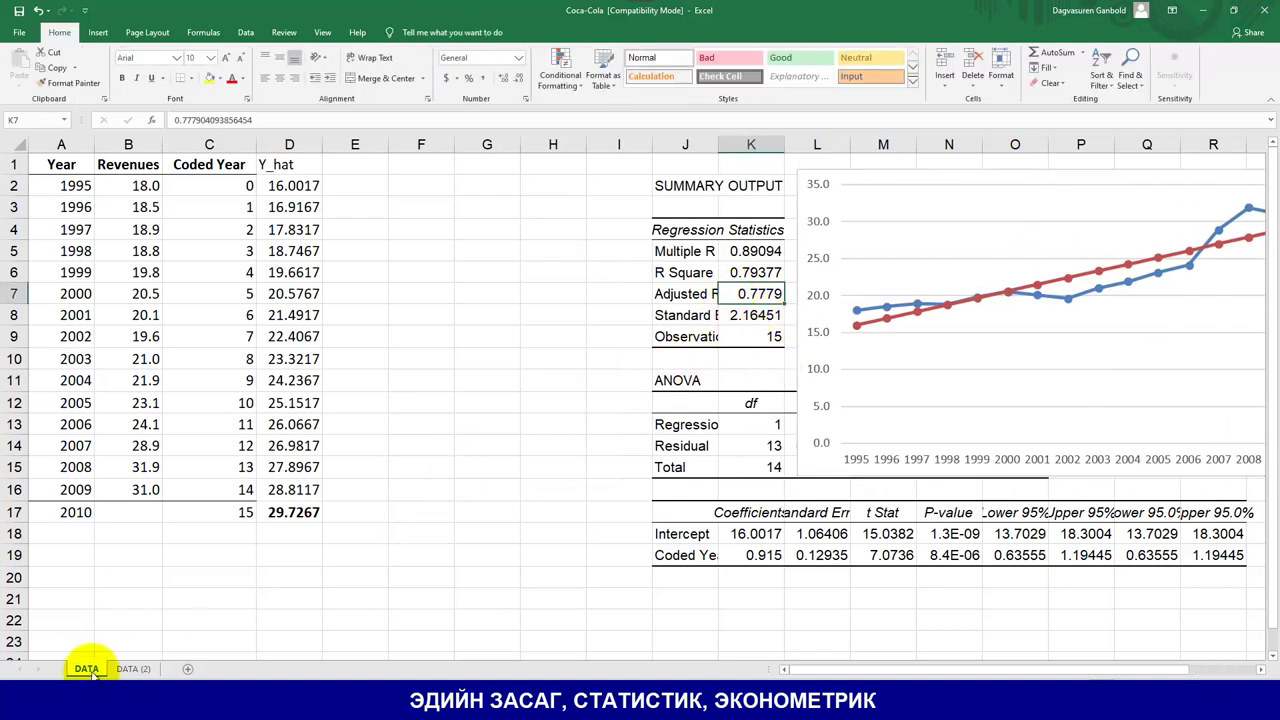
Step: On DATA (2), add a forecast row with year 2010 in A17 and X value 15 in C17
{"action": "left_click", "coordinate": [133, 669]}
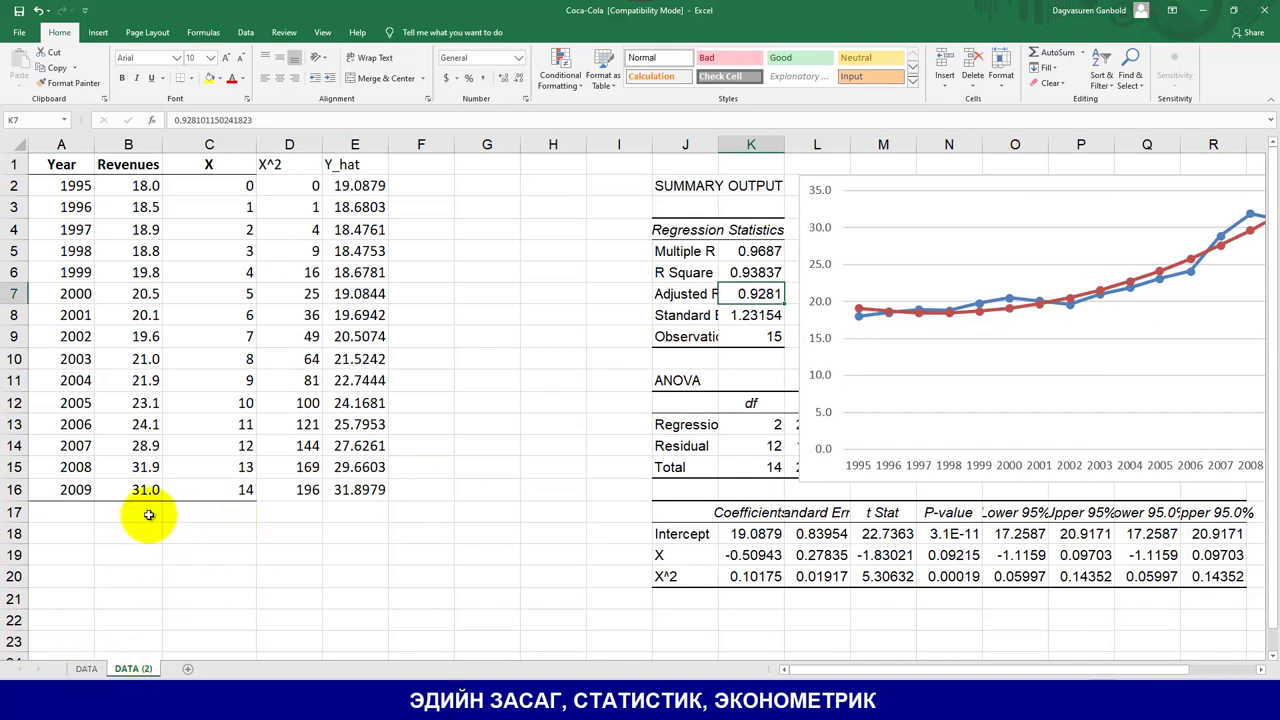
{"action": "key", "text": "Return"}
{"action": "left_click", "coordinate": [185, 512]}
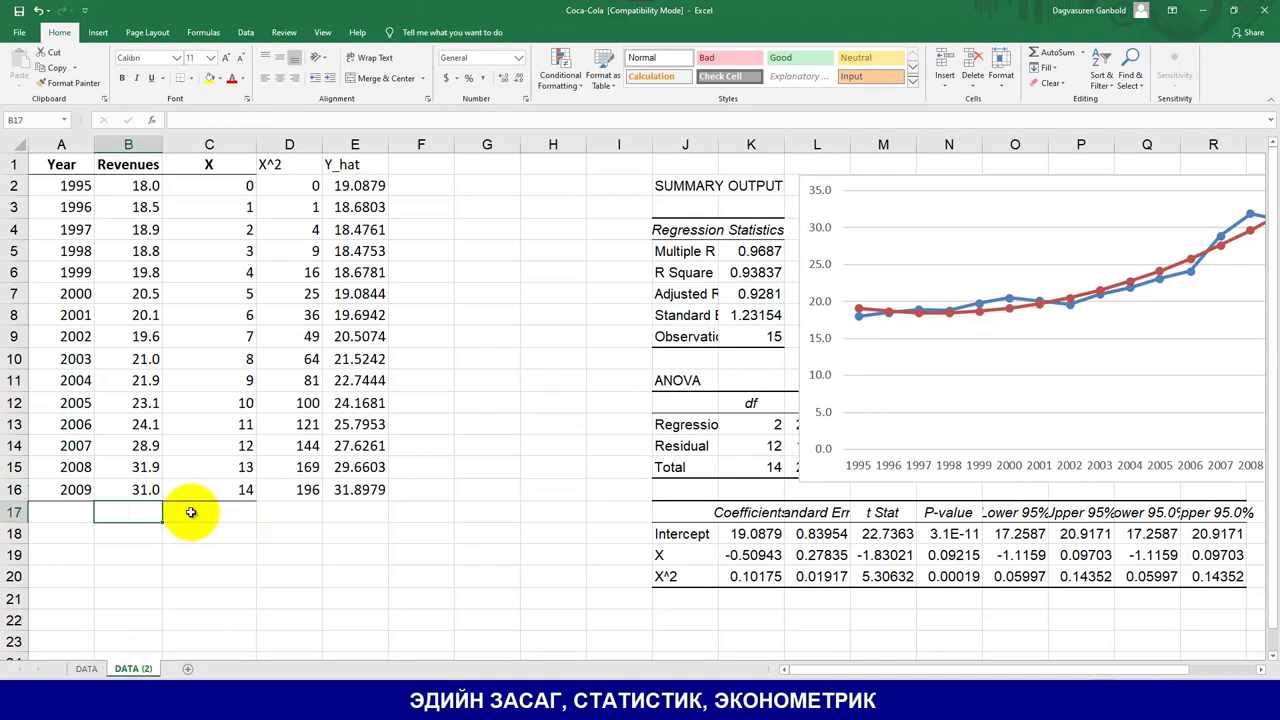
{"action": "left_click", "coordinate": [66, 510]}
{"action": "type", "text": "2010"}
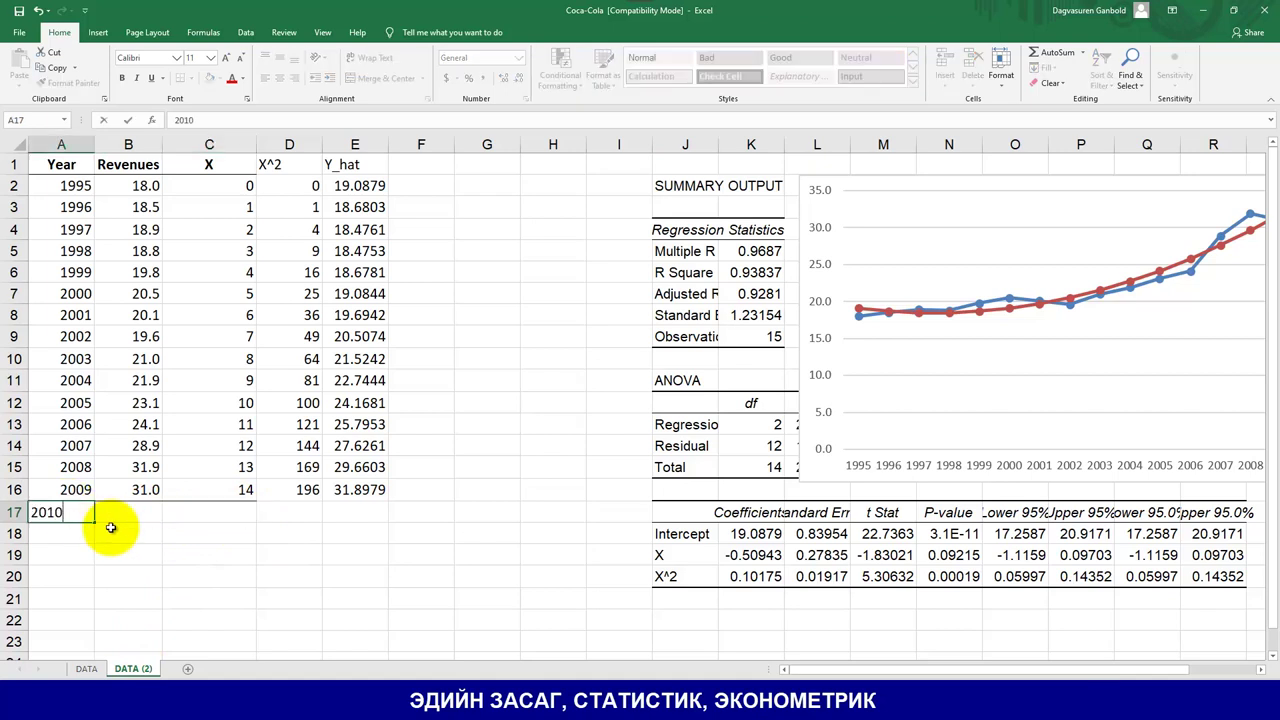
{"action": "left_click", "coordinate": [182, 515]}
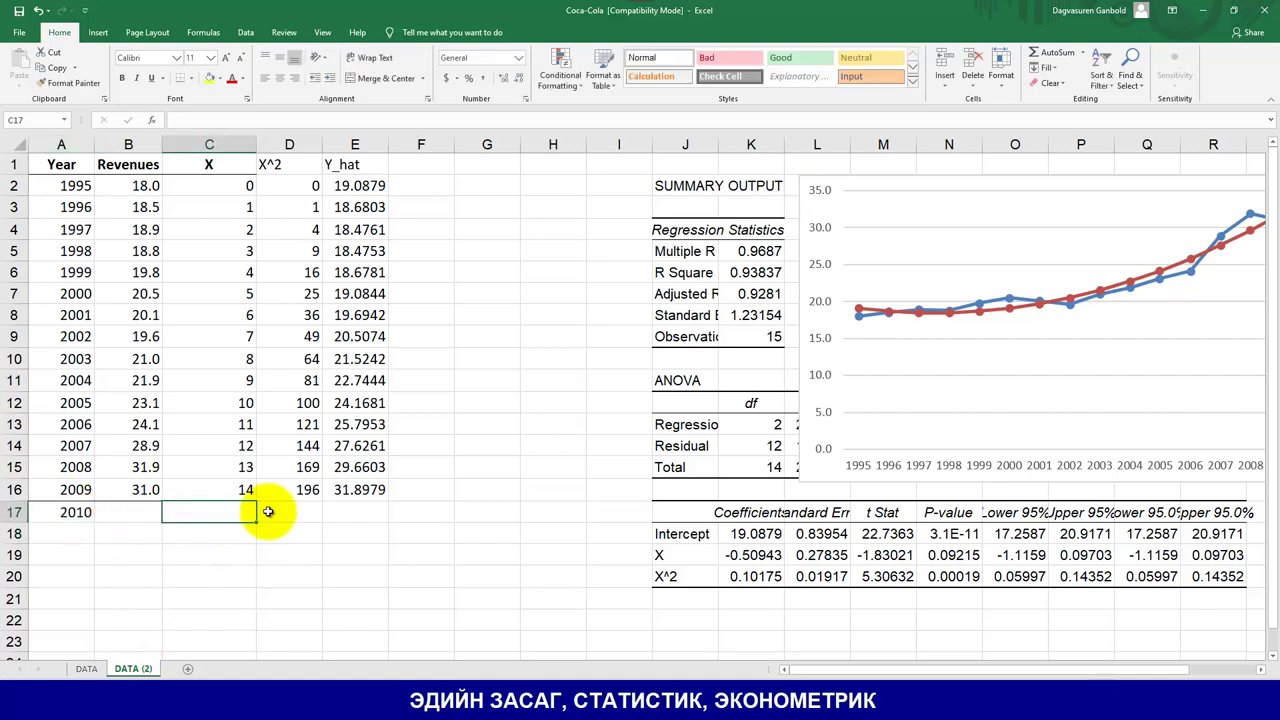
{"action": "type", "text": "15"}
{"action": "key", "text": "Return"}
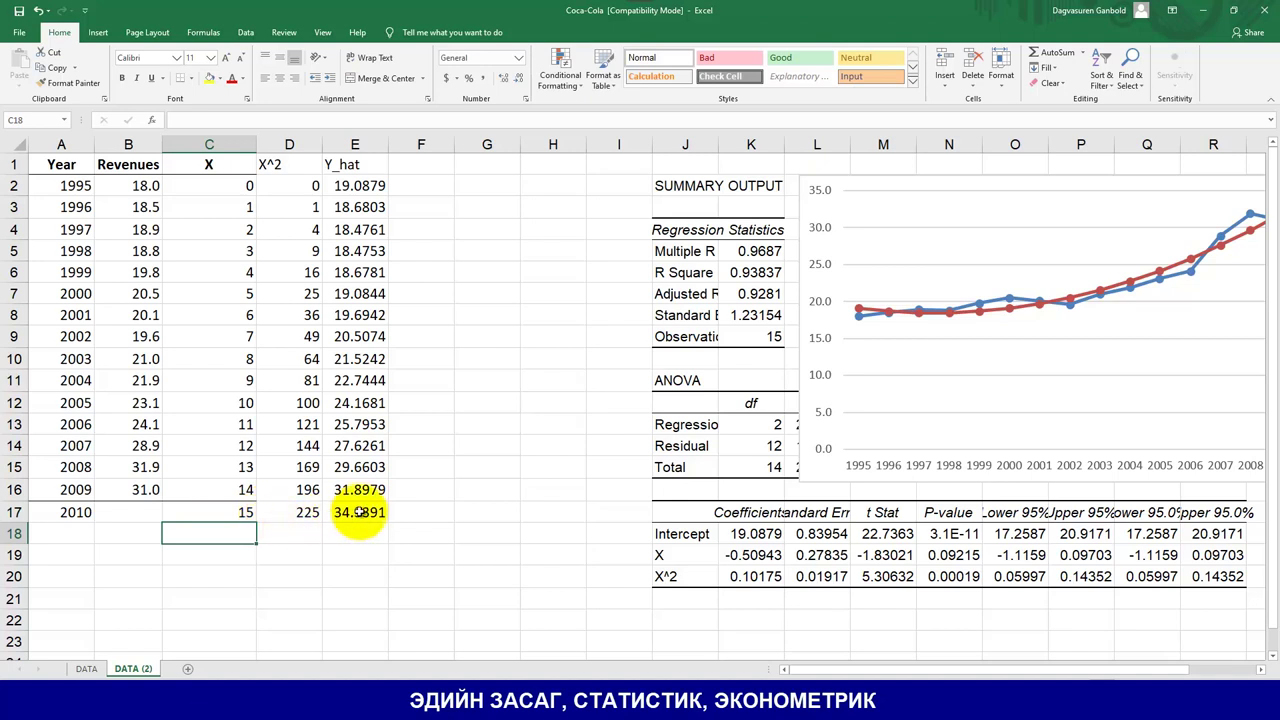
Step: Make the 2010 Y_hat forecast in E17 bold and compare it with the 2010 forecast on the DATA sheet
{"action": "left_click", "coordinate": [378, 514]}
{"action": "key", "text": "ctrl+b"}
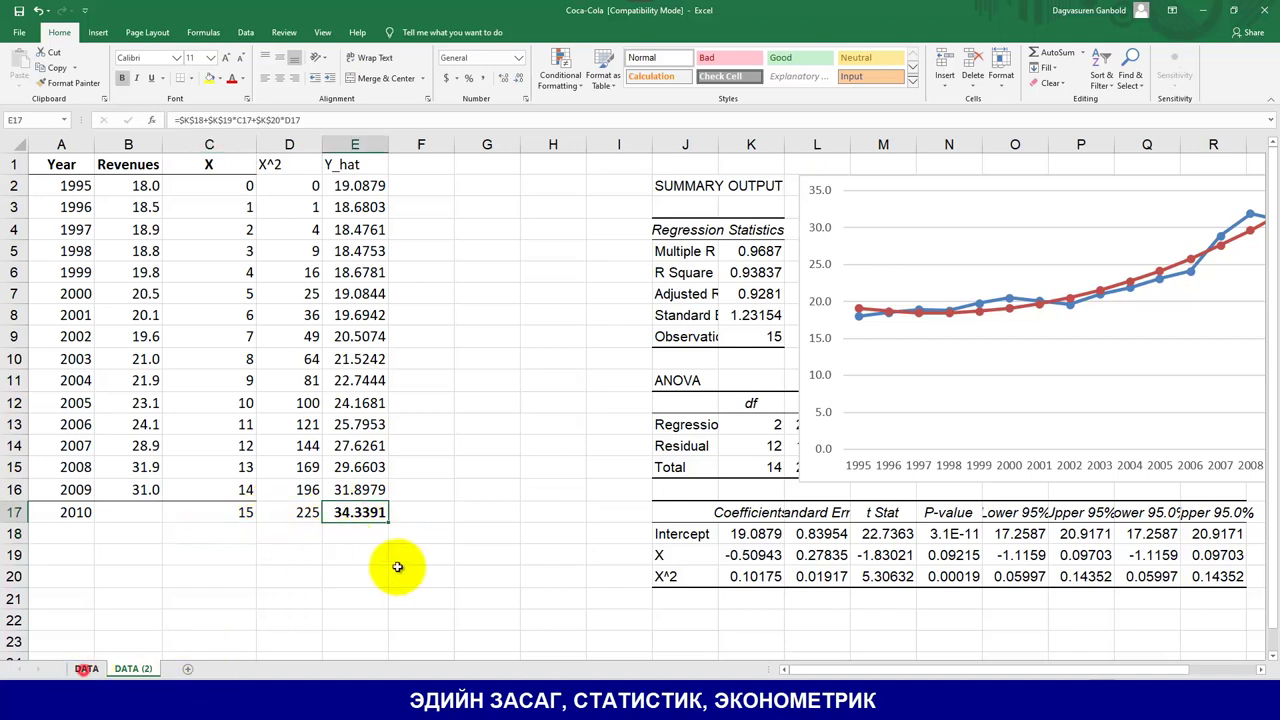
{"action": "key", "text": "ctrl+Page_Up"}
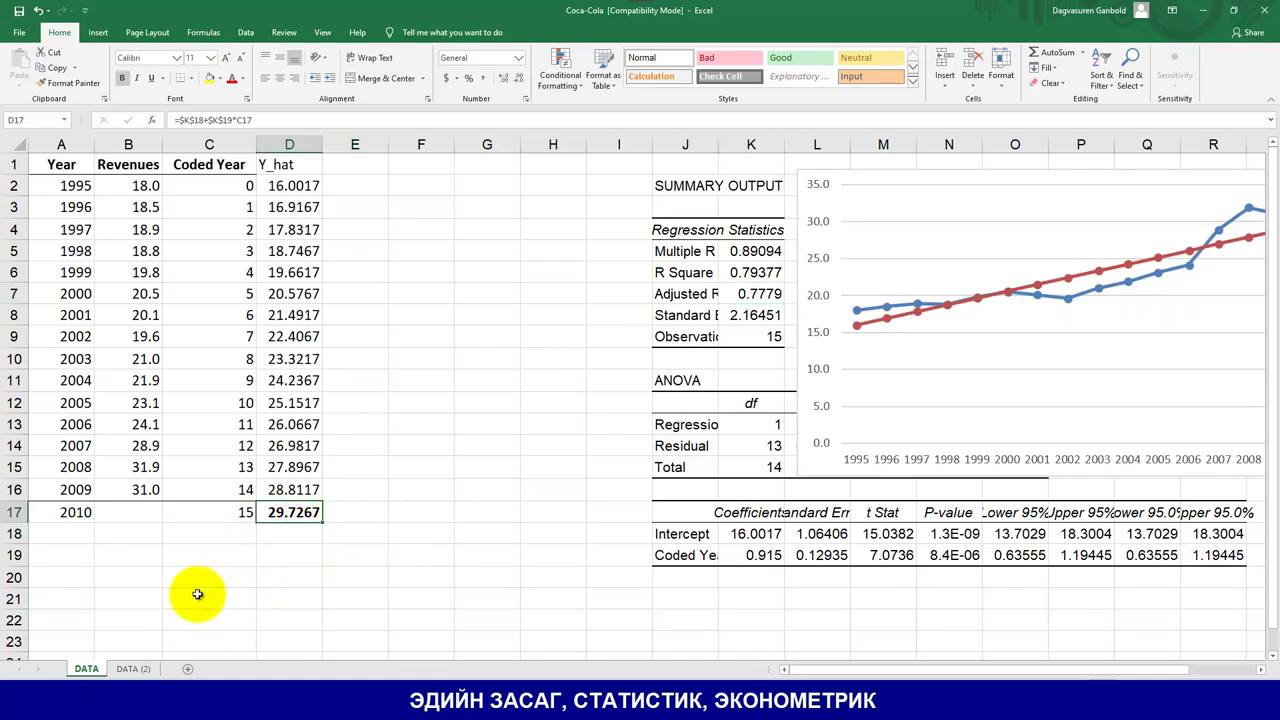
{"action": "left_click", "coordinate": [133, 668]}
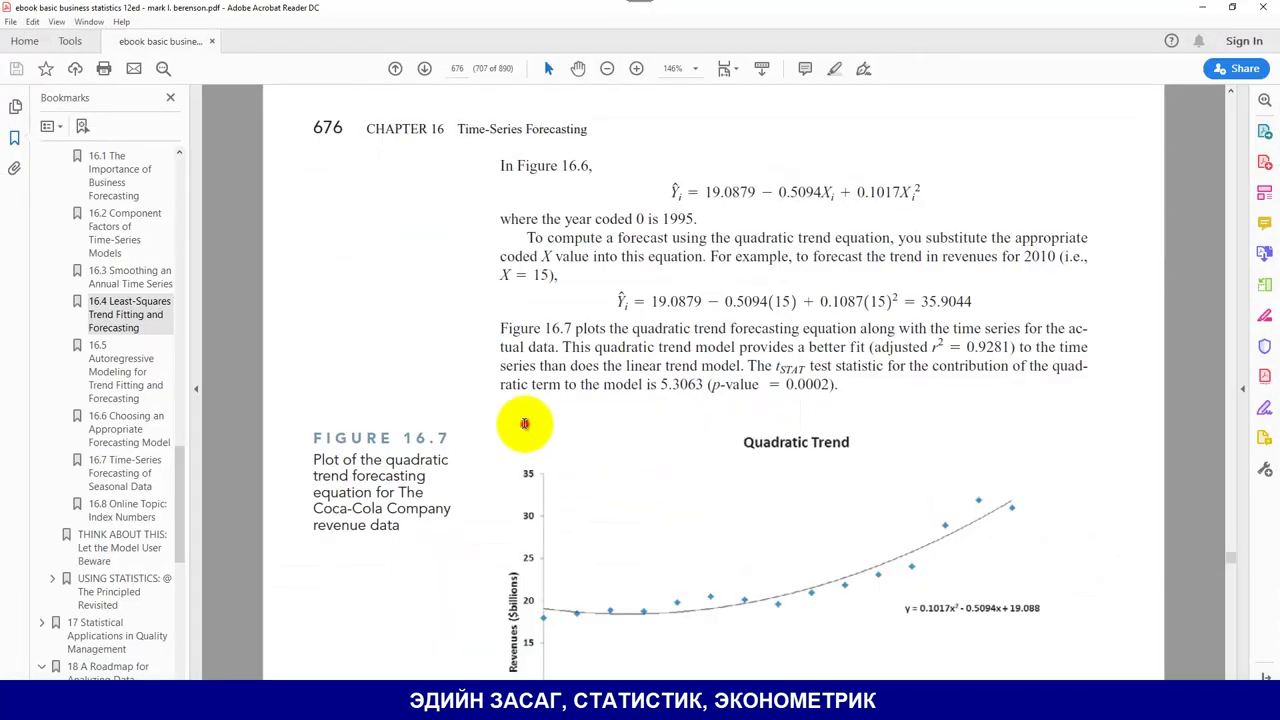
Step: Read the Exponential Trend Model section with Equation (16.5) in the statistics e-book in Adobe Acrobat Reader
{"action": "scroll", "coordinate": [524, 423], "scroll_direction": "down", "scroll_amount": 5}
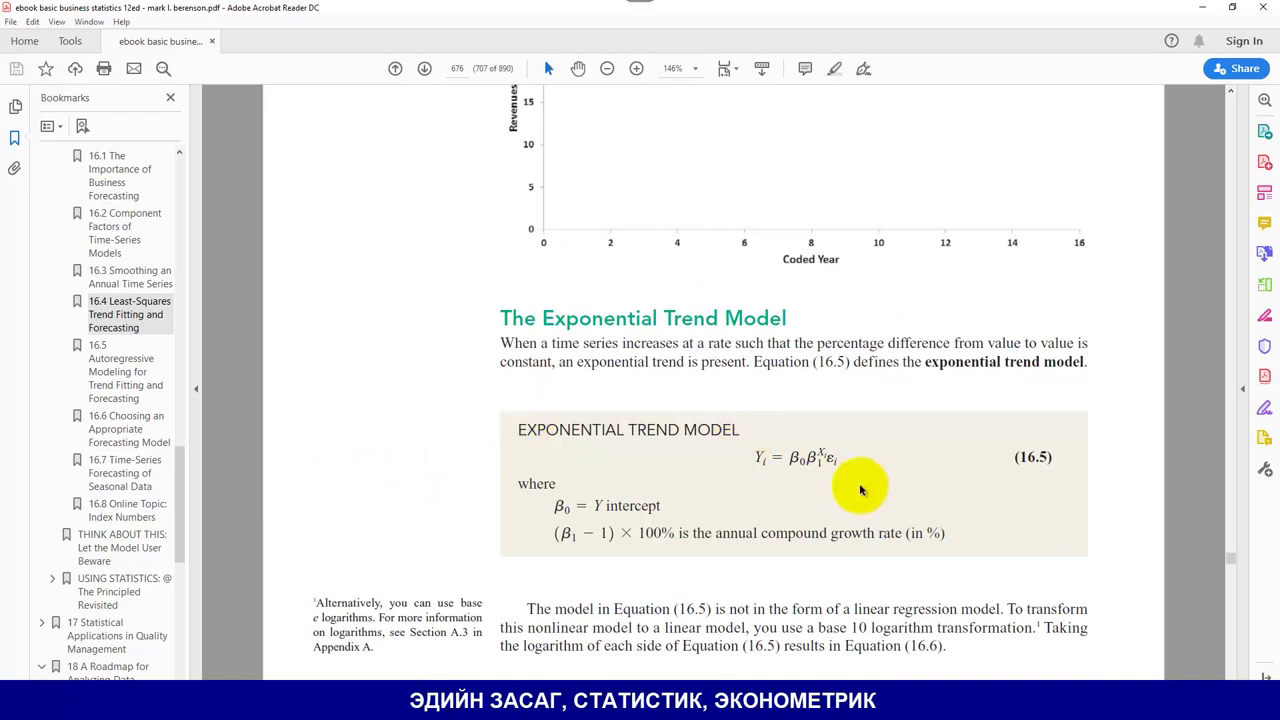
{"action": "scroll", "coordinate": [860, 490], "scroll_direction": "up", "scroll_amount": 1}
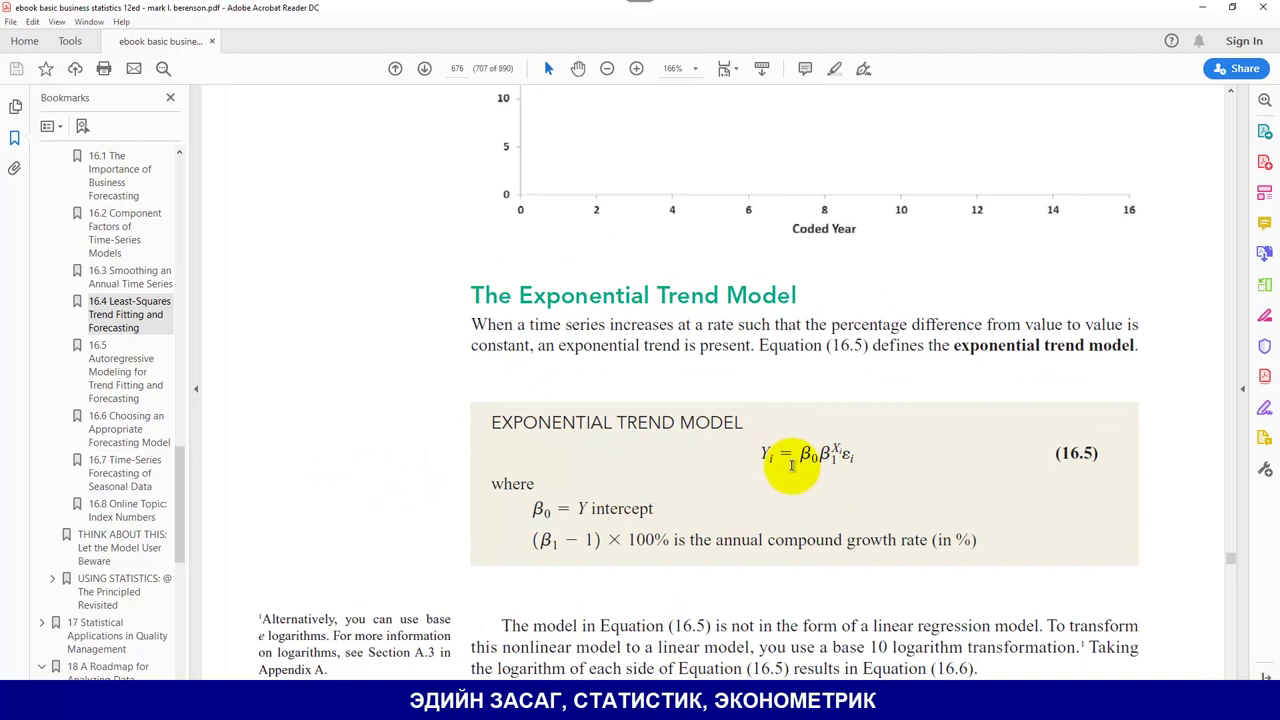
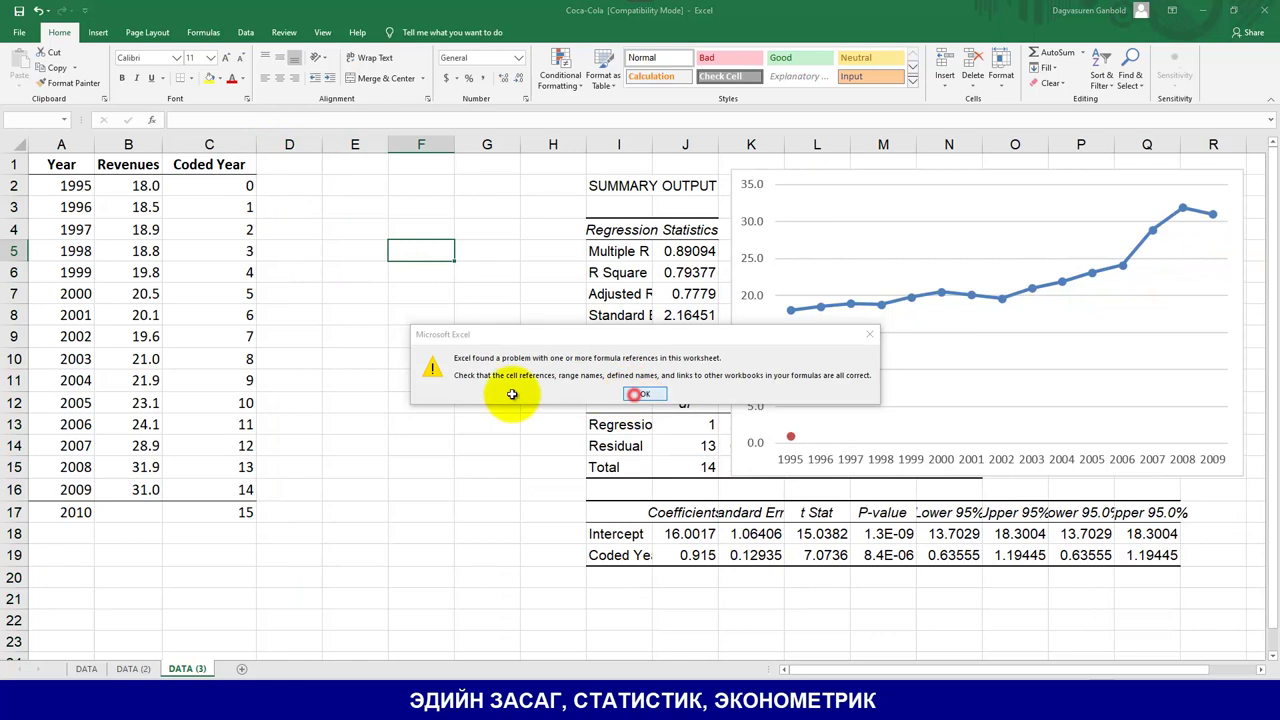
Step: Delete the chart and the regression output columns I through Q from the DATA (3) sheet
{"action": "left_click", "coordinate": [818, 184]}
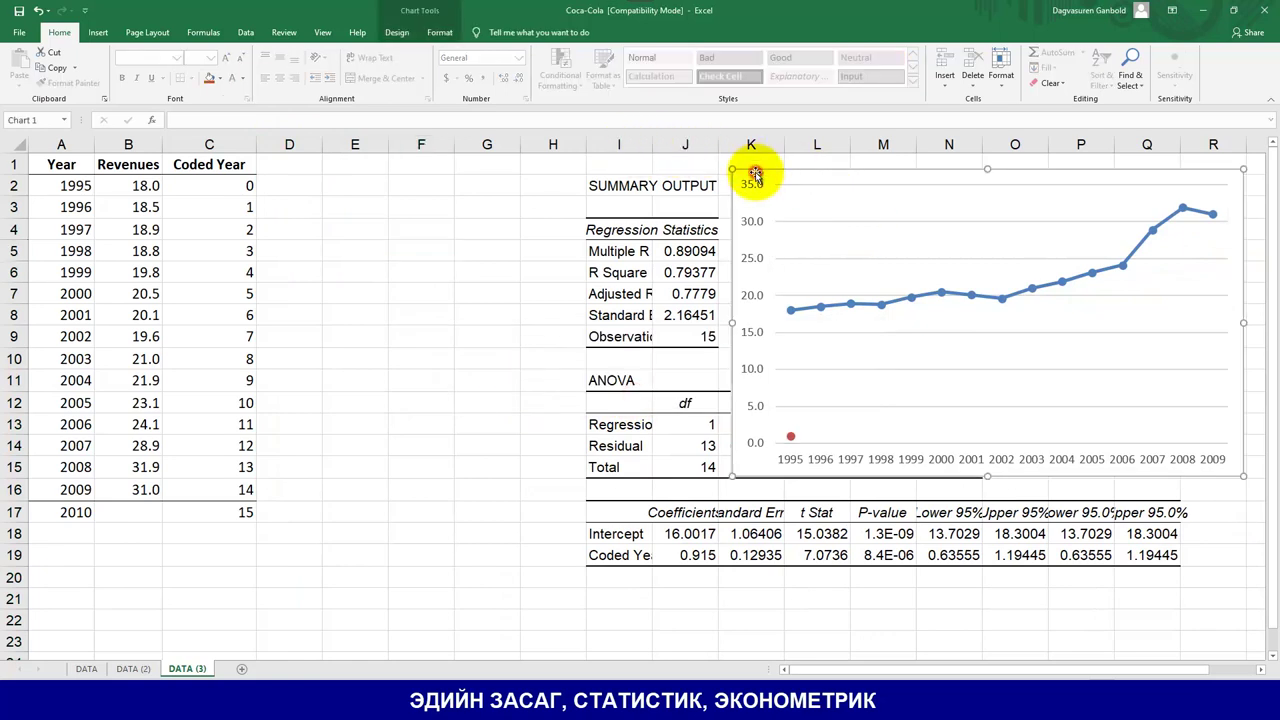
{"action": "key", "text": "Delete"}
{"action": "left_click", "coordinate": [625, 145]}
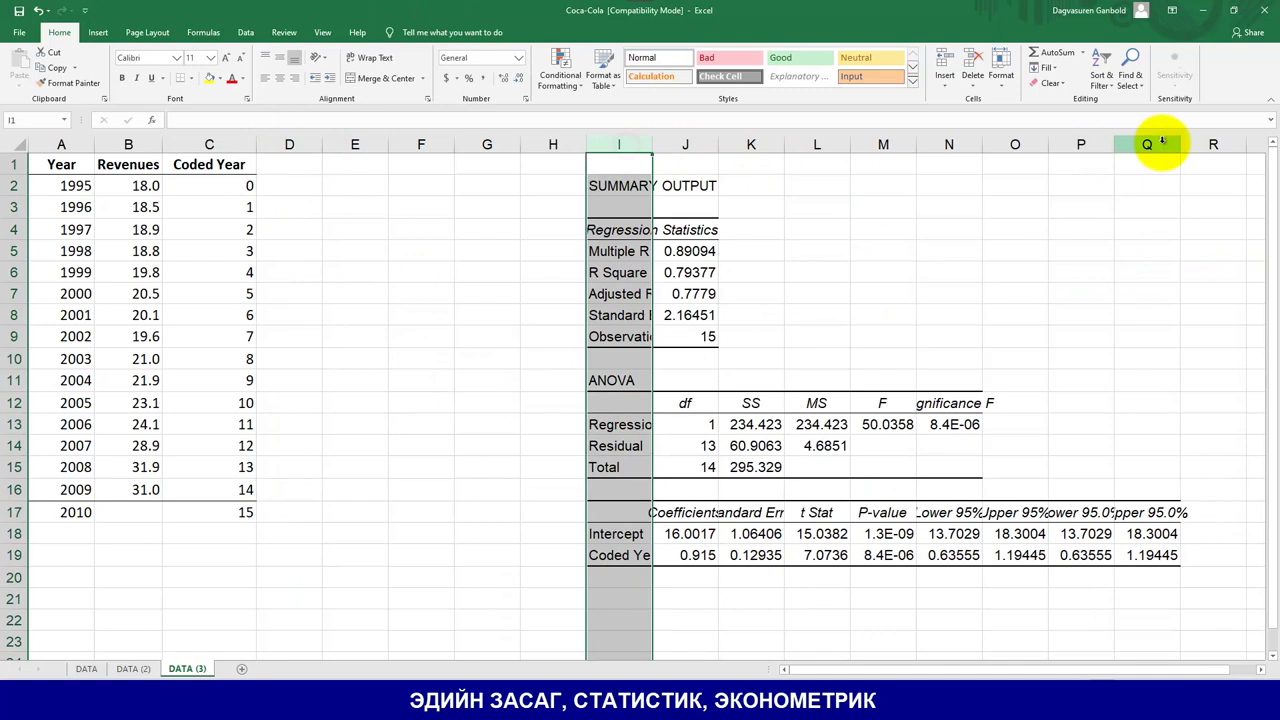
{"action": "left_click", "coordinate": [1152, 145], "text": "shift"}
{"action": "right_click", "coordinate": [1163, 145]}
{"action": "left_click", "coordinate": [1195, 251]}
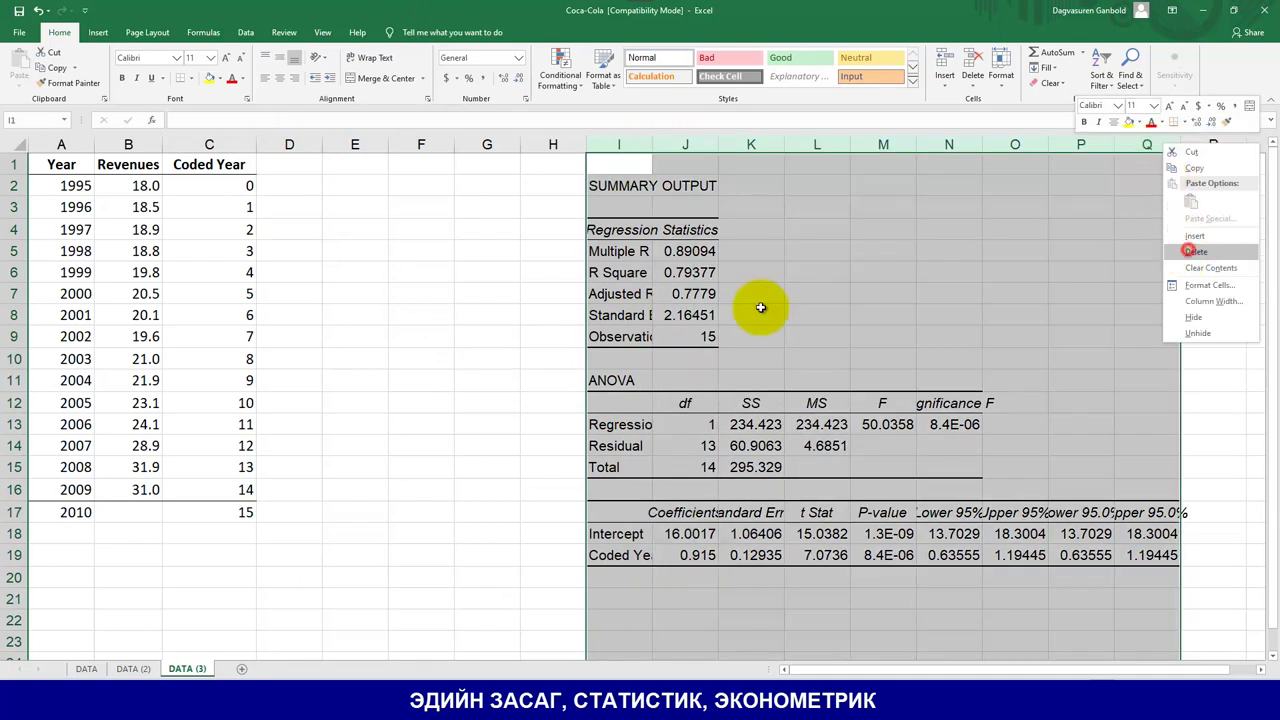
{"action": "left_click", "coordinate": [480, 312]}
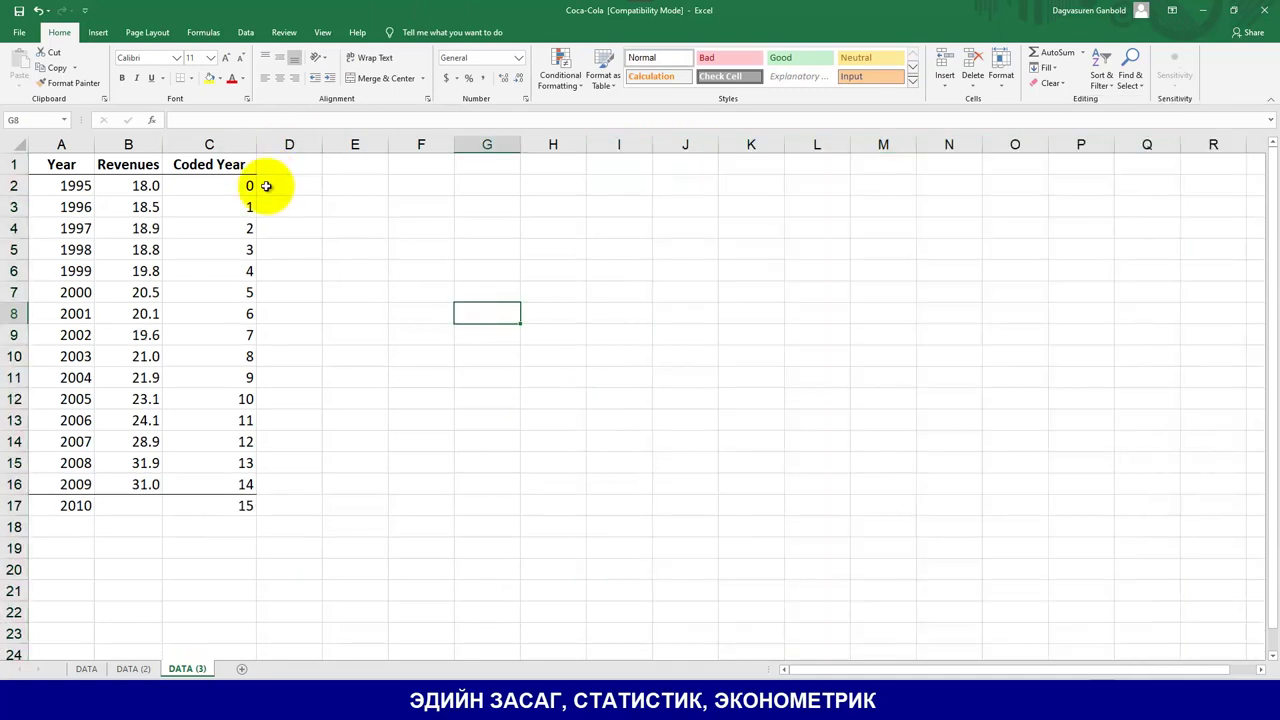
Step: Insert a new column before Coded Year on DATA (3) and give it the header log(Y)
{"action": "left_click", "coordinate": [189, 145]}
{"action": "right_click", "coordinate": [192, 145]}
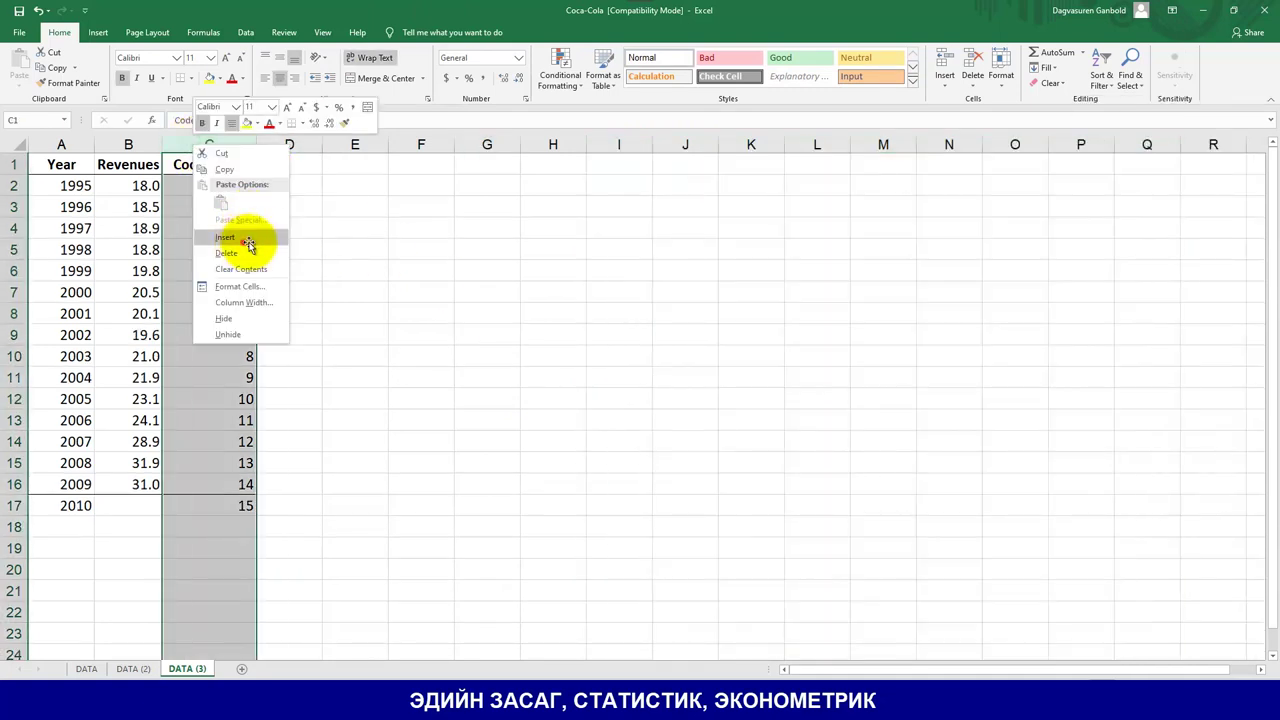
{"action": "left_click", "coordinate": [243, 238]}
{"action": "left_click", "coordinate": [357, 237]}
{"action": "left_click", "coordinate": [192, 169]}
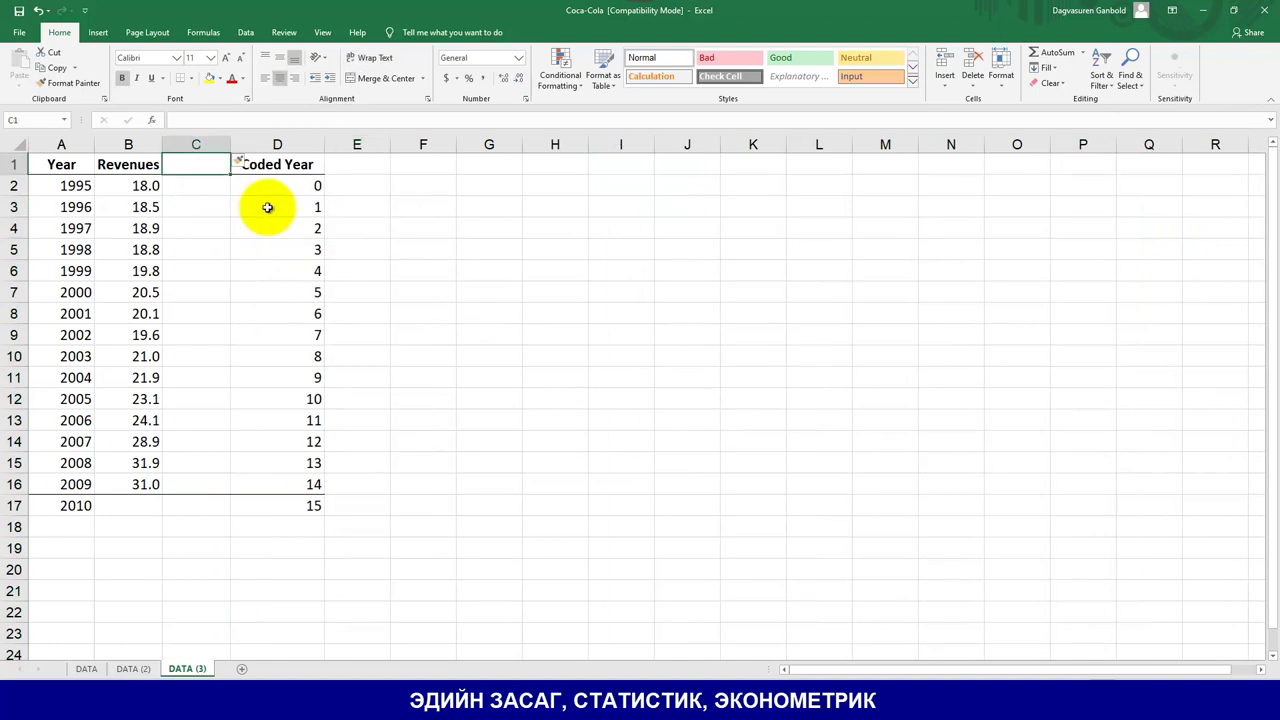
{"action": "type", "text": "I"}
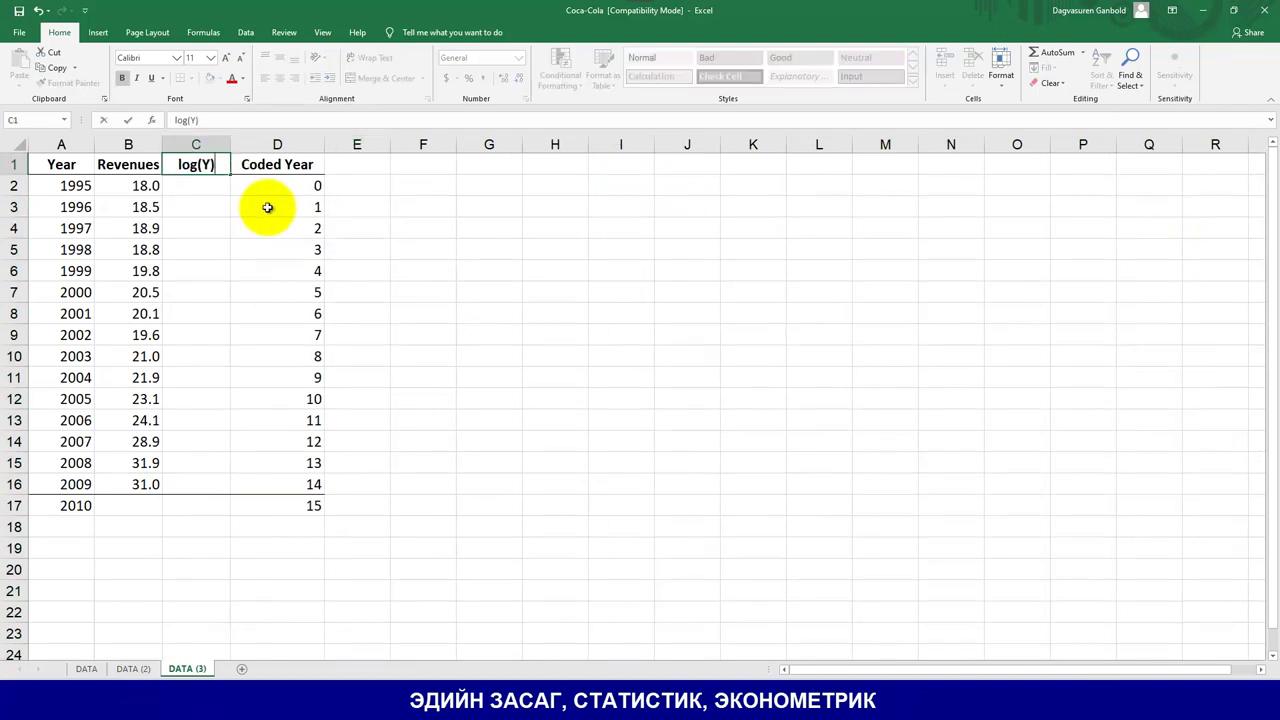
{"action": "key", "text": "Return"}
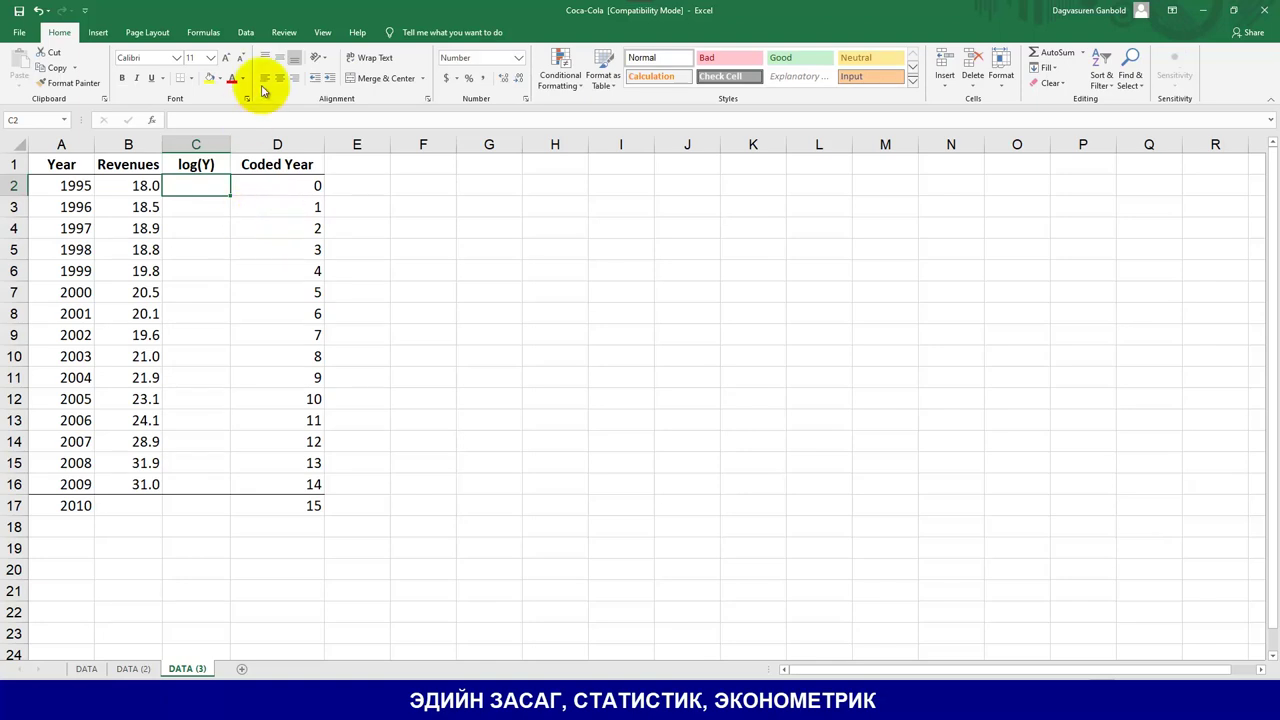
Step: Check the exponential model regression results in Figure 16.8 of the e-book in Adobe Acrobat Reader, and return to Excel
{"action": "key", "text": "alt+Tab"}
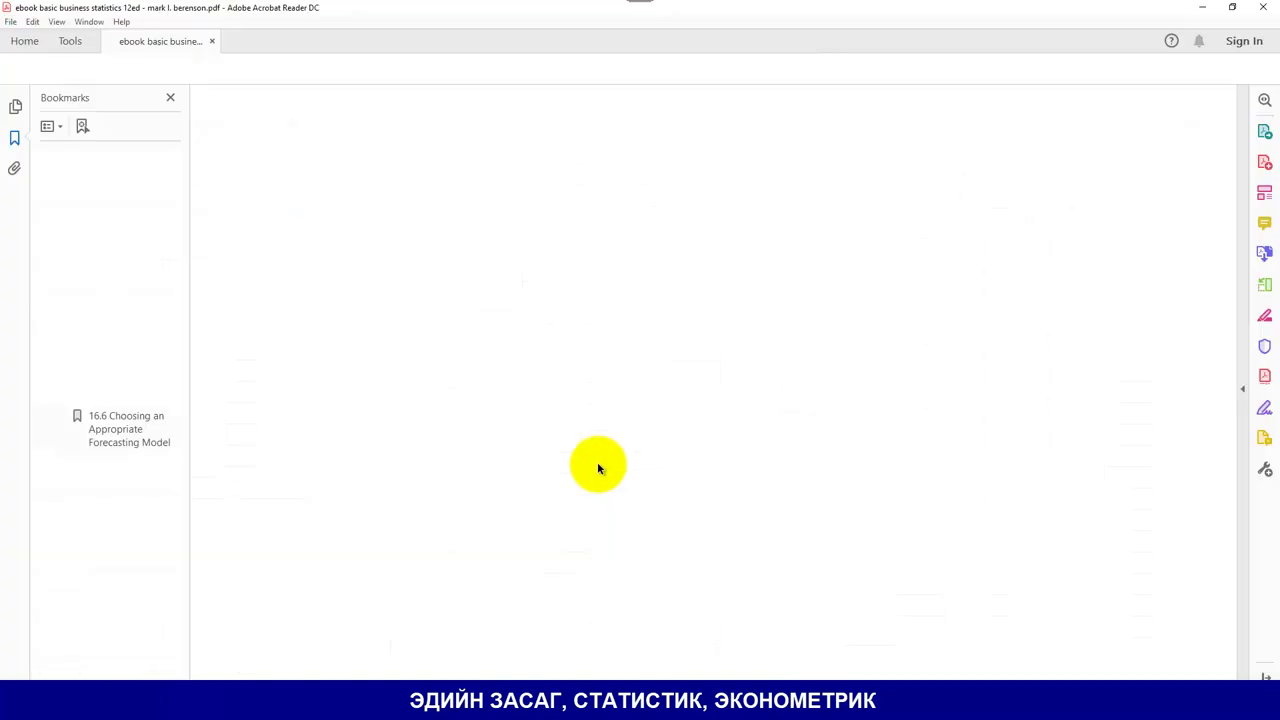
{"action": "scroll", "coordinate": [489, 468], "scroll_direction": "down", "scroll_amount": 5}
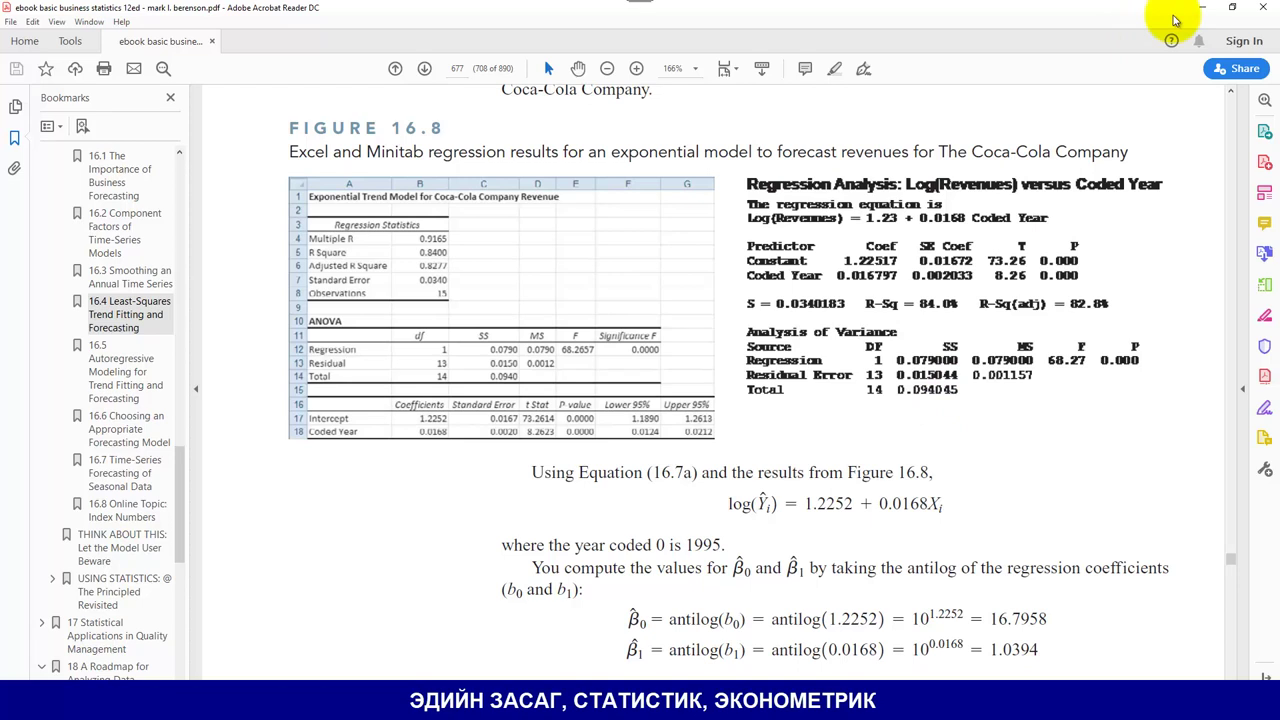
{"action": "key", "text": "alt+Tab"}
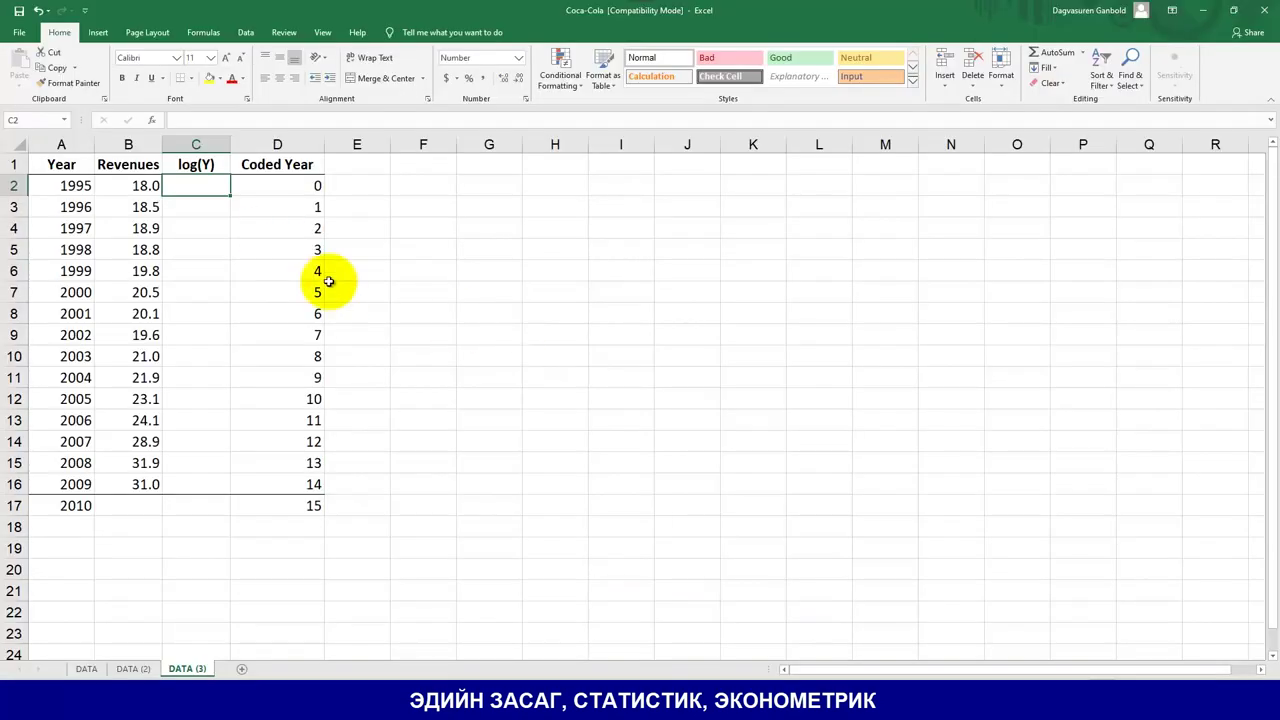
Step: Calculate the base-10 logarithm of the 1995 revenue in C2 with the formula =LOG10(B2)
{"action": "type", "text": "ln"}
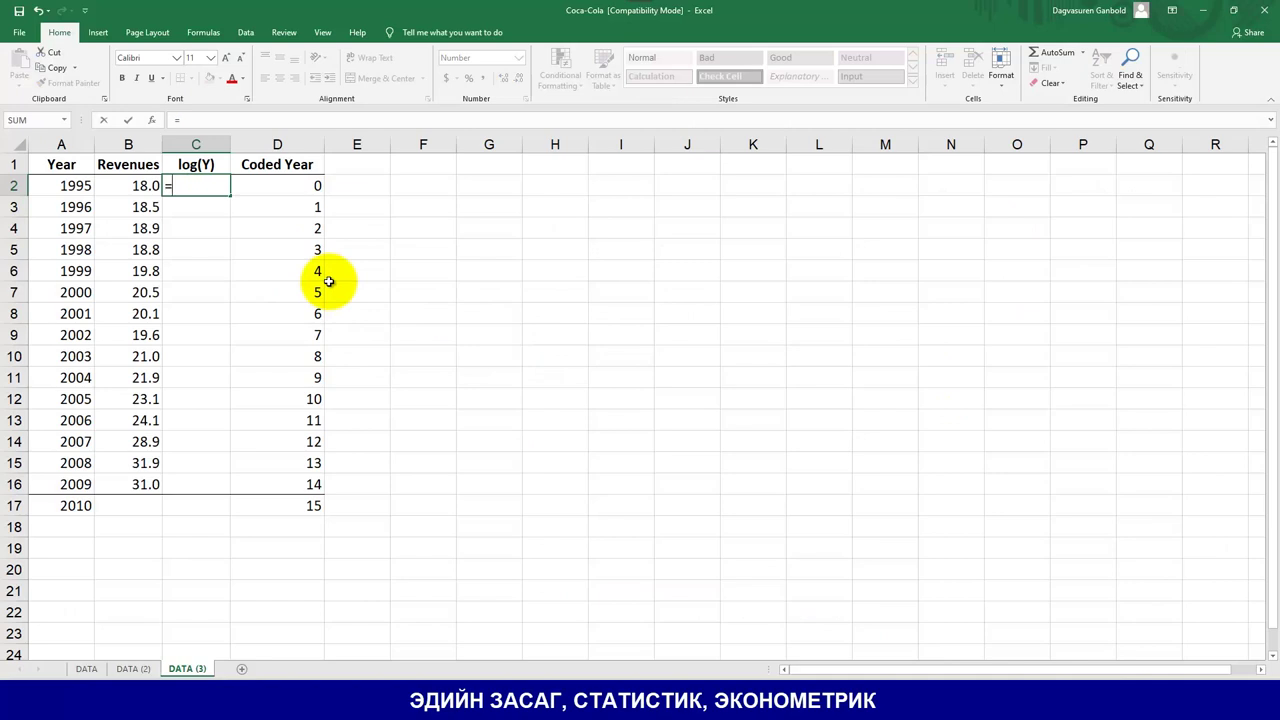
{"action": "type", "text": "n"}
{"action": "key", "text": "BackSpace"}
{"action": "key", "text": "BackSpace"}
{"action": "type", "text": "lob"}
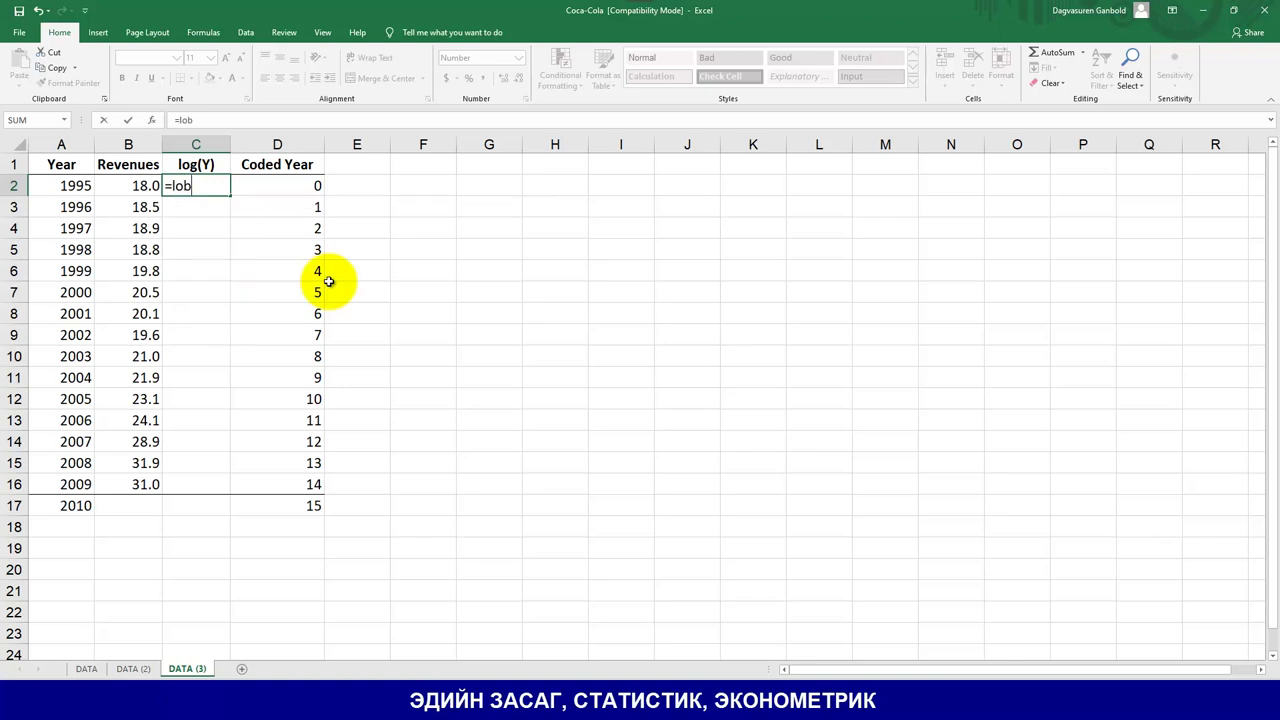
{"action": "key", "text": "BackSpace"}
{"action": "type", "text": "h"}
{"action": "type", "text": "g"}
{"action": "left_click", "coordinate": [198, 214]}
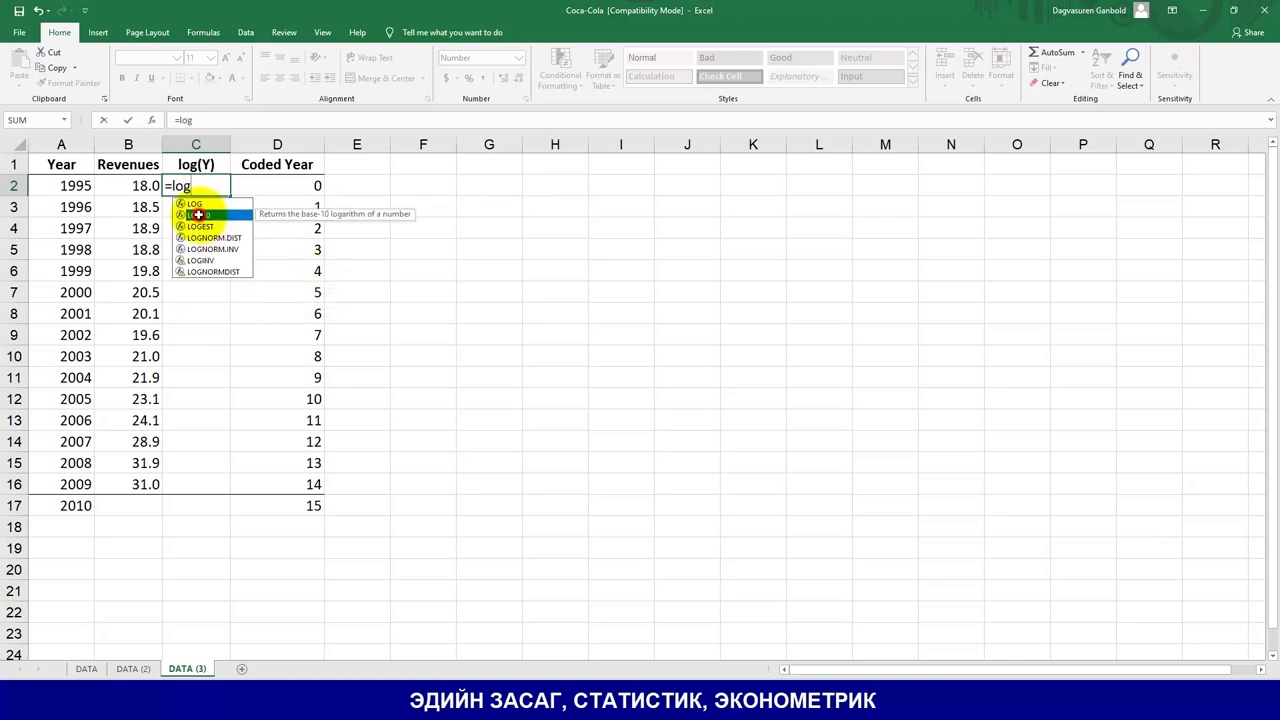
{"action": "double_click", "coordinate": [198, 214]}
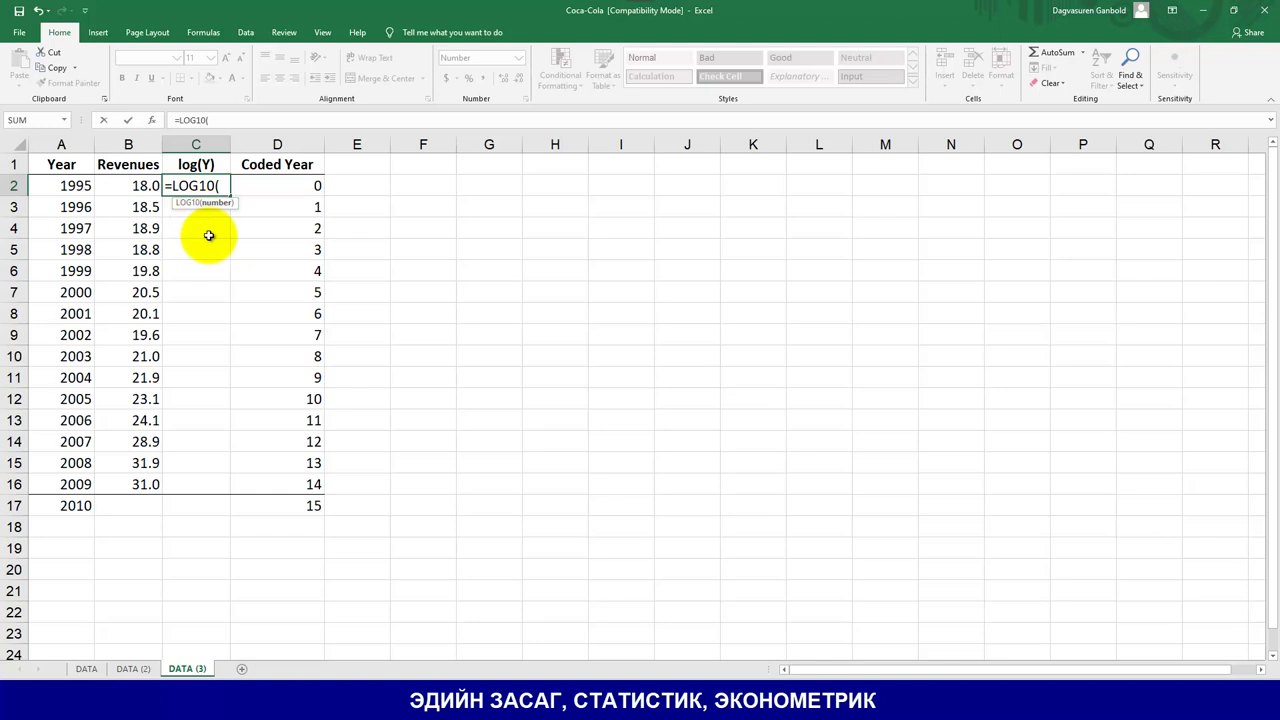
{"action": "left_click", "coordinate": [145, 186]}
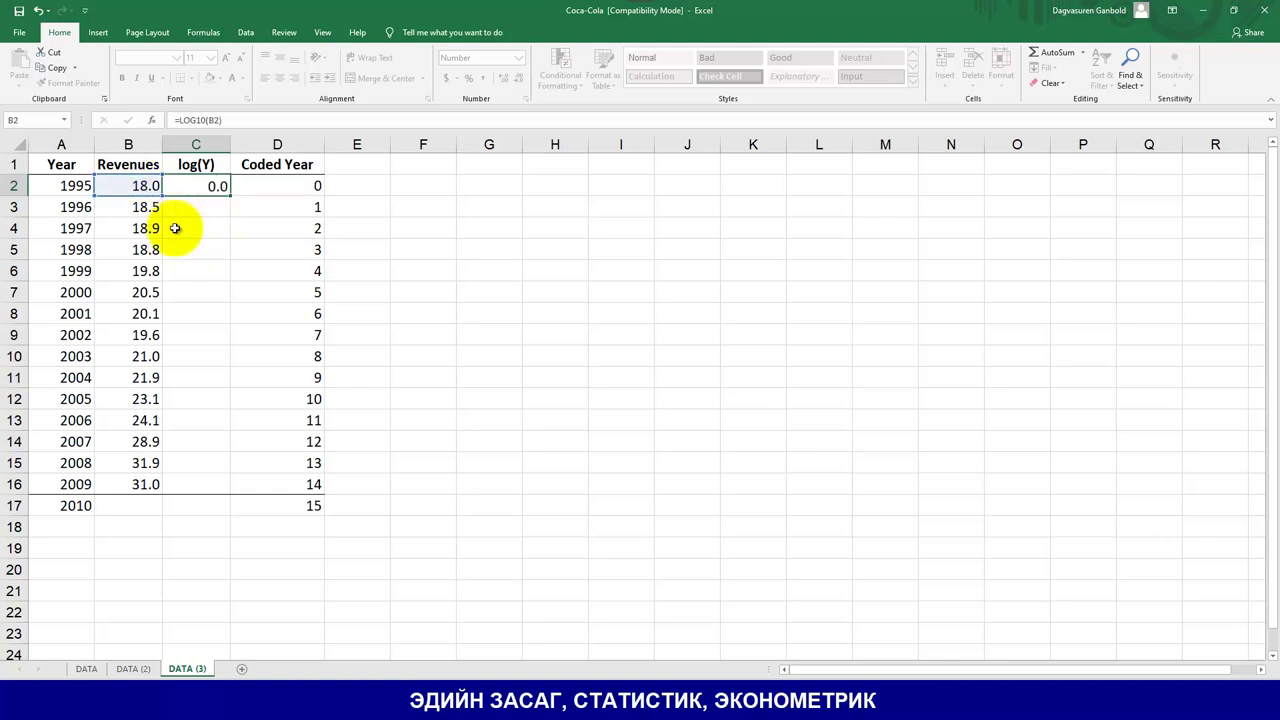
{"action": "key", "text": "Return"}
Step: Fill the log(Y) formula down through C16 and display the values in C2:C16 with four decimal places
{"action": "left_click", "coordinate": [210, 186]}
{"action": "left_click_drag", "start_coordinate": [230, 193], "coordinate": [206, 491]}
{"action": "left_click", "coordinate": [371, 370]}
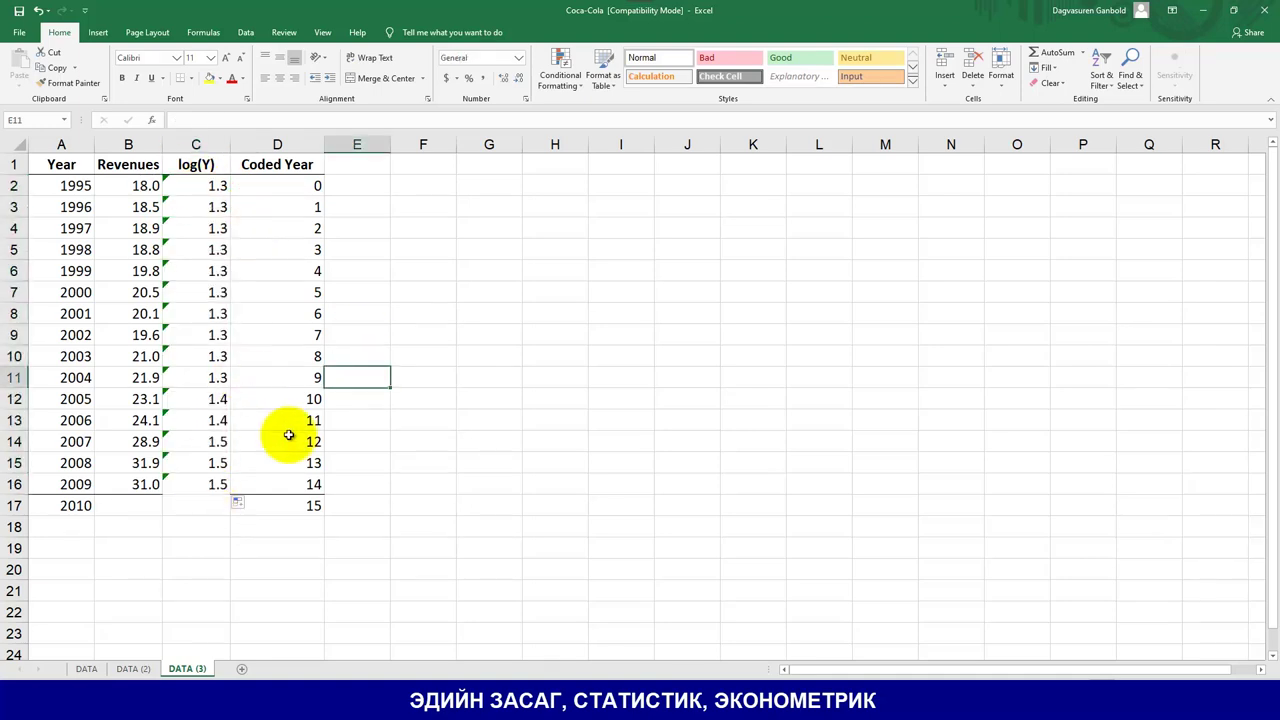
{"action": "left_click_drag", "start_coordinate": [210, 186], "coordinate": [180, 488]}
{"action": "left_click", "coordinate": [517, 80]}
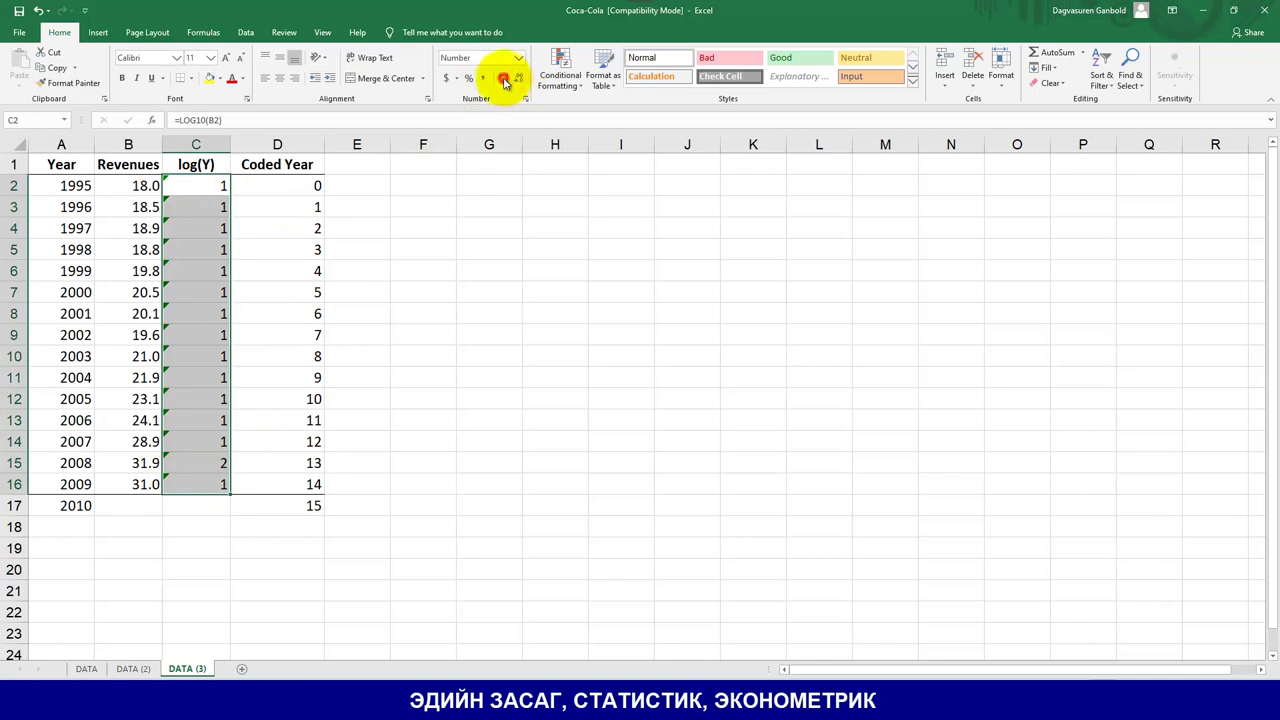
{"action": "left_click", "coordinate": [503, 80]}
{"action": "left_click", "coordinate": [503, 80]}
{"action": "left_click", "coordinate": [503, 80]}
{"action": "left_click", "coordinate": [503, 80]}
{"action": "left_click", "coordinate": [401, 305]}
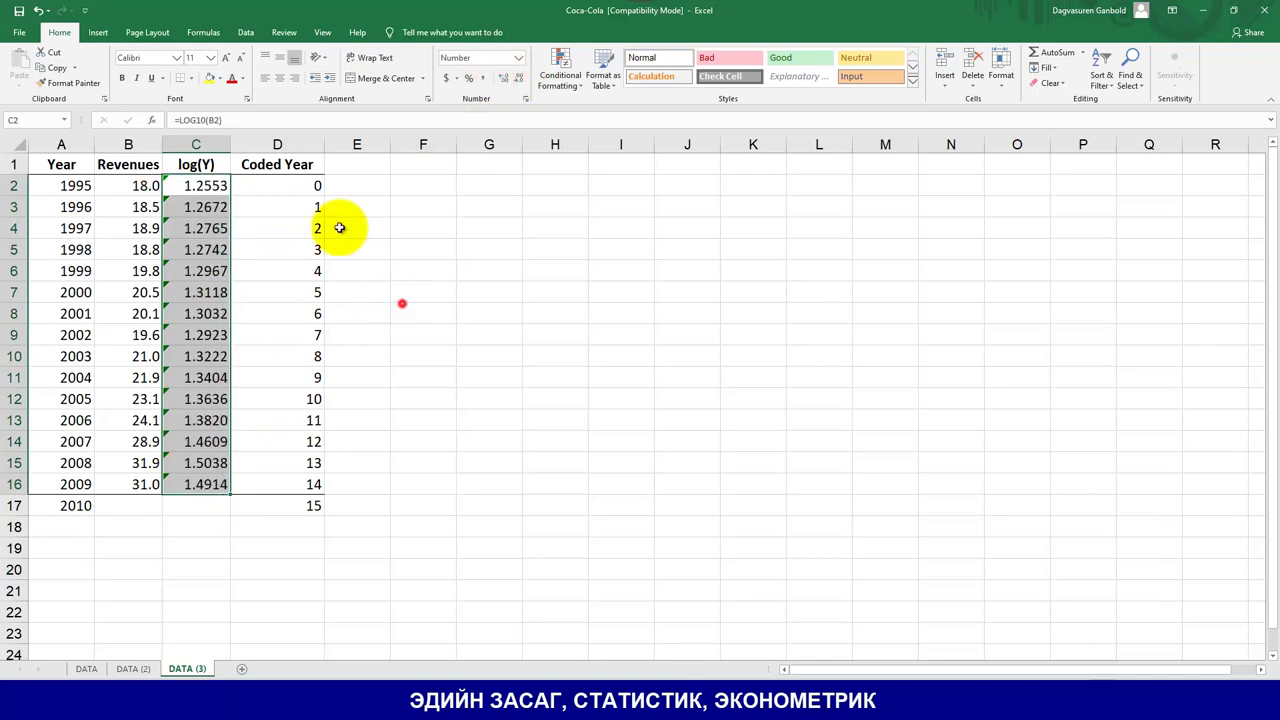
Step: Clear the coded year for 2010 from cell D17
{"action": "left_click_drag", "start_coordinate": [303, 184], "coordinate": [314, 486]}
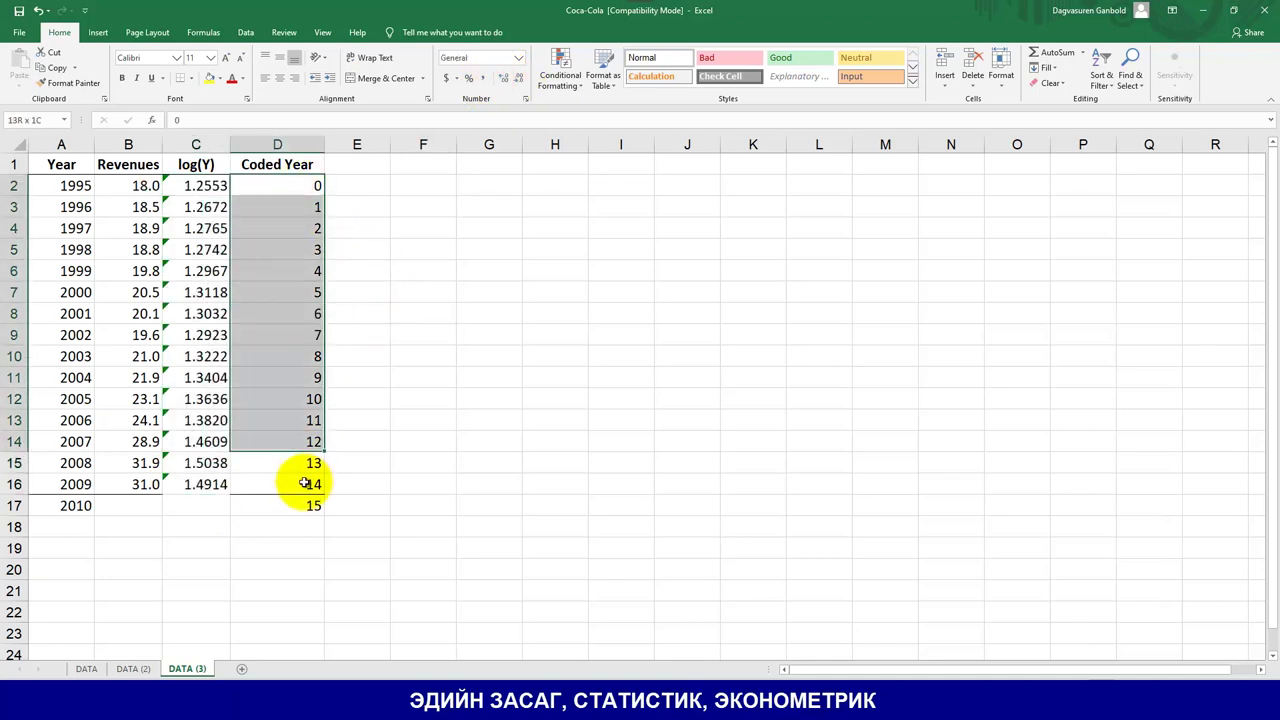
{"action": "left_click", "coordinate": [443, 420]}
{"action": "left_click", "coordinate": [310, 504]}
{"action": "key", "text": "Delete"}
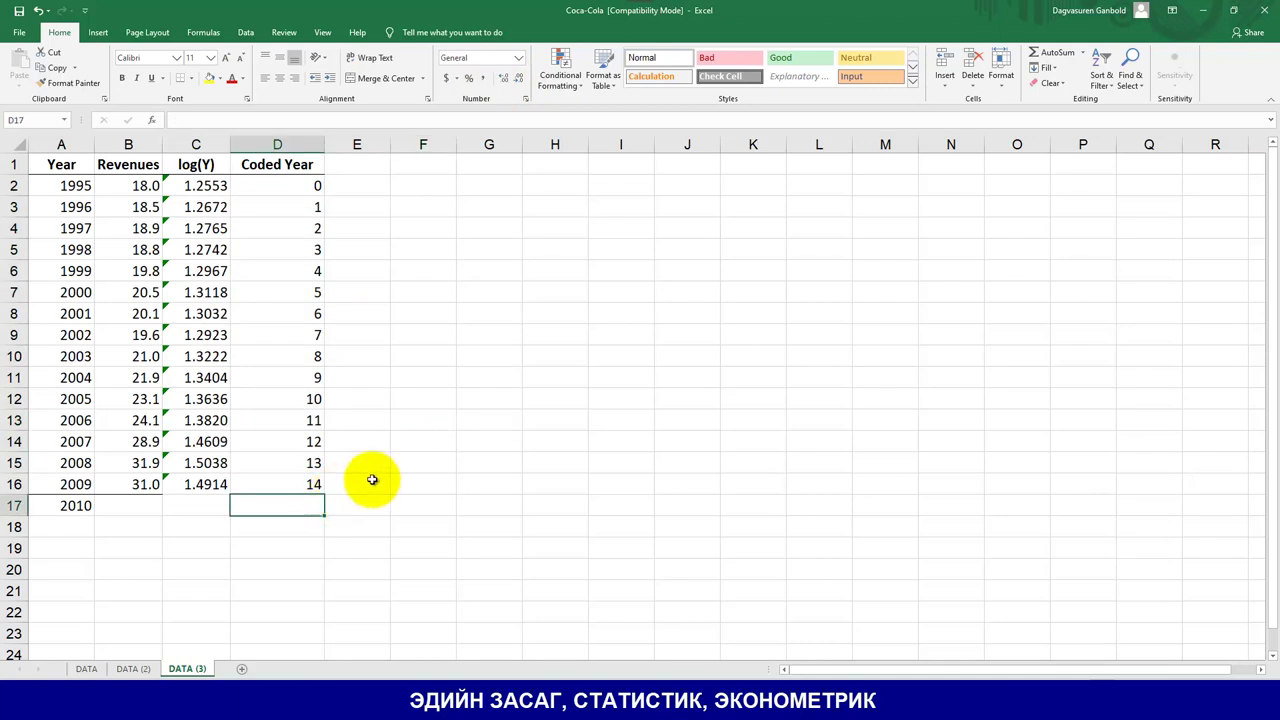
{"action": "left_click", "coordinate": [370, 481]}
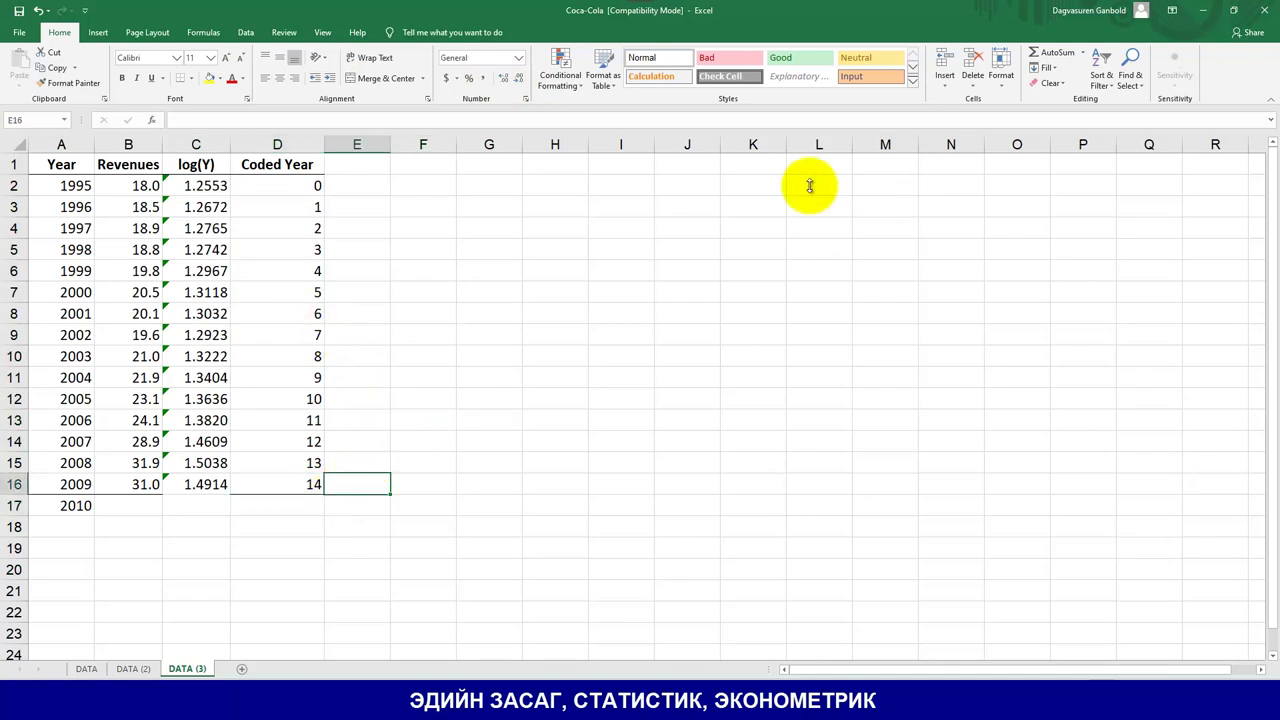
Step: Run a Data Analysis regression with log(Y) in C1:C16 as Y range and Coded Year in D1:D16 as X range, with labels and output at J2
{"action": "left_click", "coordinate": [250, 33]}
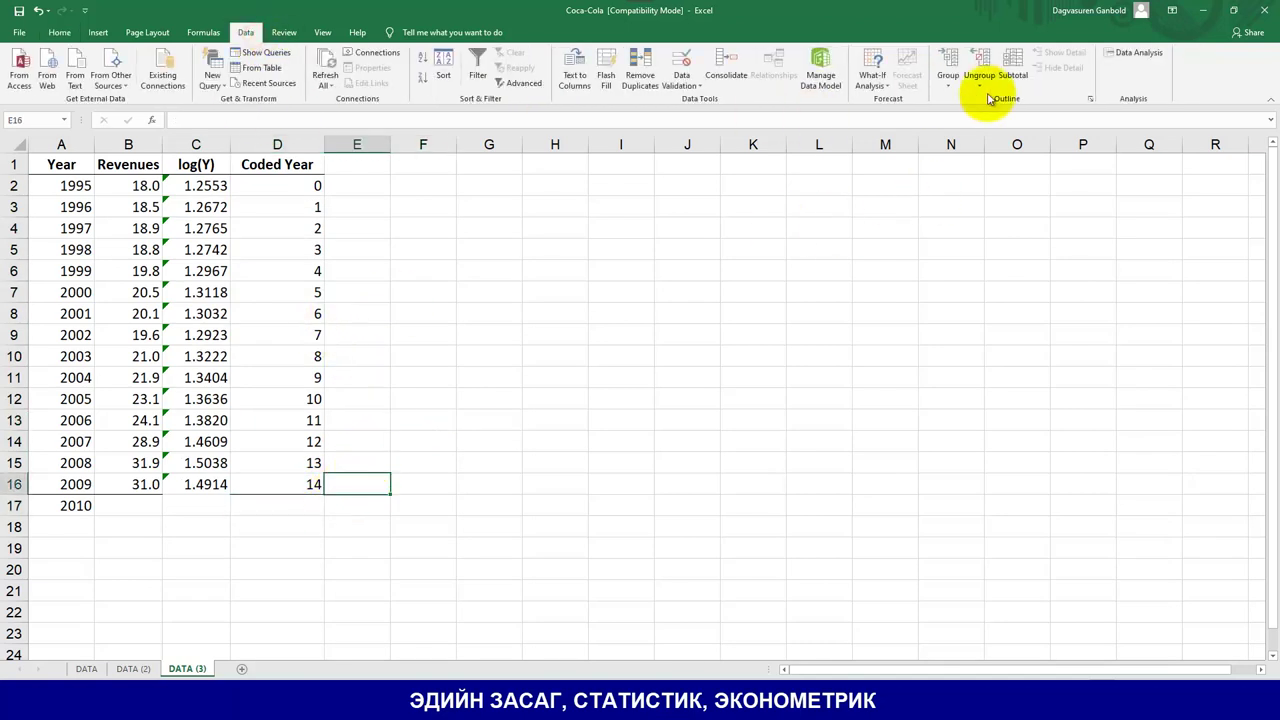
{"action": "left_click", "coordinate": [1137, 52]}
{"action": "left_click", "coordinate": [753, 228]}
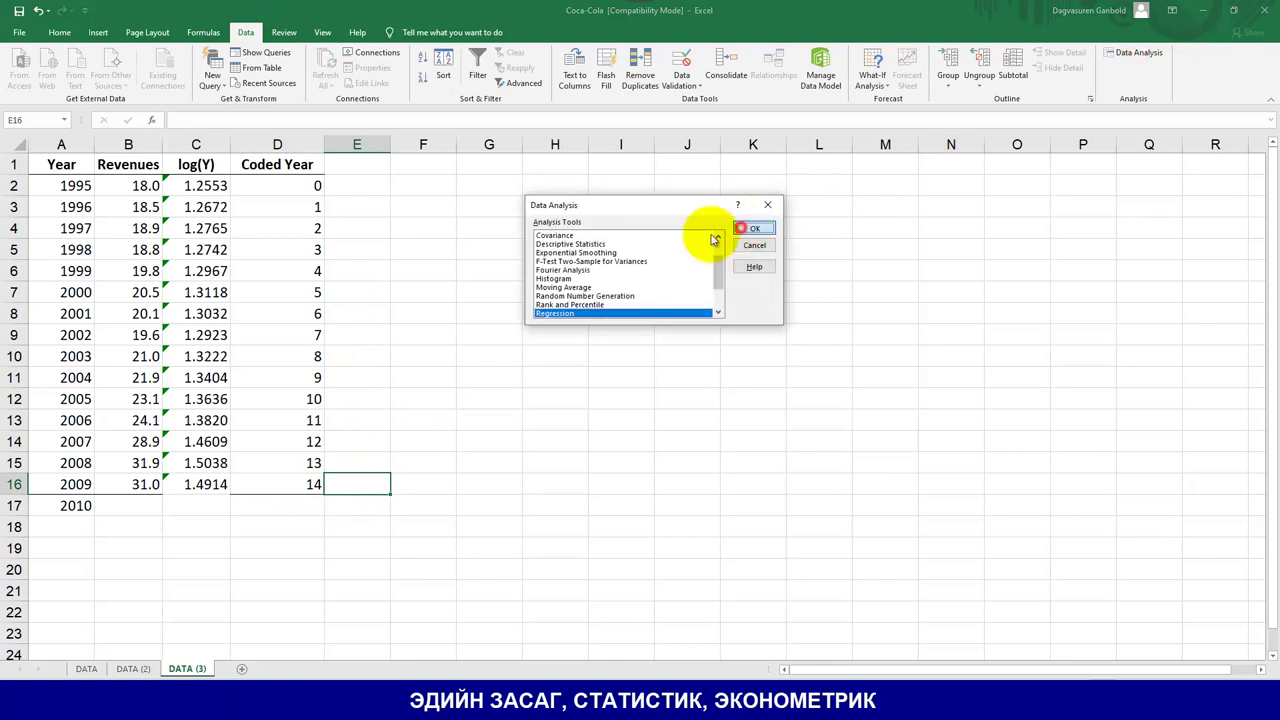
{"action": "left_click", "coordinate": [705, 176]}
{"action": "left_click_drag", "start_coordinate": [196, 164], "coordinate": [217, 484]}
{"action": "left_click", "coordinate": [783, 164]}
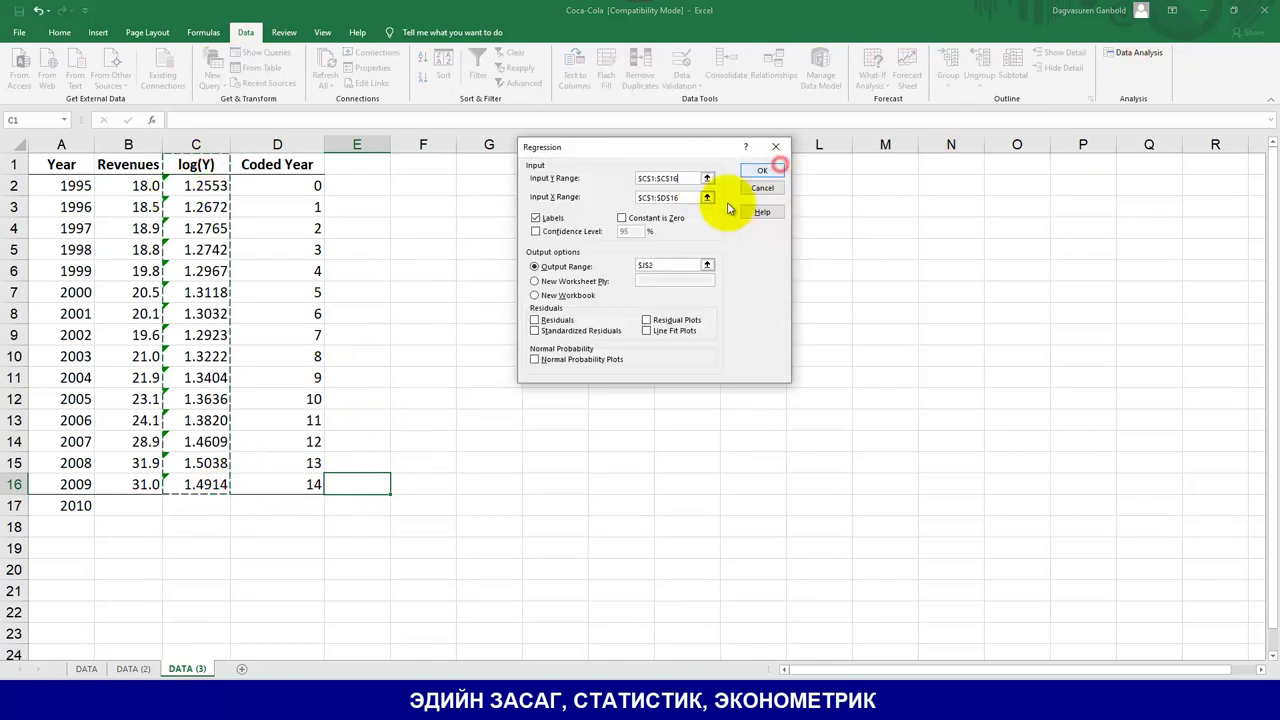
{"action": "left_click", "coordinate": [707, 197]}
{"action": "left_click_drag", "start_coordinate": [297, 166], "coordinate": [300, 485]}
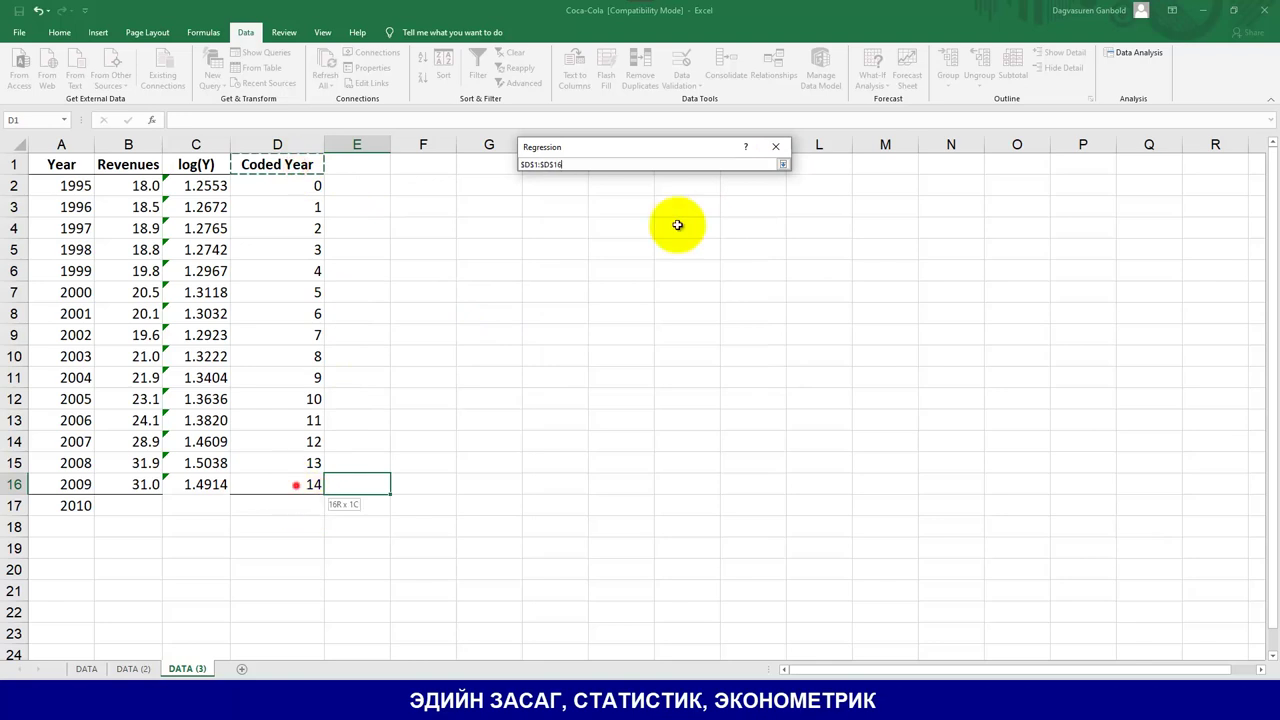
{"action": "left_click", "coordinate": [783, 164]}
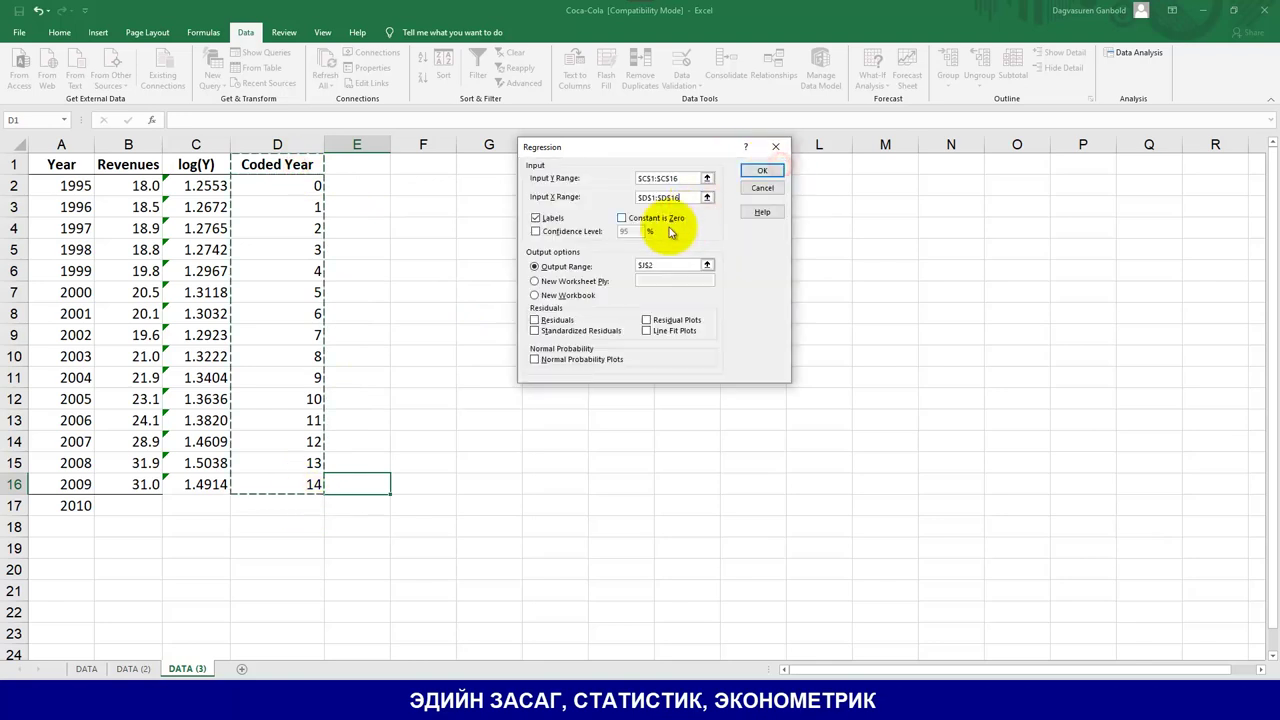
{"action": "left_click", "coordinate": [762, 170]}
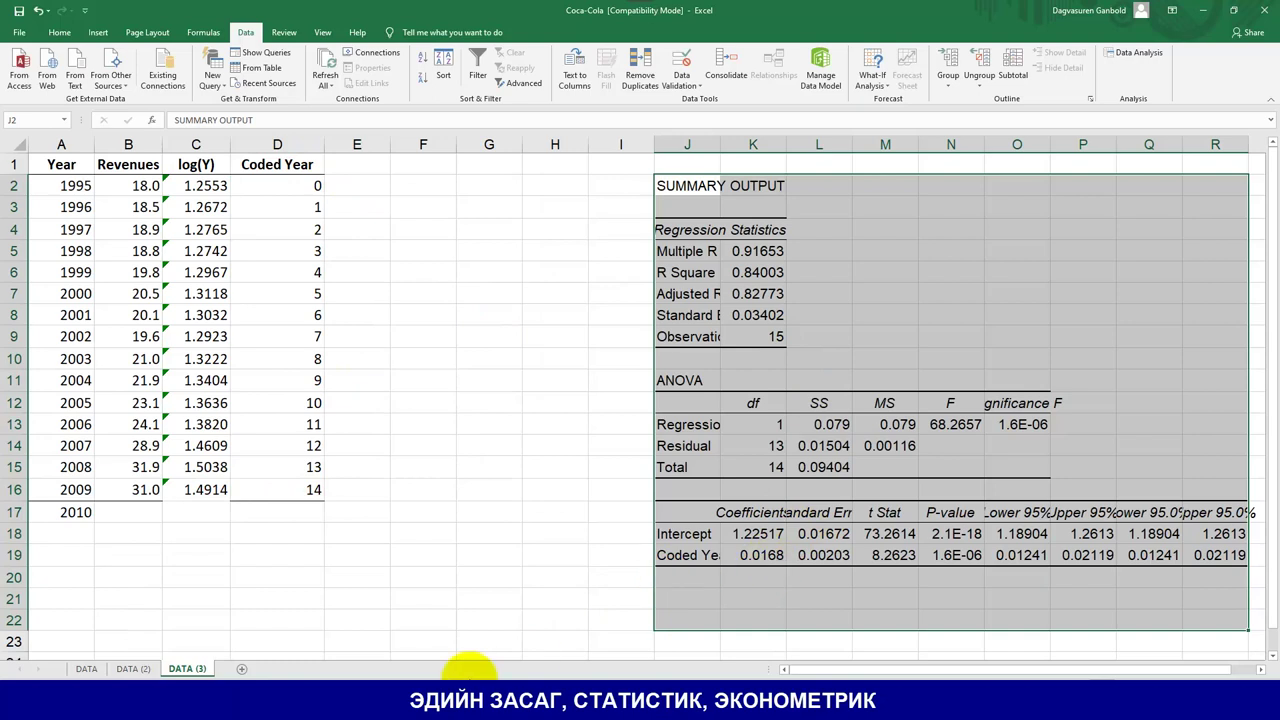
Step: Compare the Intercept and Coded Year coefficients in K18 and K19 with Figure 16.8 of the e-book in Adobe Acrobat Reader
{"action": "key", "text": "alt+Tab"}
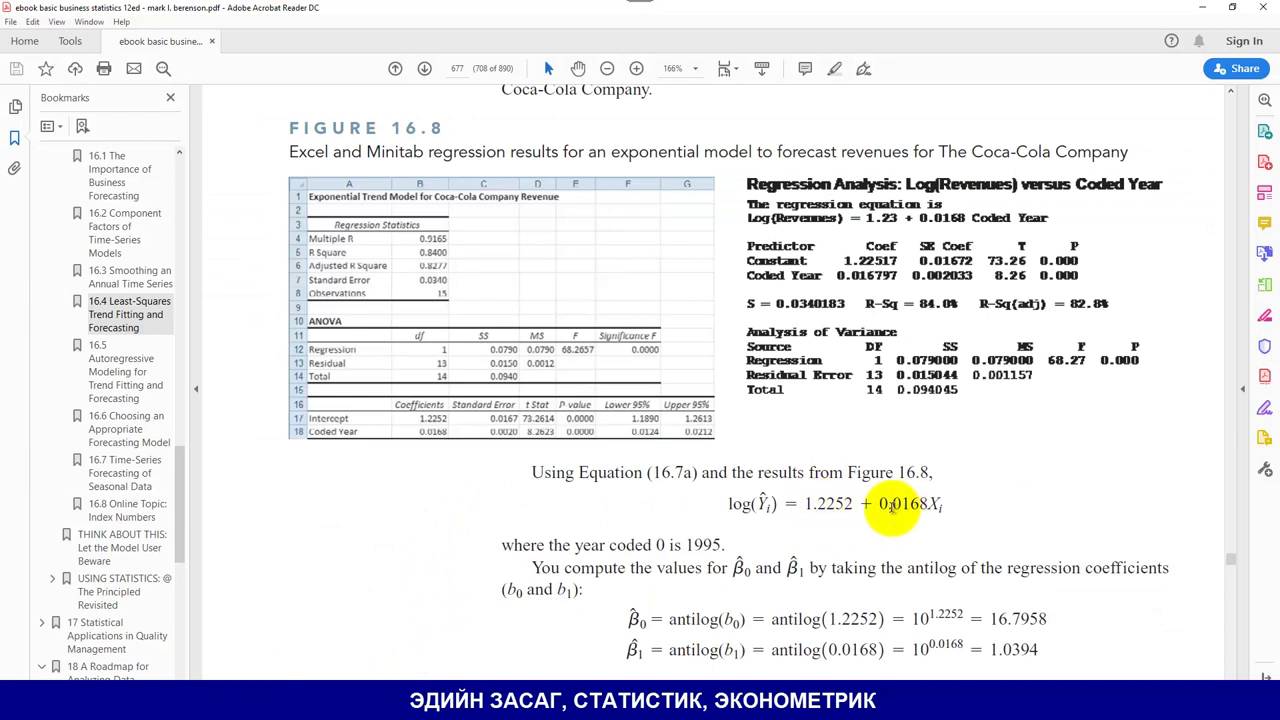
{"action": "key", "text": "alt+Tab"}
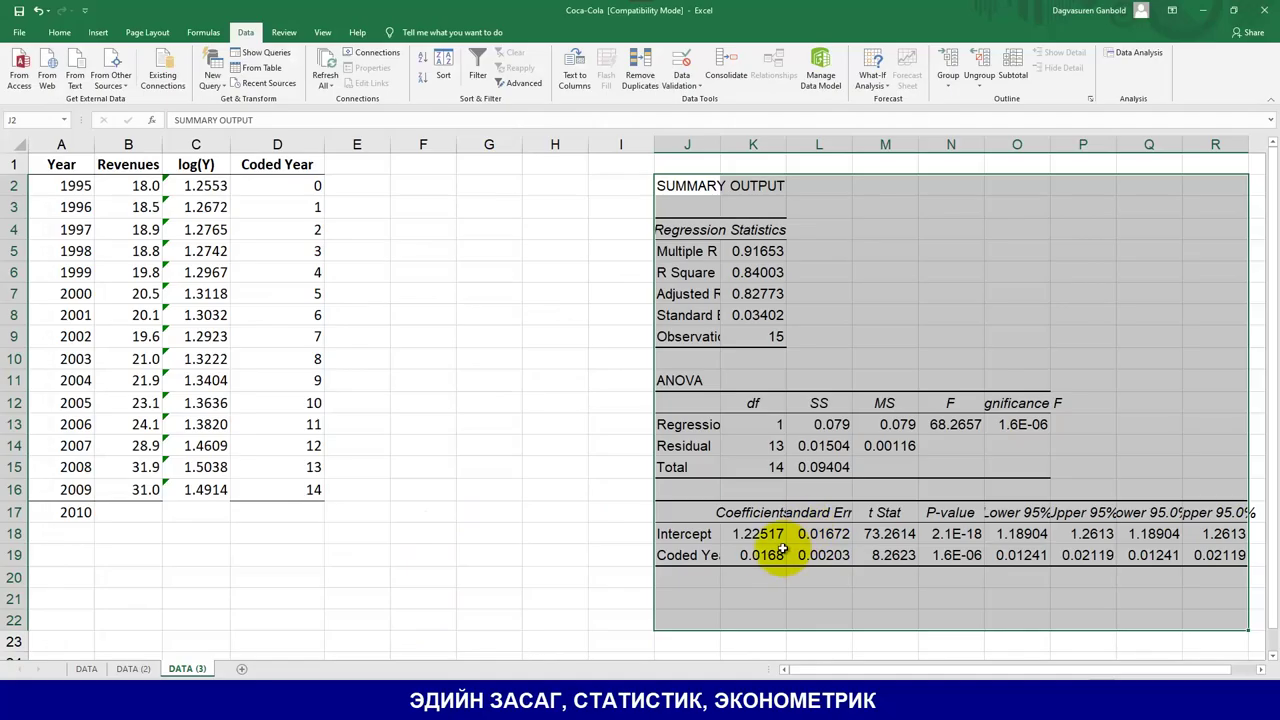
{"action": "left_click", "coordinate": [740, 537]}
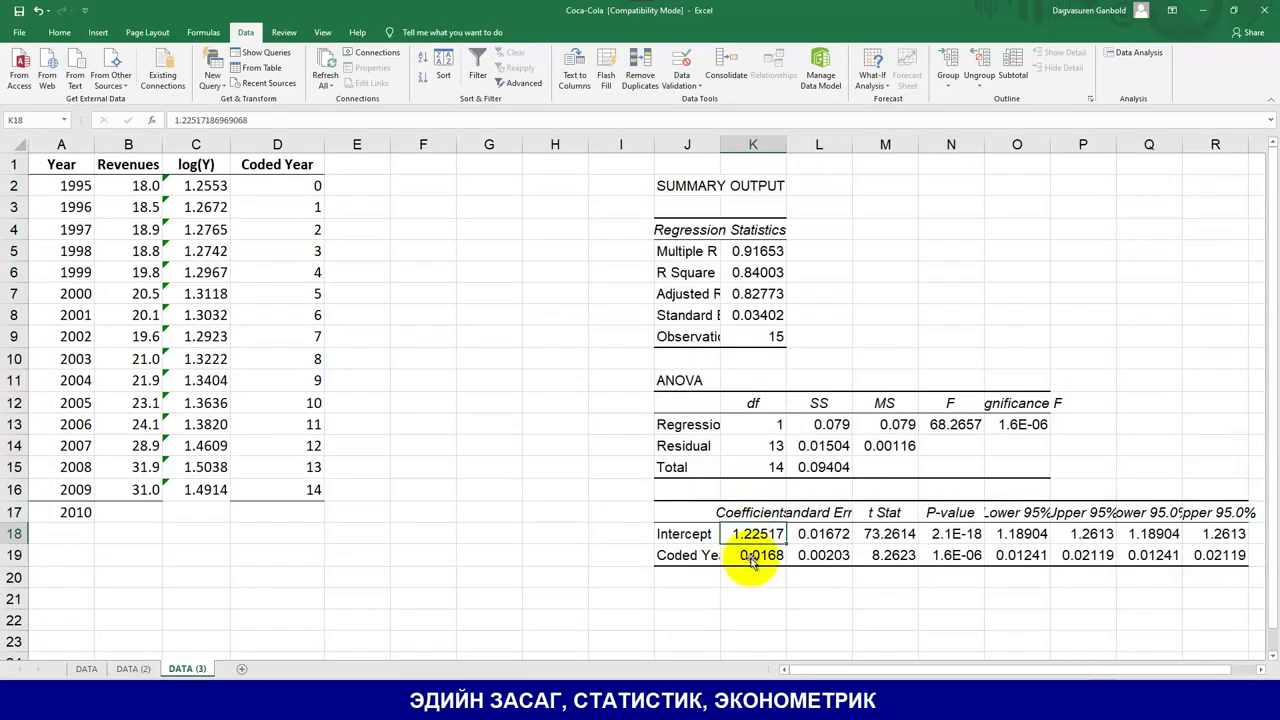
{"action": "left_click", "coordinate": [752, 558]}
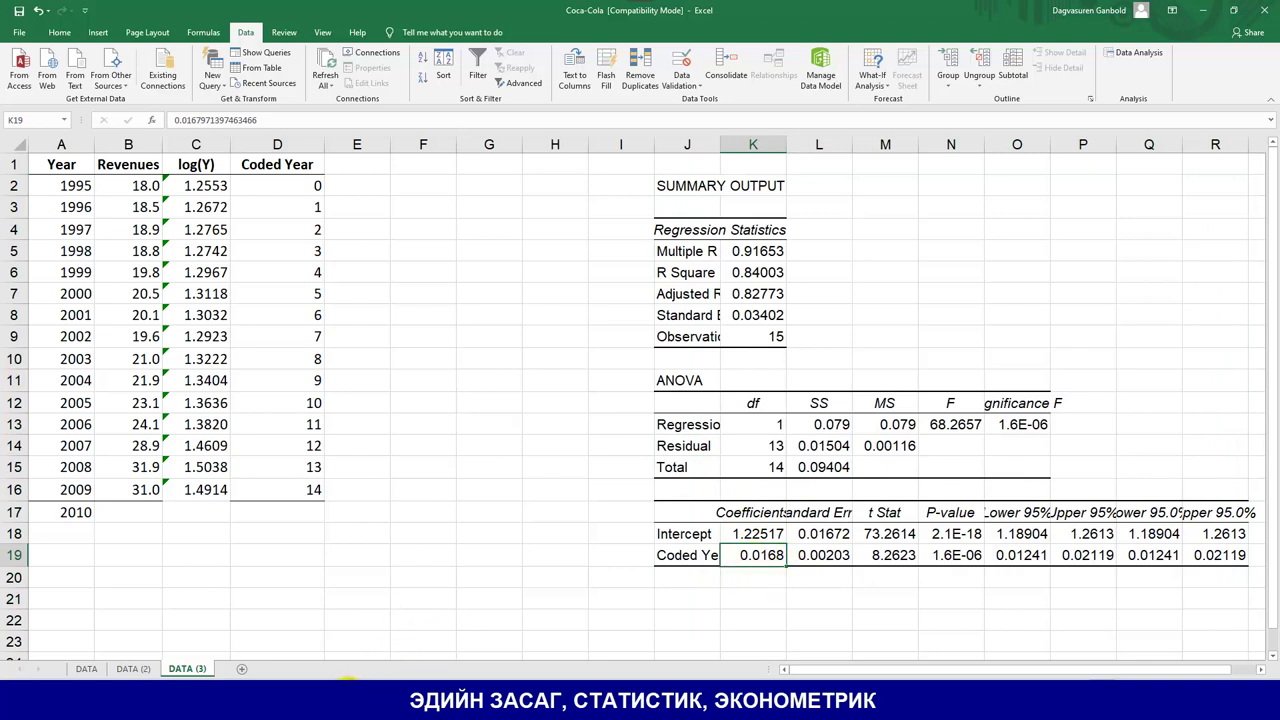
Step: Read the fitted log equation and the antilog calculations of both regression coefficients below Figure 16.8 in Adobe Acrobat Reader
{"action": "key", "text": "alt+Tab"}
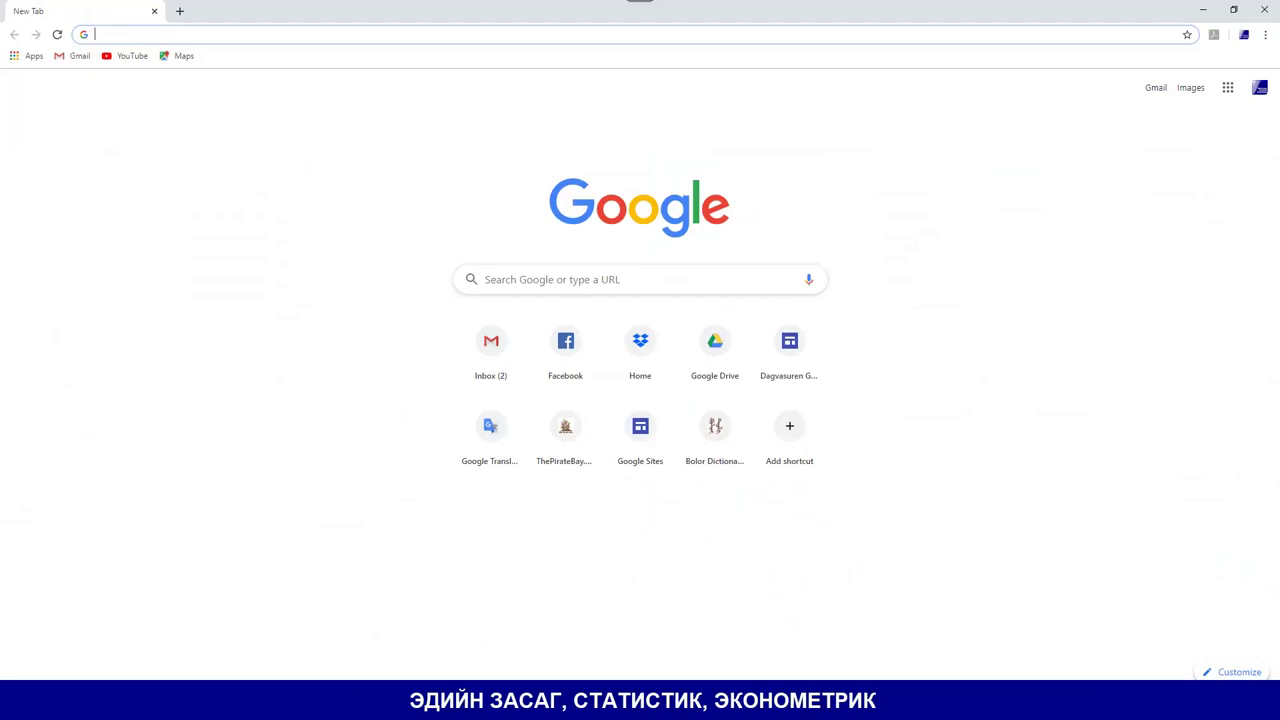
{"action": "key", "text": "alt+Tab"}
{"action": "key", "text": "alt+Tab"}
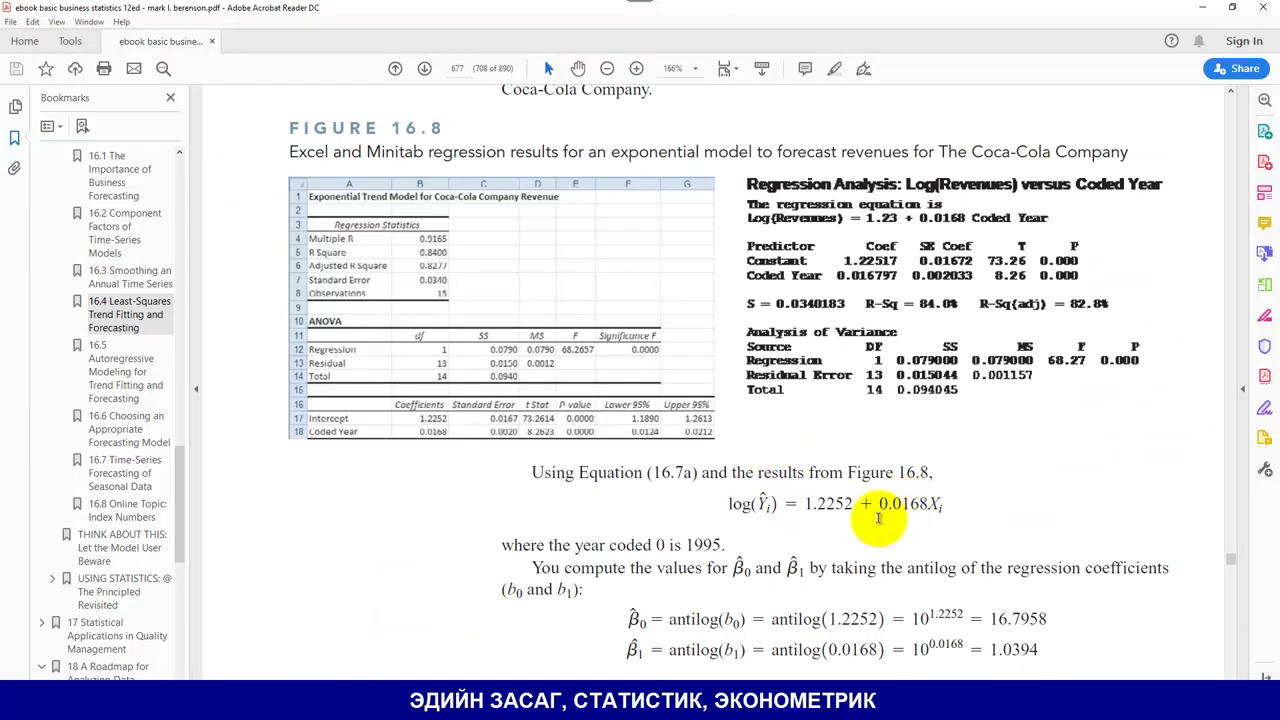
{"action": "left_click_drag", "start_coordinate": [728, 504], "coordinate": [986, 534]}
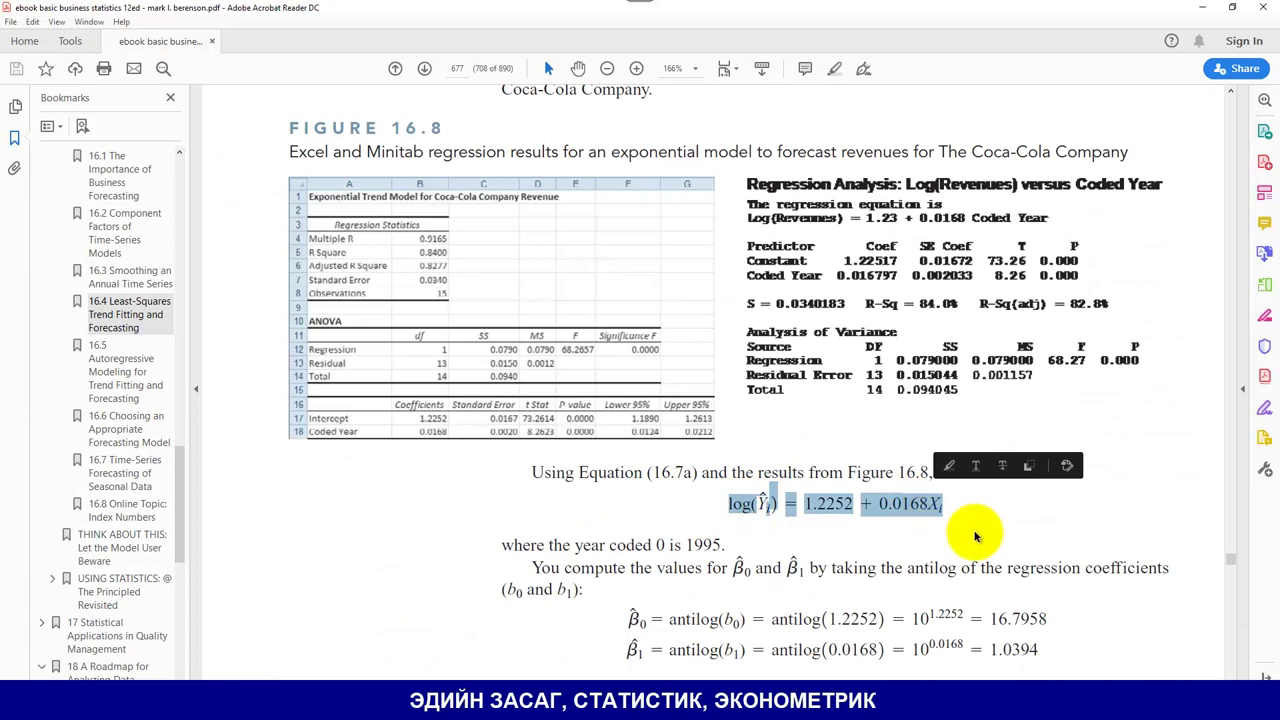
{"action": "left_click", "coordinate": [885, 545]}
{"action": "scroll", "coordinate": [890, 534], "scroll_direction": "down", "scroll_amount": 1}
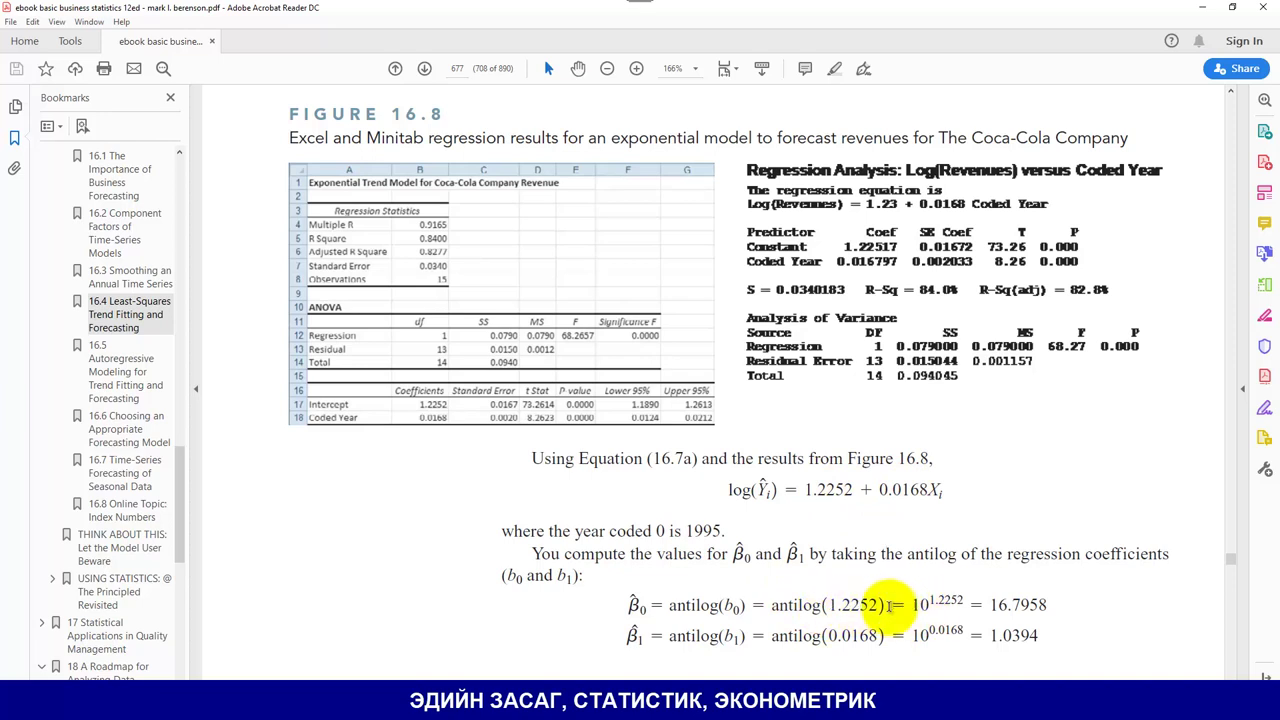
{"action": "left_click_drag", "start_coordinate": [932, 601], "coordinate": [1046, 610]}
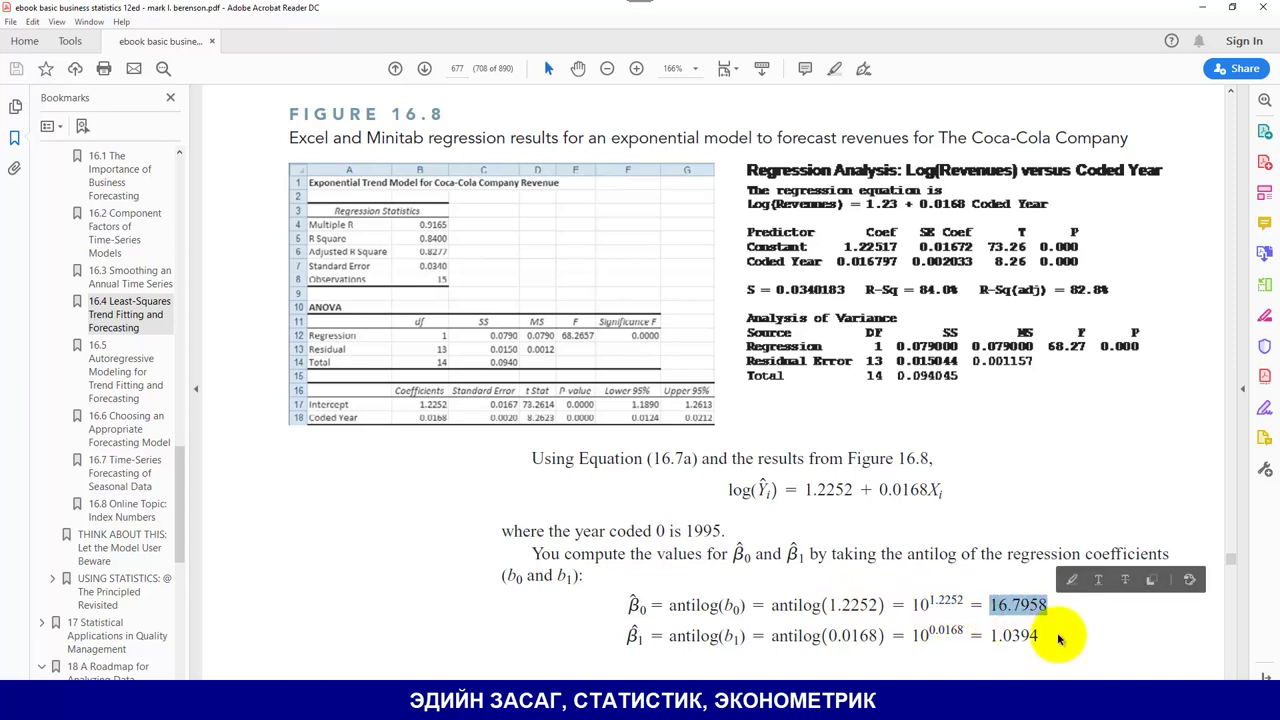
{"action": "left_click", "coordinate": [988, 609]}
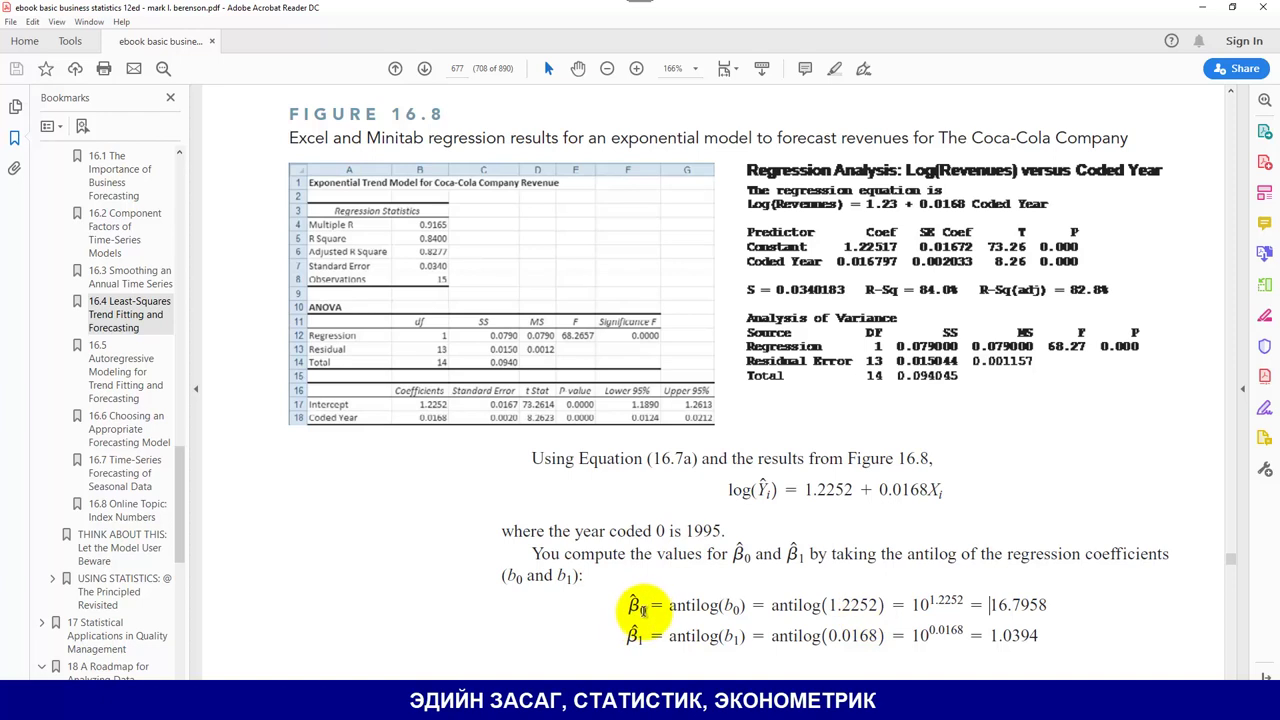
{"action": "double_click", "coordinate": [1050, 605]}
{"action": "left_click", "coordinate": [1052, 606]}
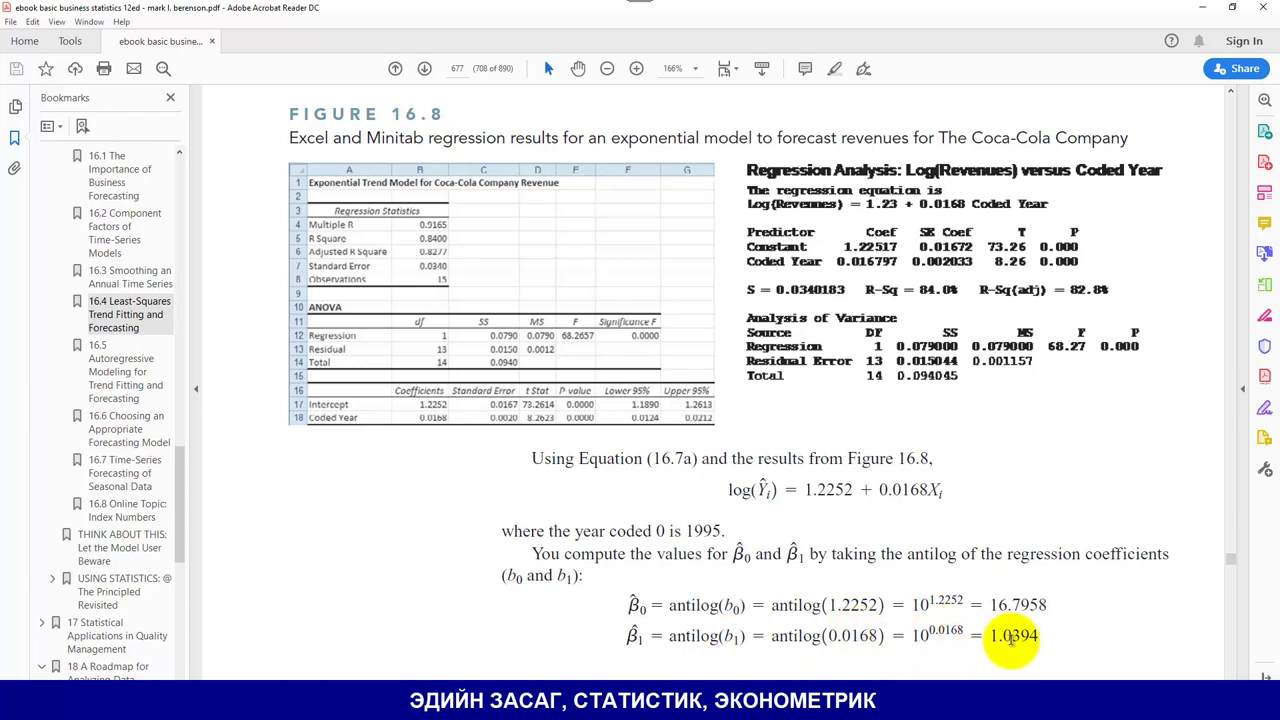
Step: Return to Excel and calculate the antilog of the intercept in K21 with the formula =10^K18
{"action": "key", "text": "alt+Tab"}
{"action": "left_click", "coordinate": [738, 580]}
{"action": "left_click", "coordinate": [752, 606]}
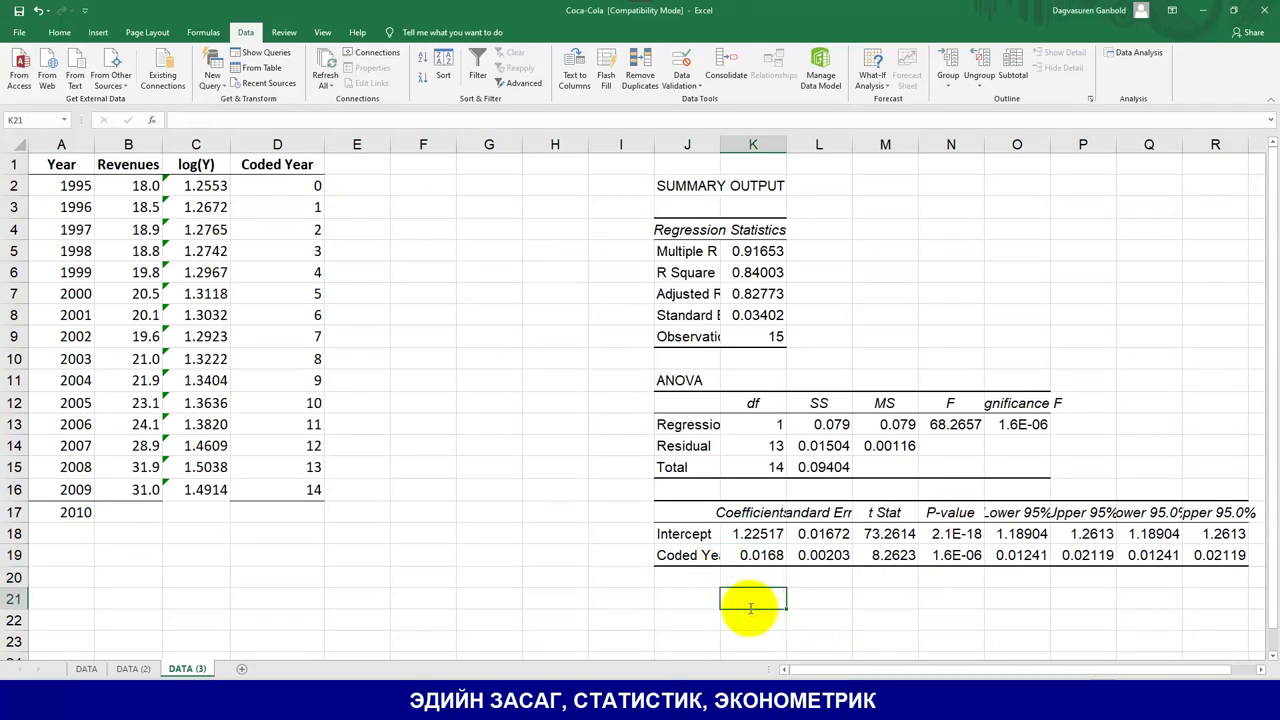
{"action": "type", "text": "=10"}
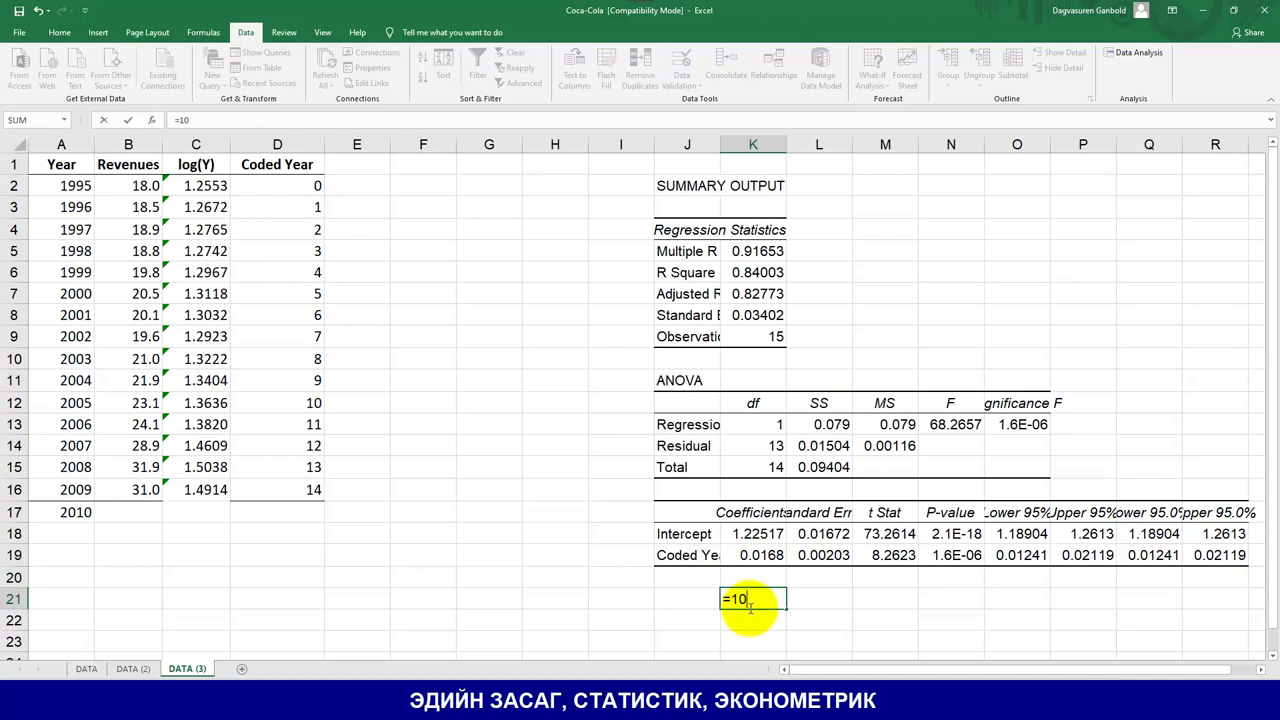
{"action": "type", "text": "^"}
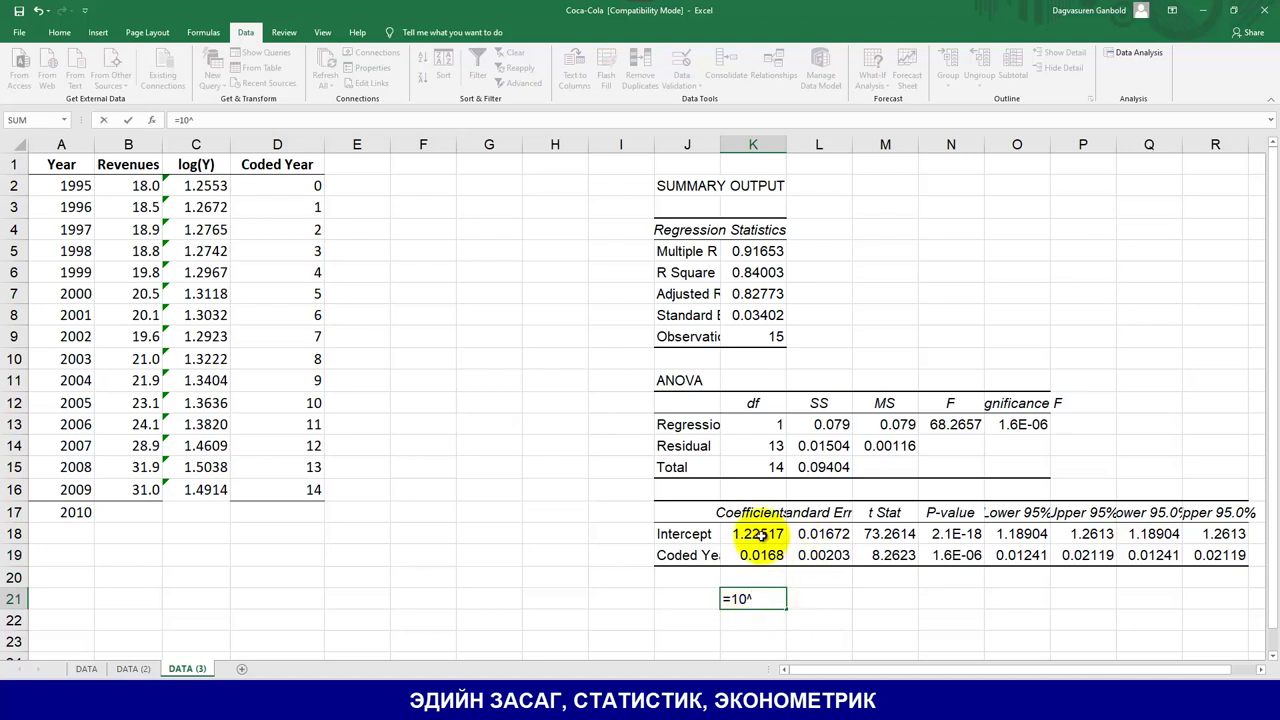
{"action": "left_click", "coordinate": [758, 534]}
{"action": "key", "text": "Return"}
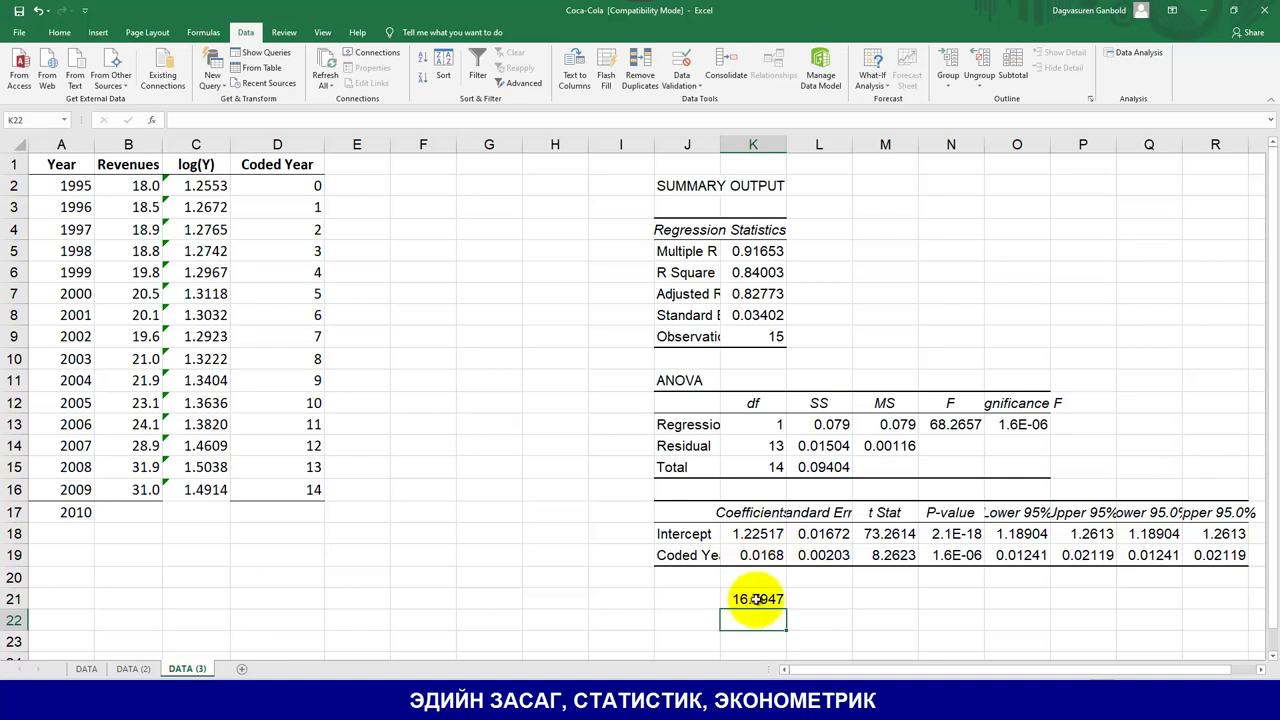
Step: Fill the antilog formula from K21 into K22 for the Coded Year coefficient, and switch to the e-book in Adobe Acrobat Reader
{"action": "left_click", "coordinate": [765, 601]}
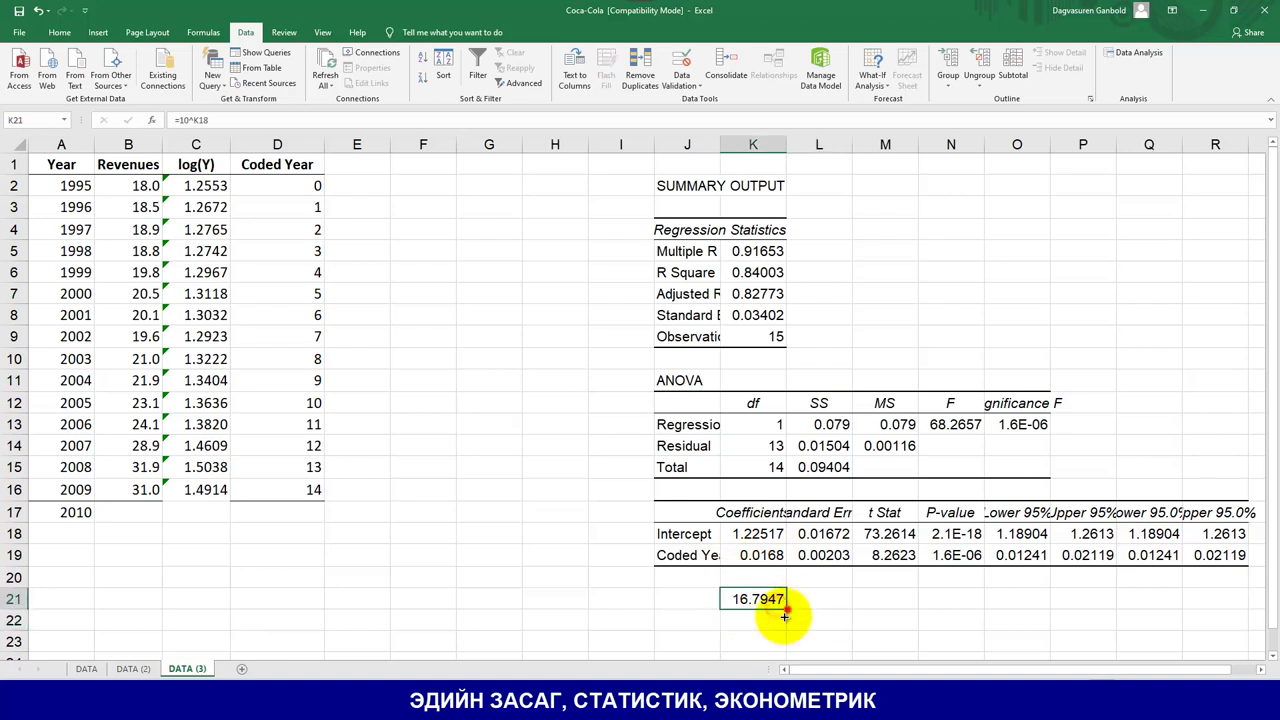
{"action": "left_click_drag", "start_coordinate": [781, 624], "coordinate": [780, 622]}
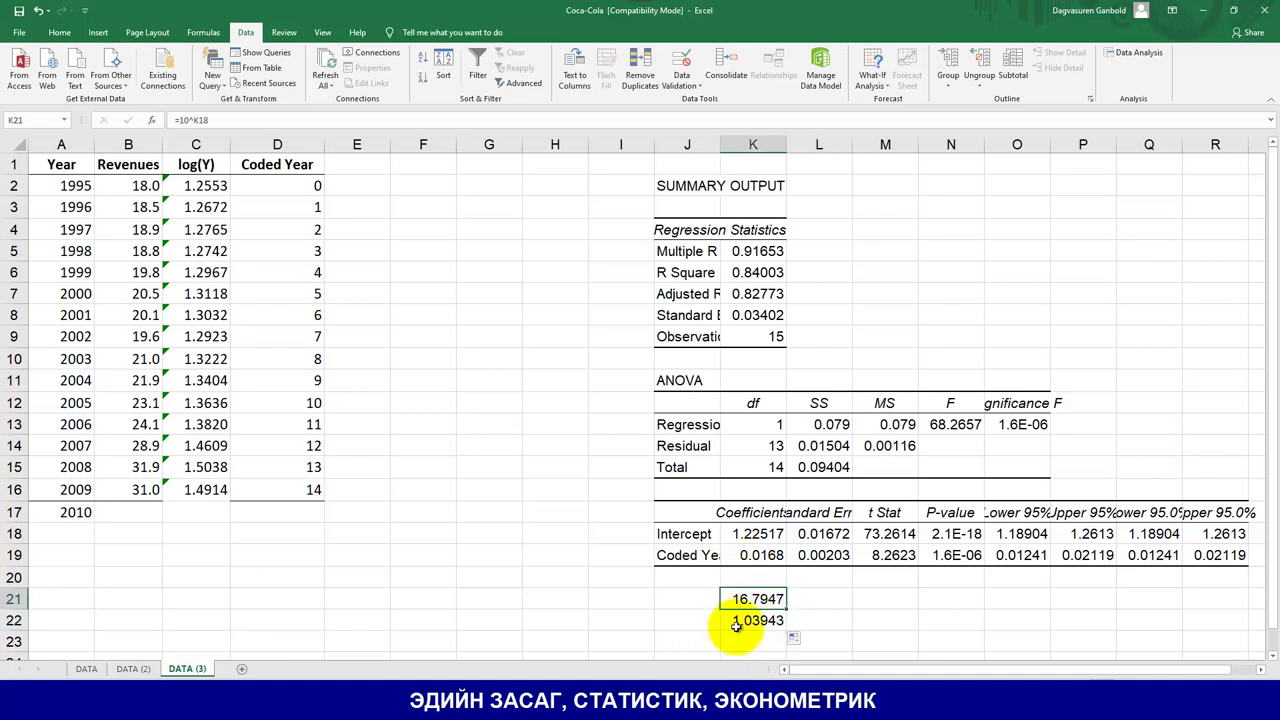
{"action": "left_click", "coordinate": [745, 621]}
{"action": "key", "text": "alt+Tab"}
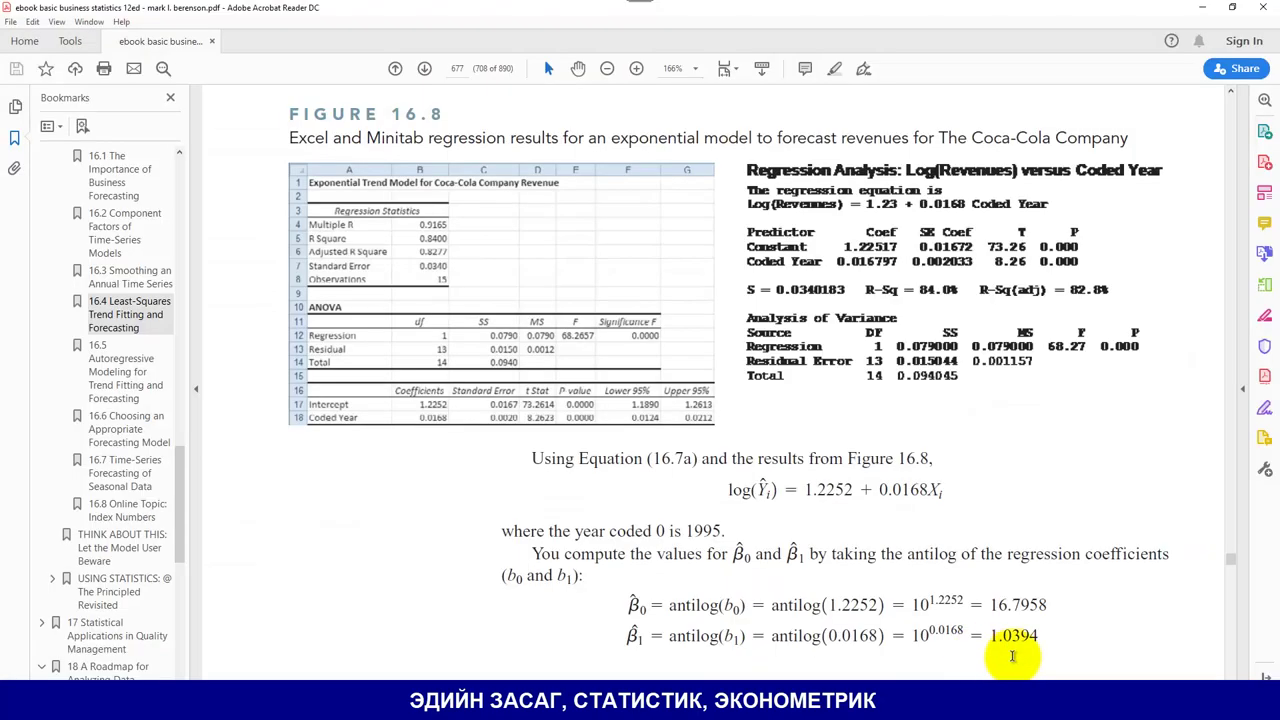
Step: Read the exponential trend forecasting equation, its growth-rate interpretation and the 2010 forecast on e-book page 678, down to Figure 16.9
{"action": "left_click", "coordinate": [377, 568]}
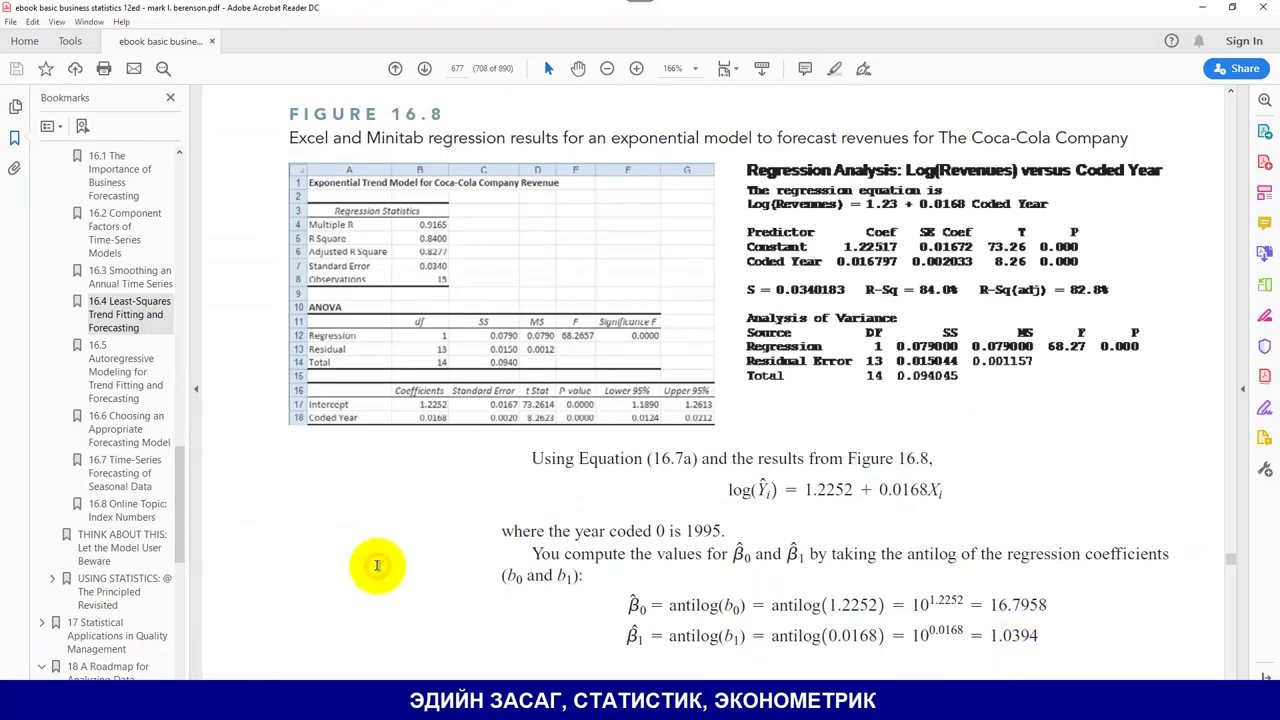
{"action": "key", "text": "Right"}
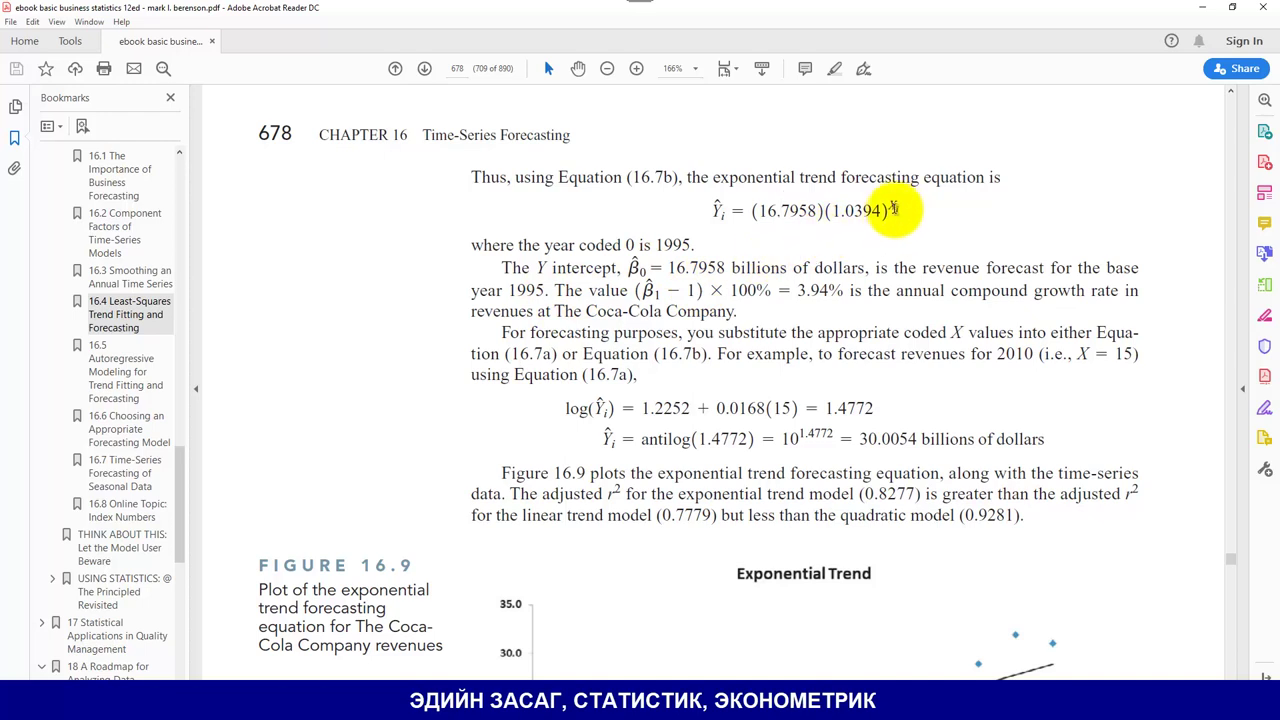
{"action": "left_click_drag", "start_coordinate": [900, 215], "coordinate": [852, 214]}
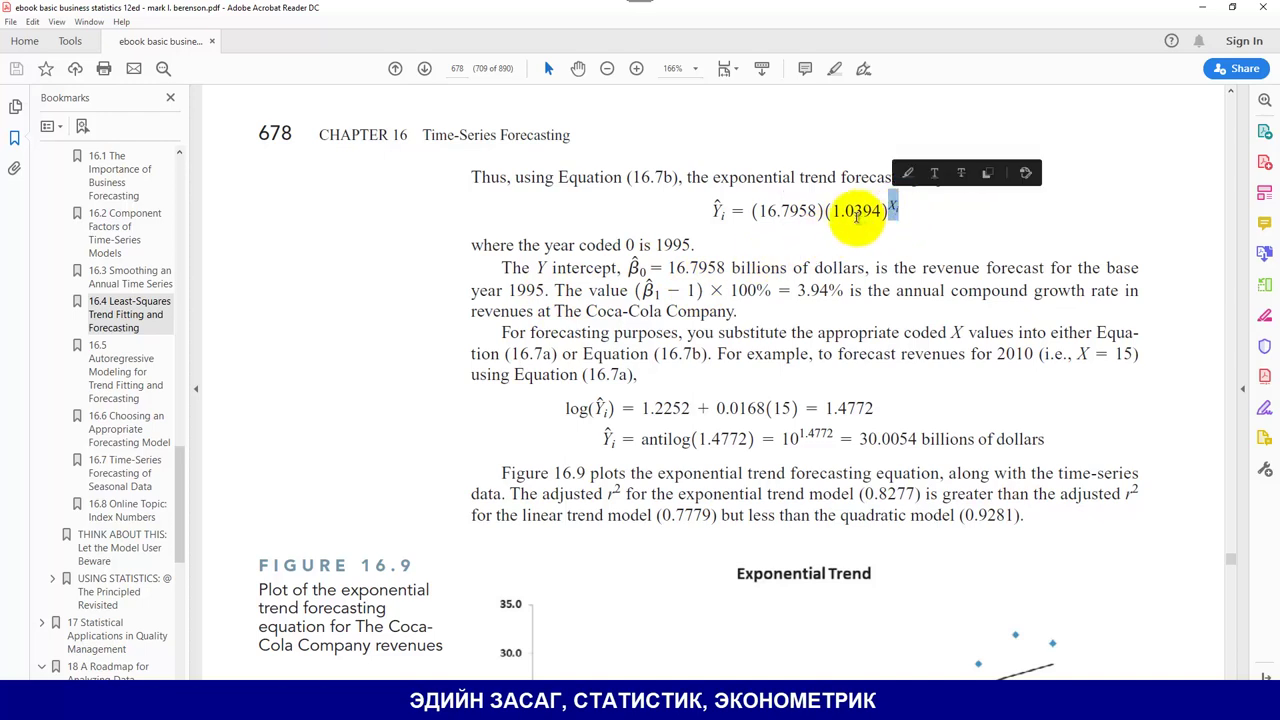
{"action": "left_click", "coordinate": [852, 214]}
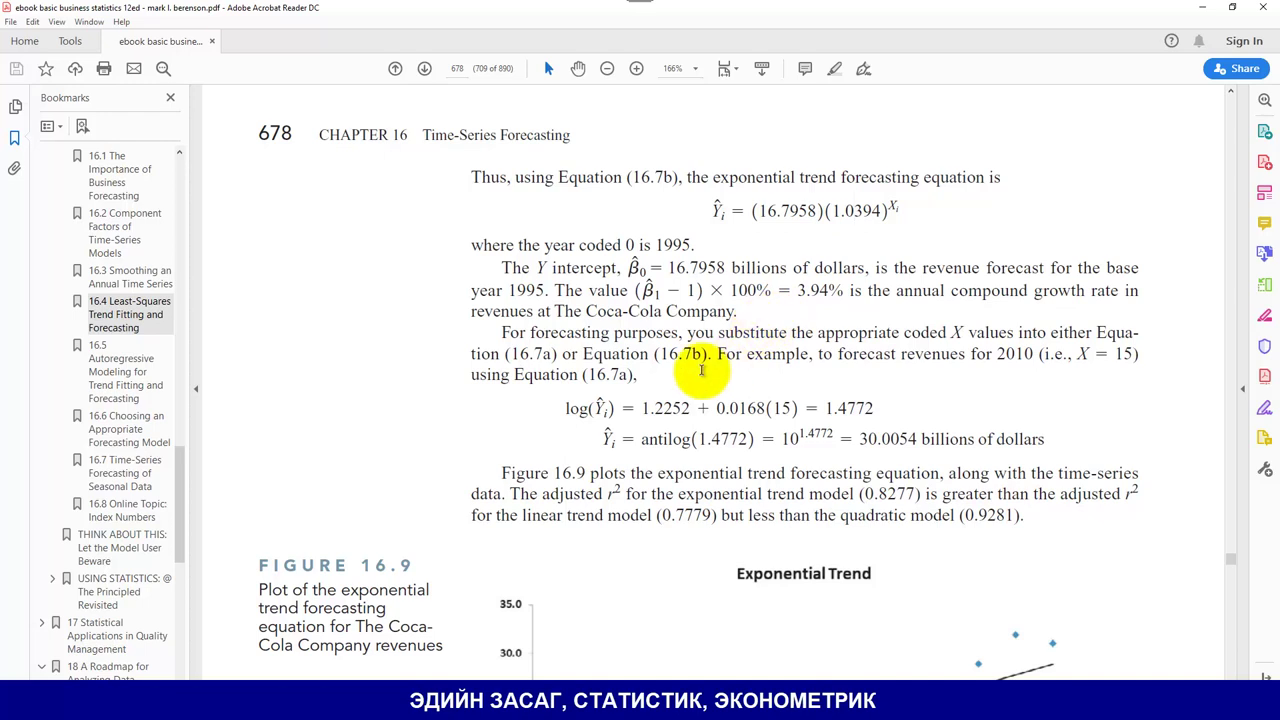
{"action": "left_click", "coordinate": [406, 423]}
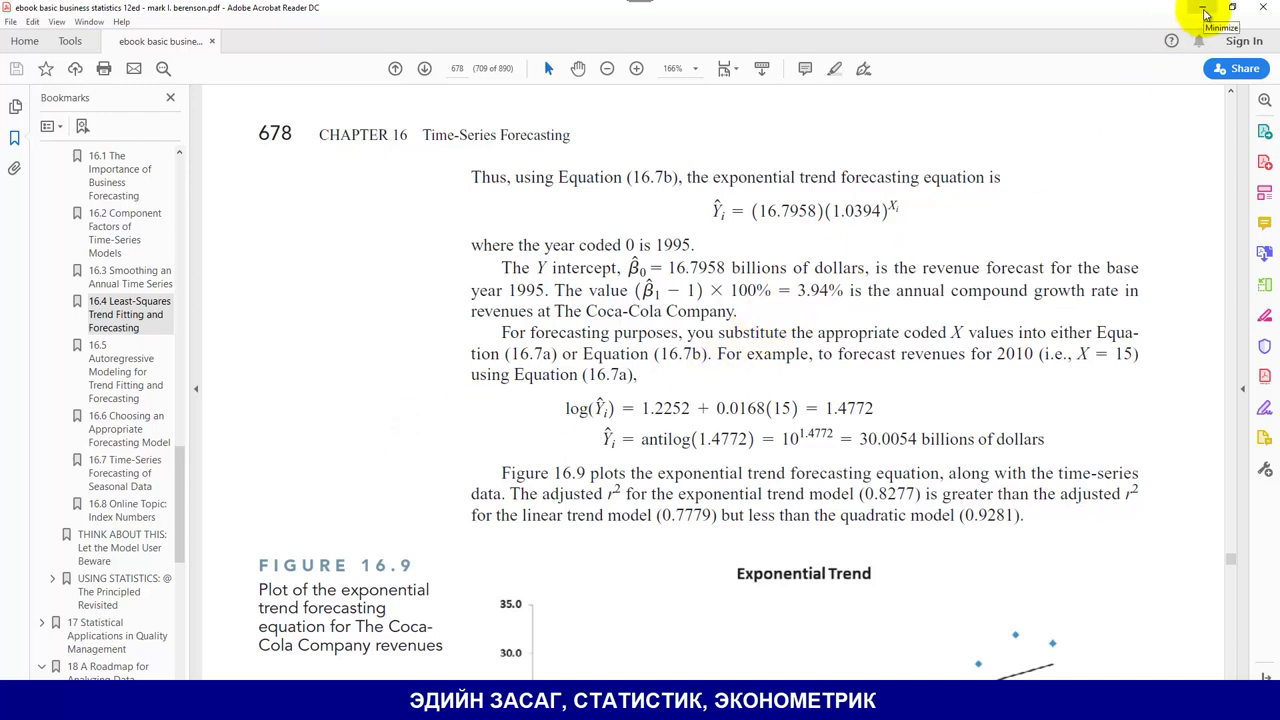
{"action": "scroll", "coordinate": [855, 425], "scroll_direction": "down", "scroll_amount": 2}
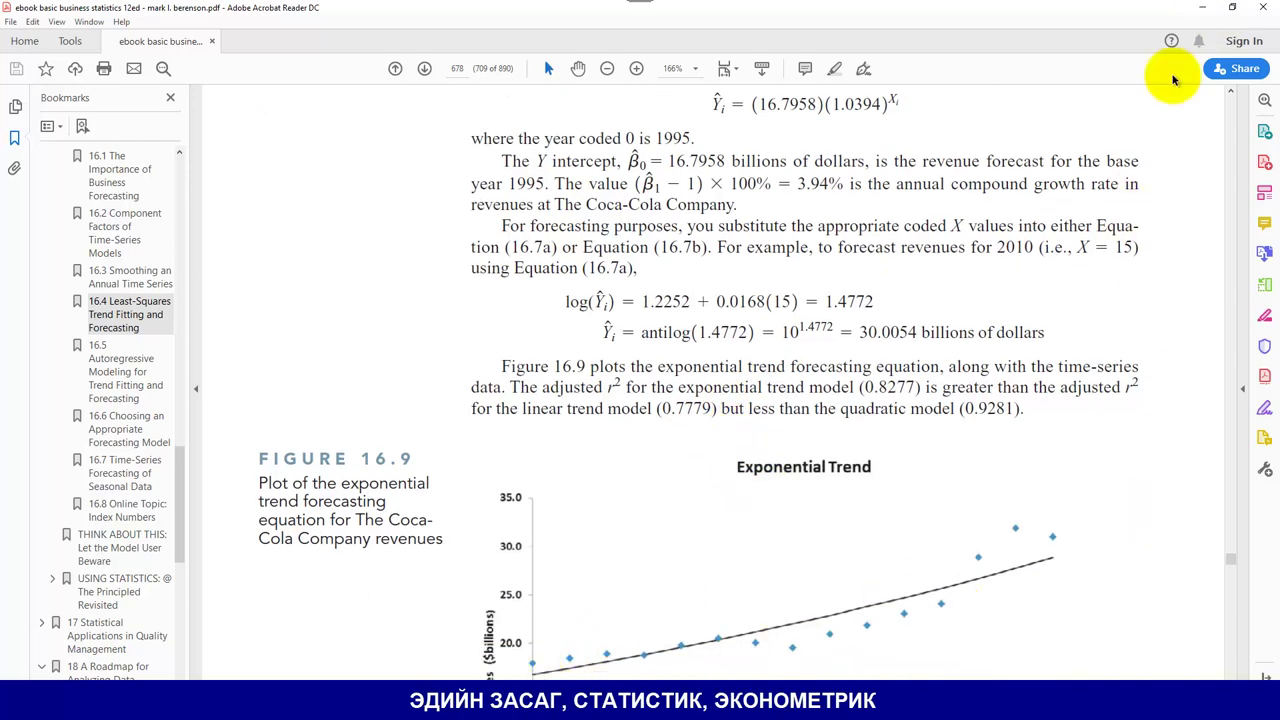
Step: Return to Excel and enter the header Y_hat in E1, beside the Coded Year column
{"action": "left_click", "coordinate": [1203, 14]}
{"action": "left_click", "coordinate": [380, 287]}
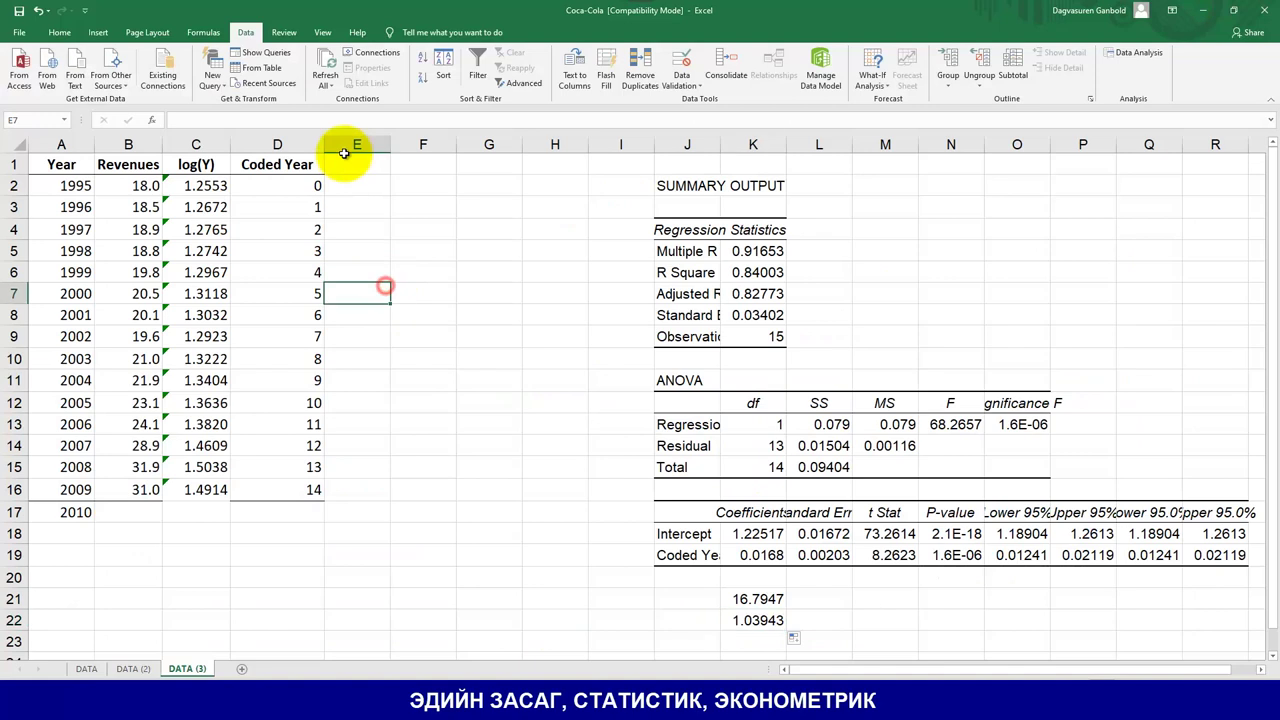
{"action": "left_click", "coordinate": [343, 155]}
{"action": "type", "text": "Y_hat"}
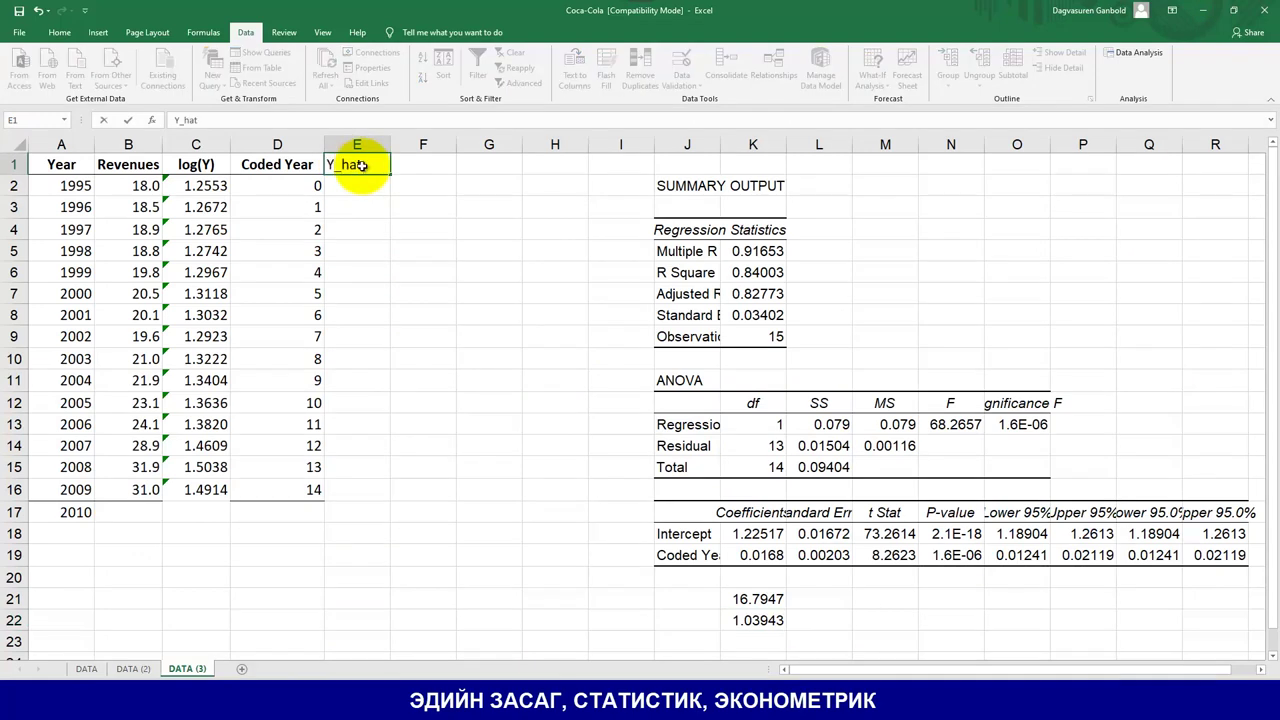
{"action": "key", "text": "Return"}
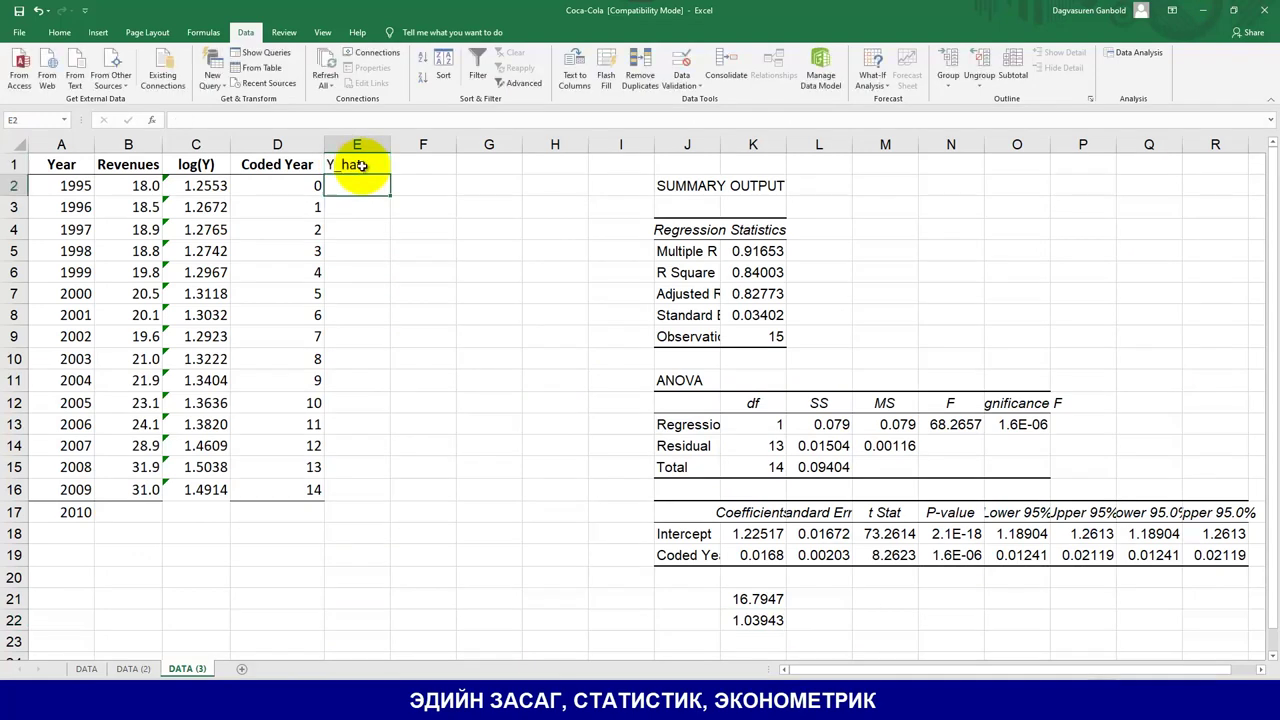
Step: Calculate the fitted log value in E2 with =$K$18+$K$19*D2 and fill the formula down to E16
{"action": "type", "text": "="}
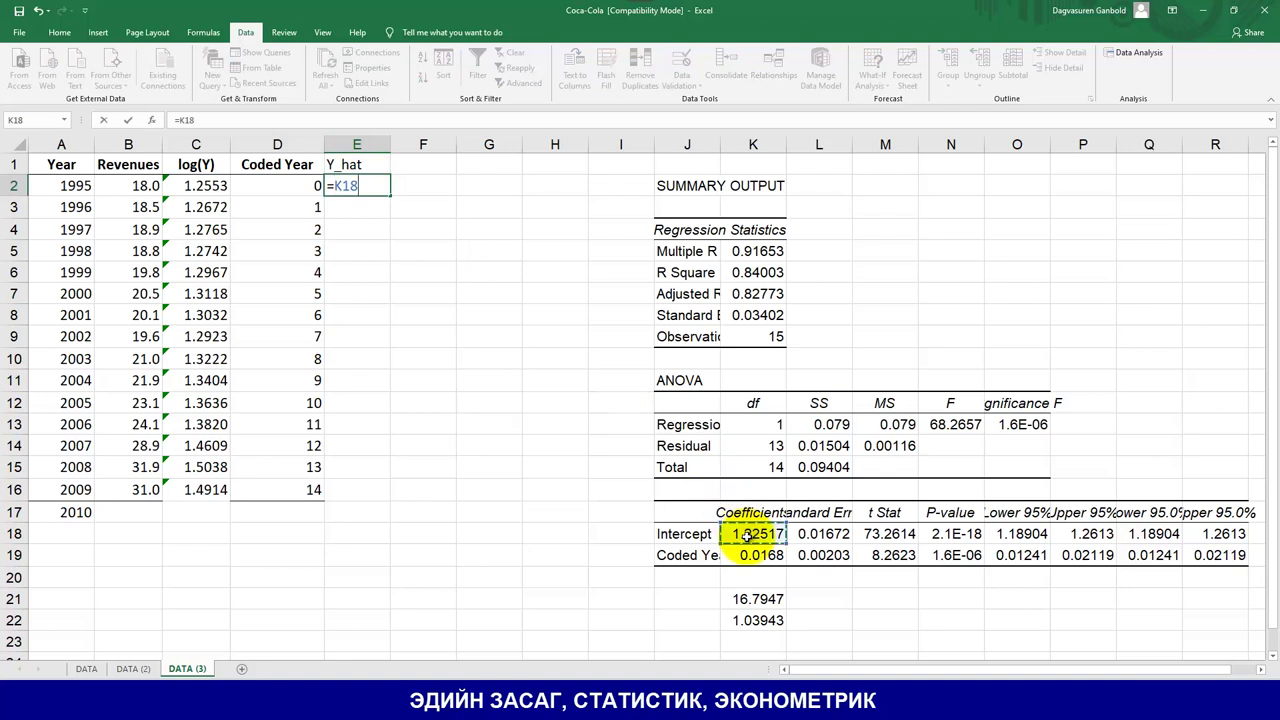
{"action": "type", "text": "+"}
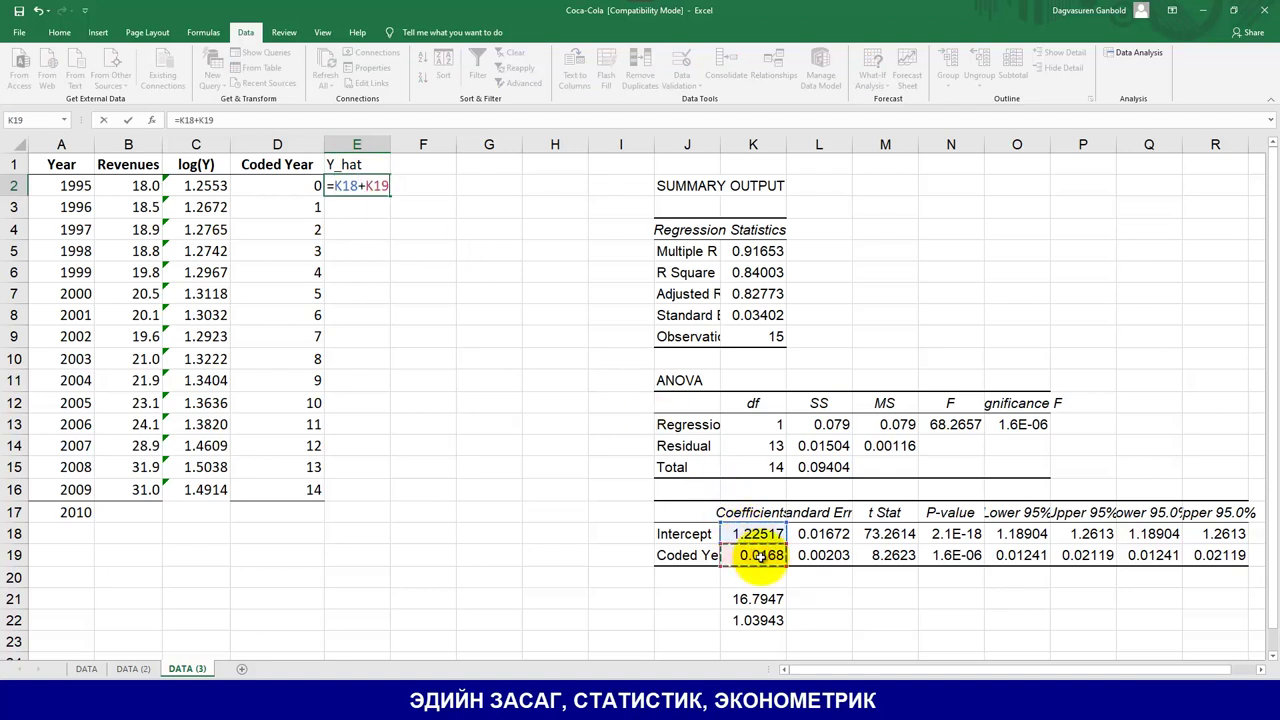
{"action": "type", "text": "*"}
{"action": "left_click", "coordinate": [274, 183]}
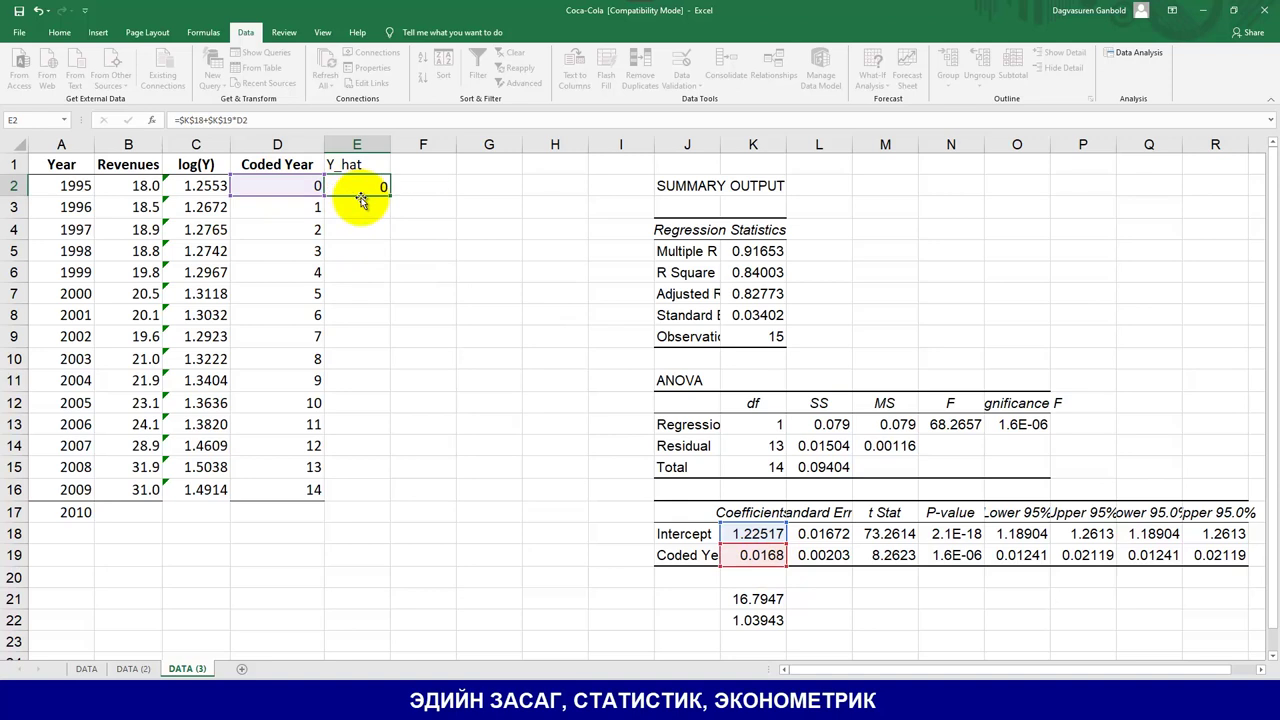
{"action": "key", "text": "ctrl+Return"}
{"action": "left_click_drag", "start_coordinate": [390, 196], "coordinate": [381, 497]}
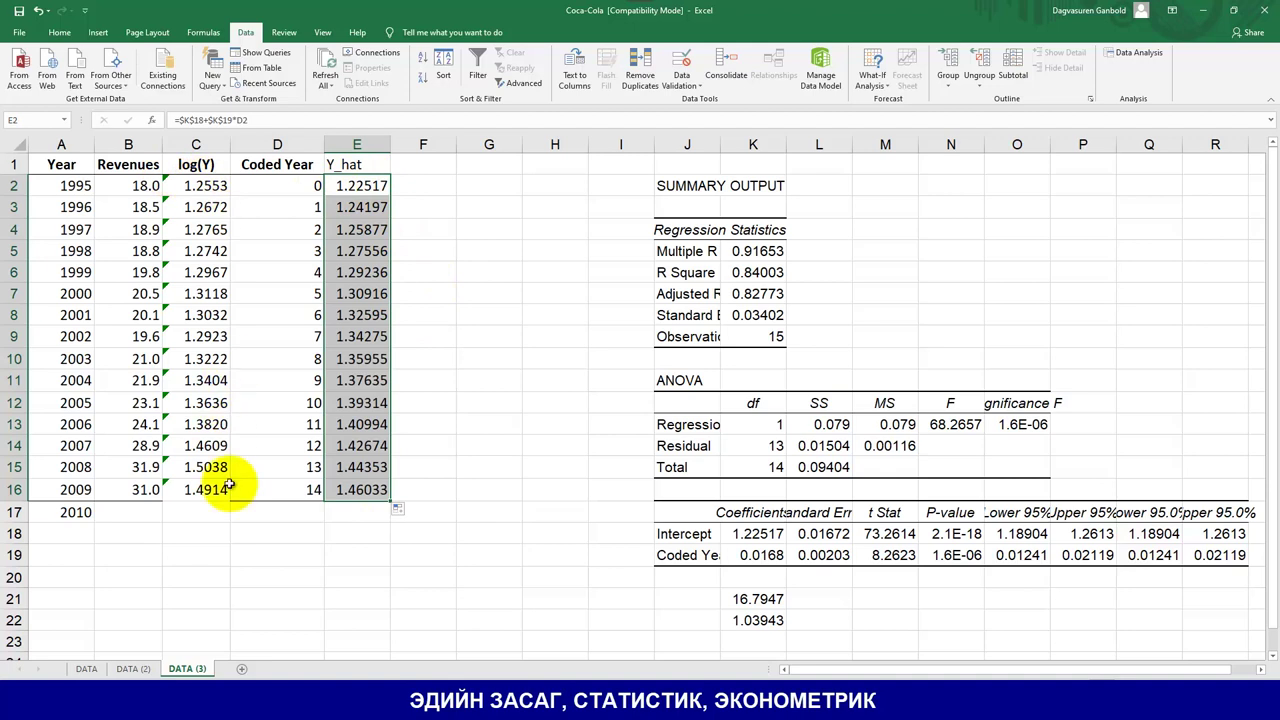
Step: Insert a Line with Markers chart of the log(Y) values in C2:C16 and place it beside the data
{"action": "left_click", "coordinate": [200, 186]}
{"action": "left_click", "coordinate": [200, 489], "text": "shift"}
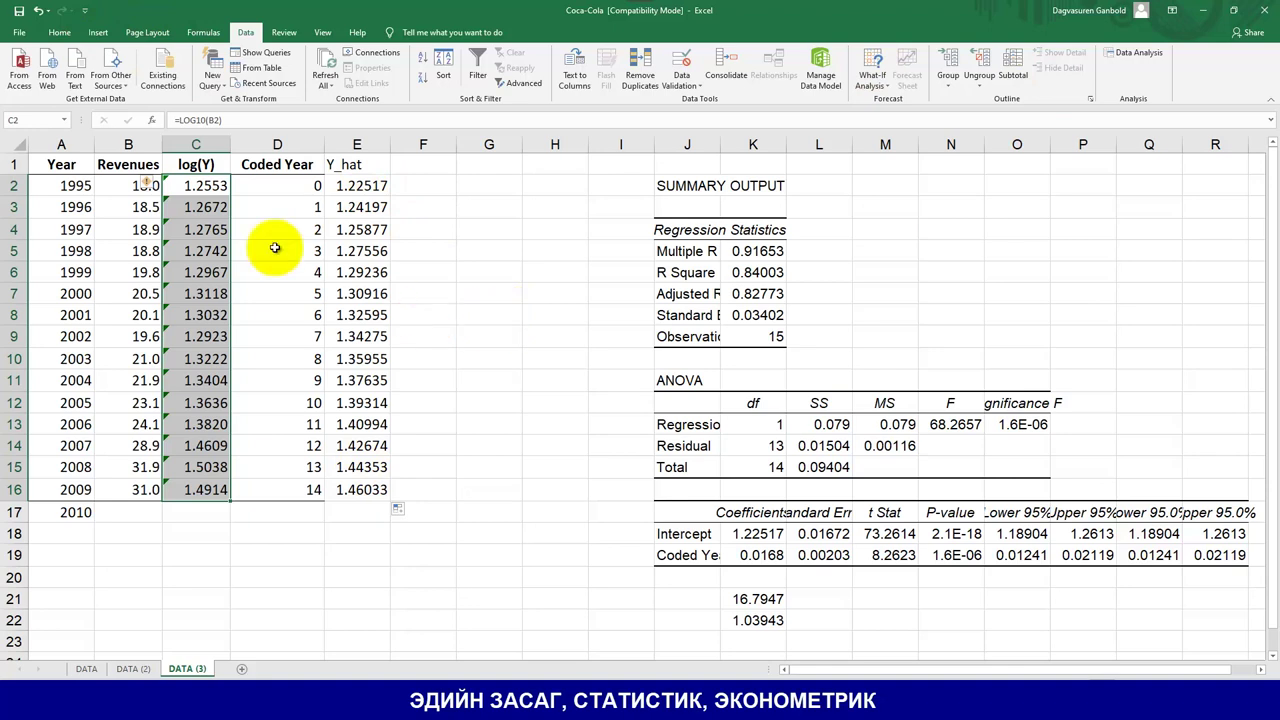
{"action": "left_click", "coordinate": [208, 165]}
{"action": "left_click_drag", "start_coordinate": [200, 186], "coordinate": [200, 490]}
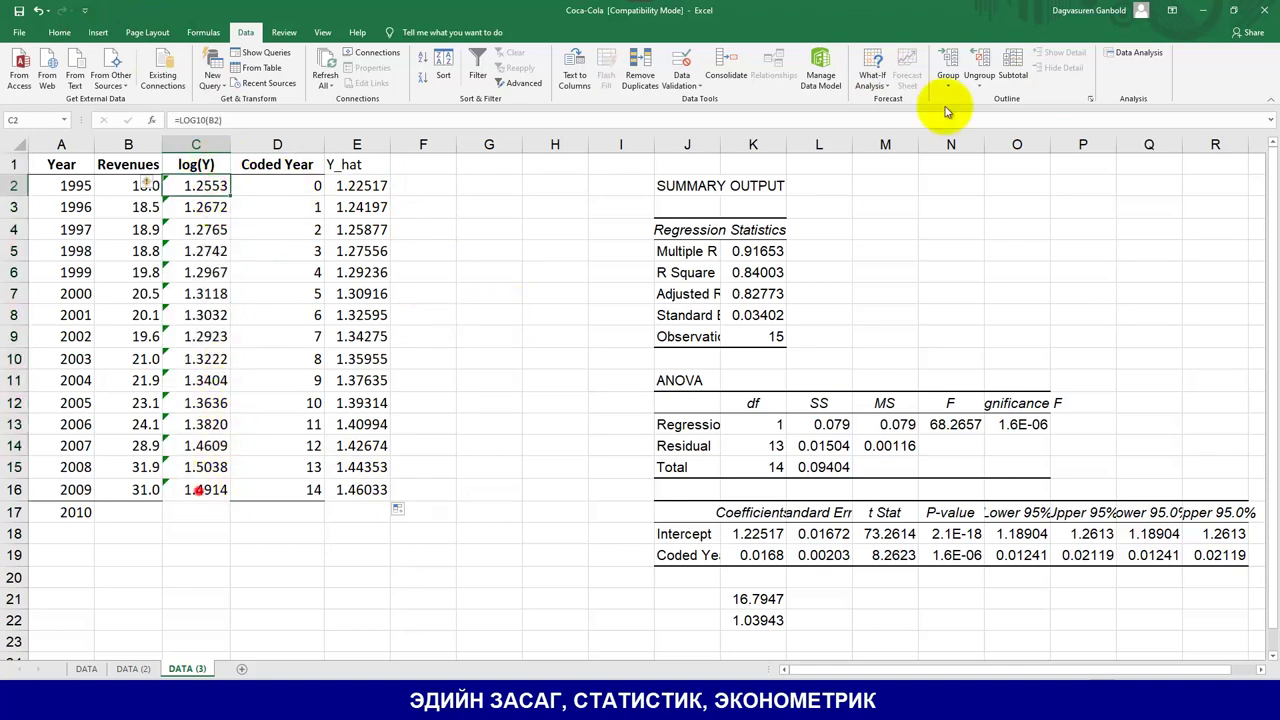
{"action": "left_click", "coordinate": [1128, 53]}
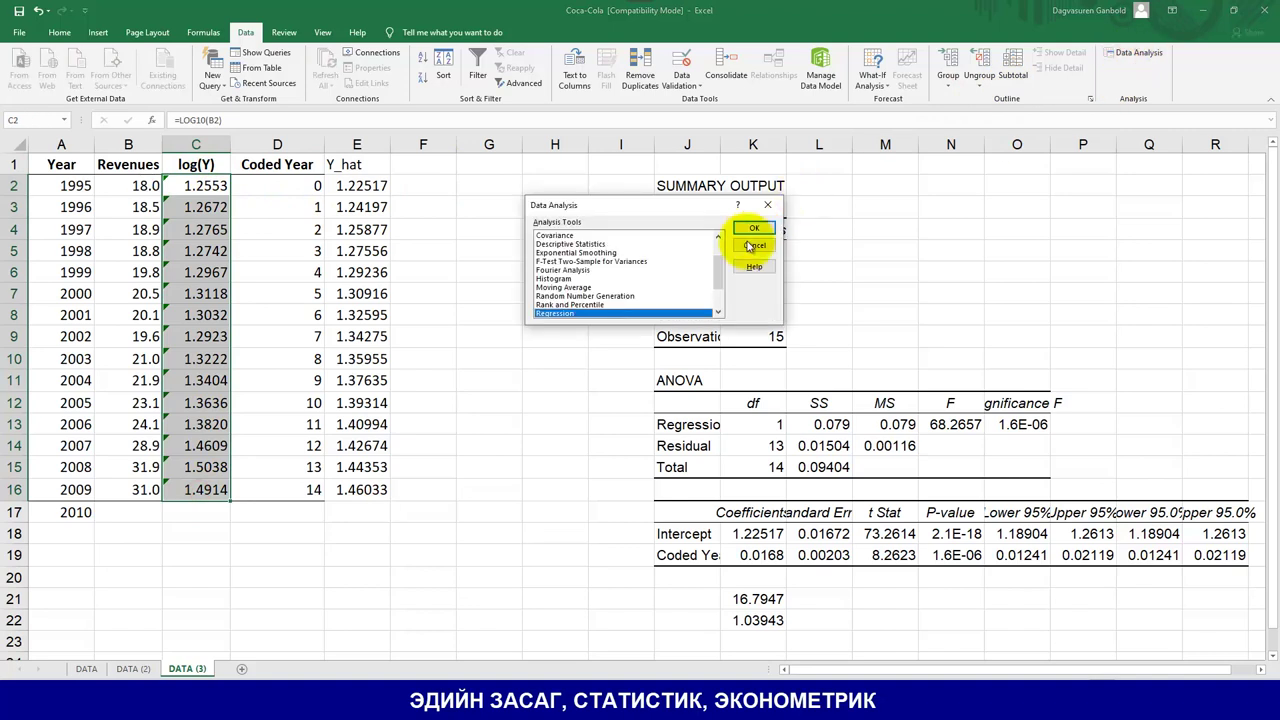
{"action": "left_click", "coordinate": [754, 228]}
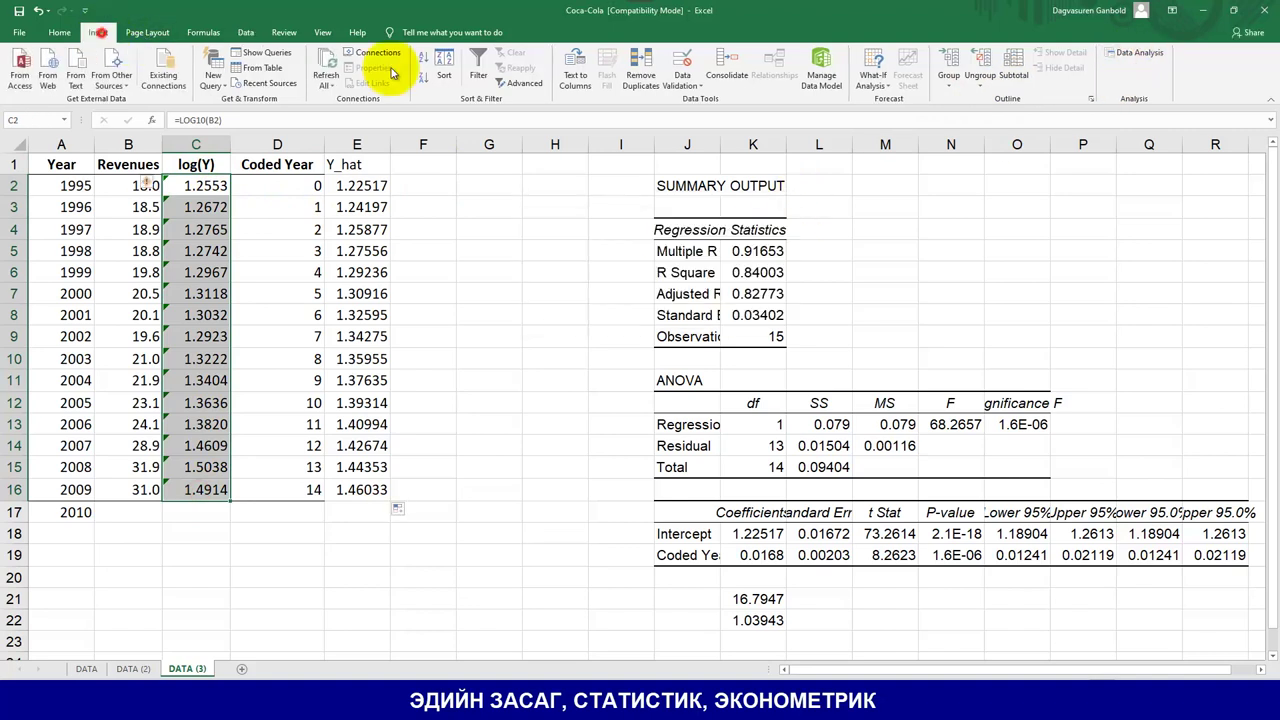
{"action": "left_click", "coordinate": [98, 32]}
{"action": "left_click", "coordinate": [471, 88]}
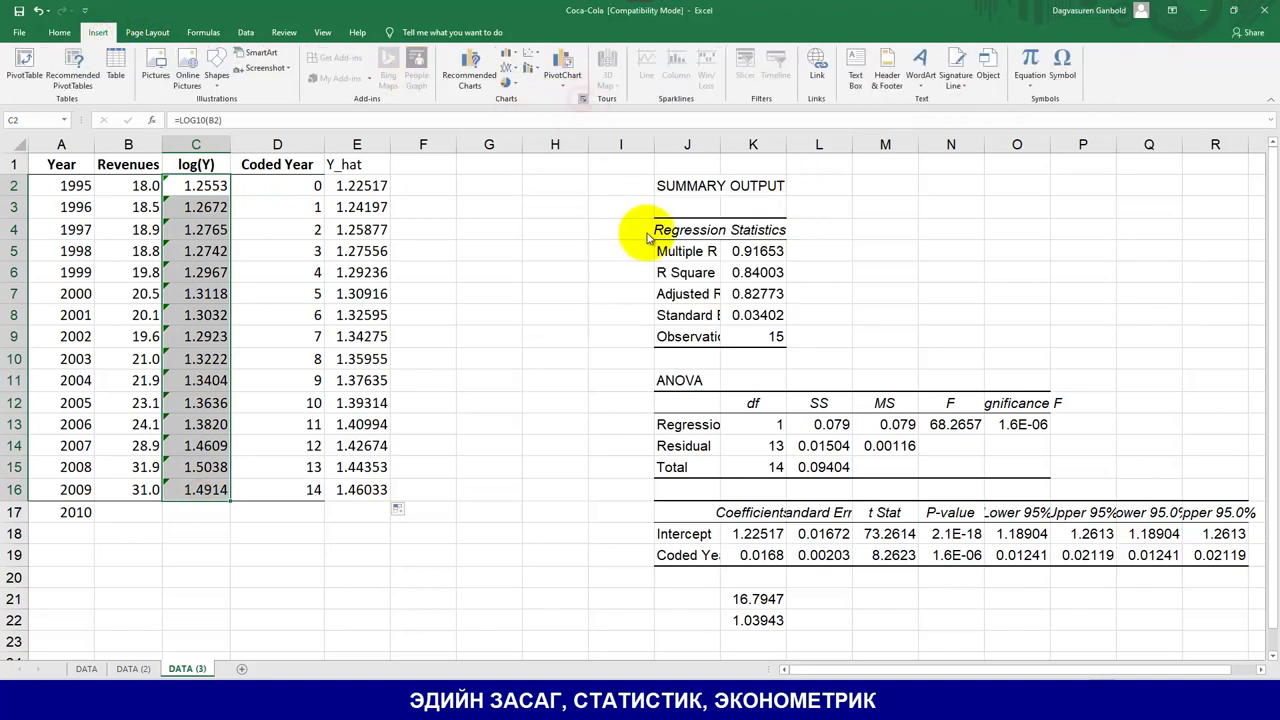
{"action": "left_click", "coordinate": [540, 178]}
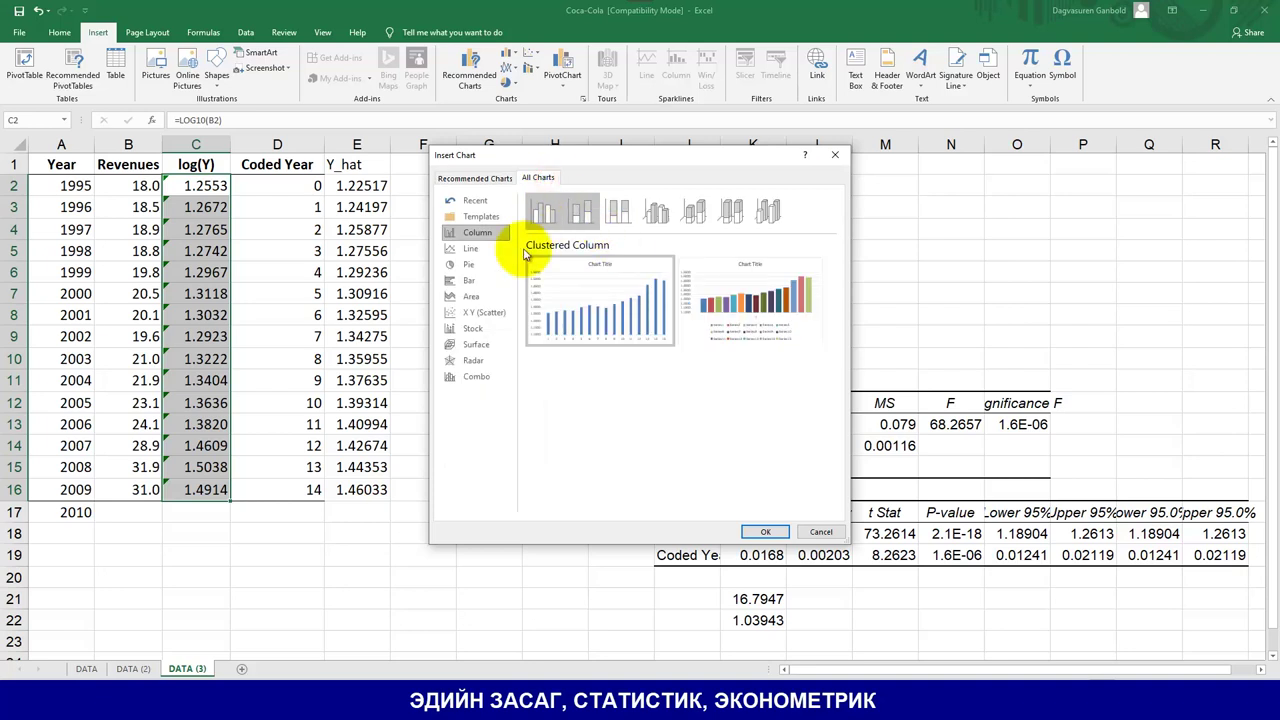
{"action": "left_click", "coordinate": [470, 248]}
{"action": "left_click", "coordinate": [656, 210]}
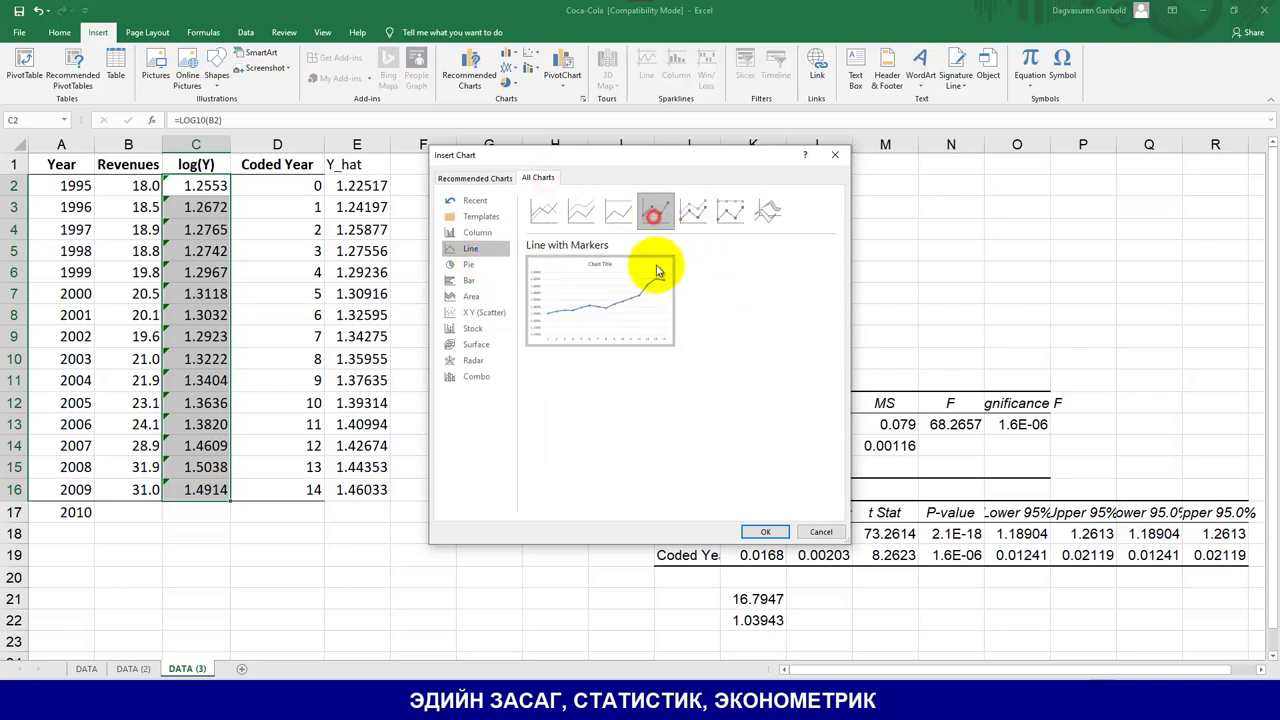
{"action": "left_click", "coordinate": [765, 531]}
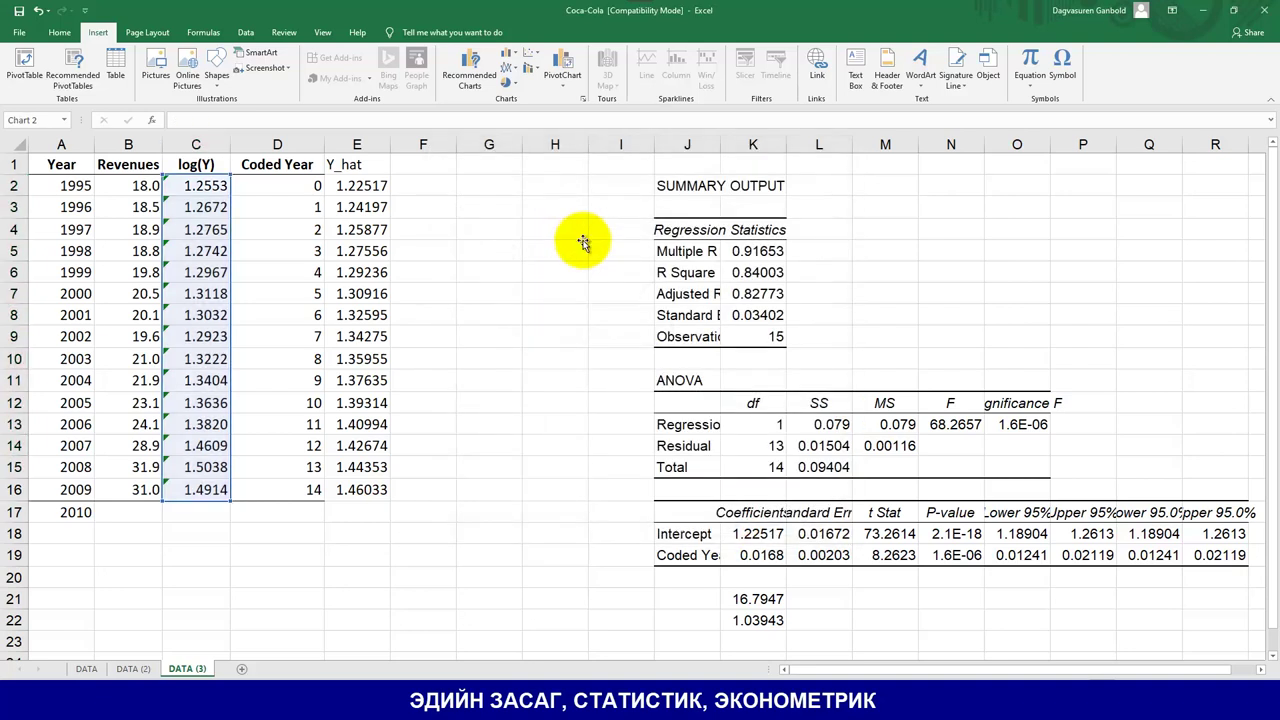
{"action": "left_click_drag", "start_coordinate": [582, 252], "coordinate": [569, 220]}
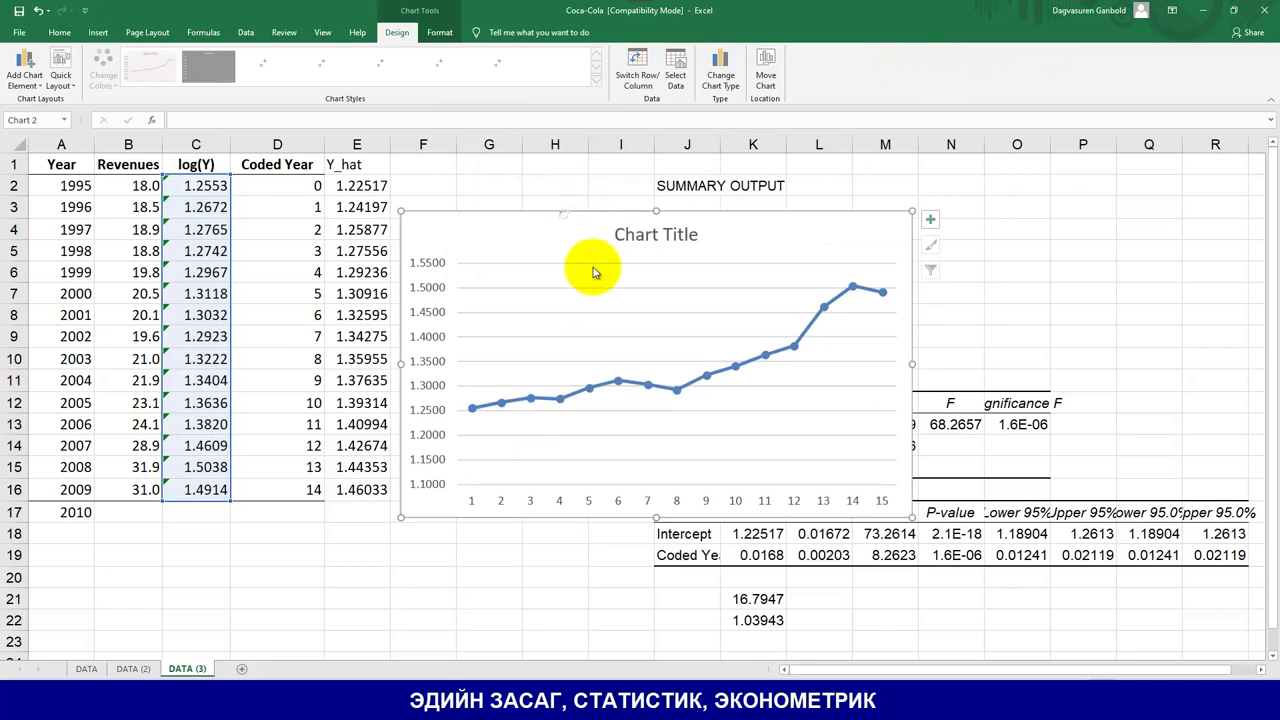
Step: Set the chart's horizontal axis labels to the years in A2:A16
{"action": "right_click", "coordinate": [568, 217]}
{"action": "left_click", "coordinate": [610, 358]}
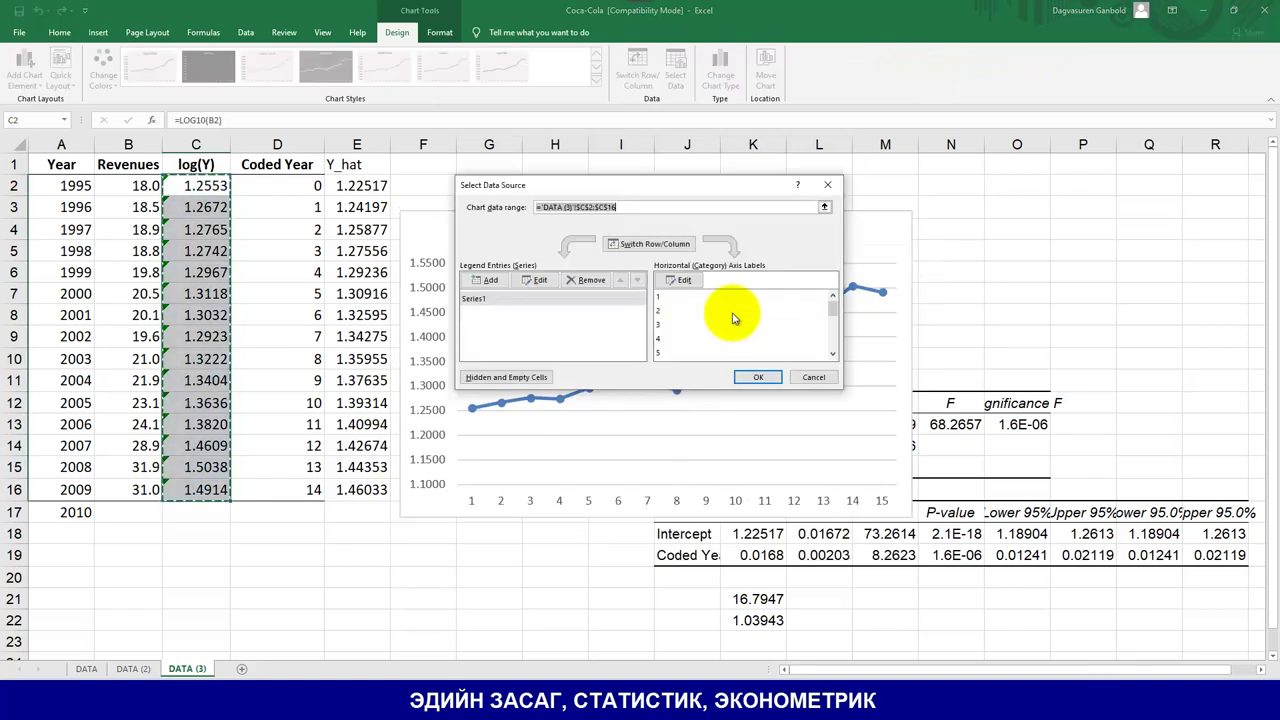
{"action": "left_click", "coordinate": [685, 281]}
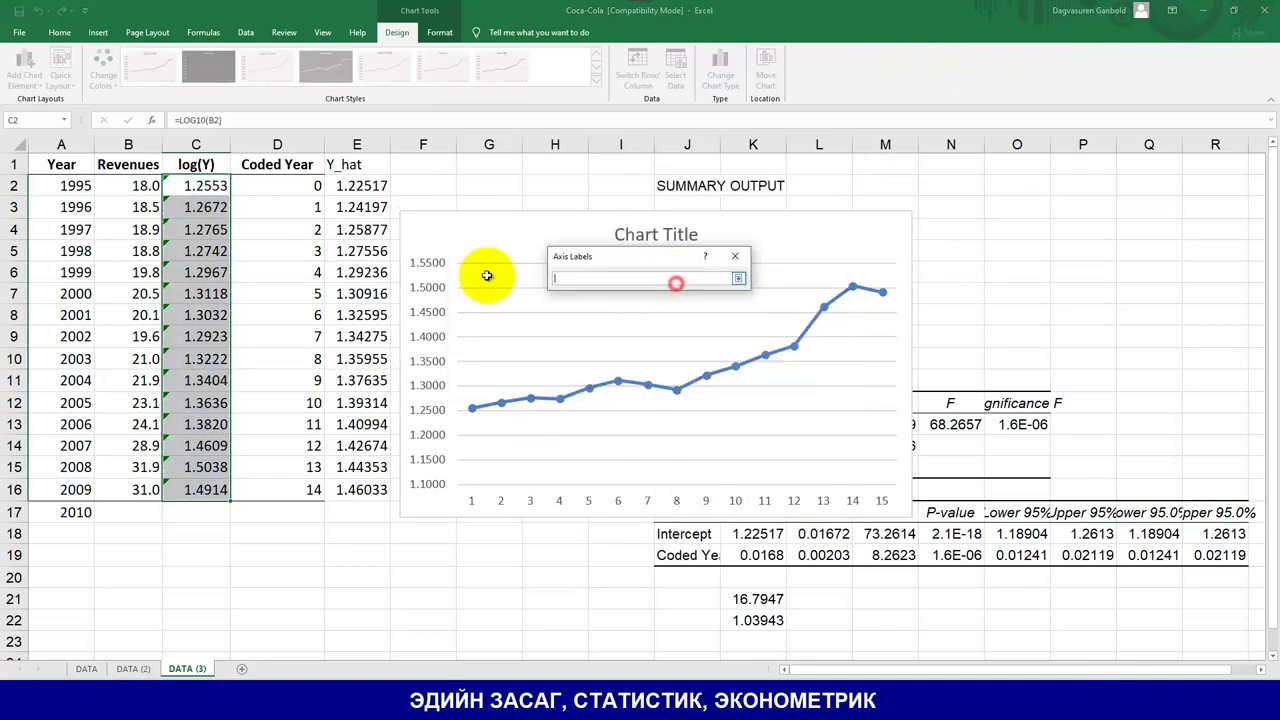
{"action": "left_click_drag", "start_coordinate": [80, 185], "coordinate": [101, 484]}
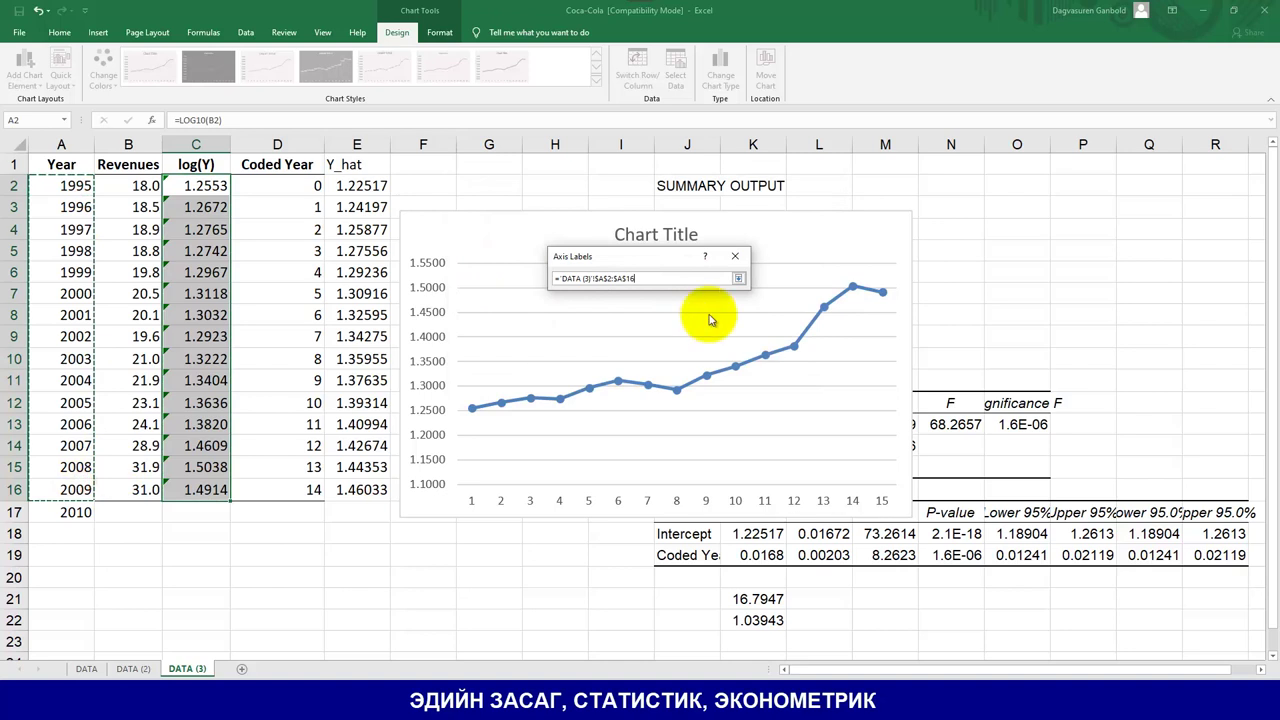
{"action": "left_click", "coordinate": [740, 286]}
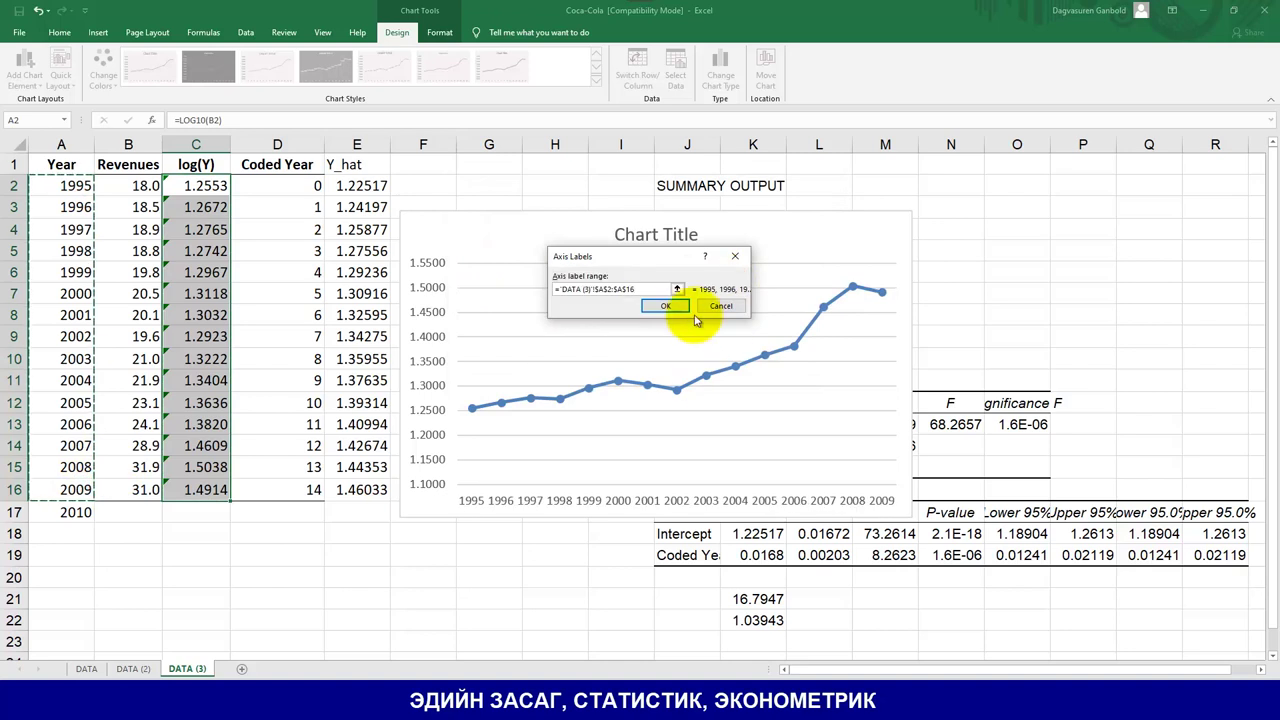
{"action": "left_click", "coordinate": [668, 302]}
Step: Add a second chart series named from E1 (Y_hat) with the values in E2:E16, and apply the data source changes
{"action": "left_click", "coordinate": [486, 280]}
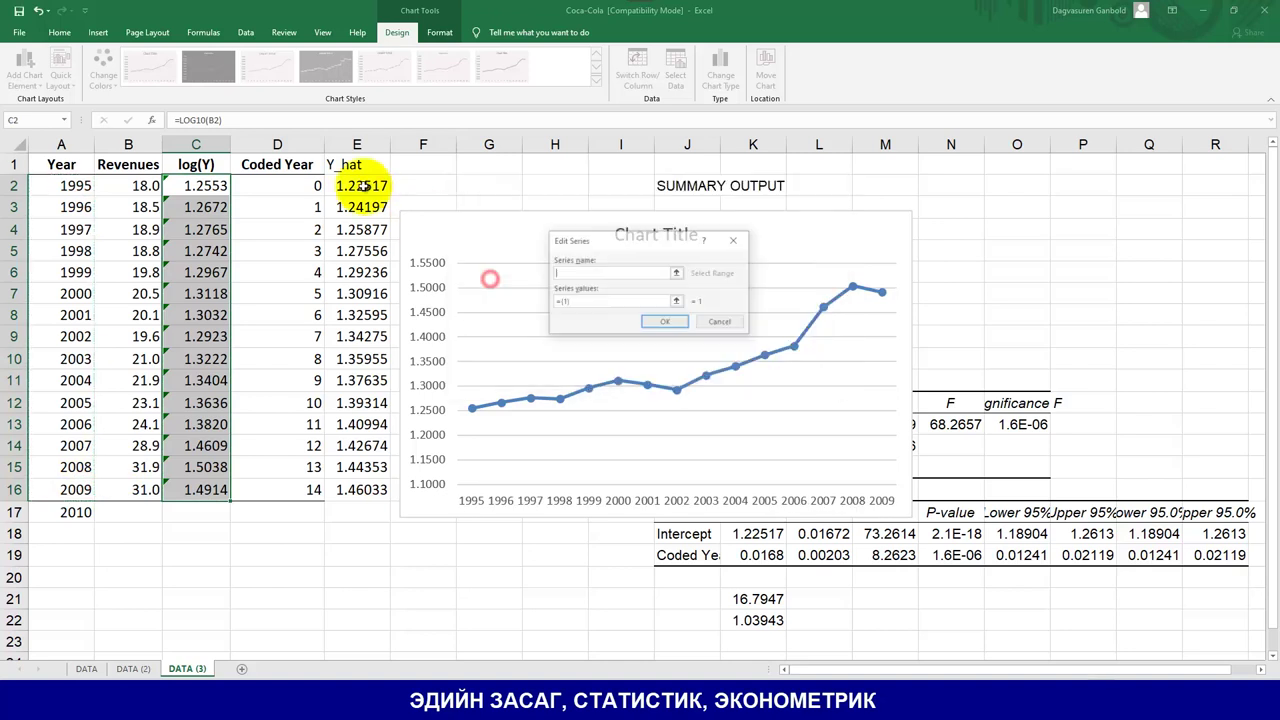
{"action": "left_click", "coordinate": [677, 272]}
{"action": "left_click", "coordinate": [357, 164]}
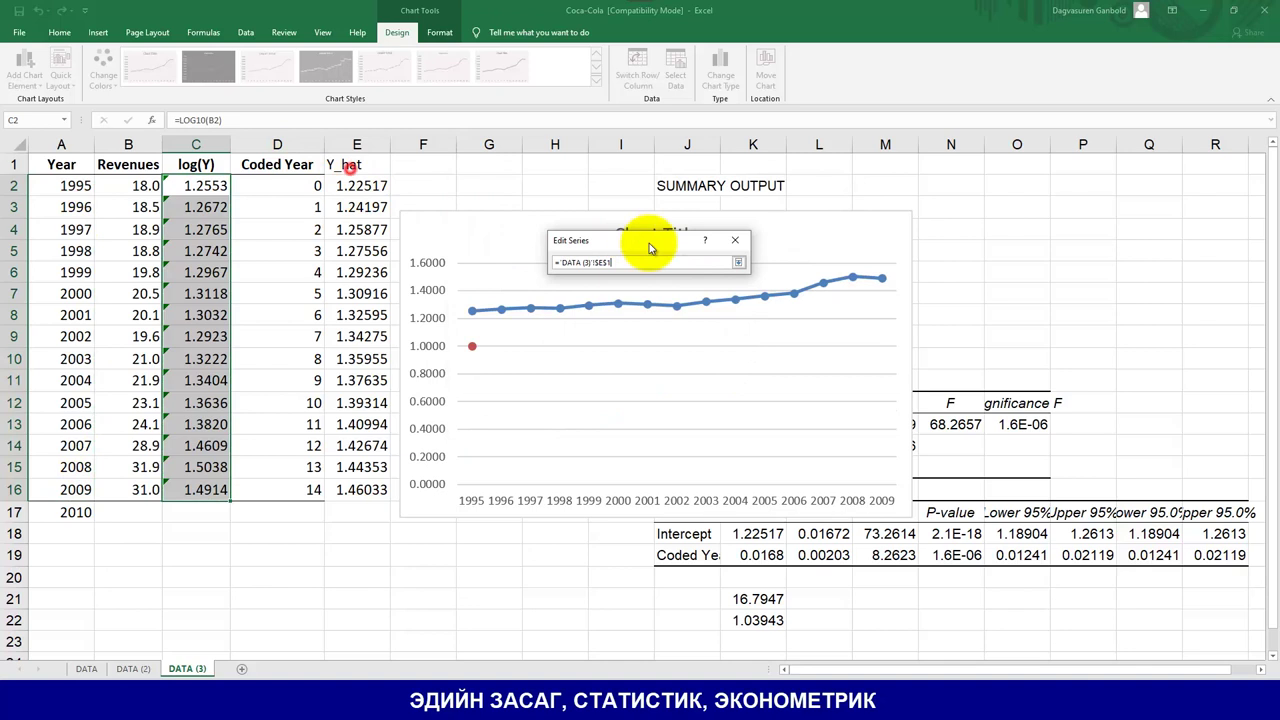
{"action": "left_click", "coordinate": [737, 262]}
{"action": "left_click", "coordinate": [677, 298]}
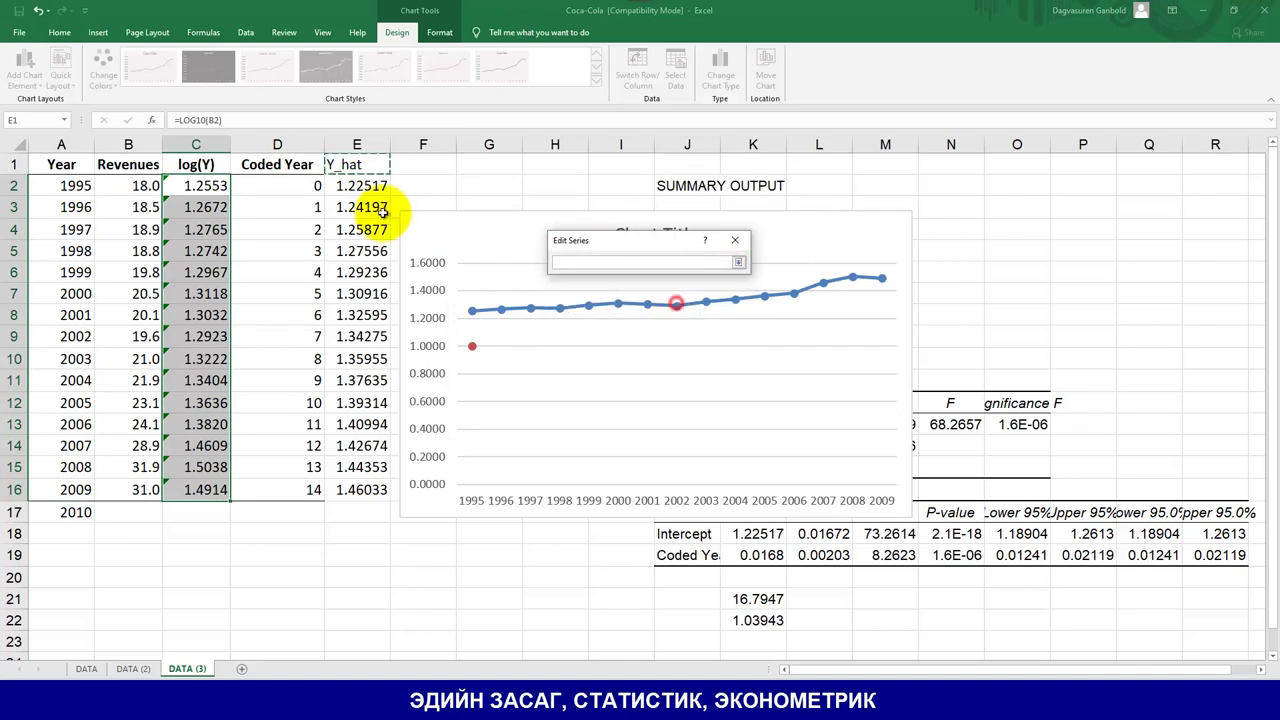
{"action": "left_click", "coordinate": [369, 186]}
{"action": "left_click_drag", "start_coordinate": [372, 462], "coordinate": [370, 489]}
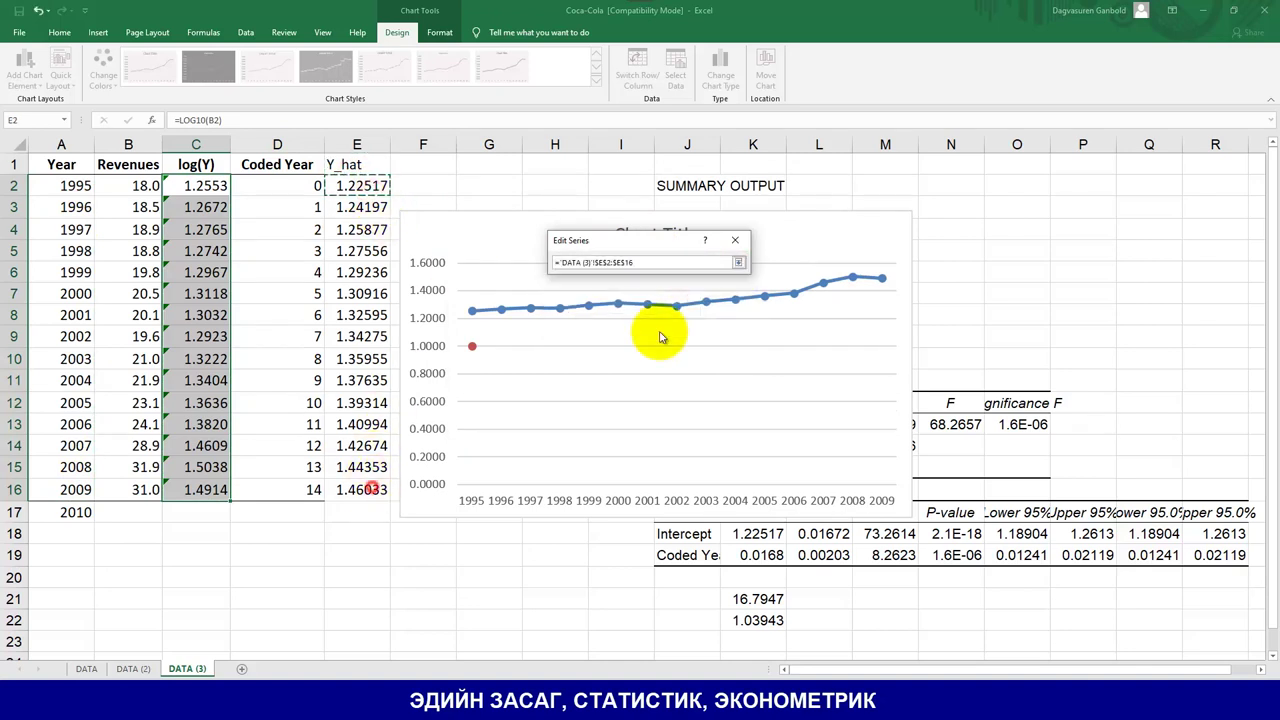
{"action": "left_click", "coordinate": [737, 262]}
{"action": "left_click", "coordinate": [666, 322]}
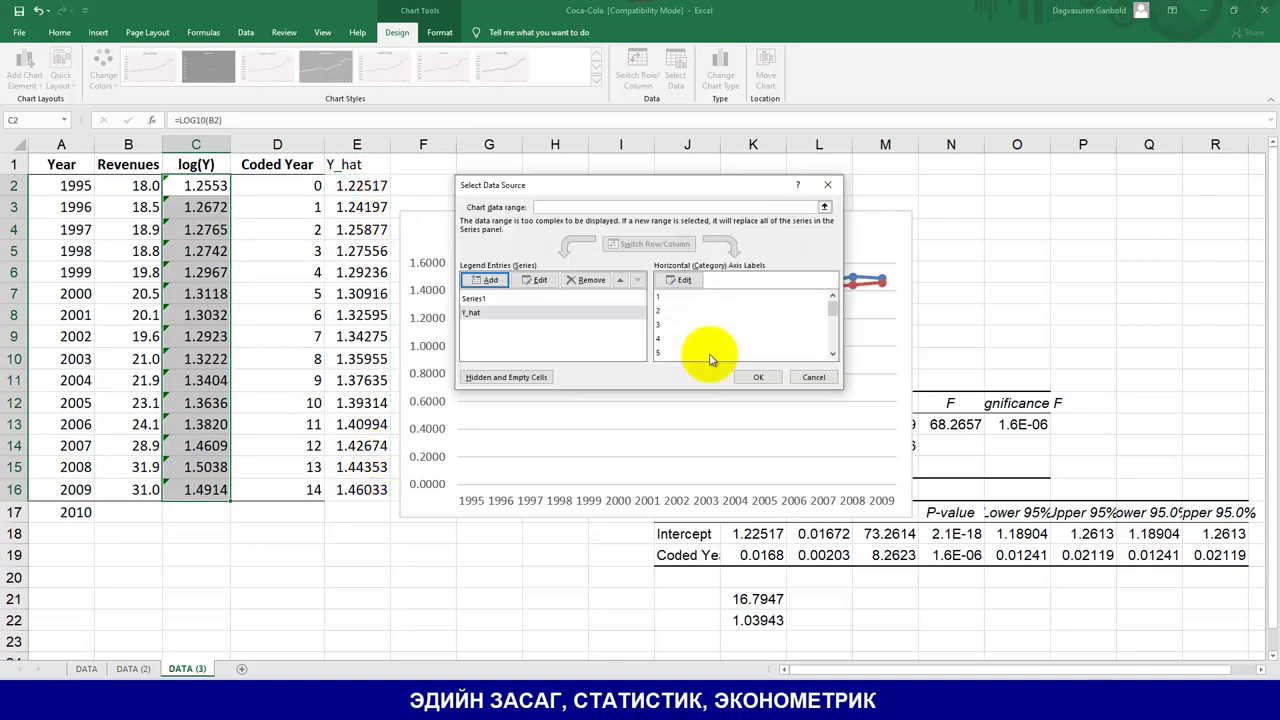
{"action": "left_click", "coordinate": [747, 384]}
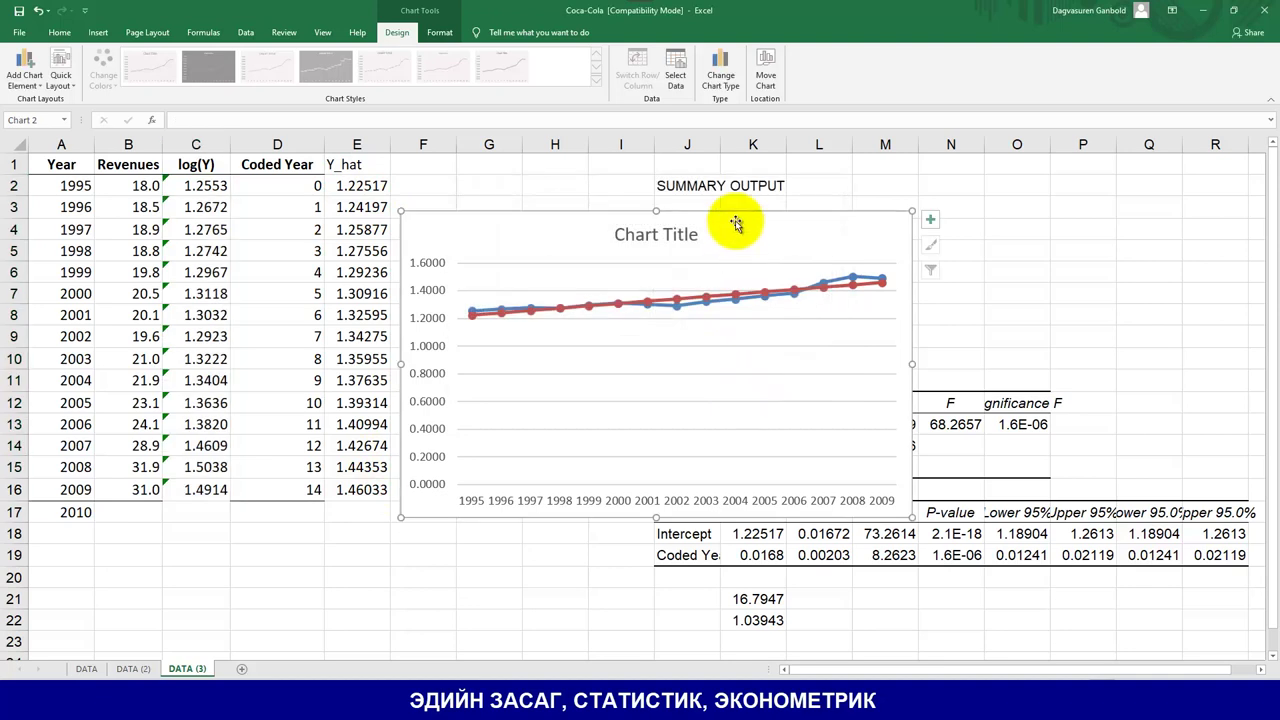
Step: Enlarge the chart and move it so that it starts at column L, clear of the data columns
{"action": "left_click_drag", "start_coordinate": [737, 220], "coordinate": [799, 187]}
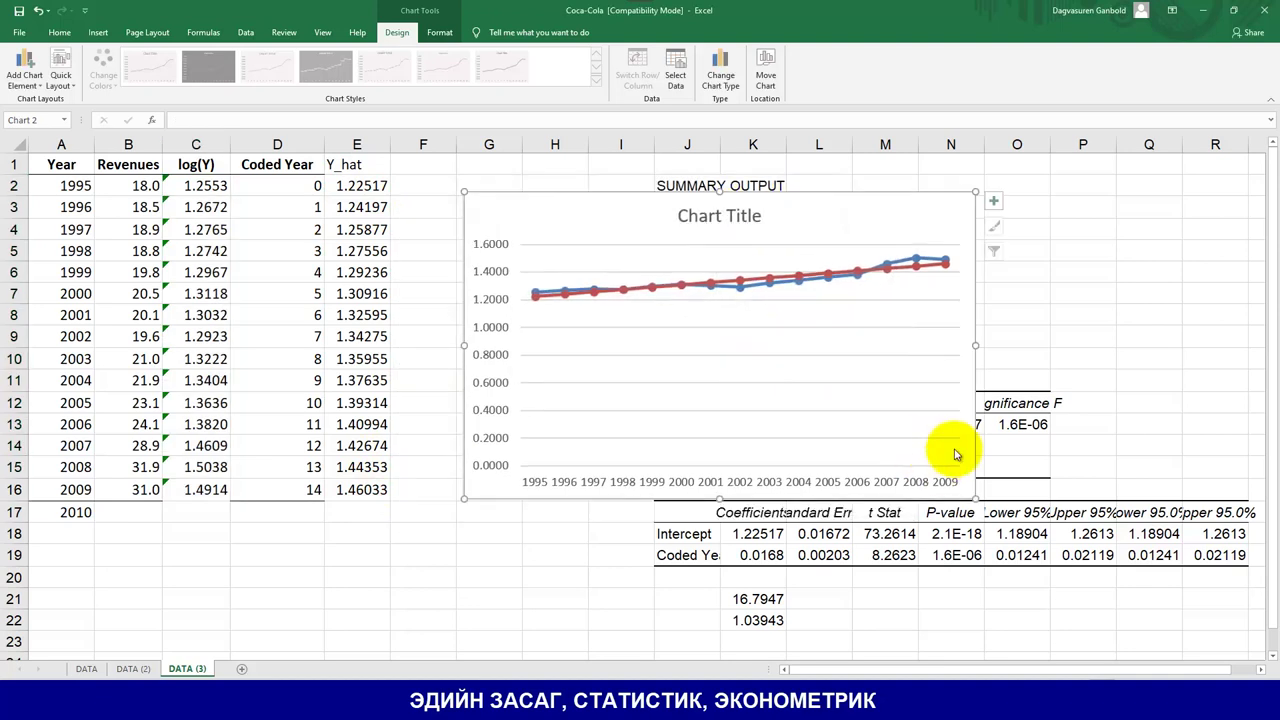
{"action": "left_click", "coordinate": [722, 222]}
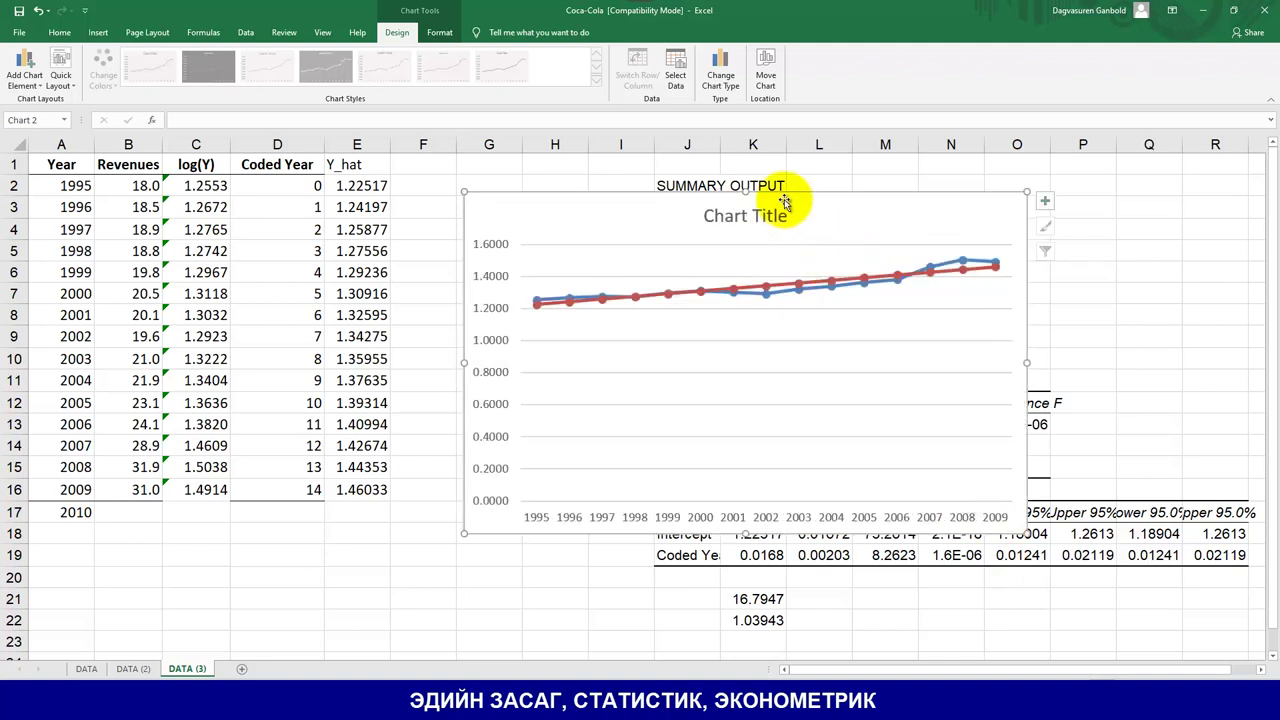
{"action": "left_click_drag", "start_coordinate": [786, 194], "coordinate": [1065, 190]}
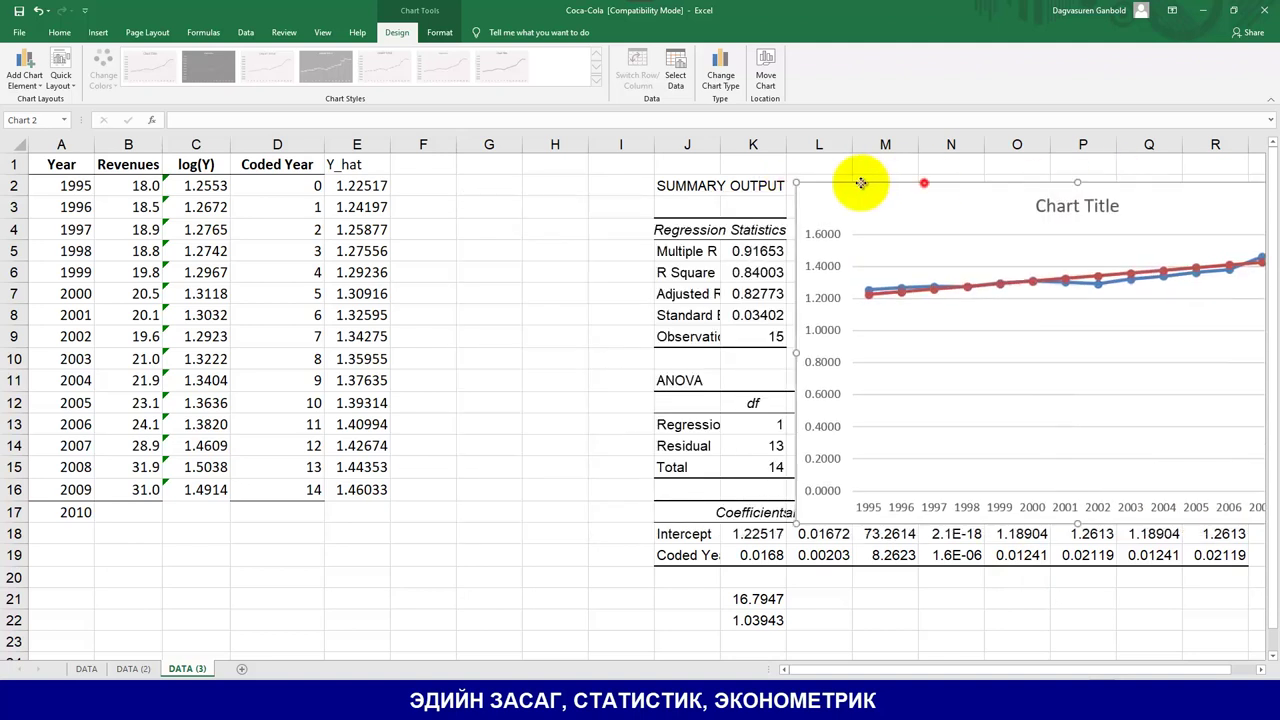
Step: Move the log(Y) and Y_hat chart further right so that it starts at about column M
{"action": "left_click_drag", "start_coordinate": [863, 180], "coordinate": [857, 180]}
{"action": "left_click_drag", "start_coordinate": [962, 179], "coordinate": [971, 177]}
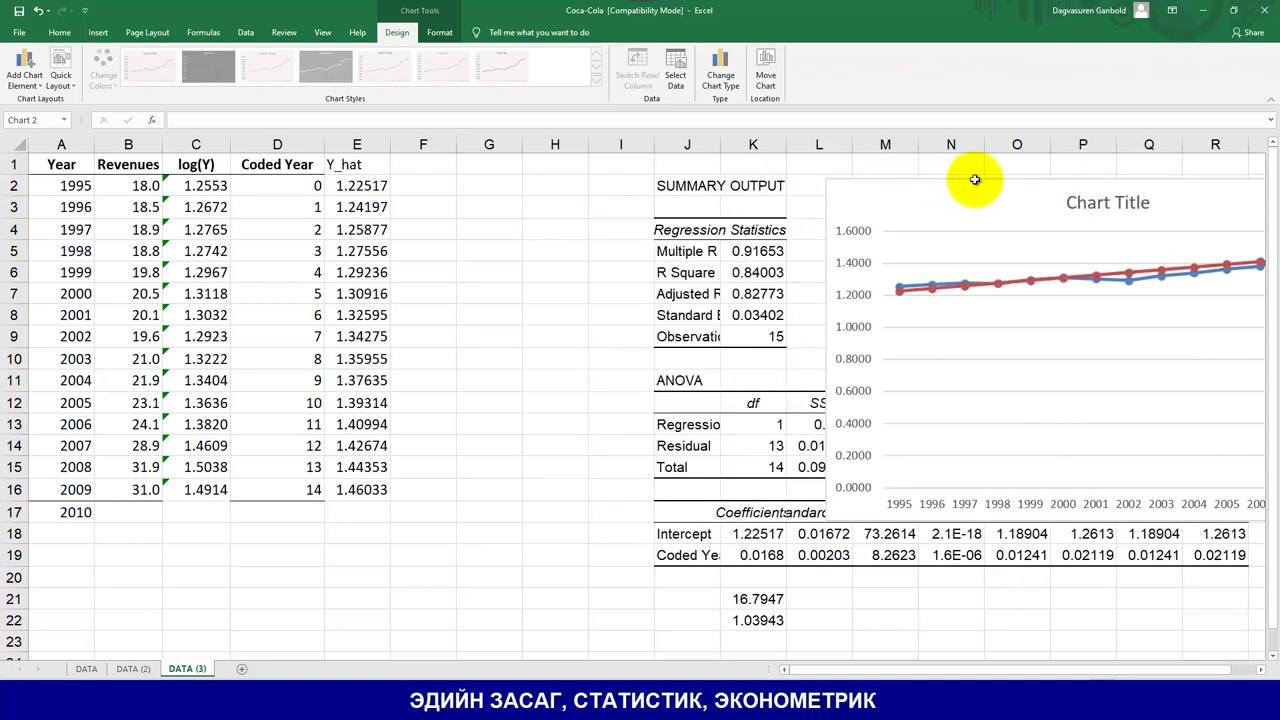
Step: Compare the Adjusted R Square in K7 of the regression outputs on the DATA (3), DATA (2) and DATA sheets
{"action": "left_click", "coordinate": [746, 293]}
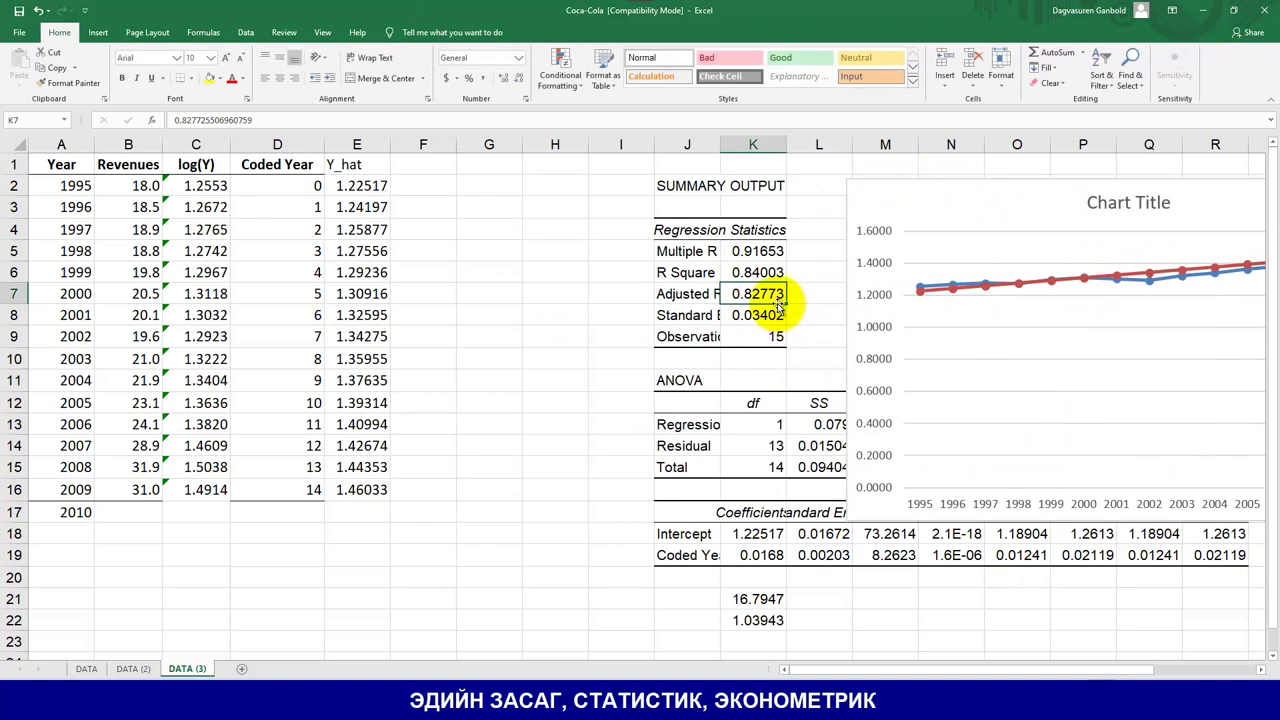
{"action": "left_click", "coordinate": [142, 668]}
{"action": "left_click", "coordinate": [145, 668]}
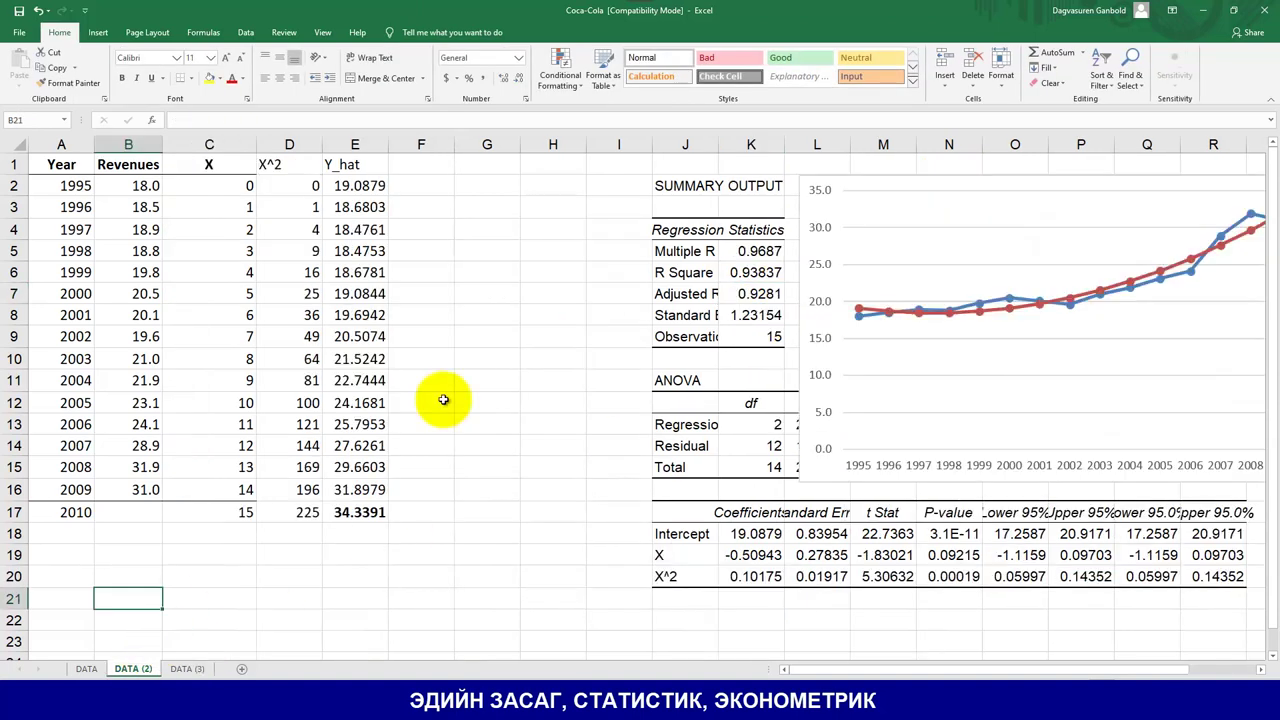
{"action": "left_click", "coordinate": [752, 295]}
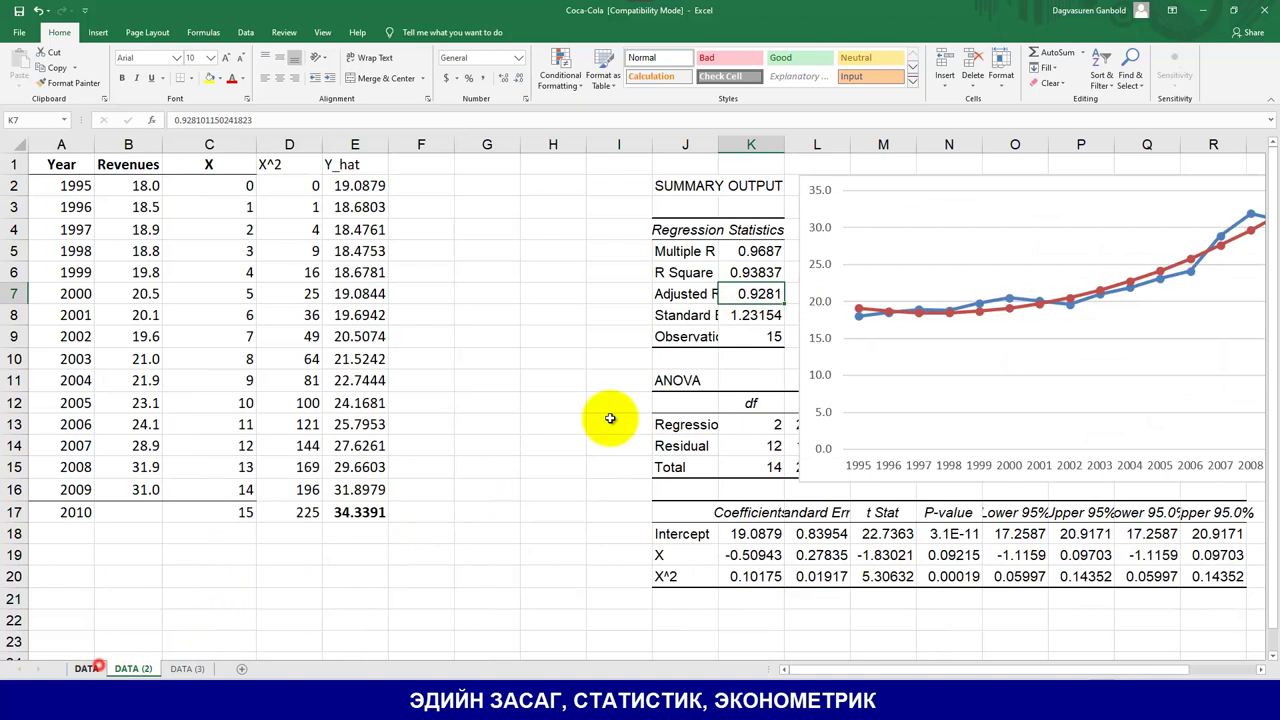
{"action": "key", "text": "ctrl+Page_Up"}
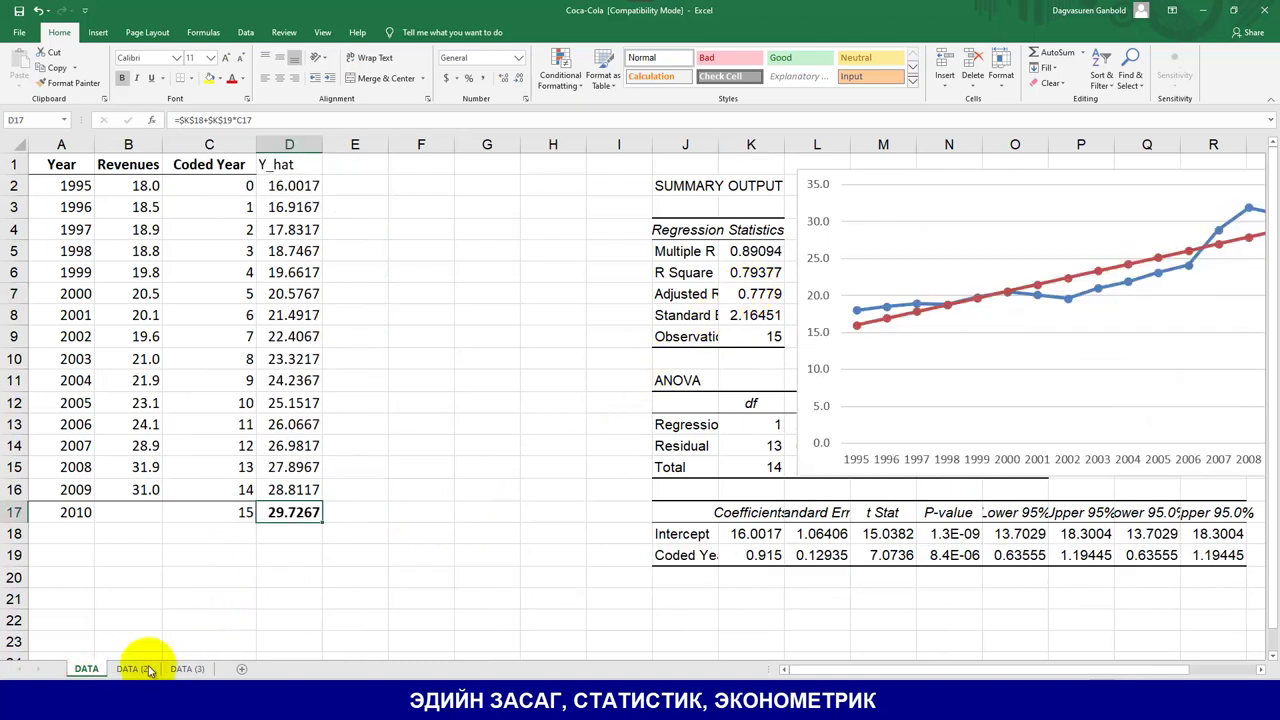
{"action": "key", "text": "ctrl+Page_Down"}
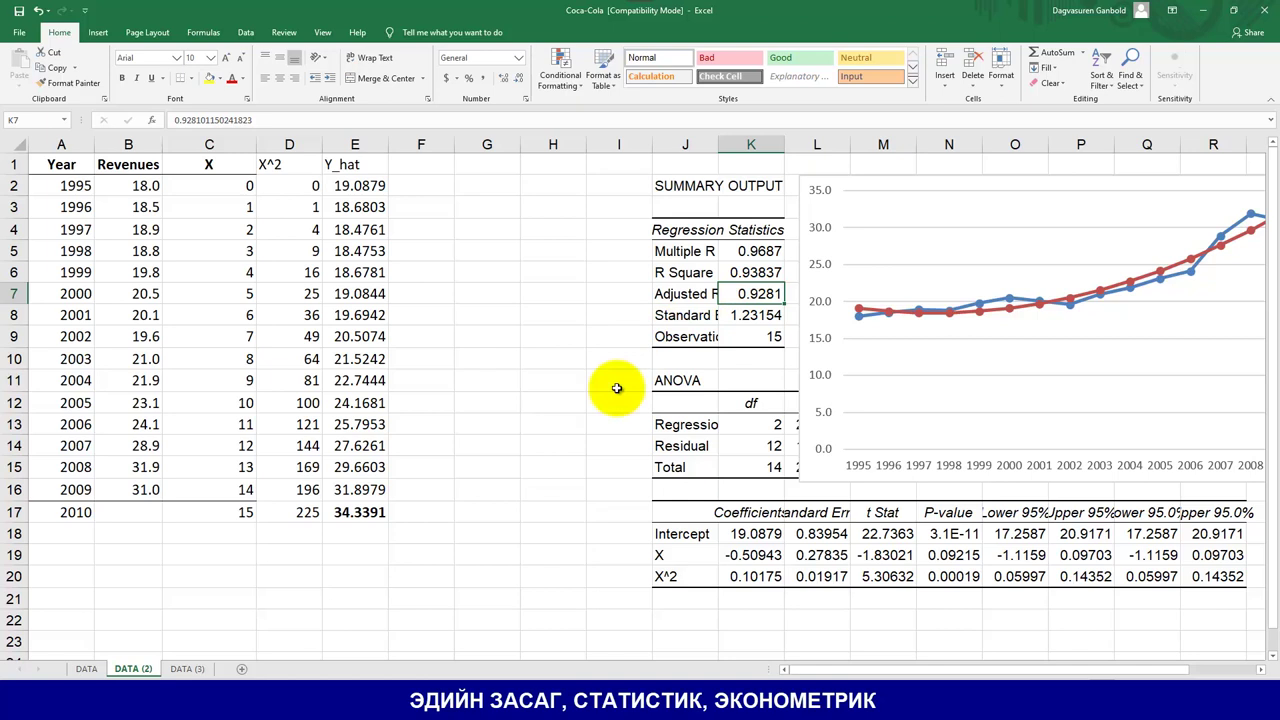
{"action": "key", "text": "ctrl+Page_Down"}
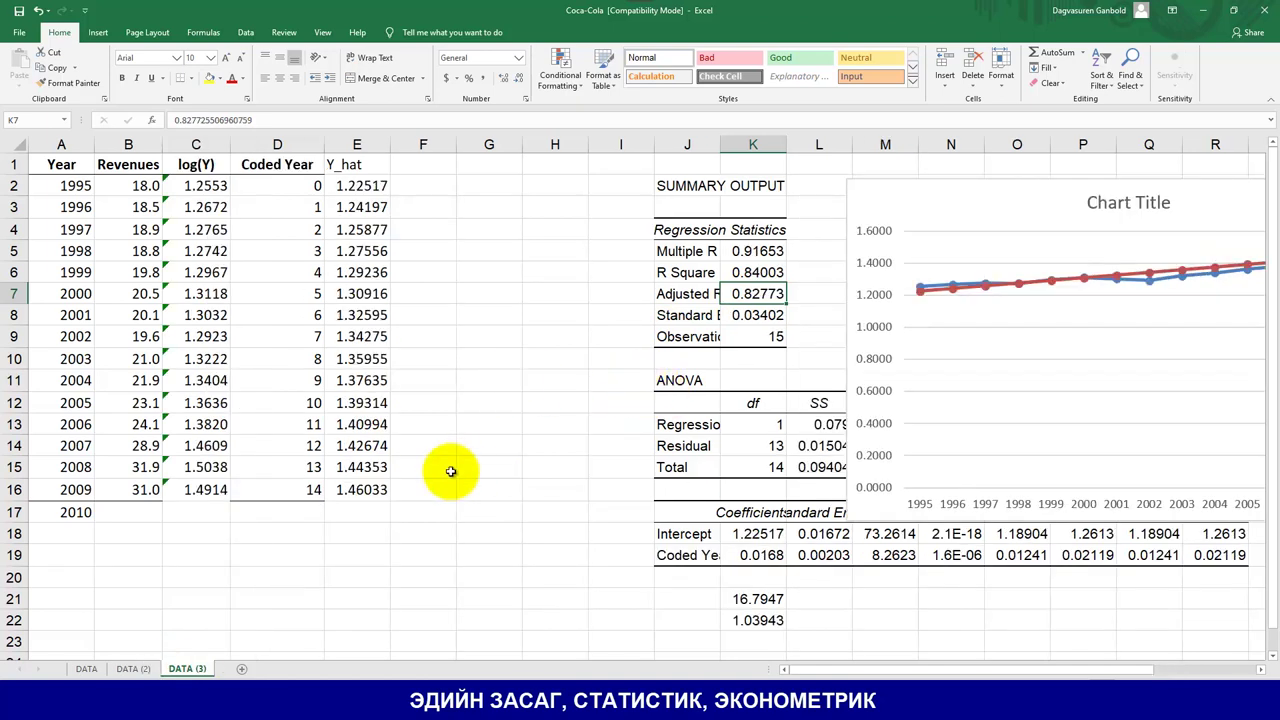
Step: Enter the coded year 15 for 2010 in D17 of the DATA (3) sheet
{"action": "left_click", "coordinate": [310, 515]}
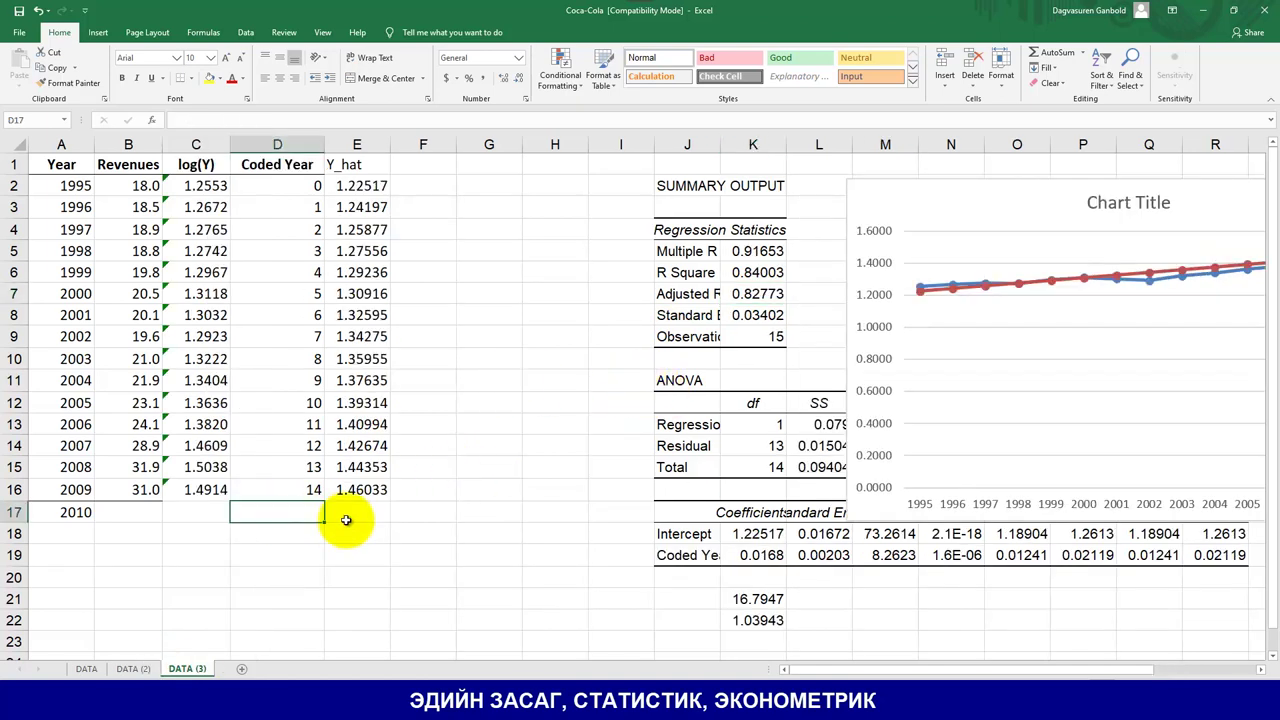
{"action": "type", "text": "15"}
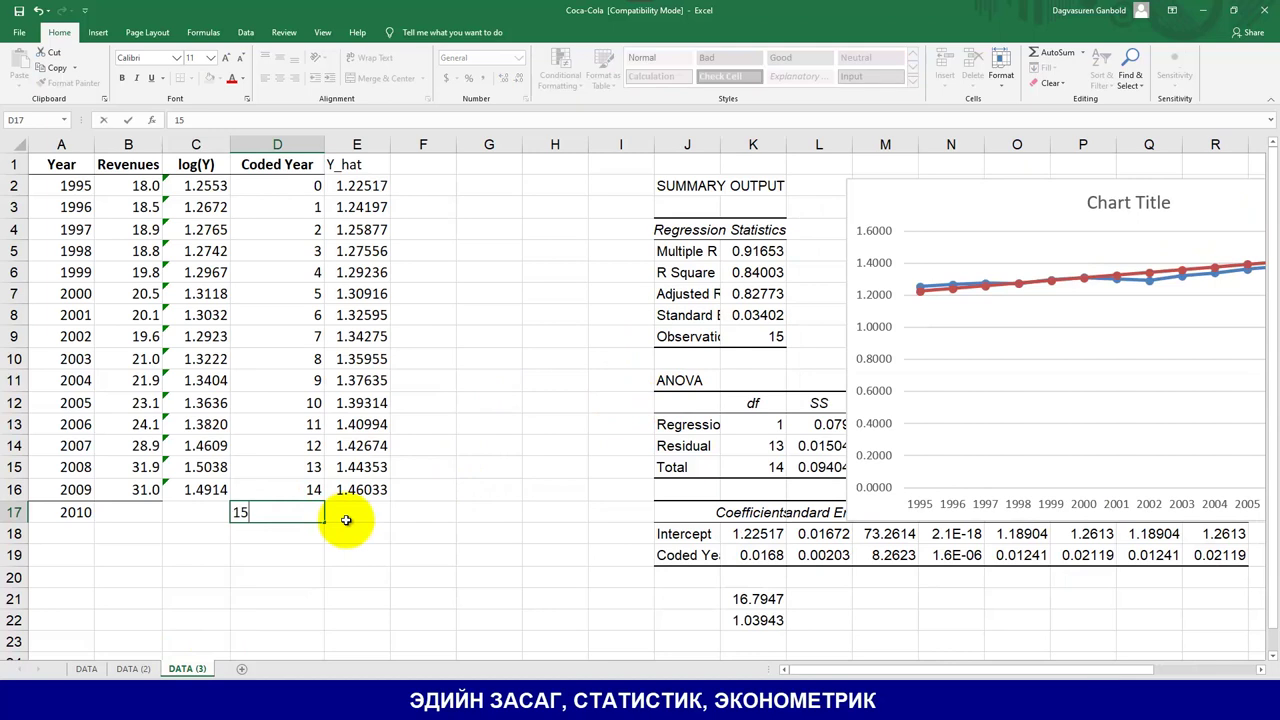
{"action": "key", "text": "Return"}
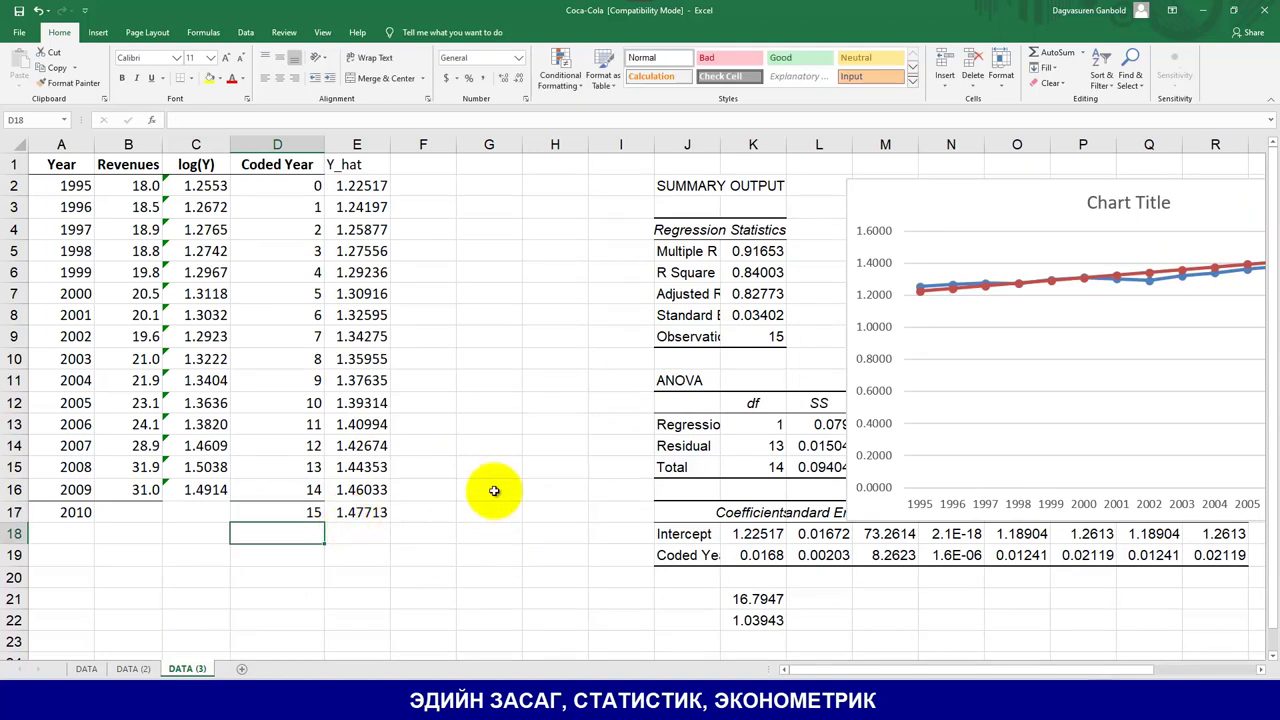
Step: Convert the 2010 log forecast back to revenue in F17 with the formula =10^E17
{"action": "left_click", "coordinate": [362, 516]}
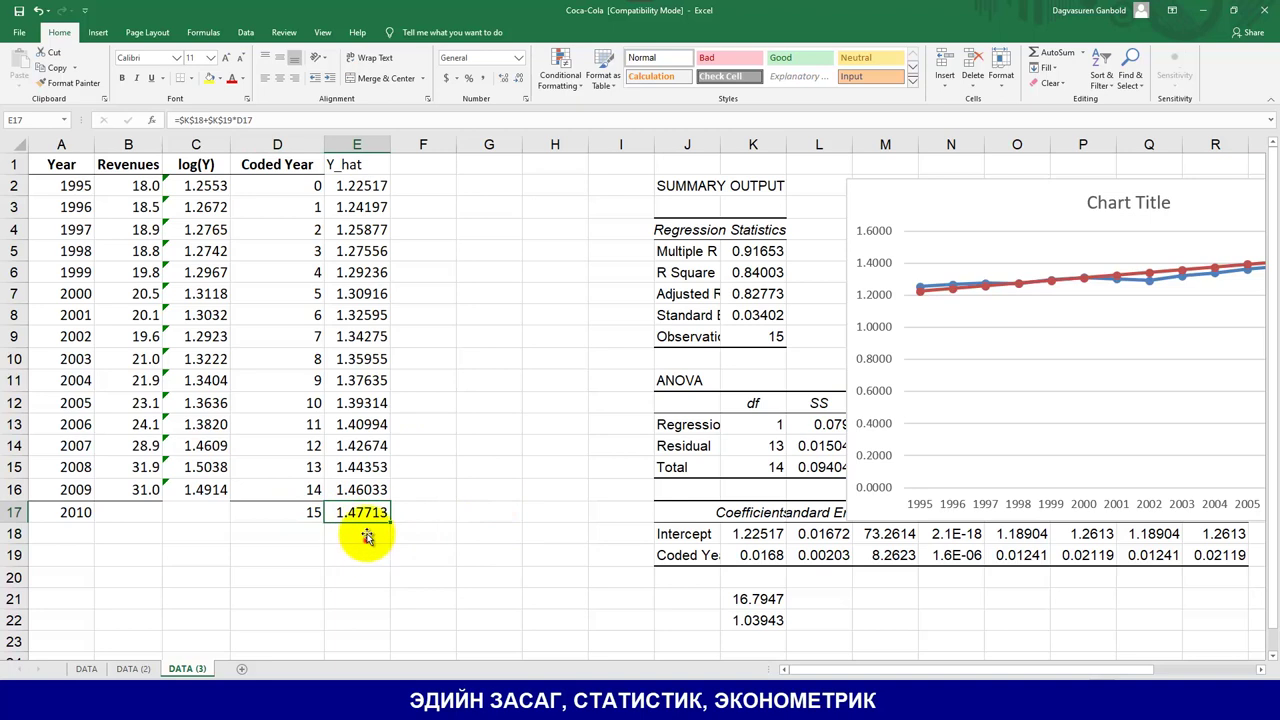
{"action": "left_click", "coordinate": [397, 516]}
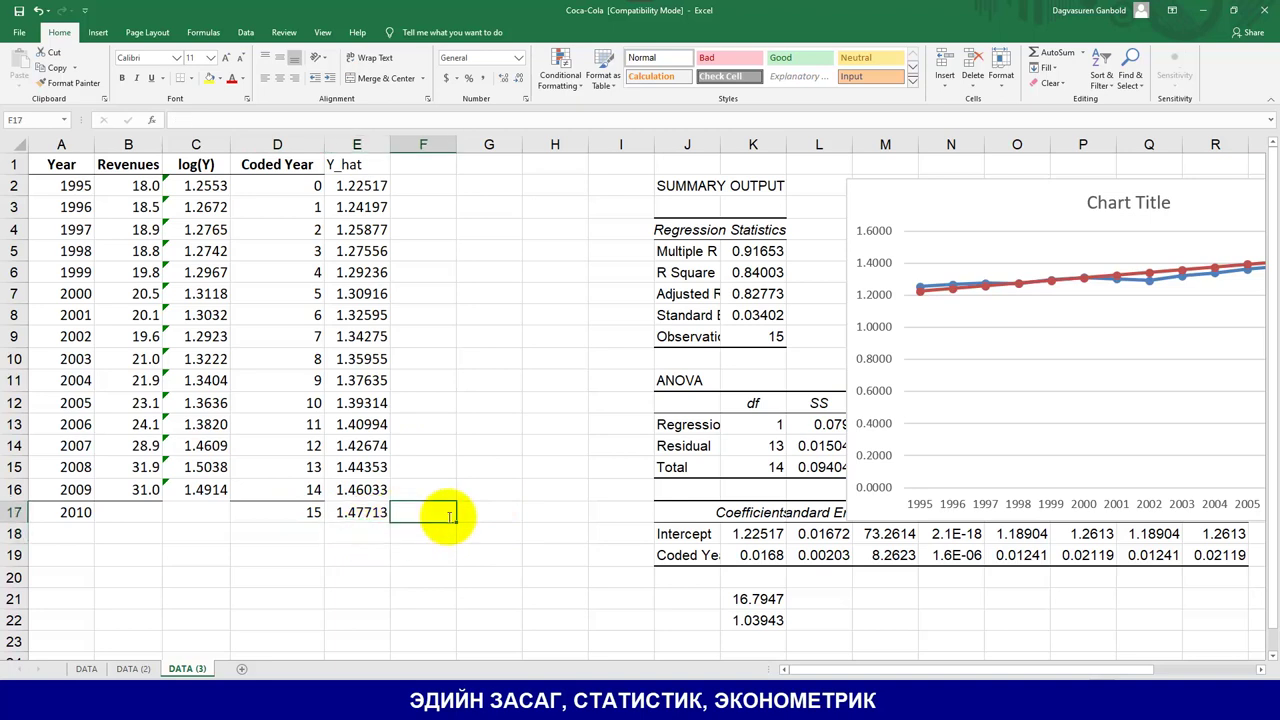
{"action": "type", "text": "=10^E17"}
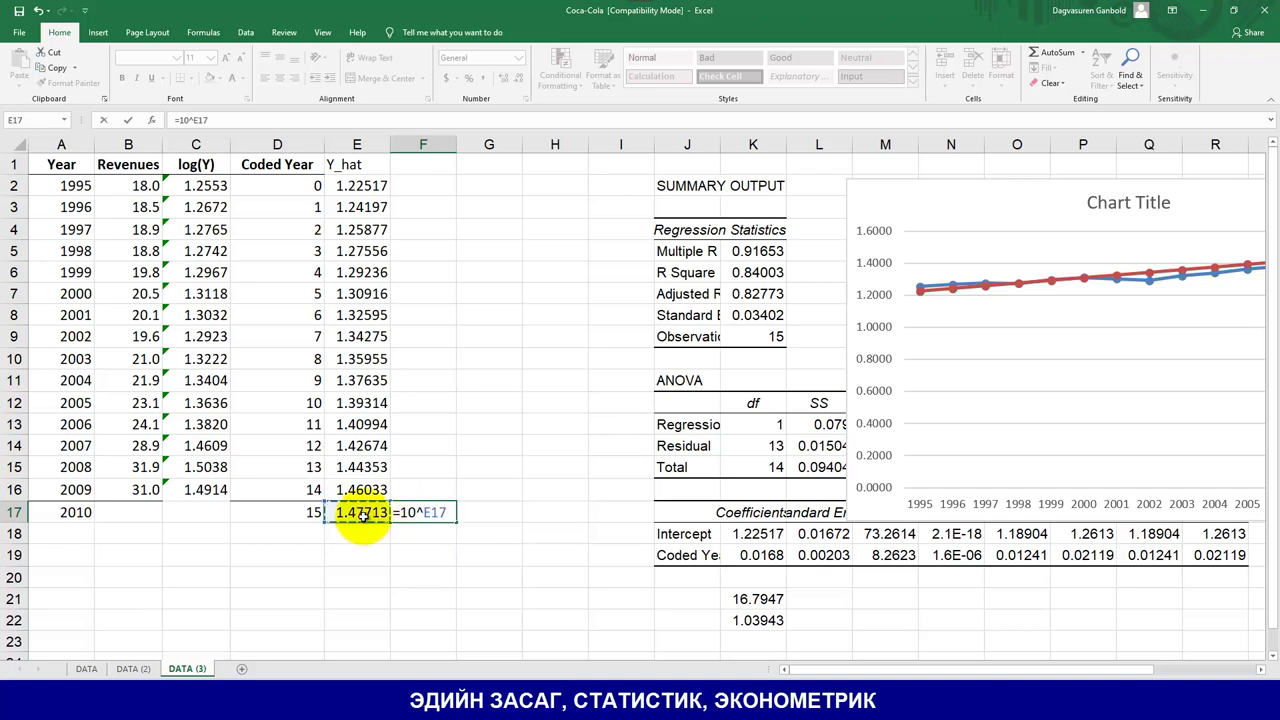
{"action": "key", "text": "Return"}
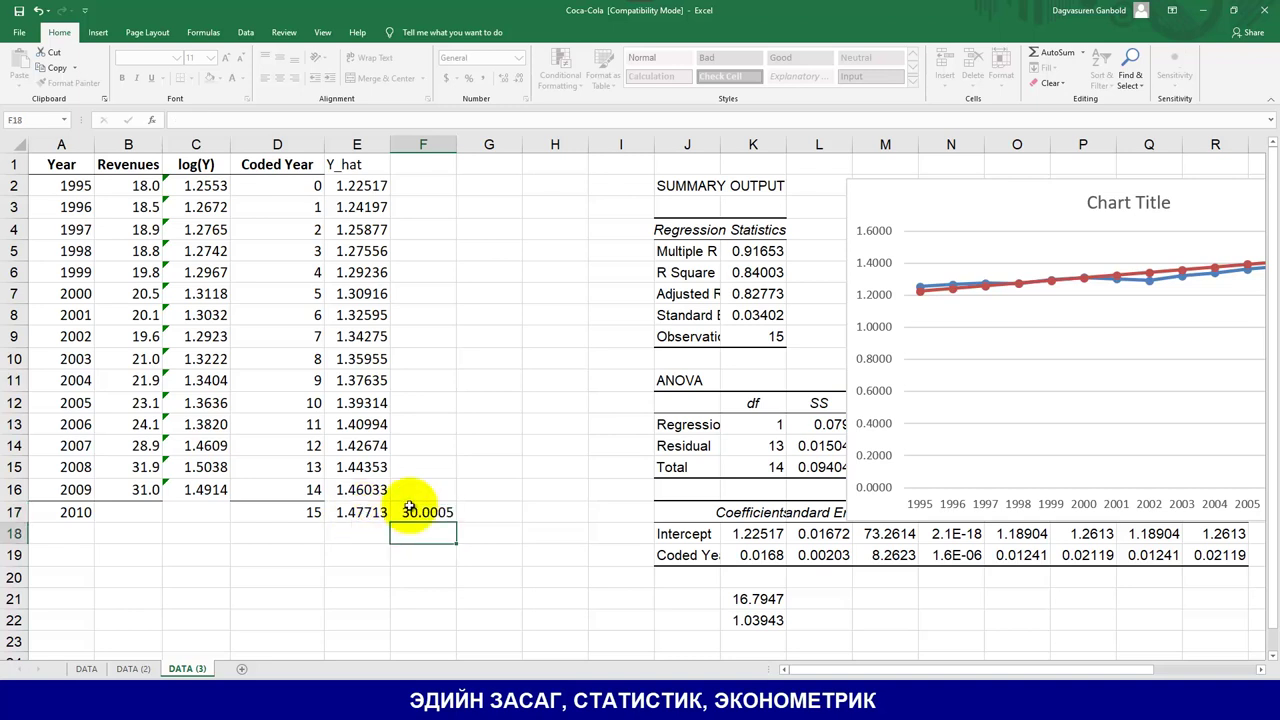
{"action": "left_click", "coordinate": [425, 512]}
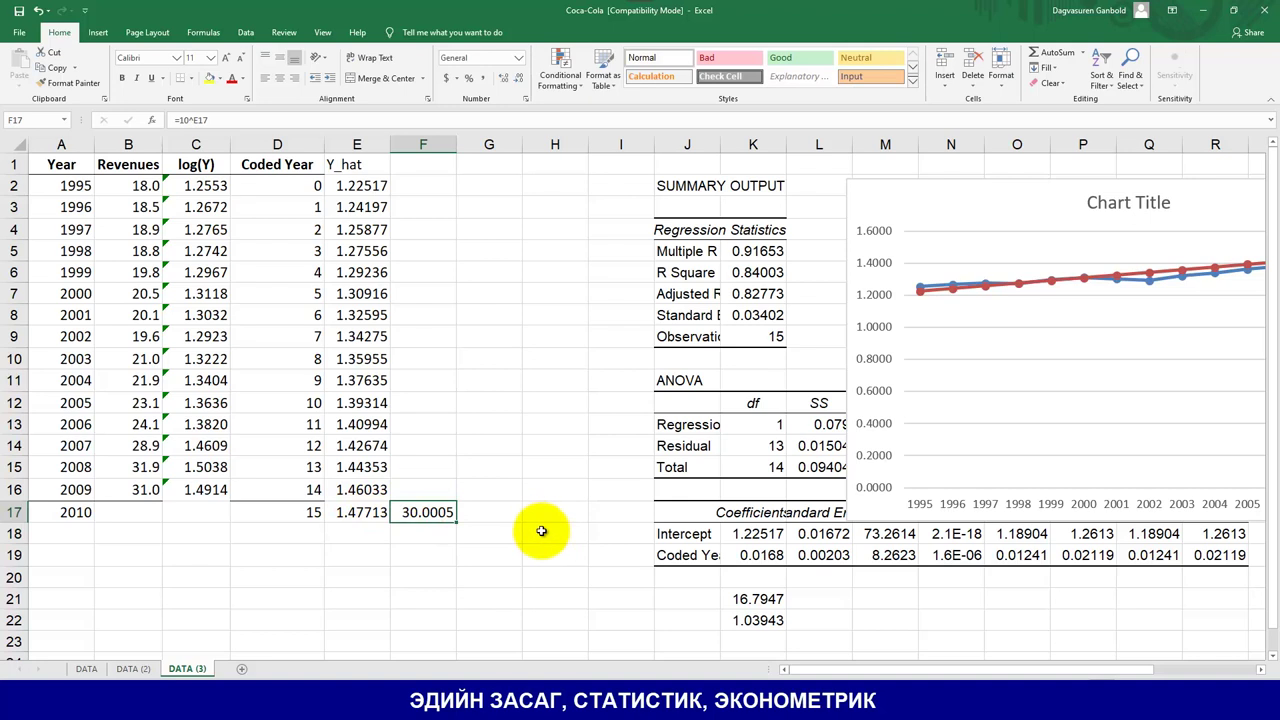
{"action": "left_click", "coordinate": [423, 553]}
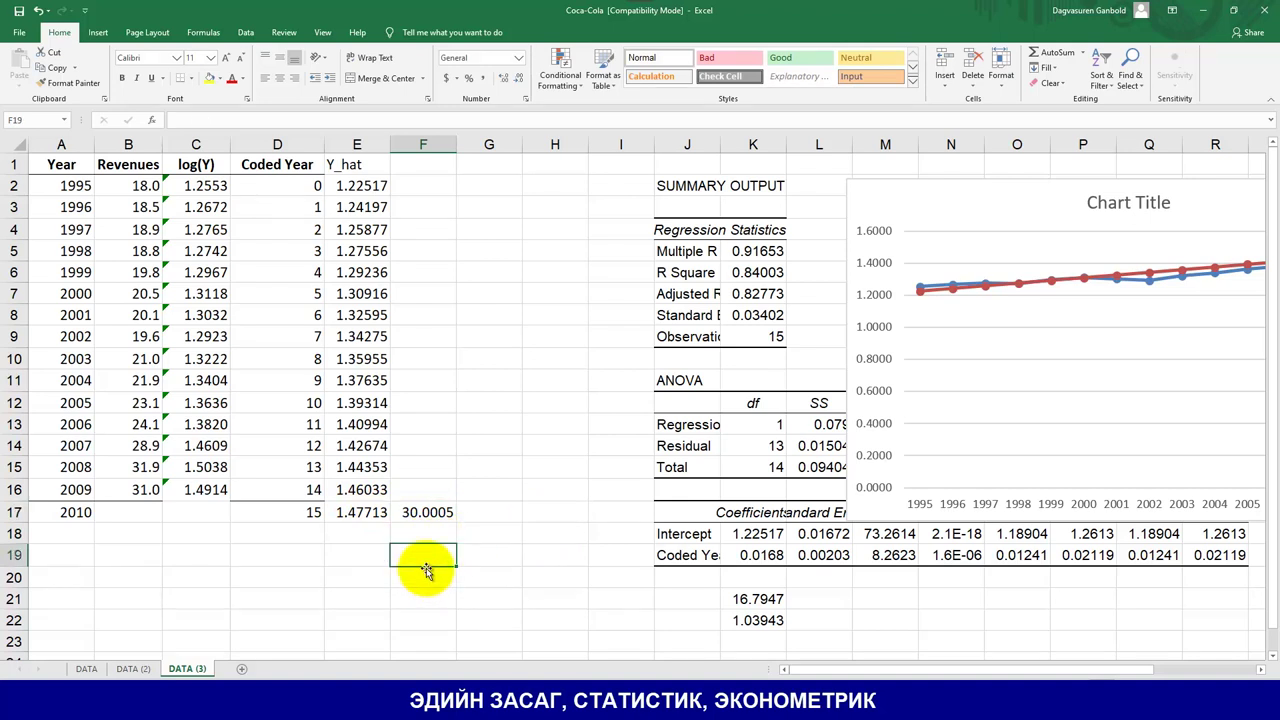
Step: Review the DATA sheet, check the PowerPoint slide on choosing a trend model by differences, and return to the workbook
{"action": "left_click", "coordinate": [118, 669]}
{"action": "key", "text": "ctrl+Page_Up"}
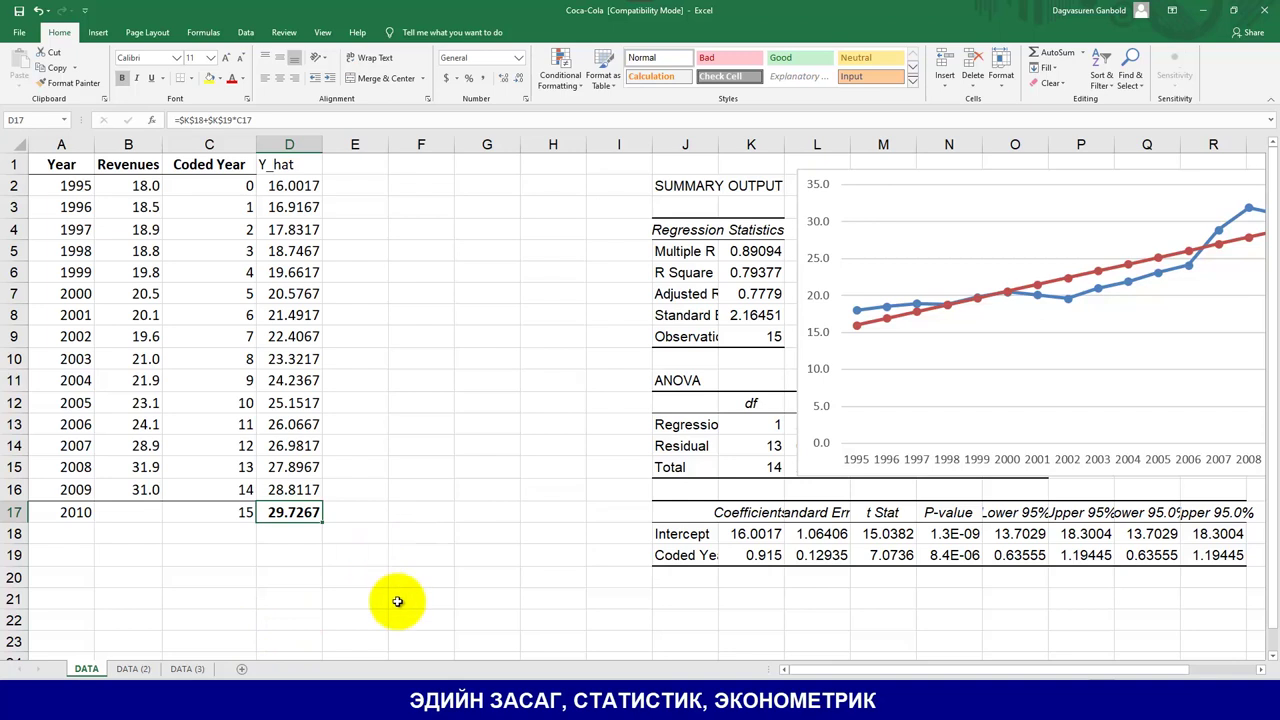
{"action": "left_click", "coordinate": [463, 670]}
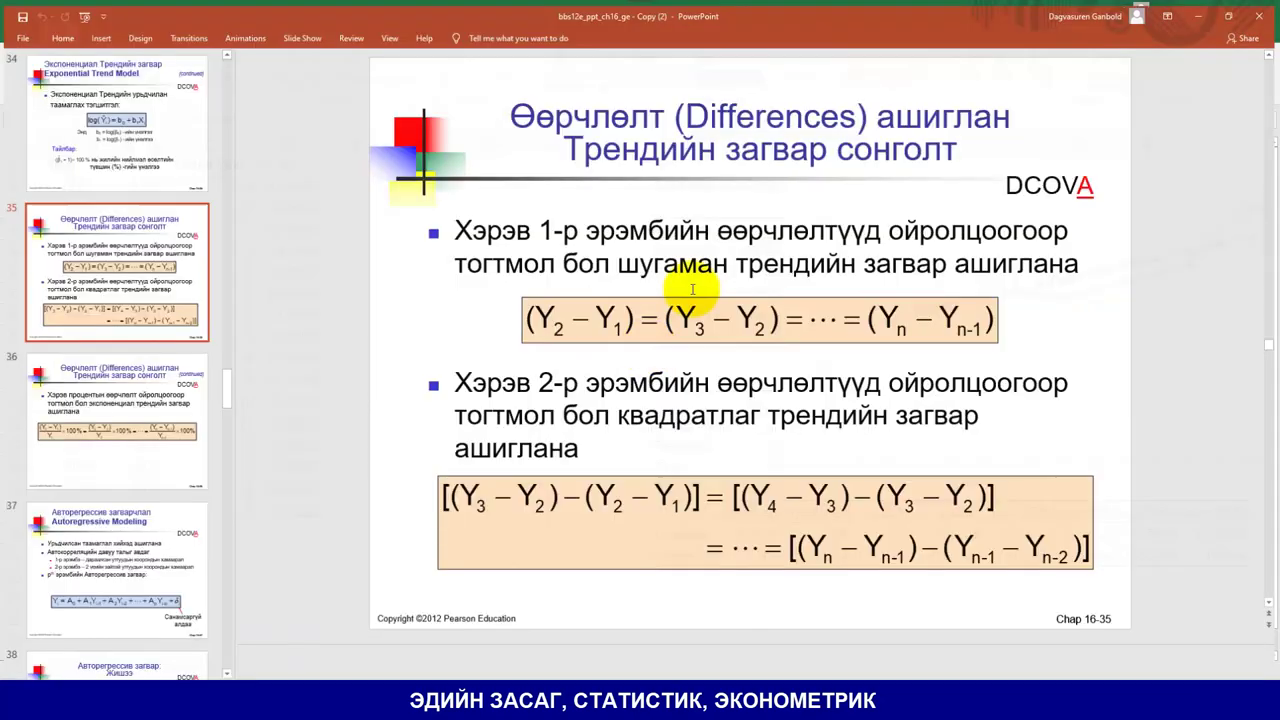
{"action": "left_click", "coordinate": [1203, 10]}
{"action": "left_click", "coordinate": [387, 384]}
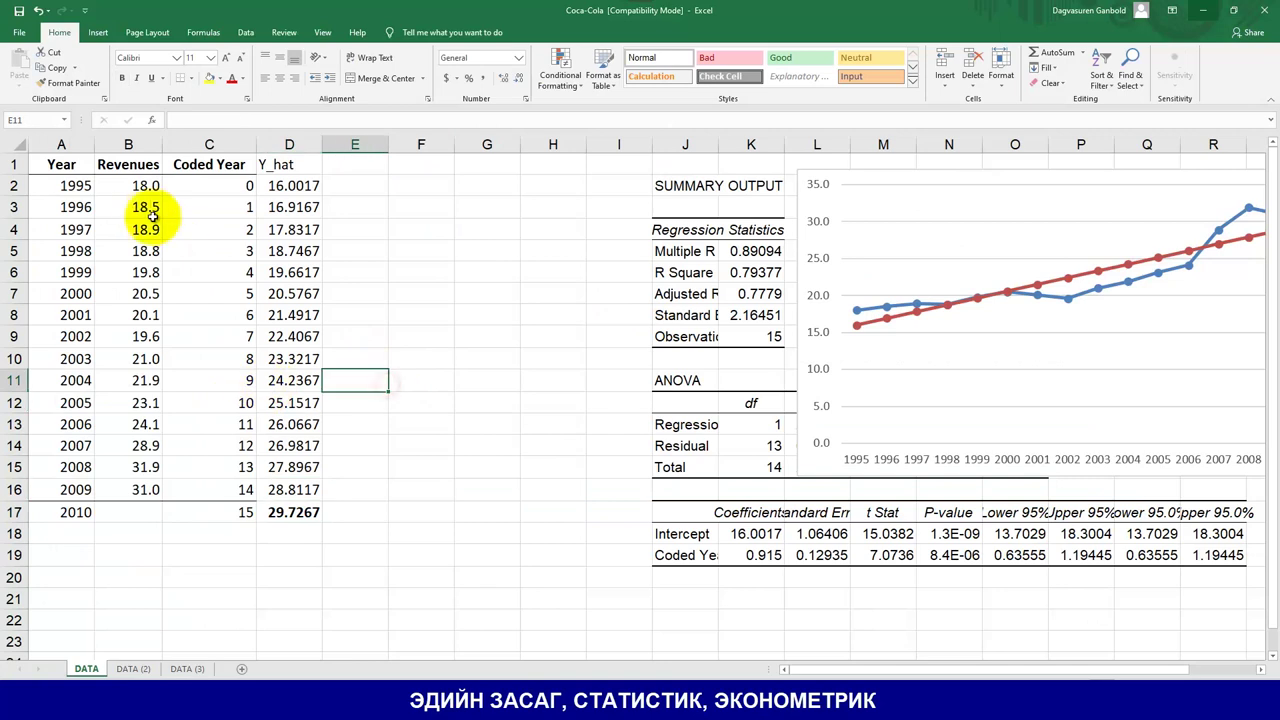
Step: Copy the Year and Revenues data in A1:B16 of the DATA sheet into A1 of a new sheet after DATA (3)
{"action": "left_click_drag", "start_coordinate": [135, 359], "coordinate": [135, 490]}
{"action": "key", "text": "ctrl+c"}
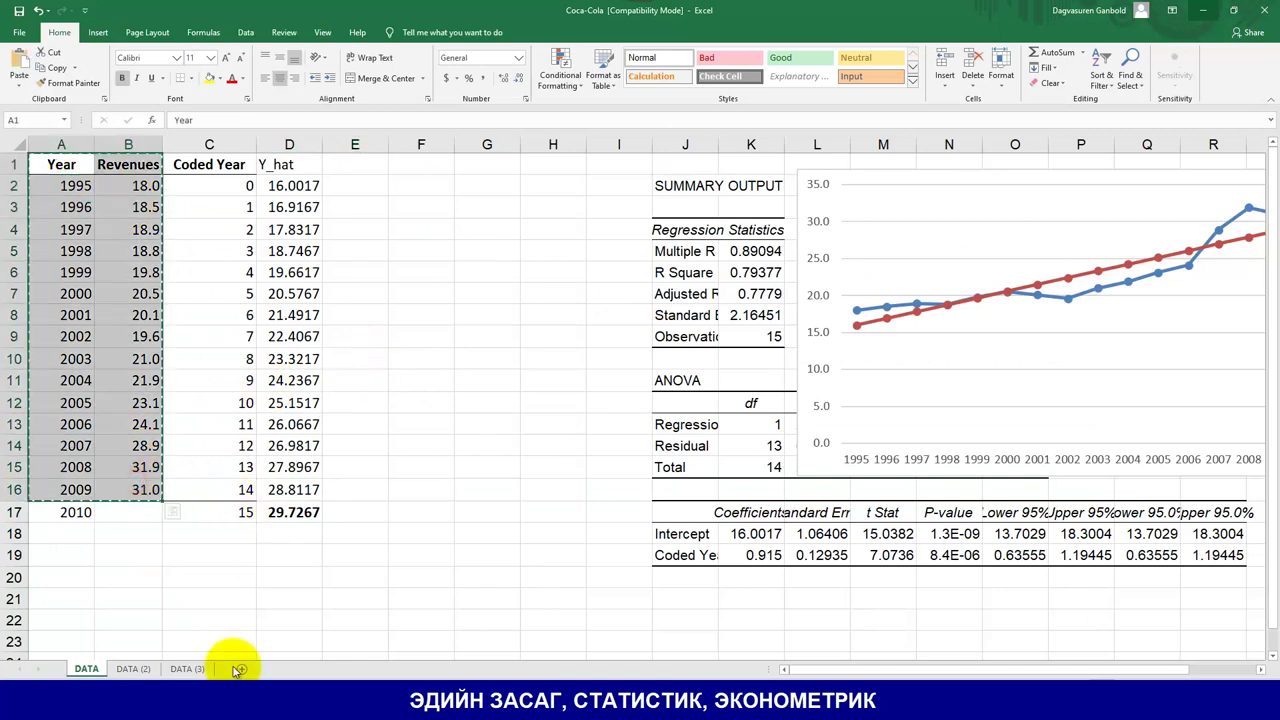
{"action": "left_click", "coordinate": [241, 667]}
{"action": "key", "text": "ctrl+Page_Down"}
{"action": "key", "text": "ctrl+Page_Down"}
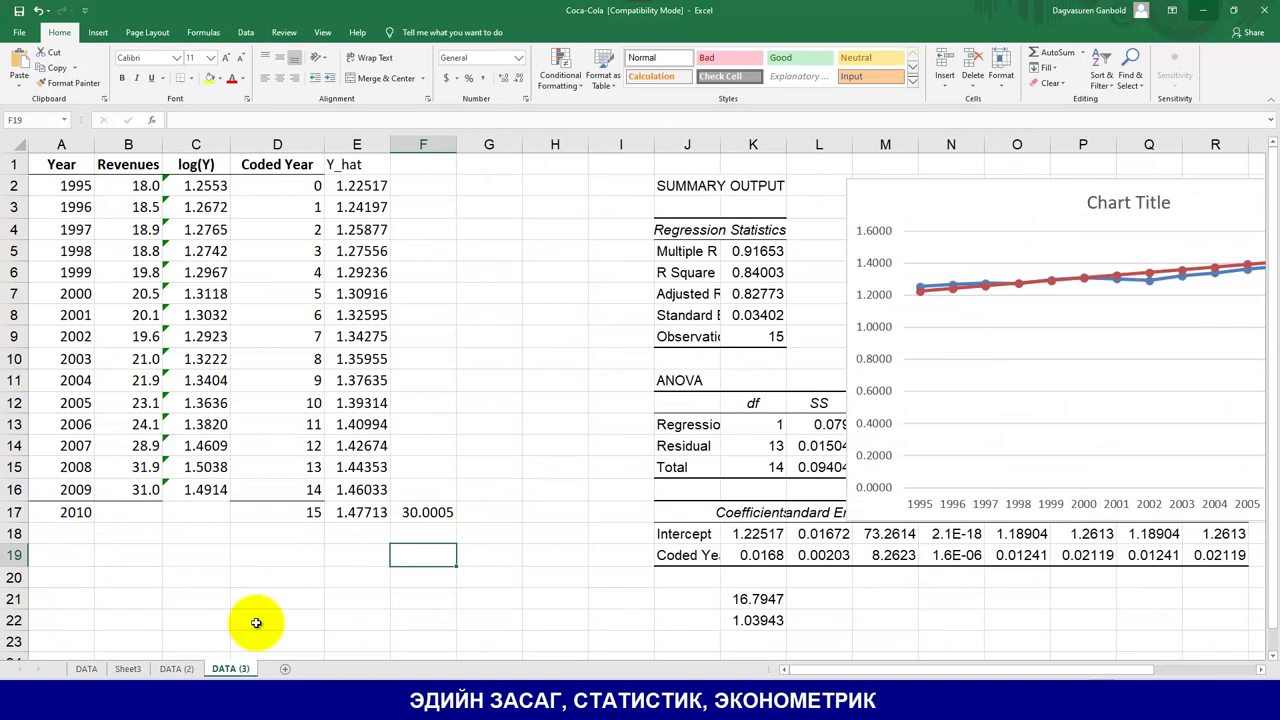
{"action": "left_click", "coordinate": [283, 670]}
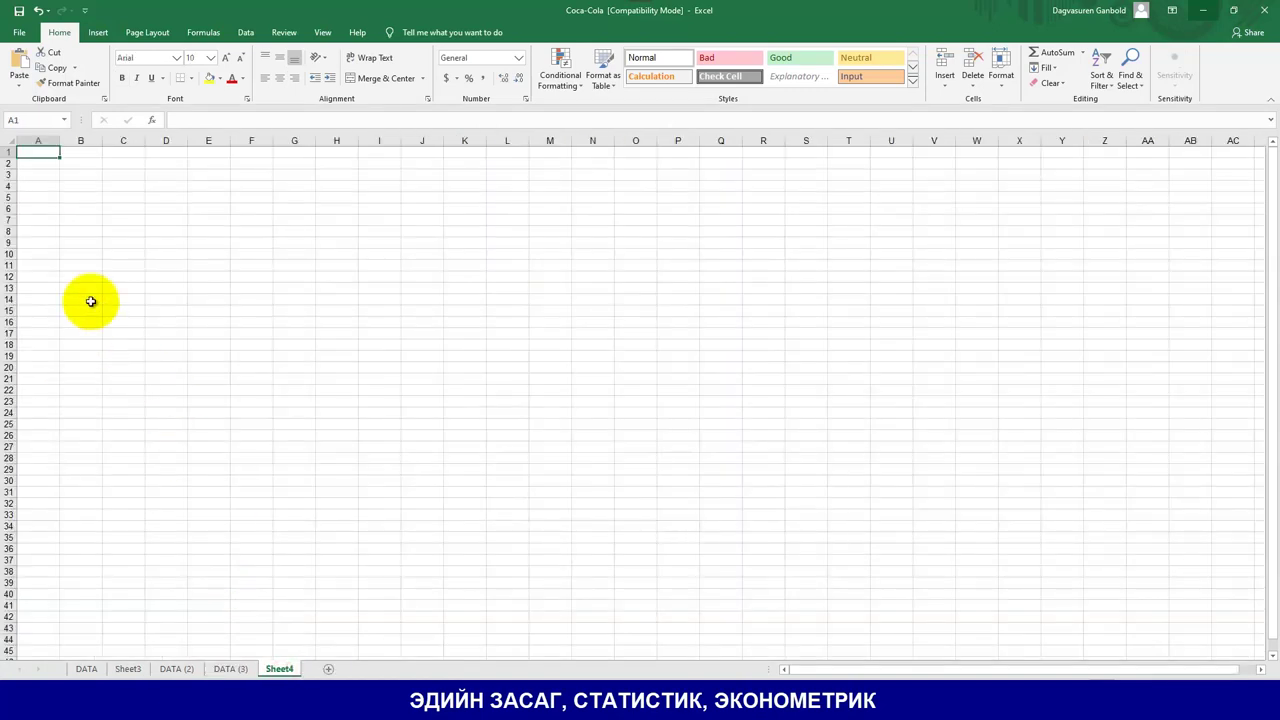
{"action": "key", "text": "ctrl+v"}
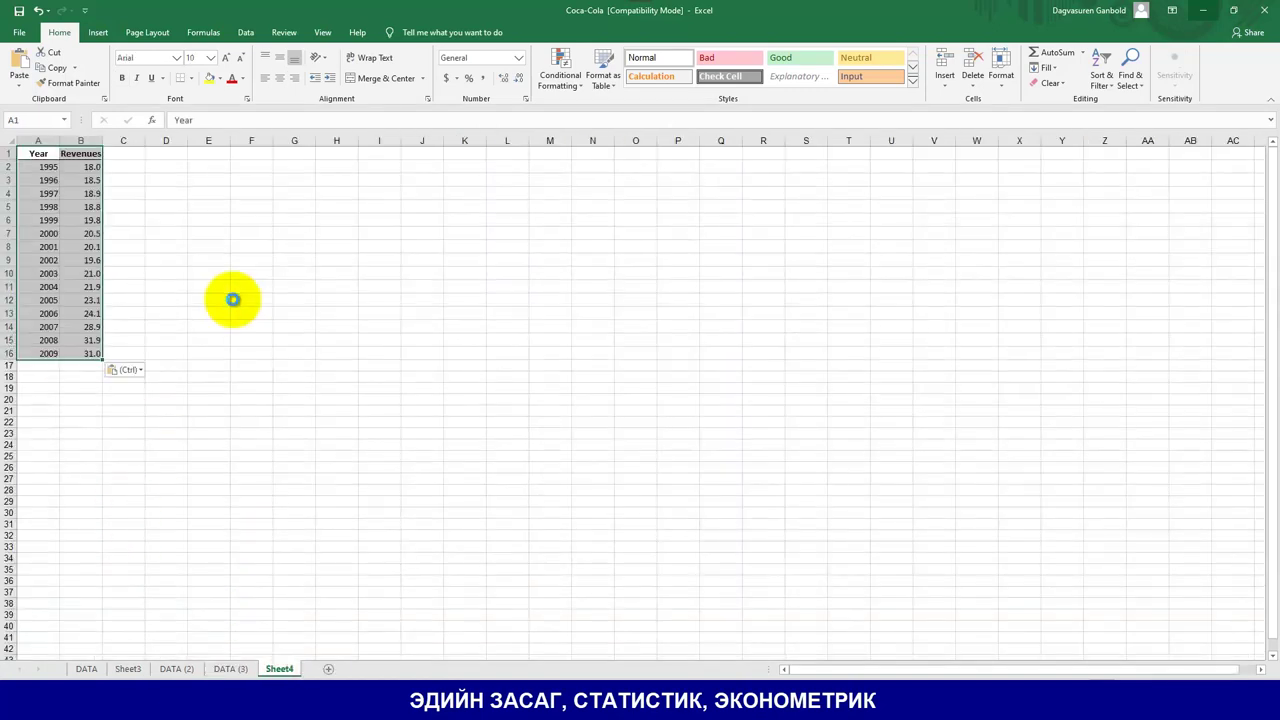
{"action": "scroll", "coordinate": [233, 300], "scroll_direction": "up", "scroll_amount": 4}
{"action": "left_click", "coordinate": [257, 276]}
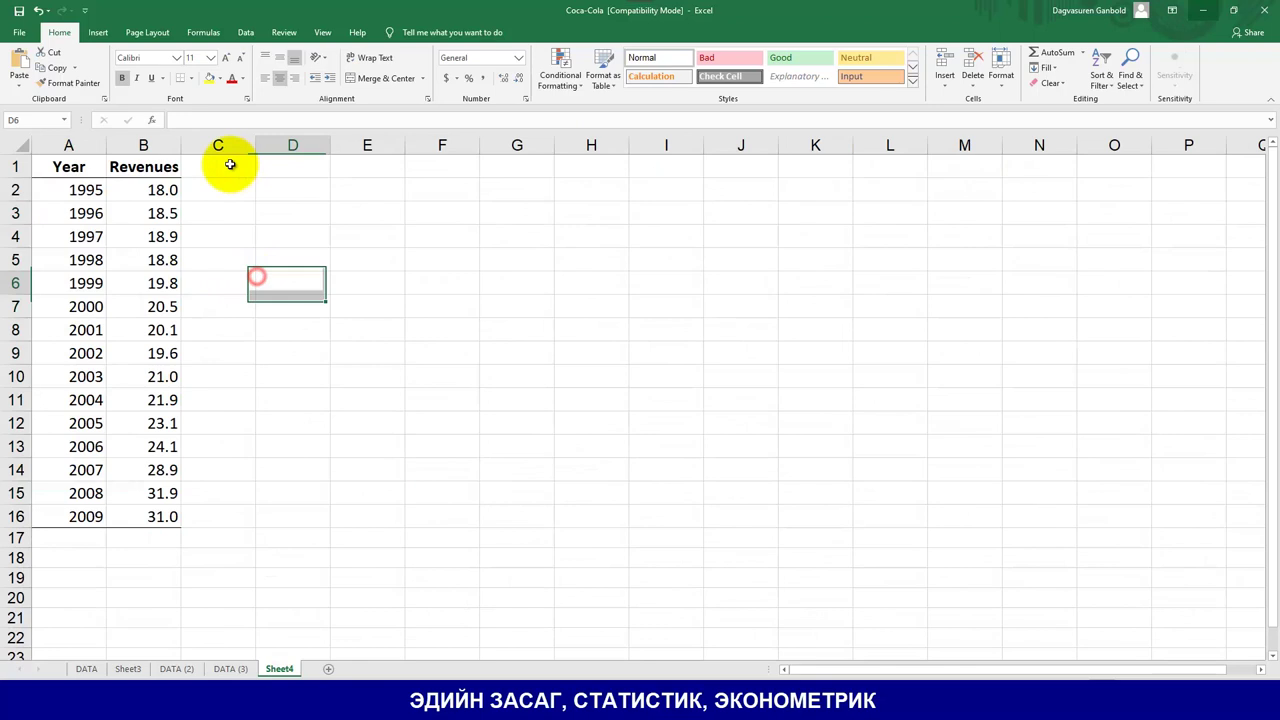
Step: Enter the heading "I эрэмбийн ялгавар" in C1 and wrap its text
{"action": "left_click", "coordinate": [230, 166]}
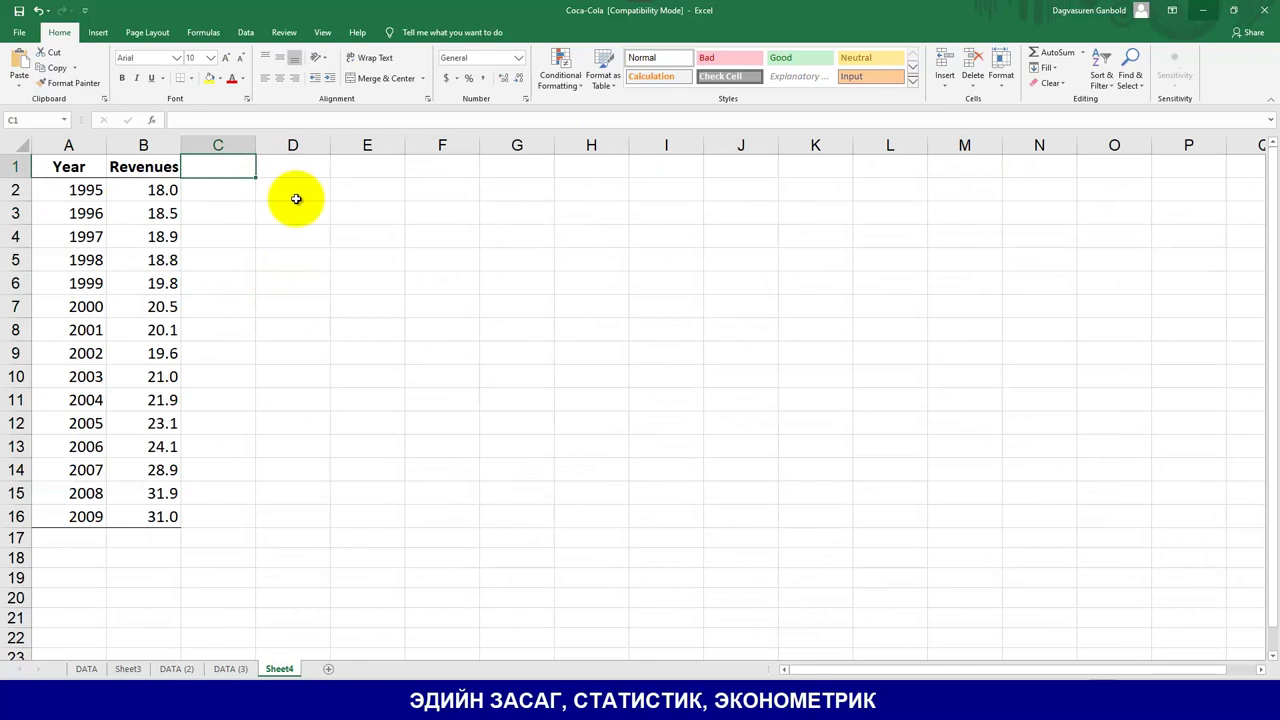
{"action": "type", "text": "ө"}
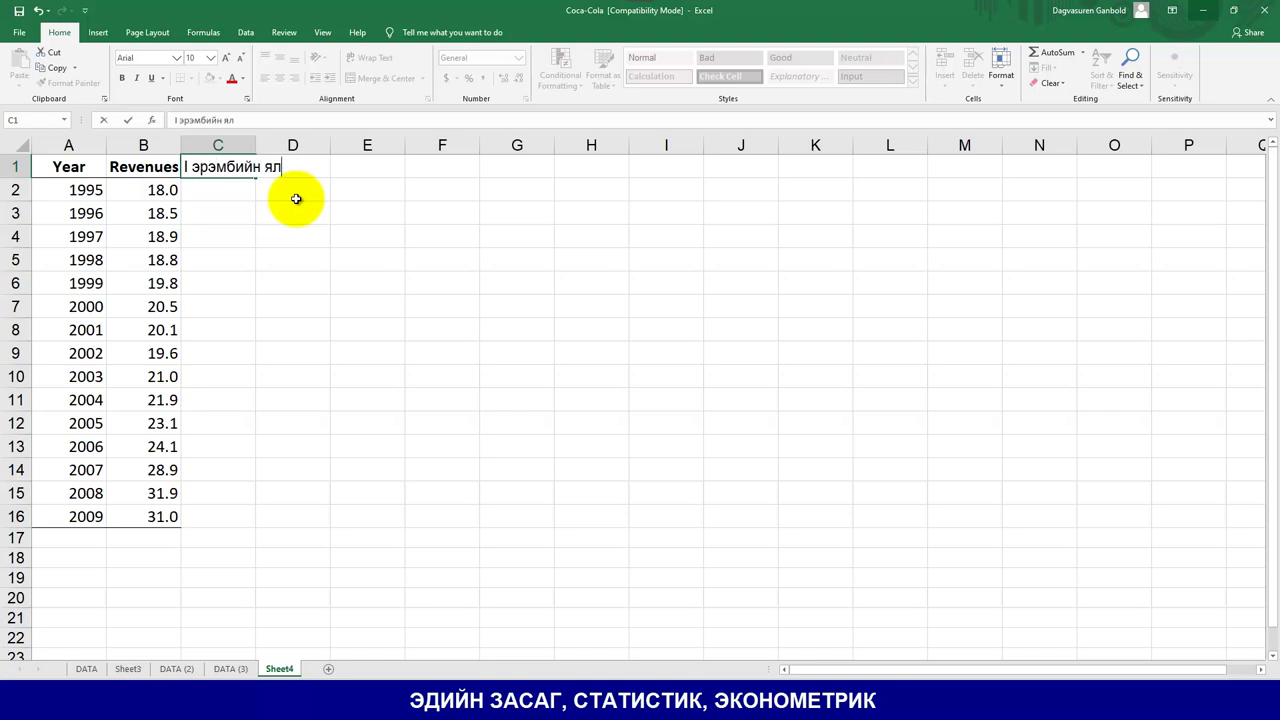
{"action": "key", "text": "Return"}
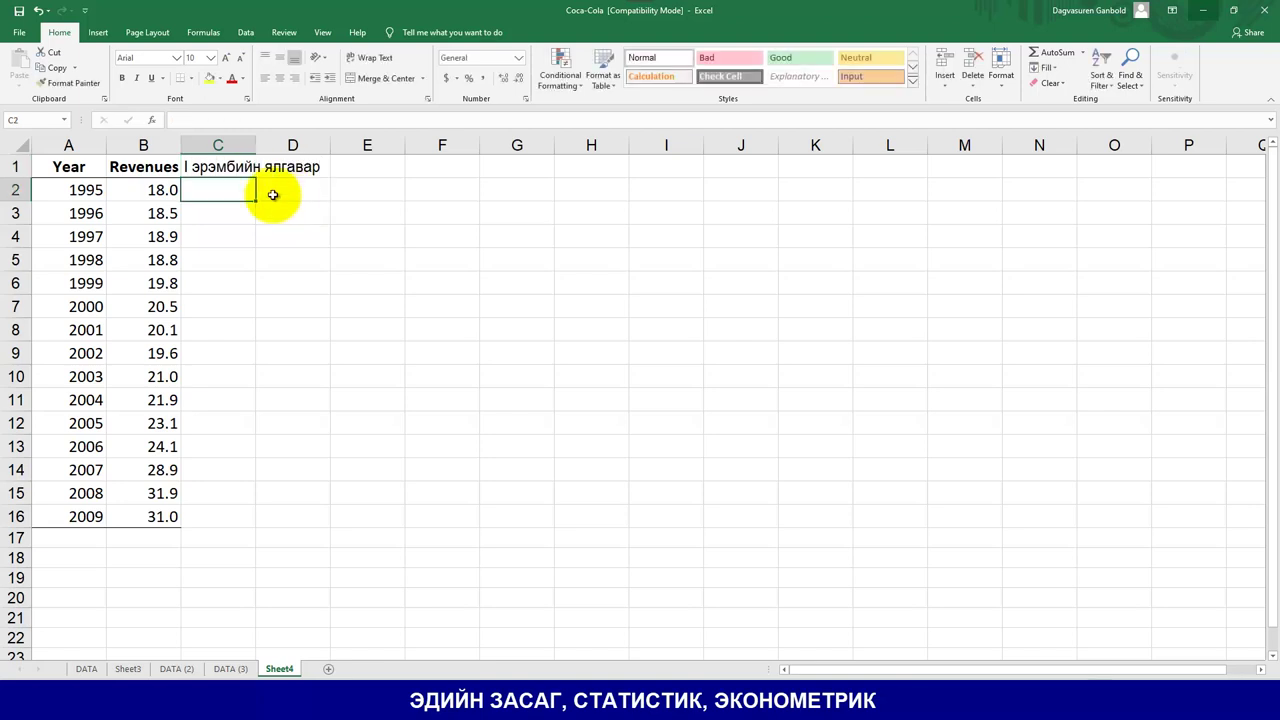
{"action": "key", "text": "Up"}
{"action": "left_click", "coordinate": [372, 60]}
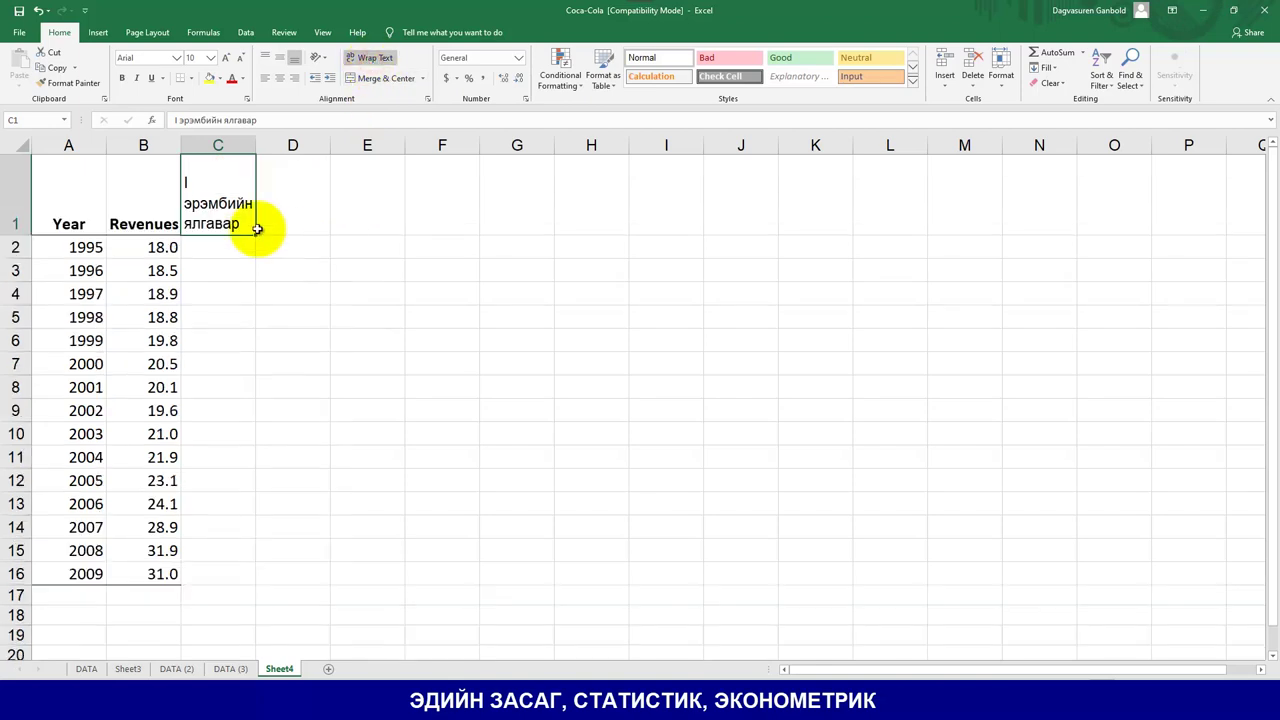
Step: Widen column C, reduce the height of row 1 to fit two lines, and middle-align the headings in A1:C1 vertically
{"action": "left_click_drag", "start_coordinate": [256, 142], "coordinate": [257, 141]}
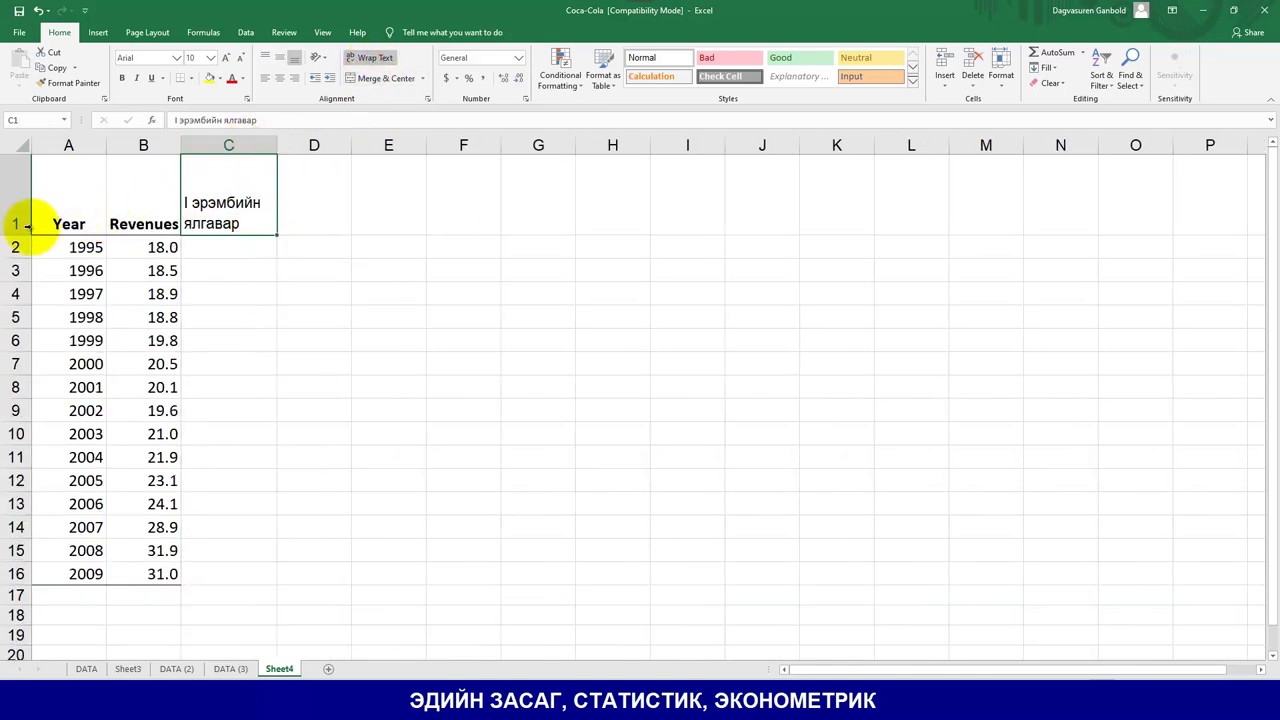
{"action": "left_click_drag", "start_coordinate": [20, 233], "coordinate": [176, 203]}
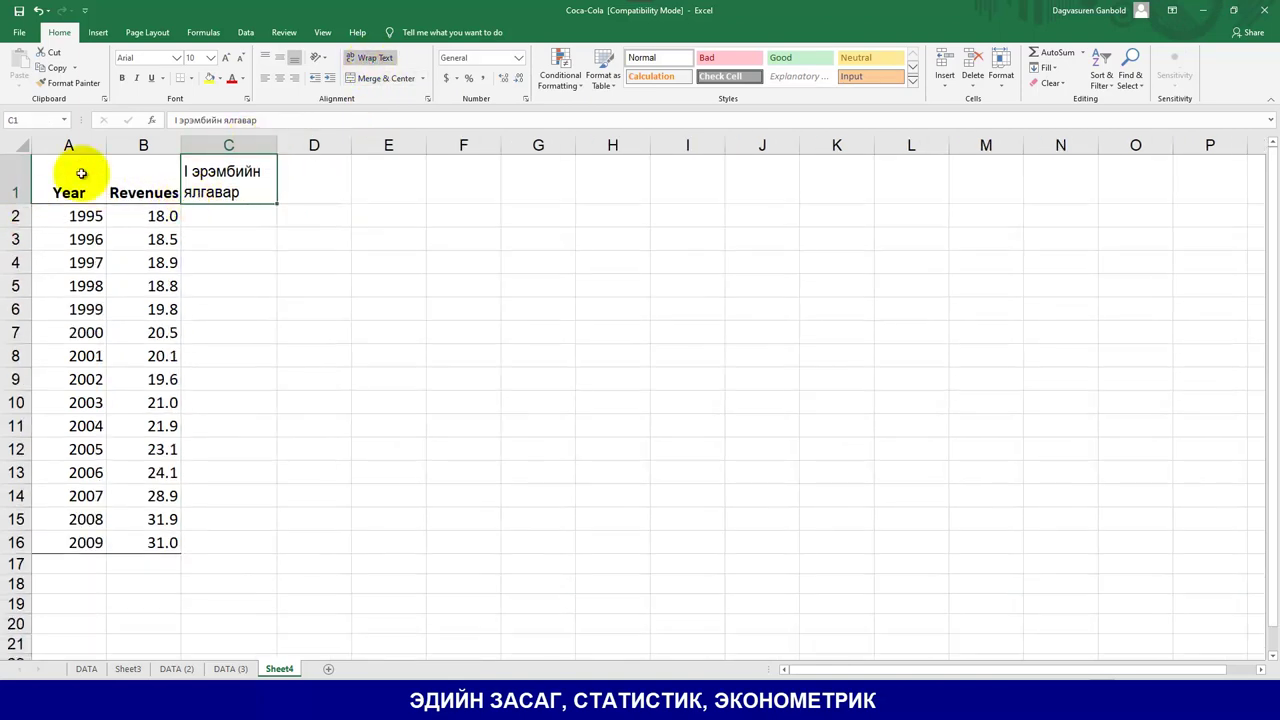
{"action": "left_click_drag", "start_coordinate": [81, 175], "coordinate": [222, 178]}
{"action": "left_click", "coordinate": [283, 62]}
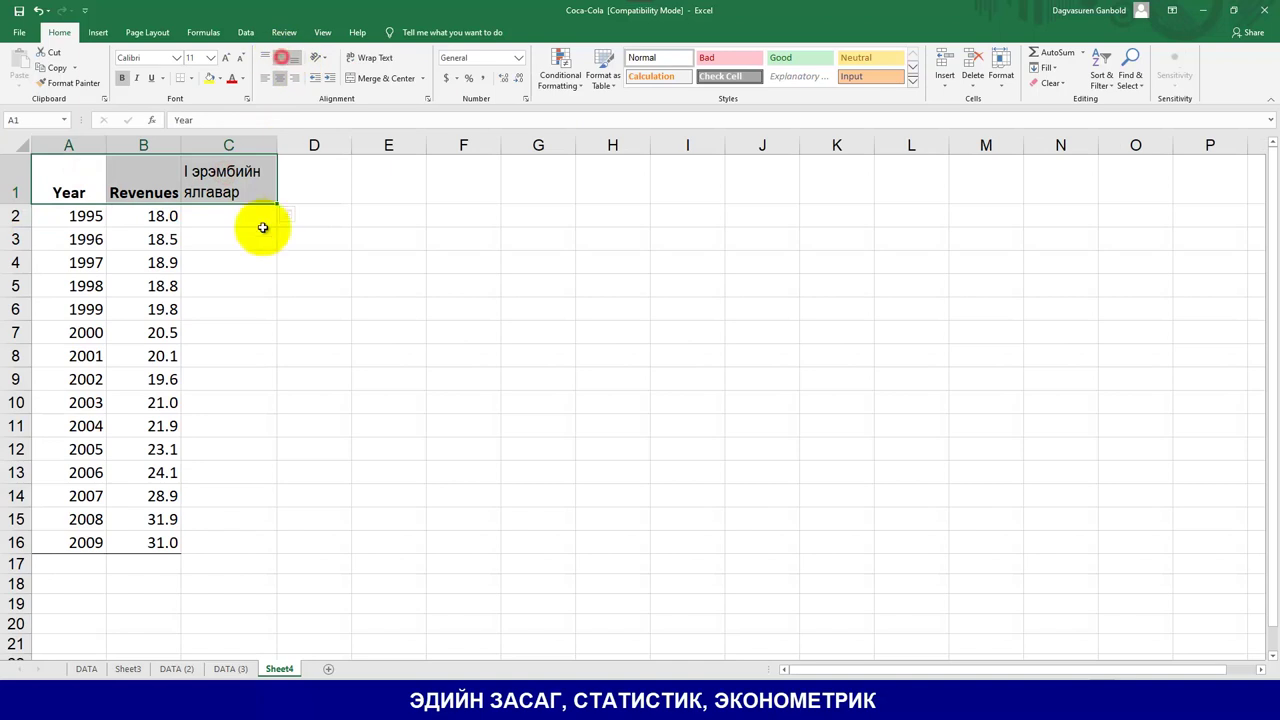
{"action": "left_click", "coordinate": [266, 222]}
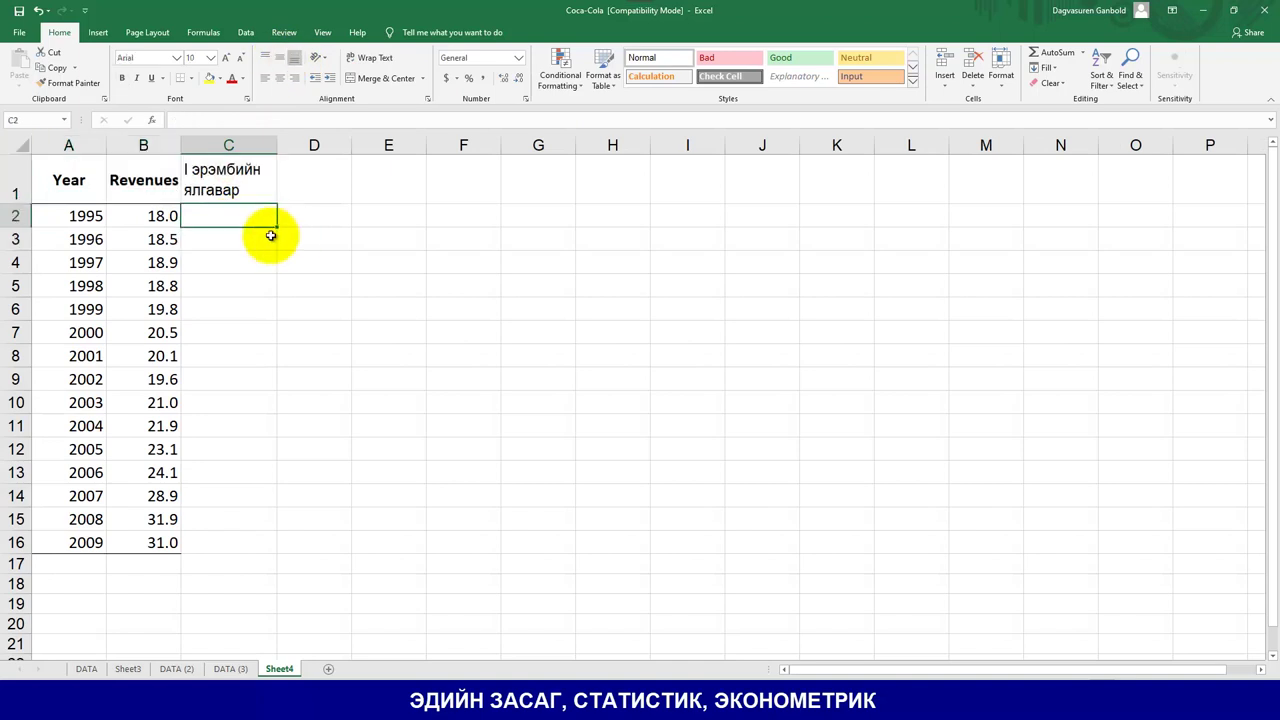
Step: Calculate the first differences of Revenues with =B3-B2 in C3 and fill the formula down to C16
{"action": "left_click", "coordinate": [271, 235]}
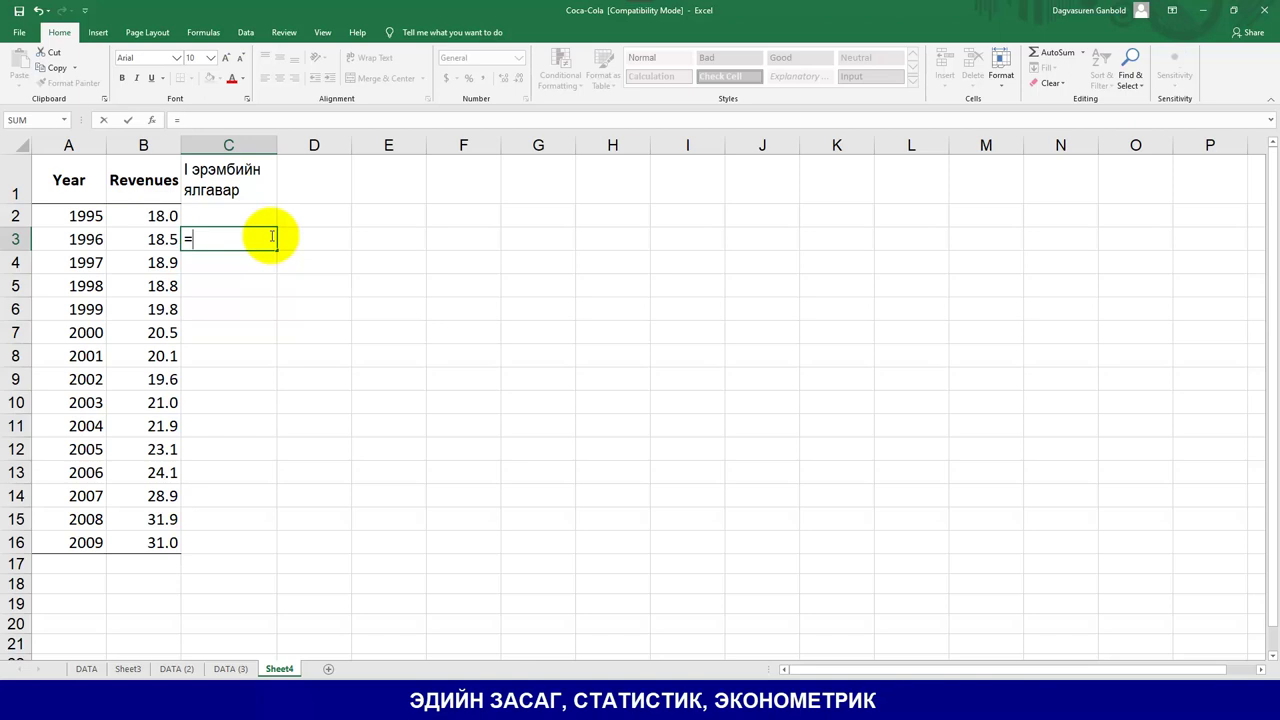
{"action": "left_click", "coordinate": [160, 240]}
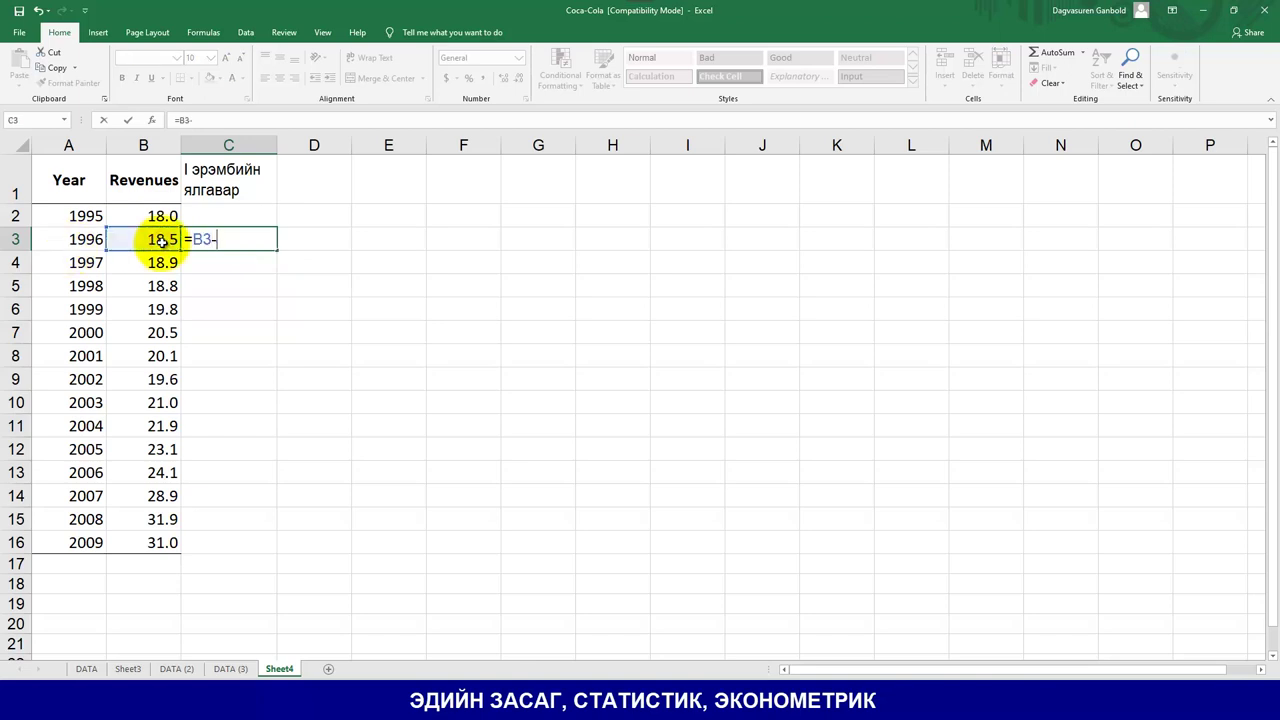
{"action": "type", "text": "-"}
{"action": "left_click", "coordinate": [151, 217]}
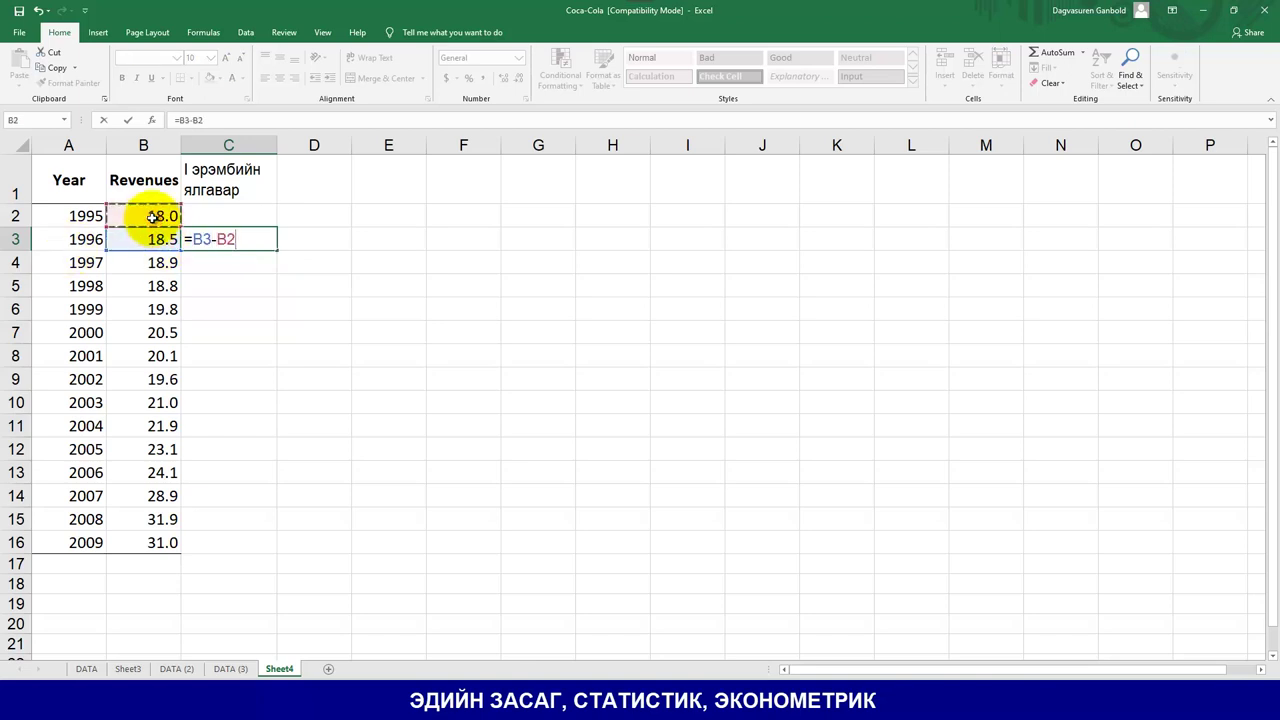
{"action": "key", "text": "Return"}
{"action": "left_click", "coordinate": [140, 240]}
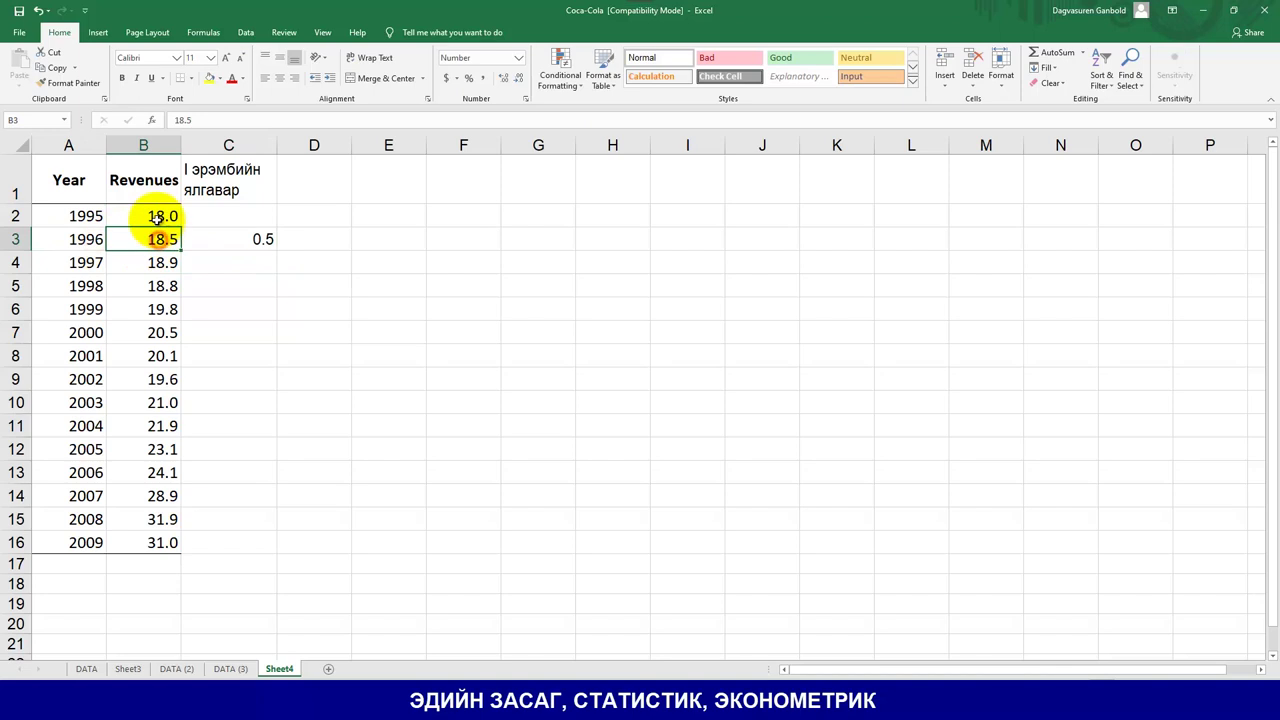
{"action": "left_click", "coordinate": [258, 240]}
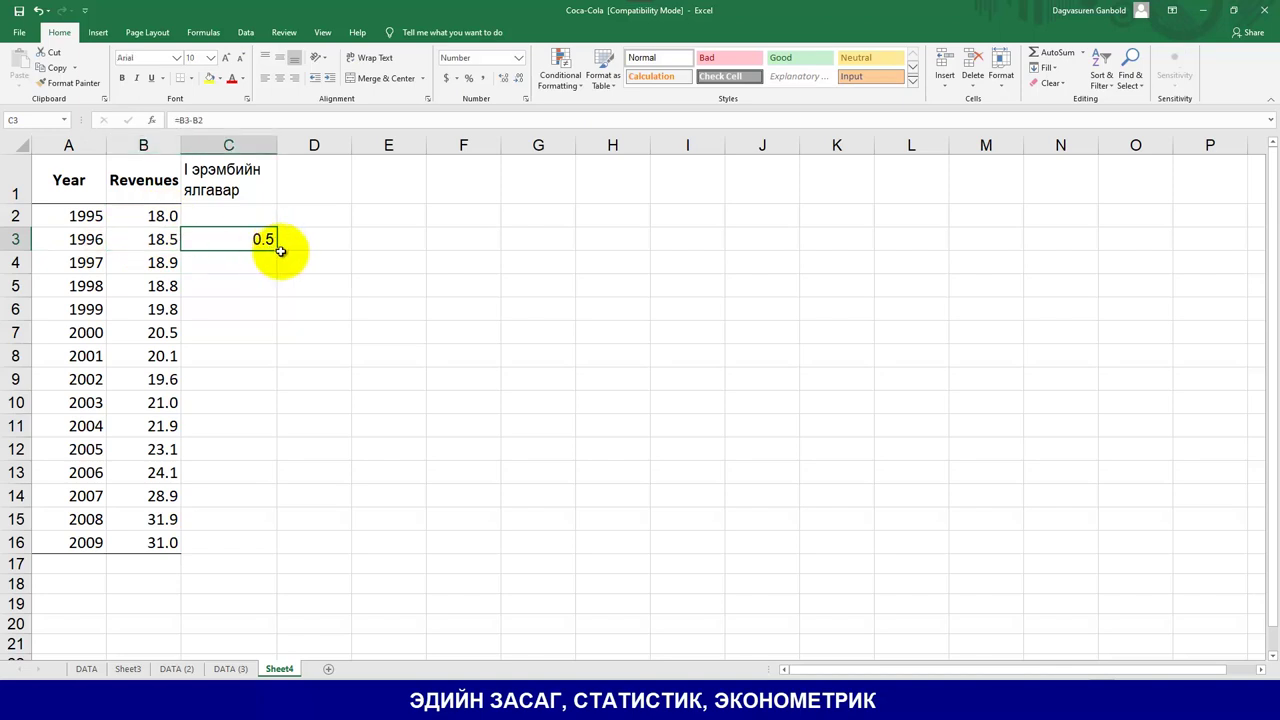
{"action": "left_click_drag", "start_coordinate": [275, 254], "coordinate": [257, 563]}
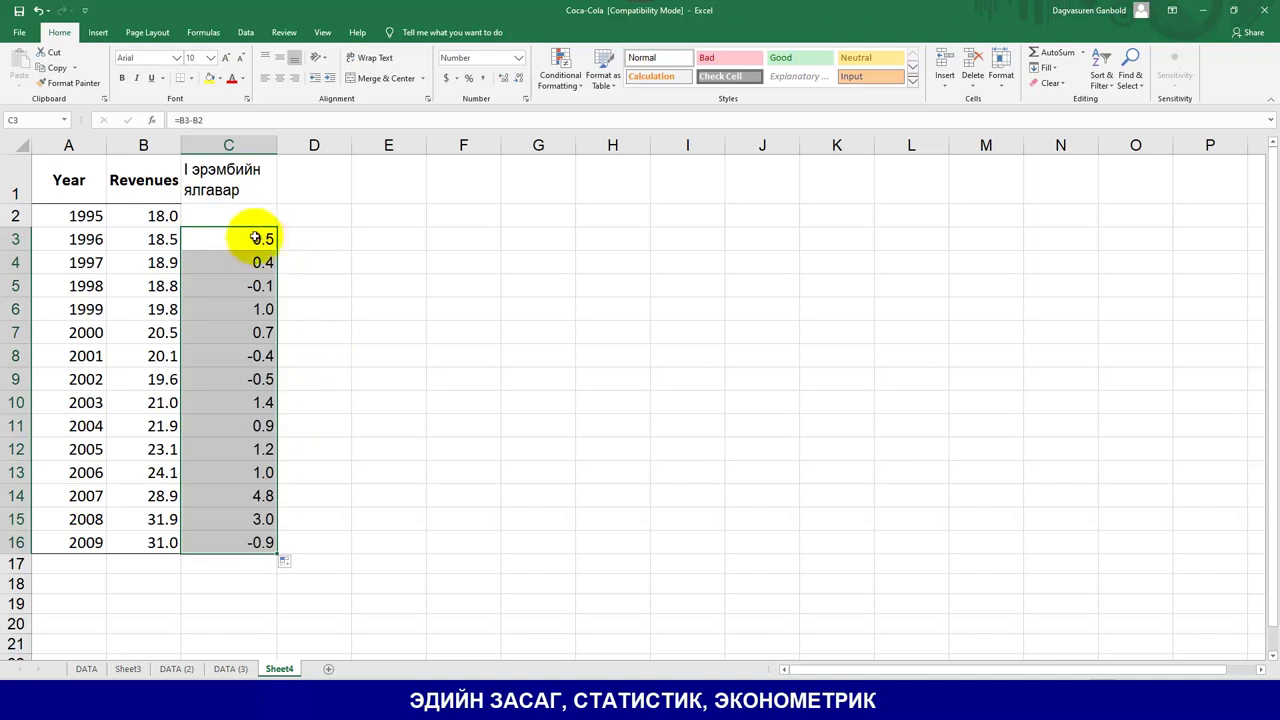
{"action": "left_click_drag", "start_coordinate": [247, 239], "coordinate": [233, 540]}
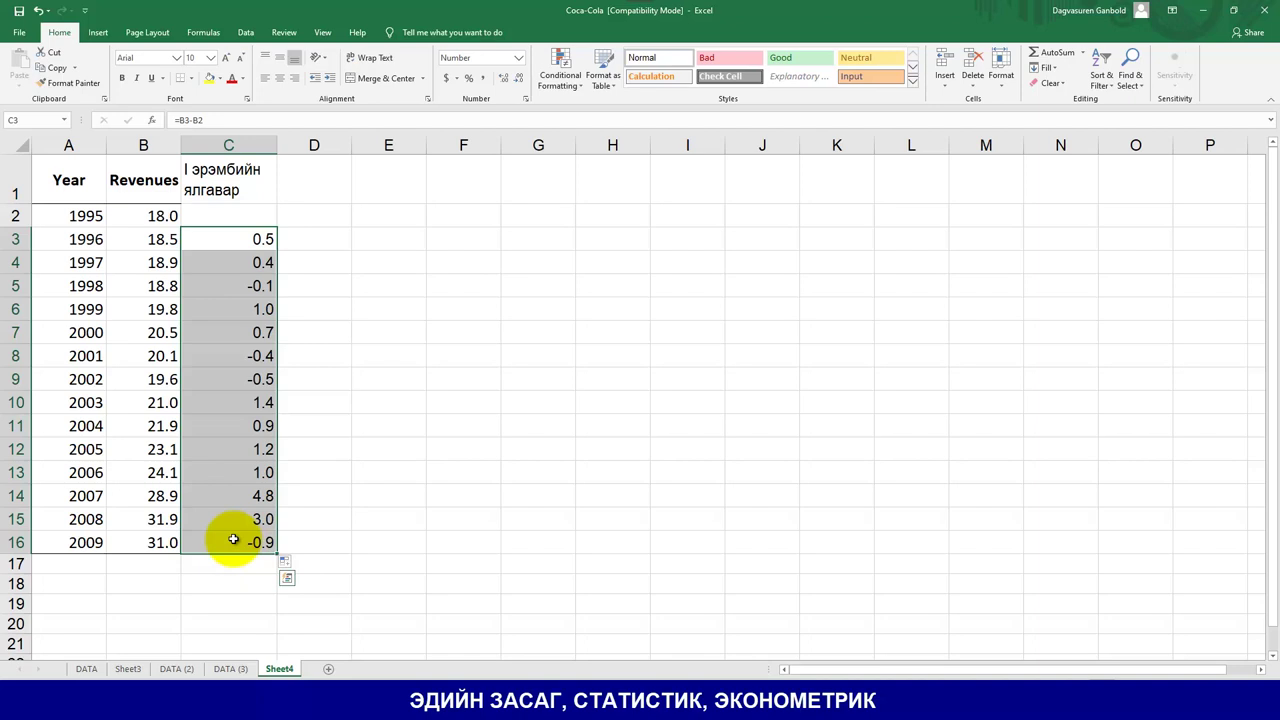
Step: Move the empty Sheet3 after Sheet4, look over the DATA and DATA (3) sheets, and return to Sheet4
{"action": "left_click", "coordinate": [128, 669]}
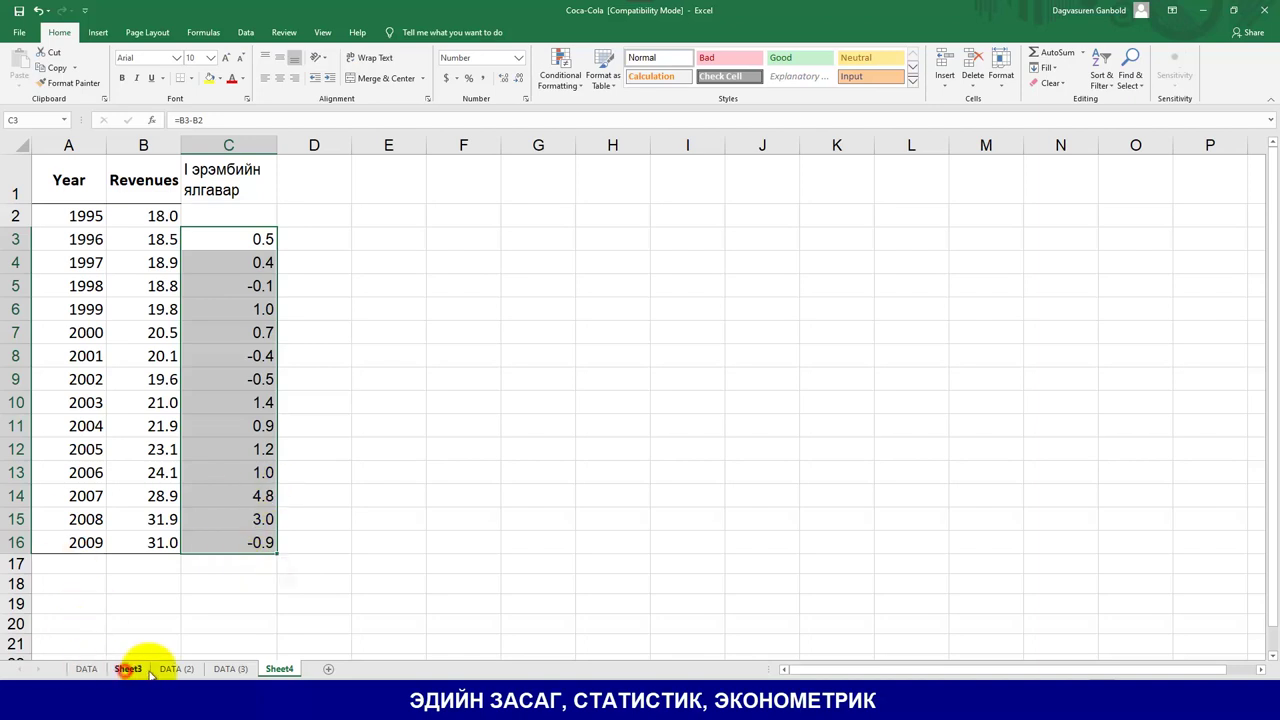
{"action": "left_click_drag", "start_coordinate": [150, 676], "coordinate": [306, 672]}
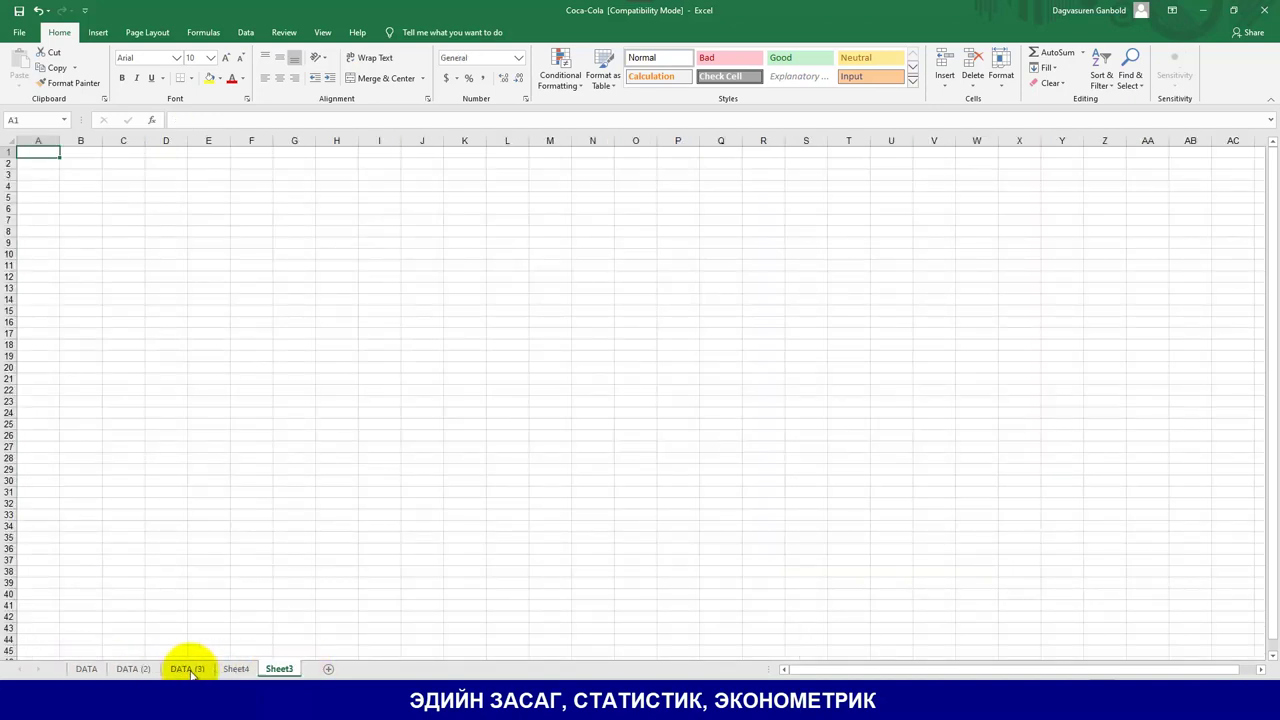
{"action": "left_click", "coordinate": [87, 669]}
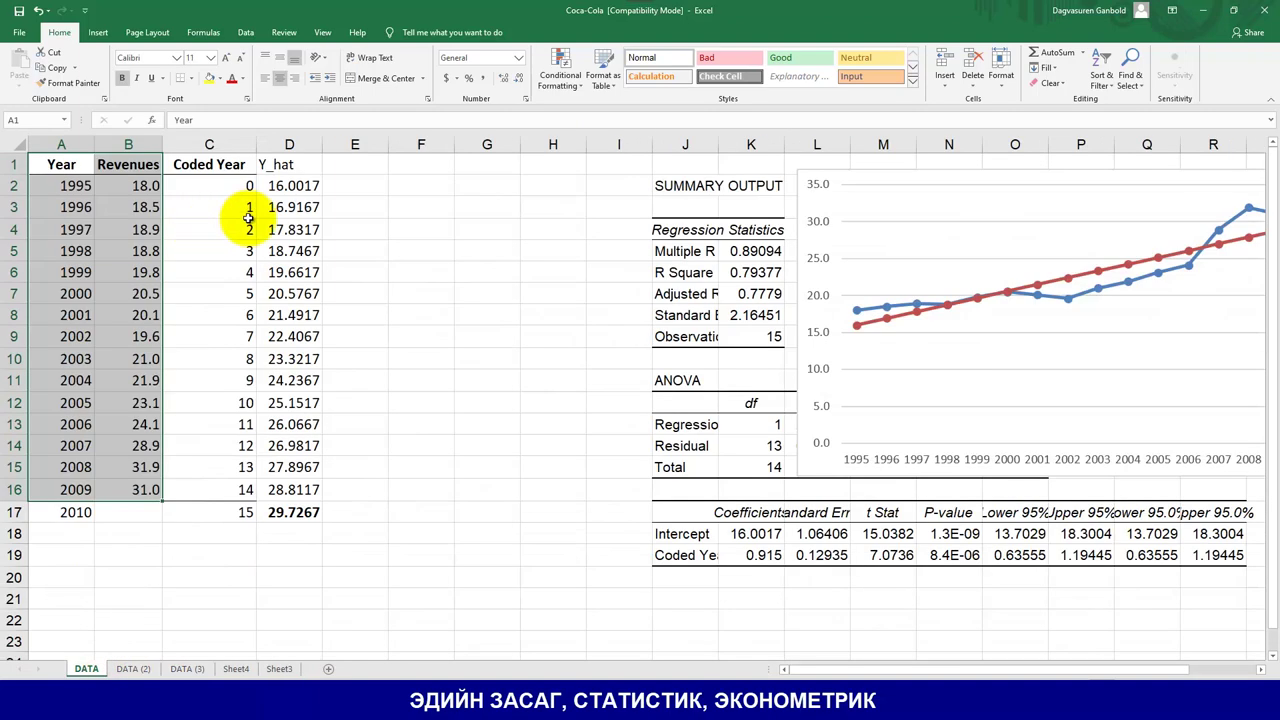
{"action": "left_click", "coordinate": [437, 257]}
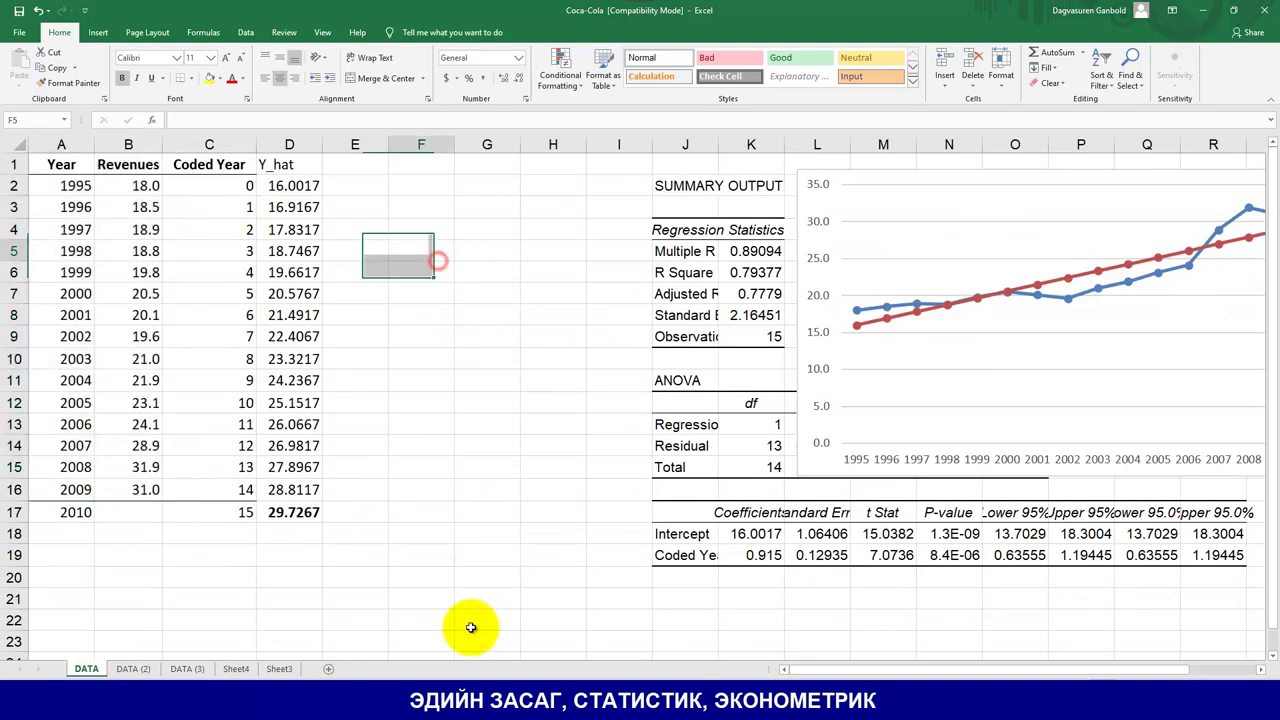
{"action": "left_click", "coordinate": [196, 672]}
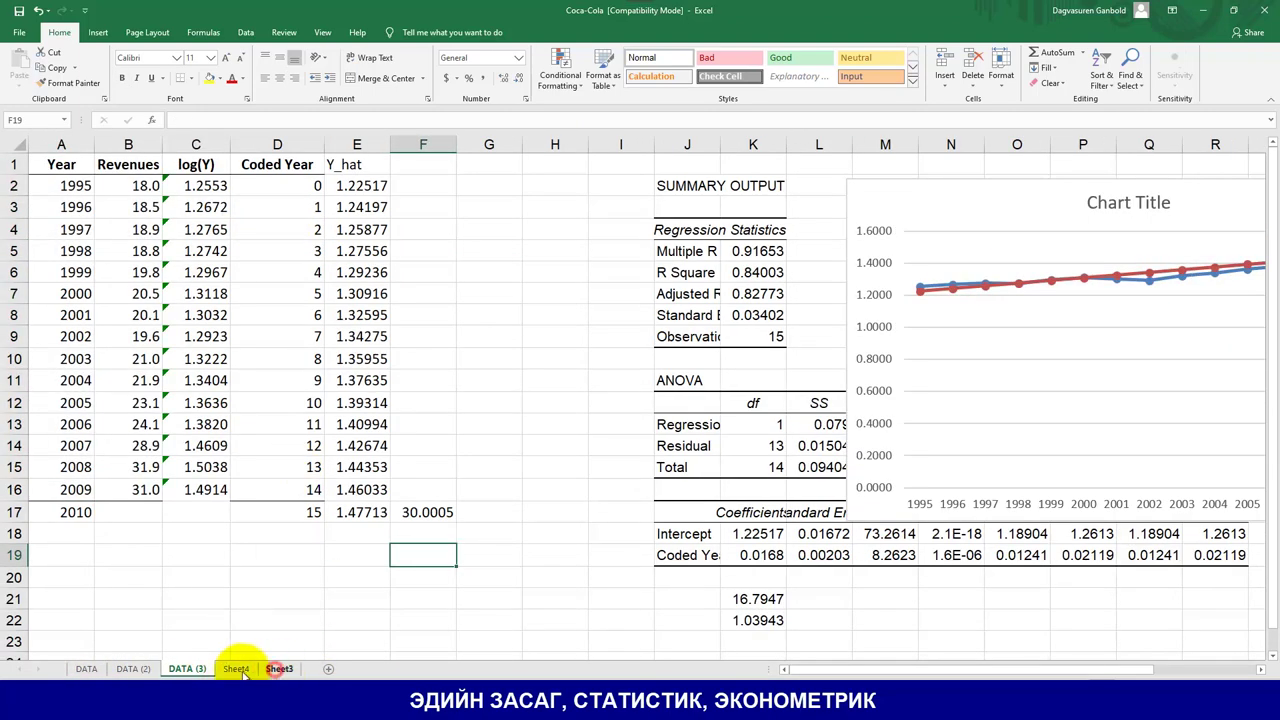
{"action": "left_click", "coordinate": [279, 669]}
{"action": "key", "text": "ctrl+Page_Up"}
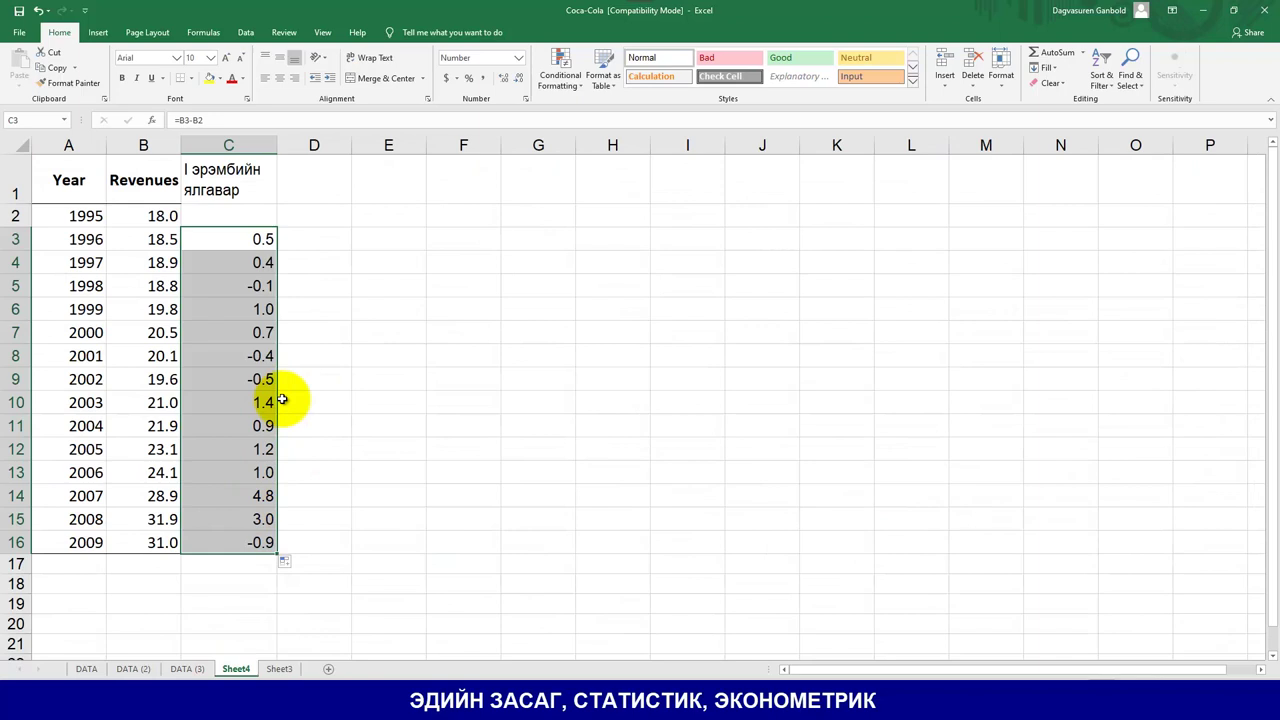
Step: Enter the heading "II эрэмбийн ялгавар" in D1 with wrapped text and widen column D to fit it on two lines
{"action": "left_click", "coordinate": [301, 183]}
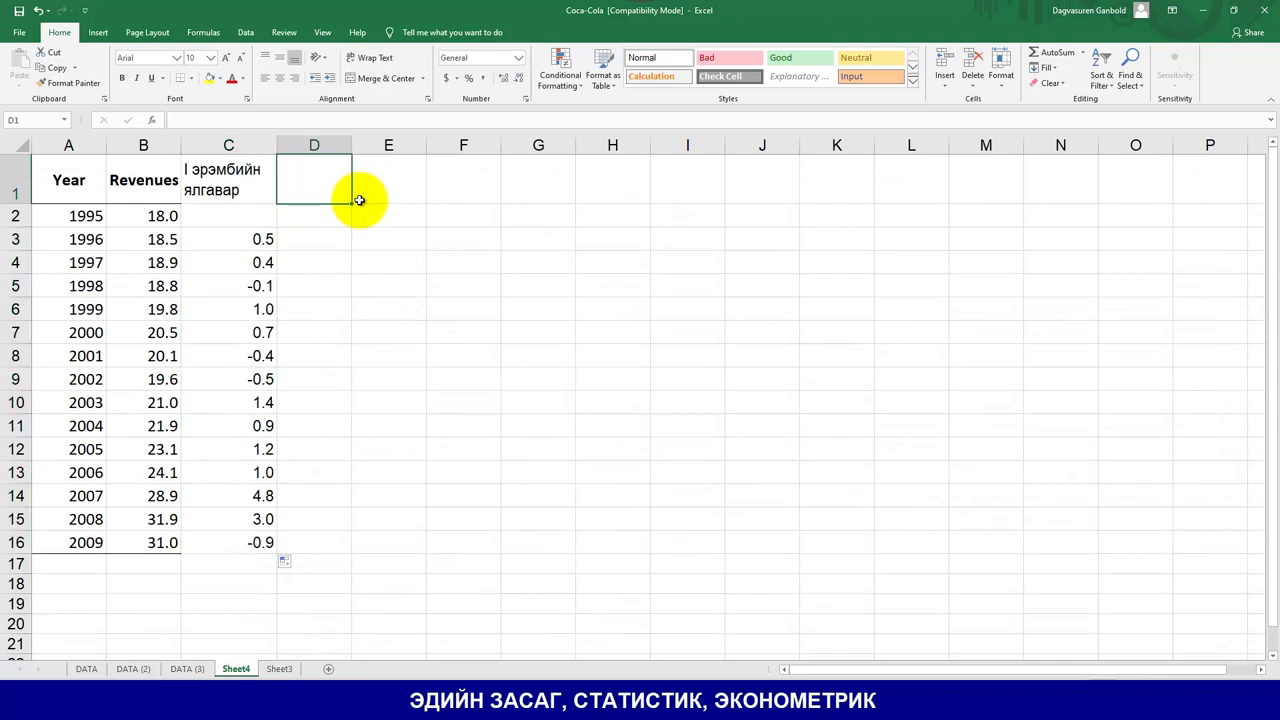
{"action": "type", "text": "ШШ"}
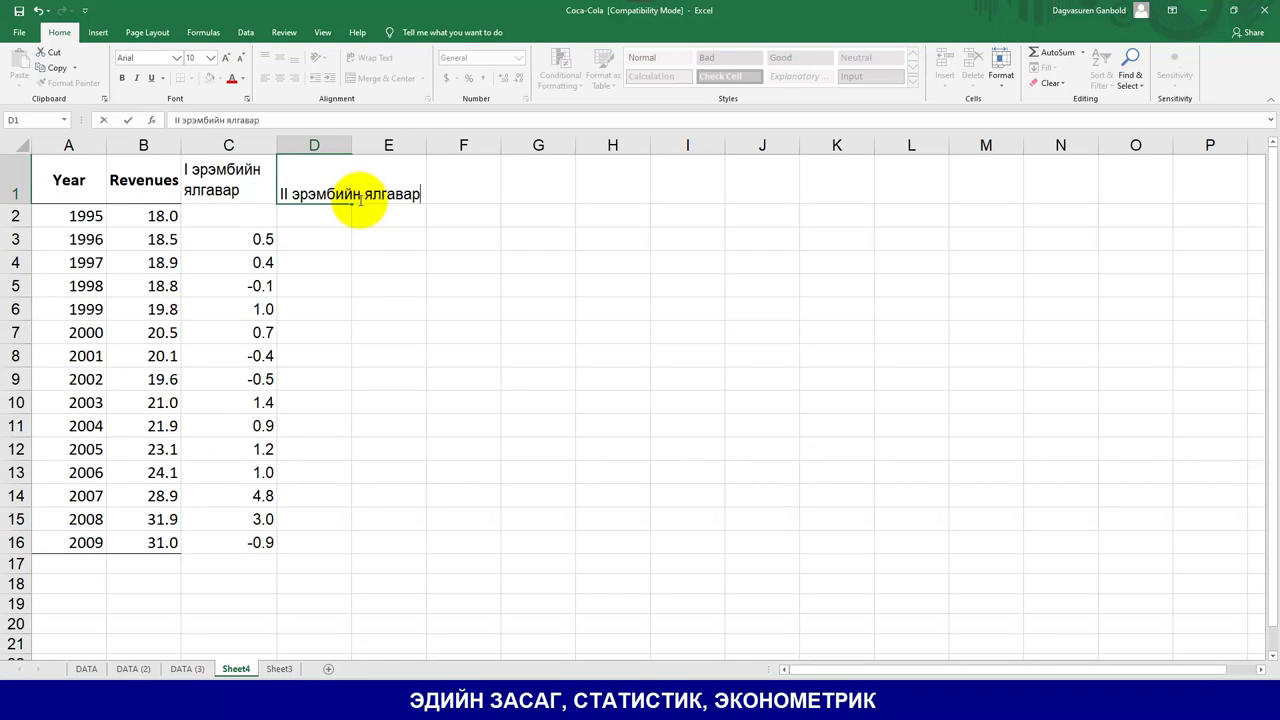
{"action": "key", "text": "Return"}
{"action": "left_click", "coordinate": [340, 196]}
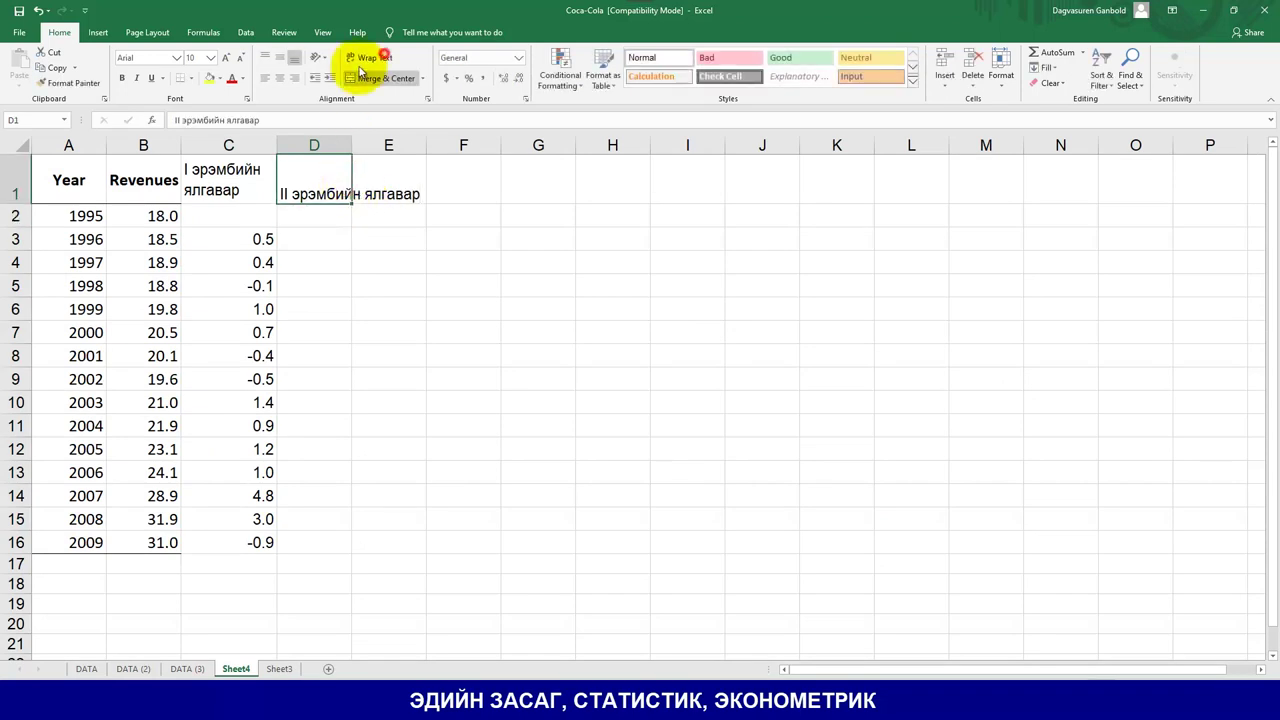
{"action": "left_click", "coordinate": [362, 62]}
{"action": "left_click", "coordinate": [357, 288]}
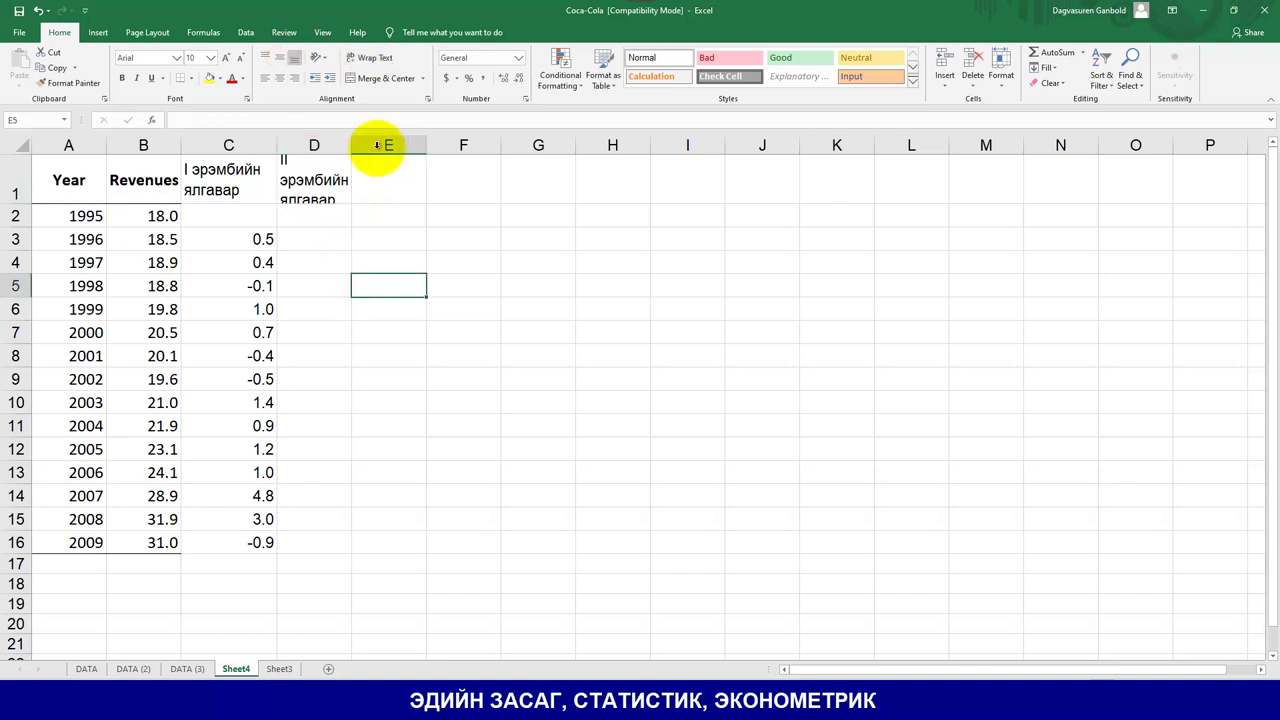
{"action": "left_click_drag", "start_coordinate": [351, 145], "coordinate": [369, 240]}
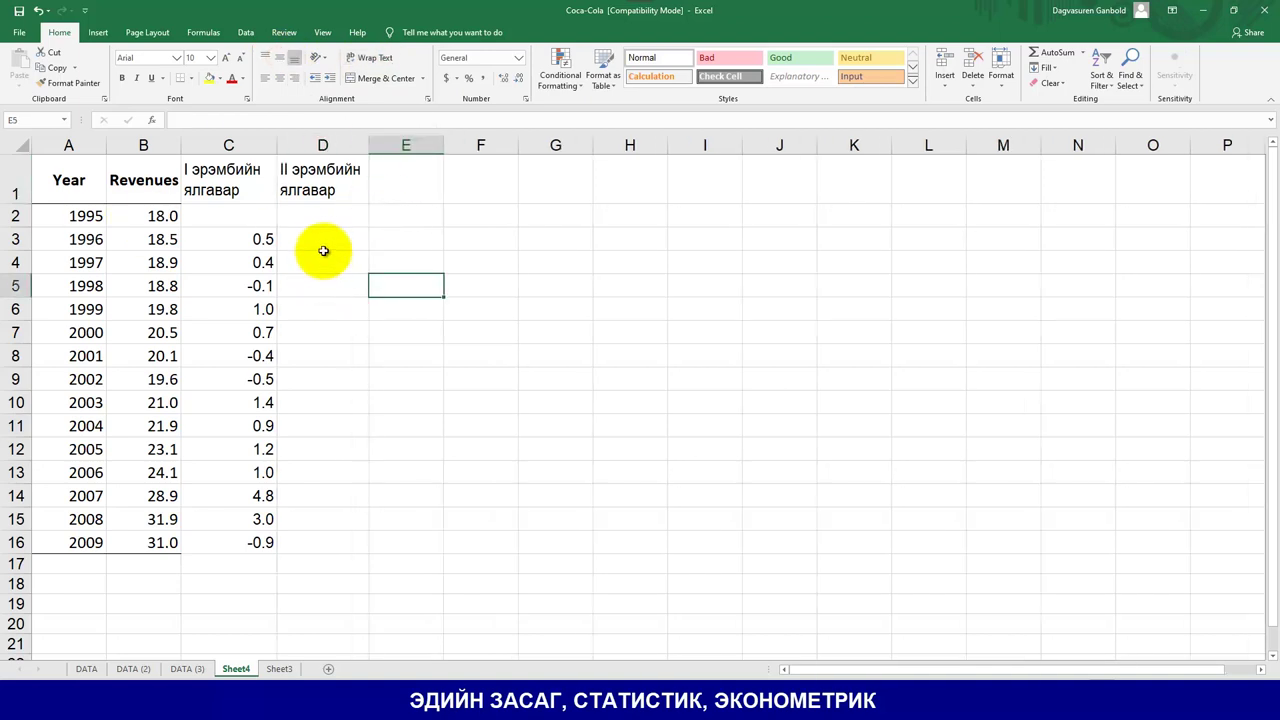
Step: Calculate the second differences with =C4-C3 in D4 and fill the formula down to D16
{"action": "left_click", "coordinate": [328, 264]}
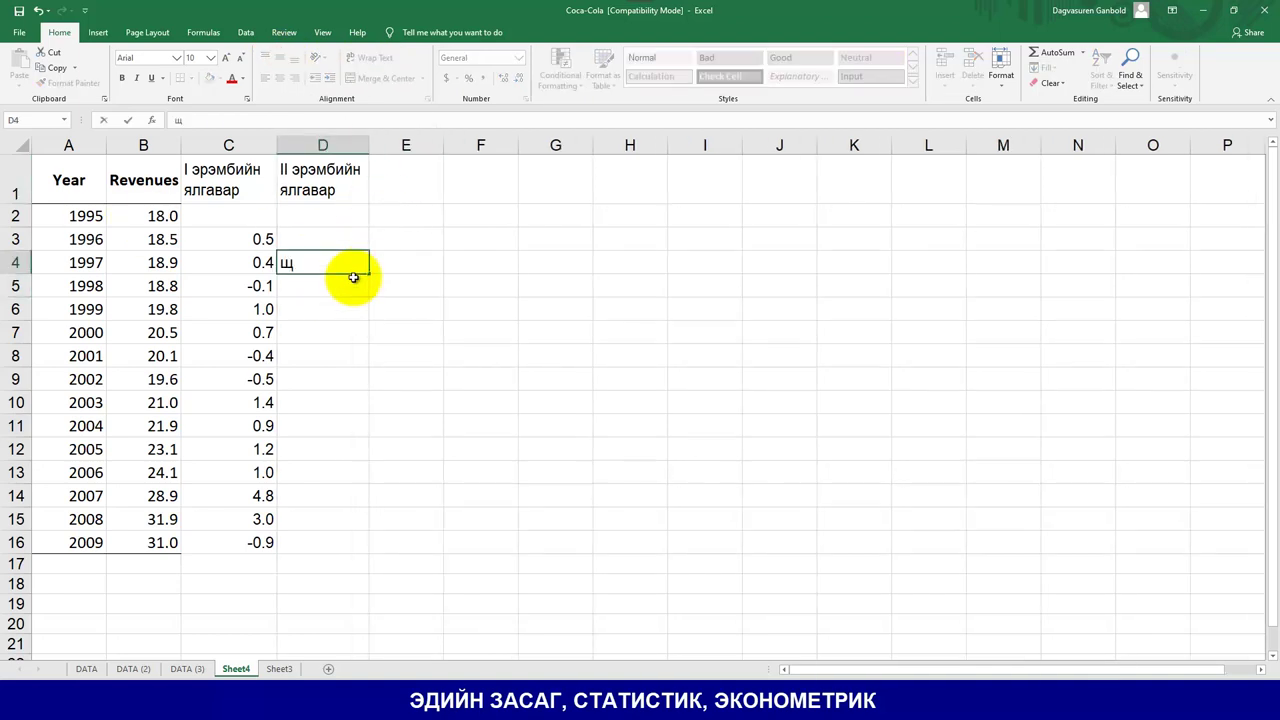
{"action": "type", "text": "="}
{"action": "left_click", "coordinate": [259, 261]}
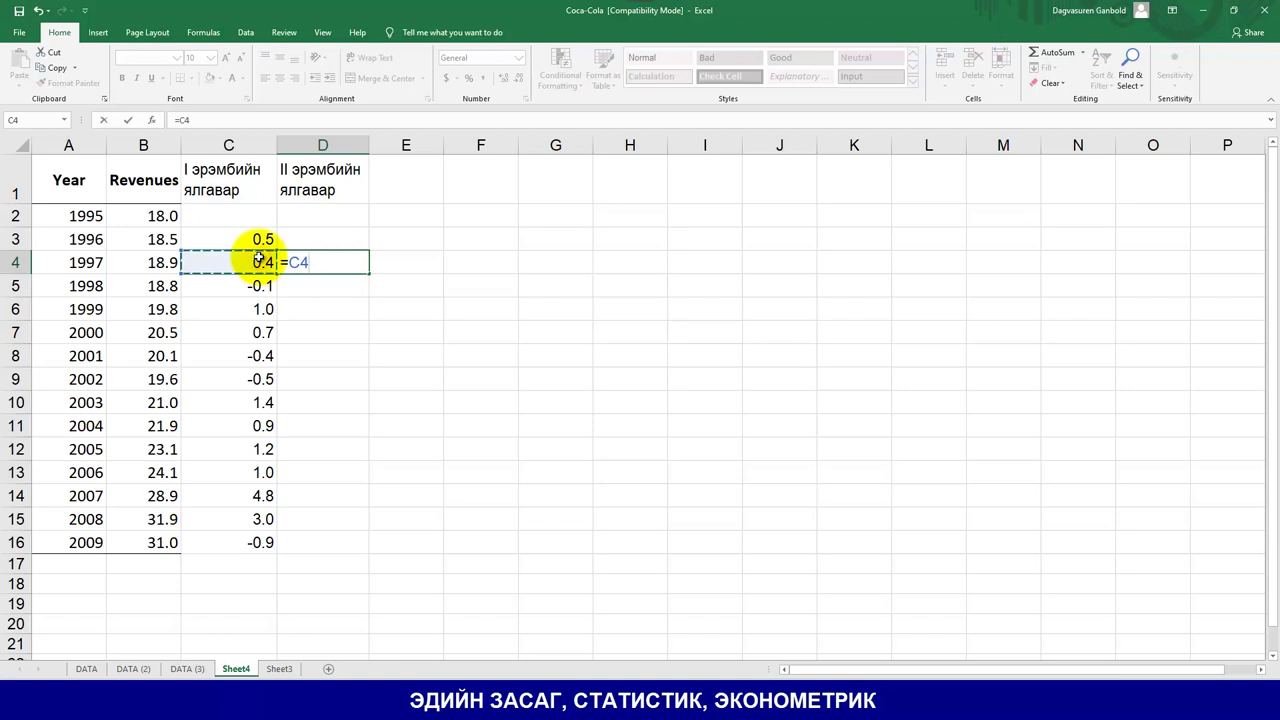
{"action": "left_click", "coordinate": [259, 242]}
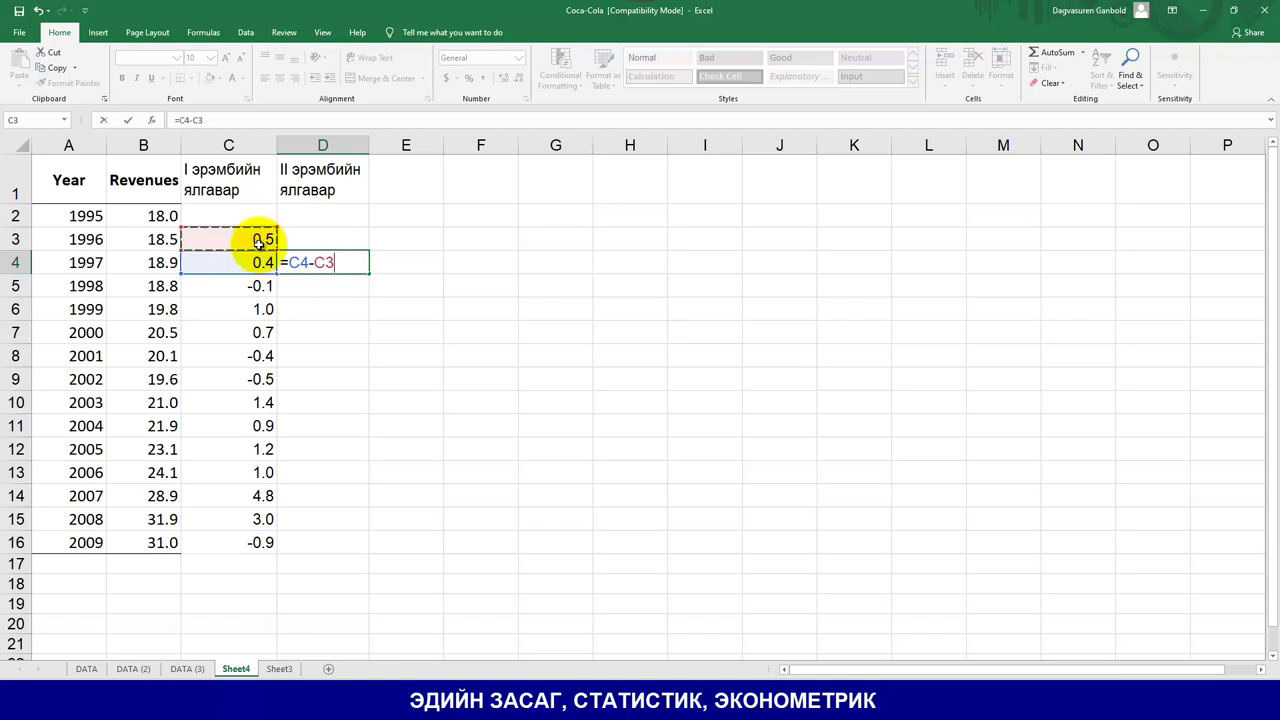
{"action": "key", "text": "Return"}
{"action": "left_click", "coordinate": [366, 270]}
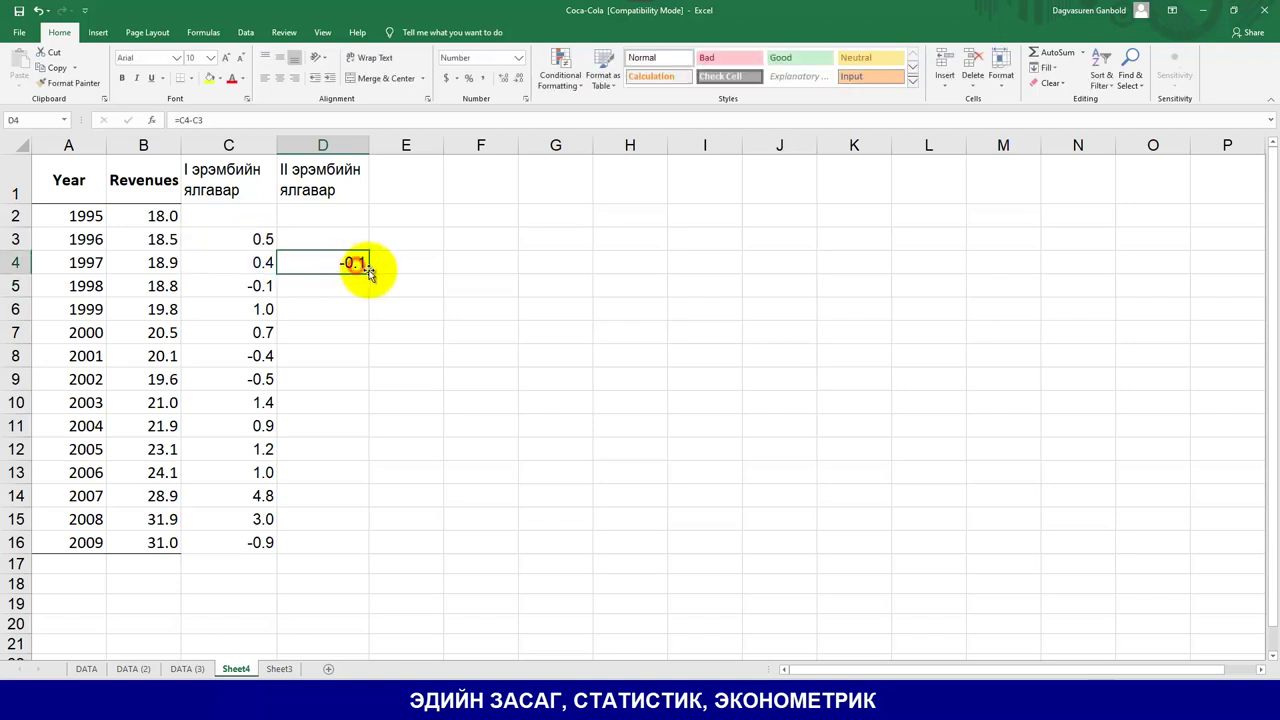
{"action": "left_click_drag", "start_coordinate": [369, 273], "coordinate": [350, 548]}
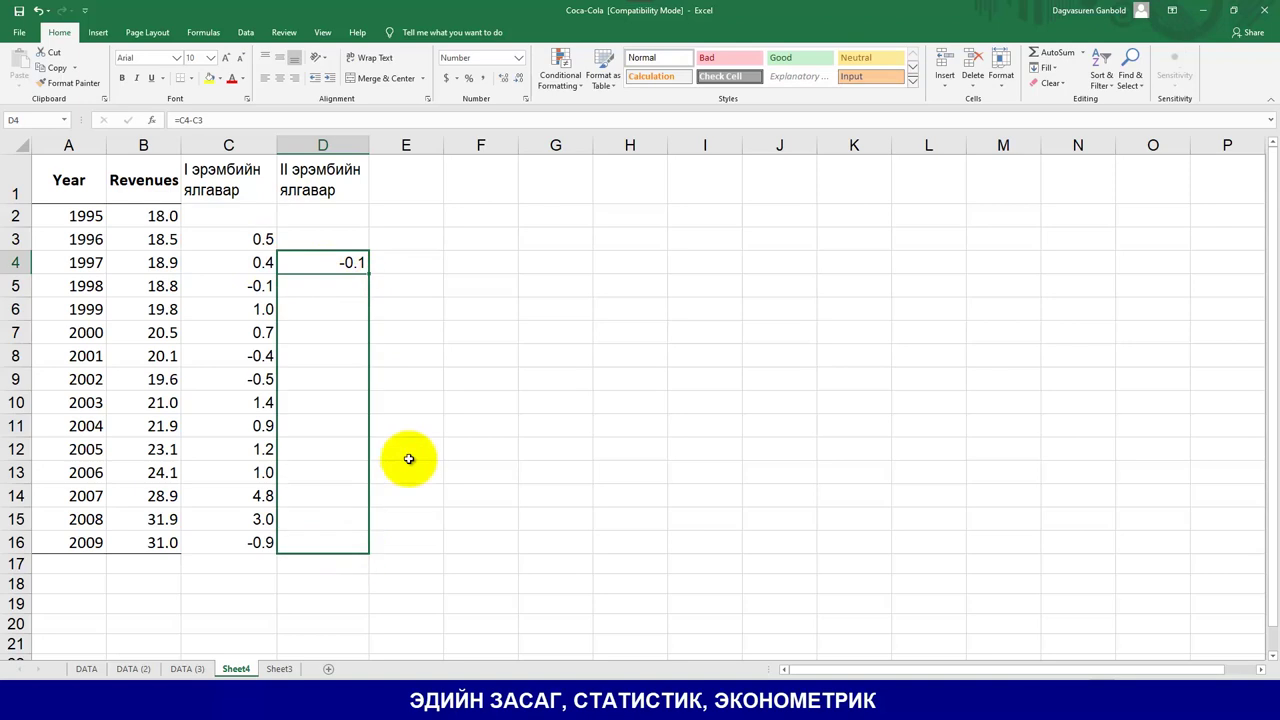
{"action": "left_click_drag", "start_coordinate": [371, 263], "coordinate": [316, 543]}
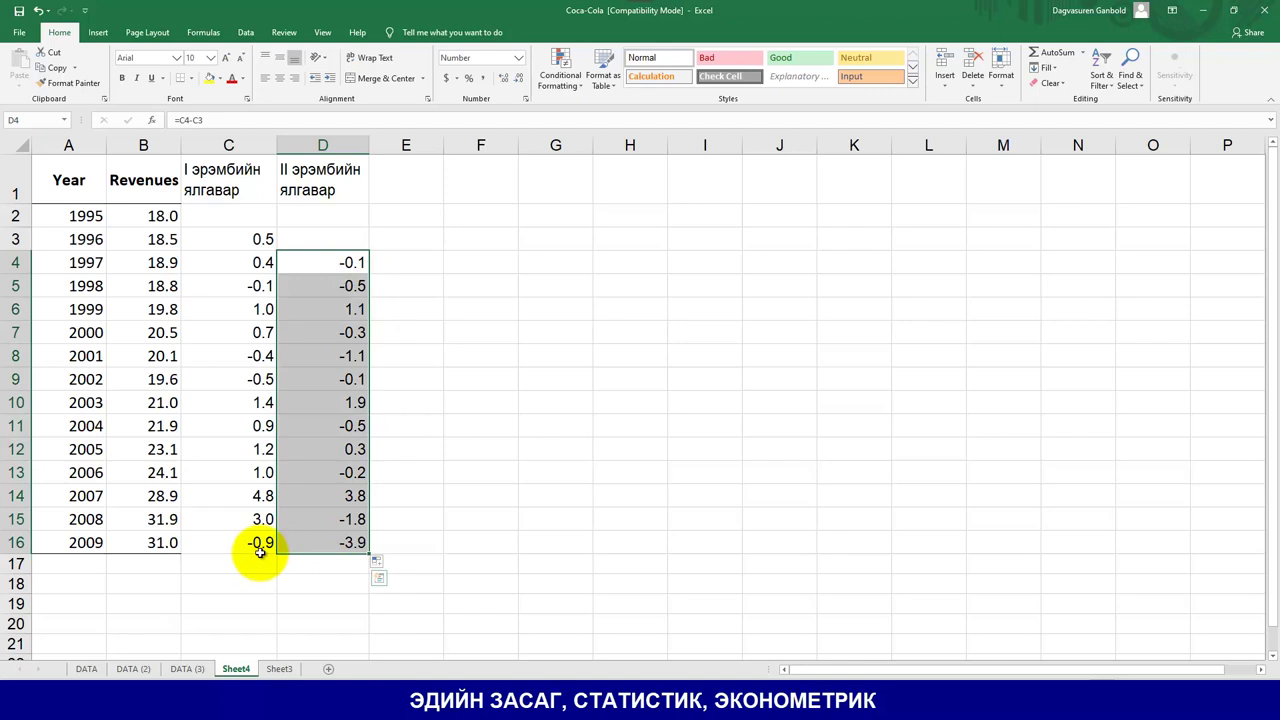
{"action": "double_click", "coordinate": [487, 352]}
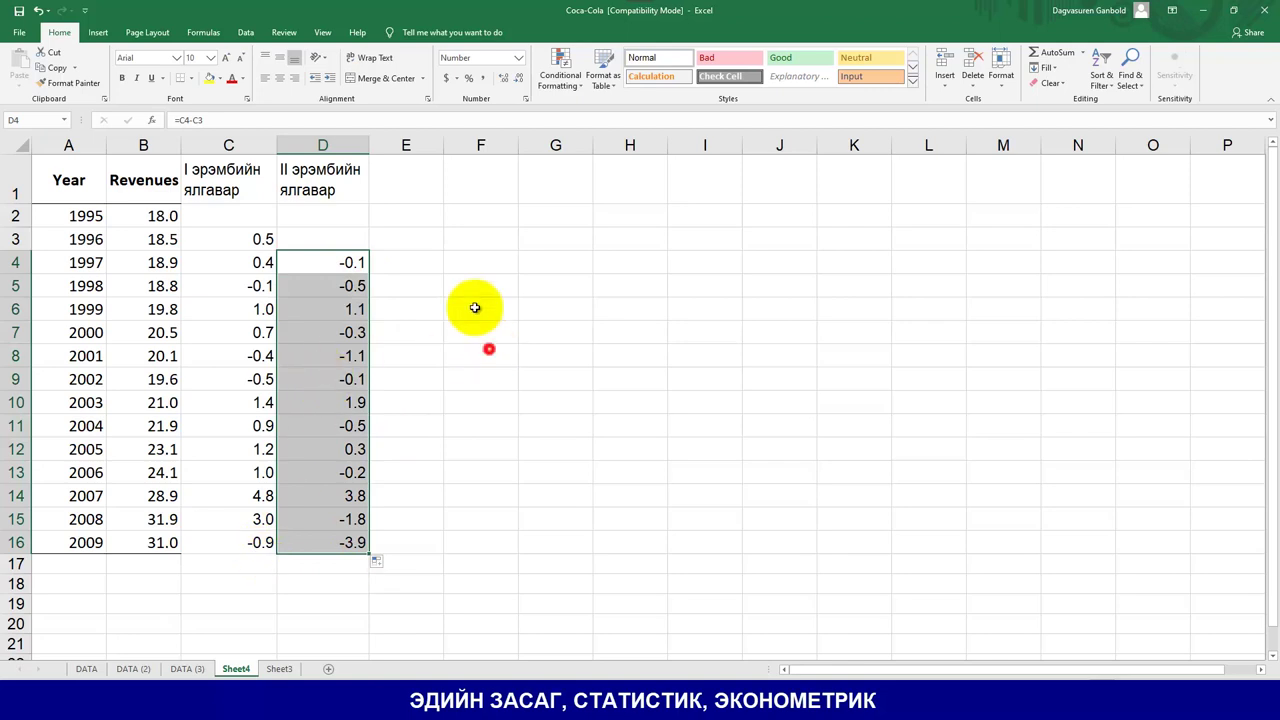
{"action": "left_click", "coordinate": [410, 187]}
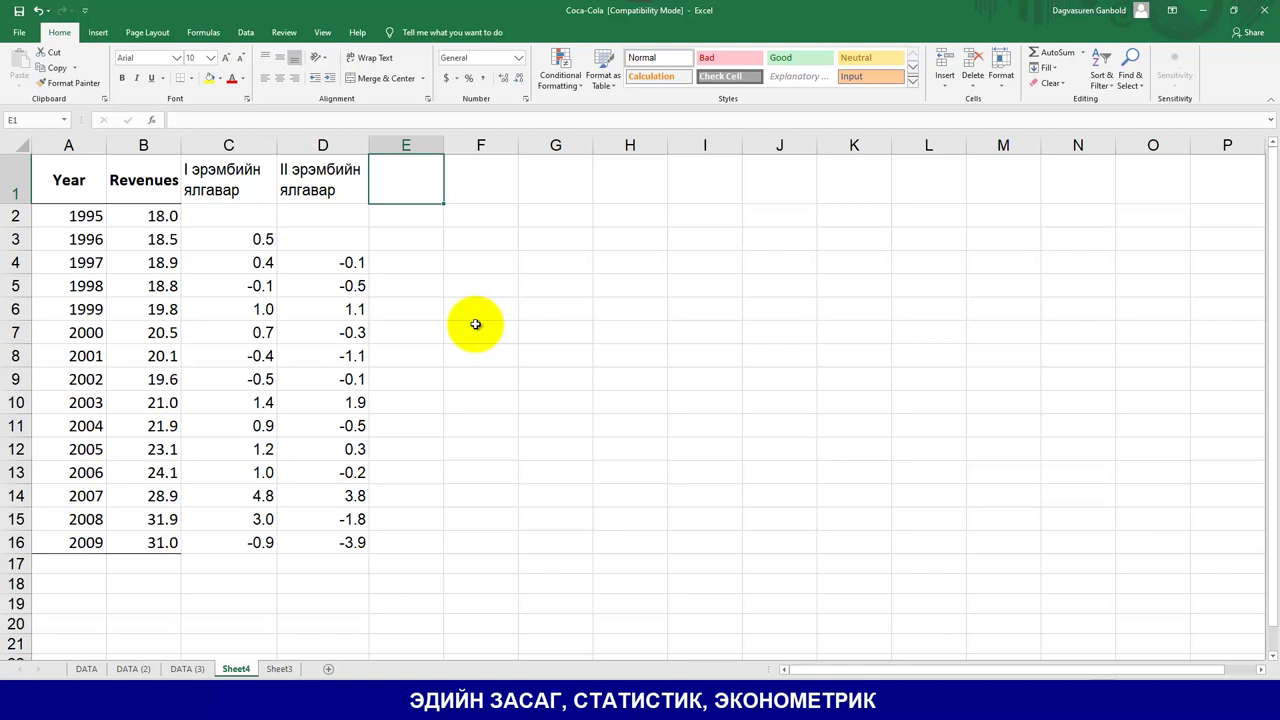
{"action": "type", "text": "\""}
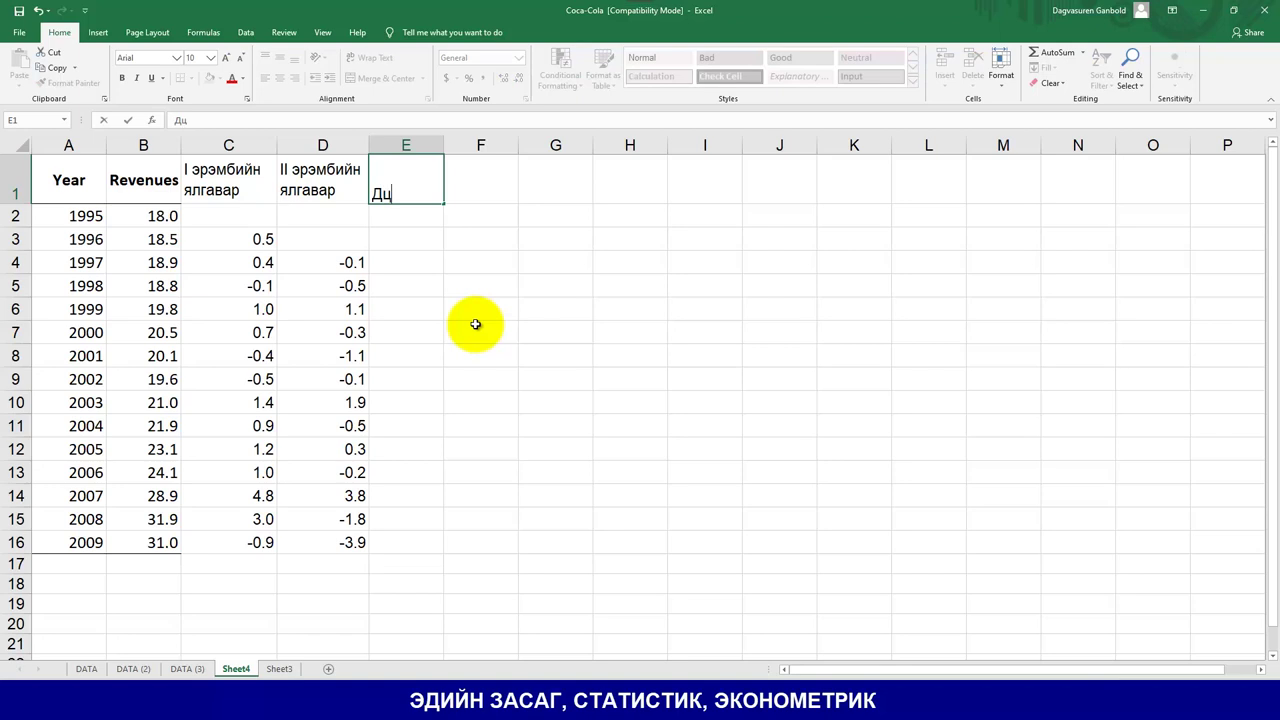
{"action": "key", "text": "Escape"}
{"action": "left_click", "coordinate": [475, 324]}
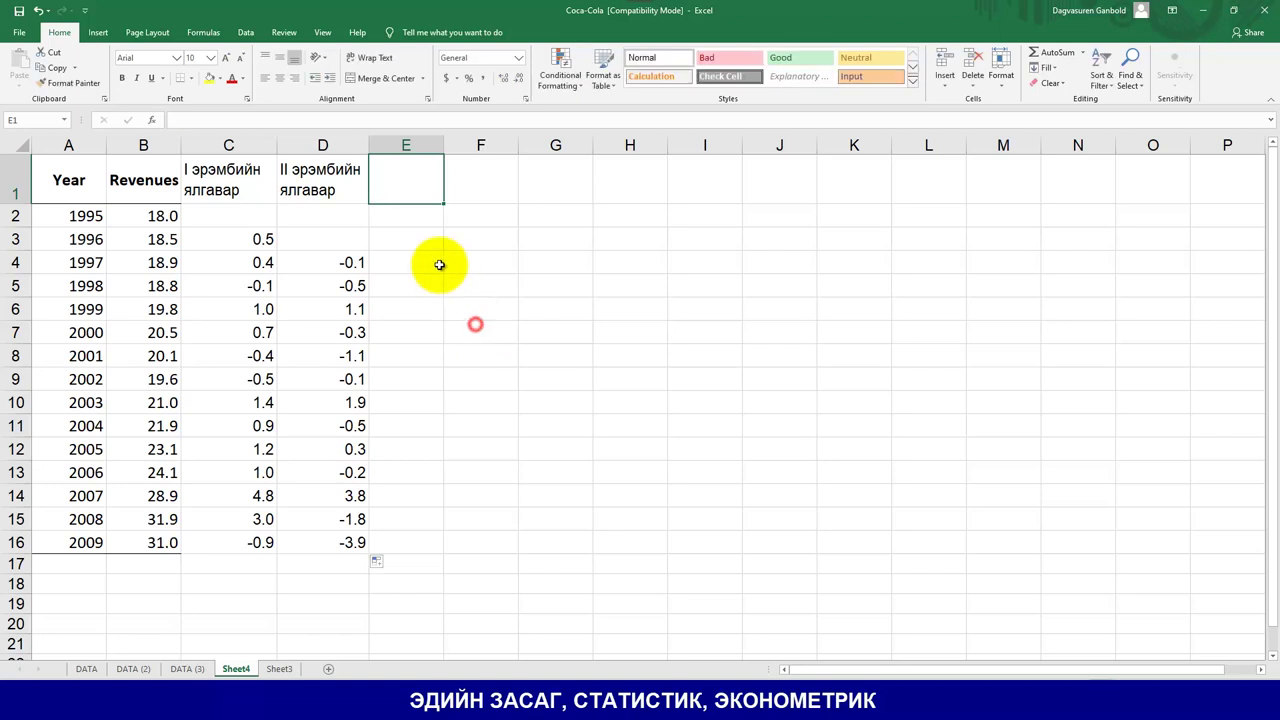
Step: Add the wrapped, centered heading "Процентын өөрчлөлт" in E1 and widen column E to fit it on two lines
{"action": "left_click", "coordinate": [419, 190]}
{"action": "double_click", "coordinate": [419, 190]}
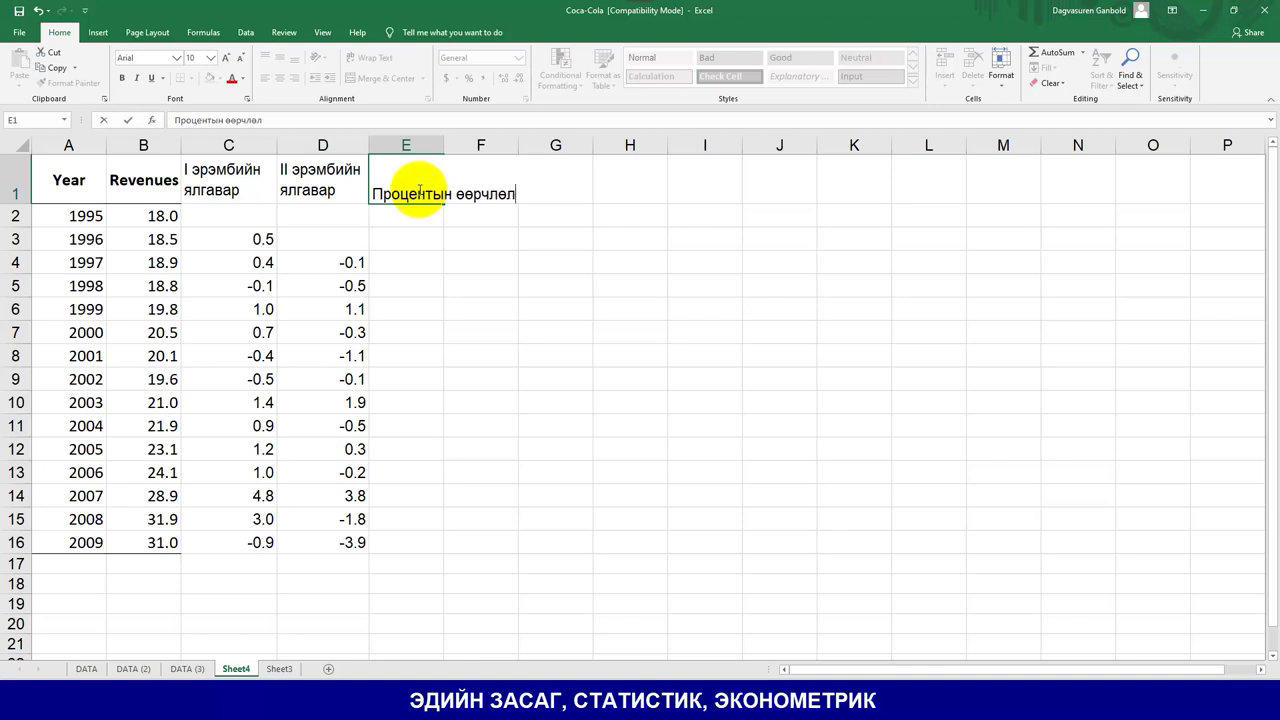
{"action": "key", "text": "Return"}
{"action": "left_click", "coordinate": [410, 192]}
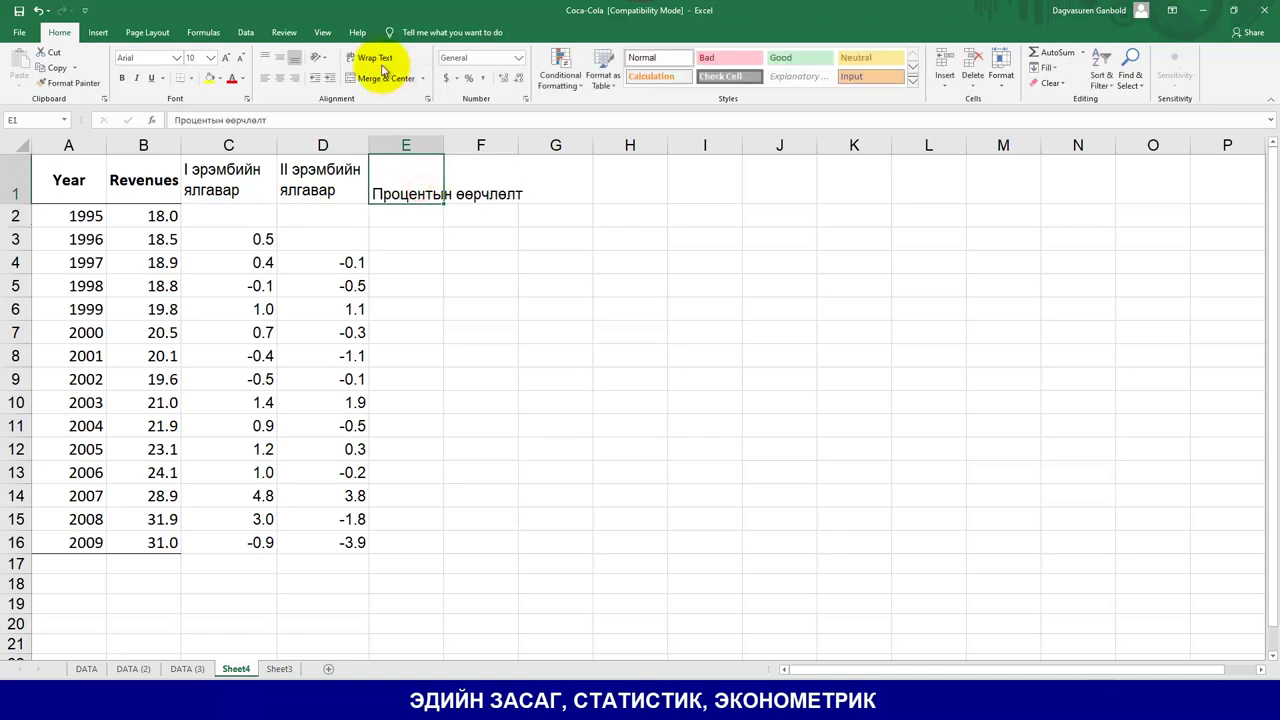
{"action": "left_click", "coordinate": [381, 60]}
{"action": "left_click_drag", "start_coordinate": [444, 143], "coordinate": [468, 145]}
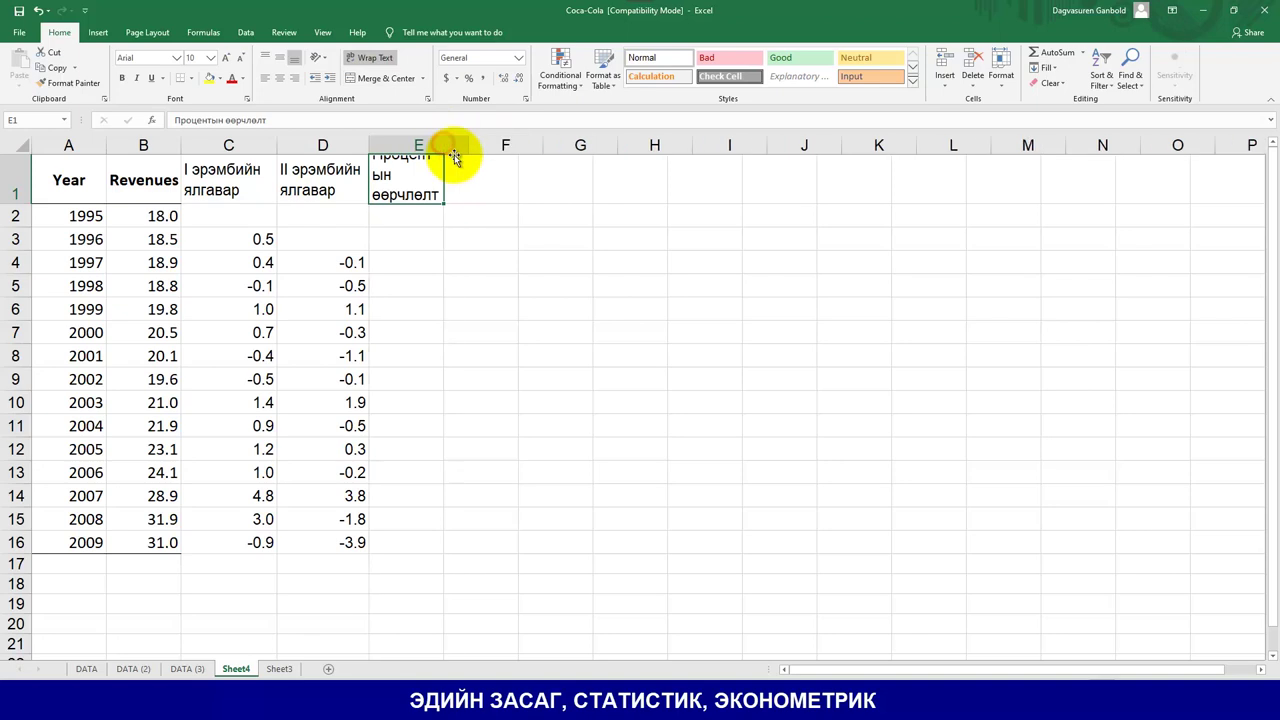
{"action": "left_click", "coordinate": [279, 58]}
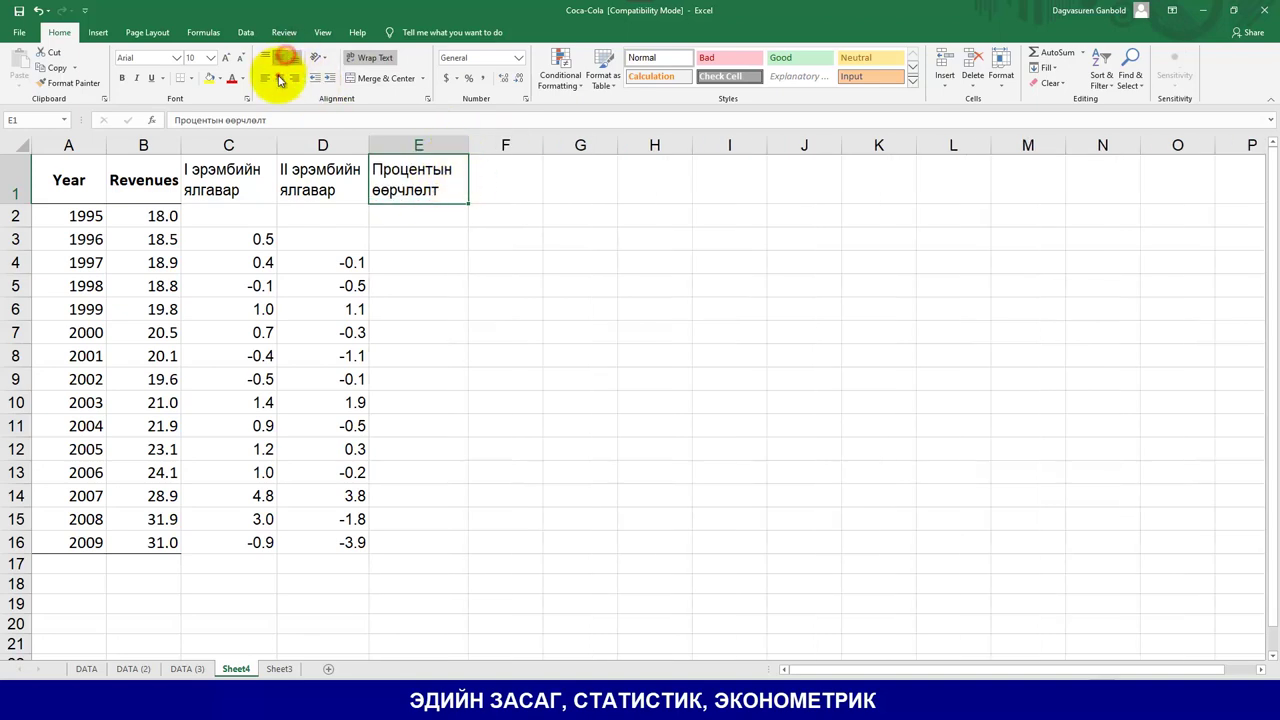
{"action": "left_click", "coordinate": [425, 271]}
Step: Select E3, switch to PowerPoint, and check the percentage-change formula for choosing the exponential trend model on slide 36
{"action": "left_click", "coordinate": [423, 237]}
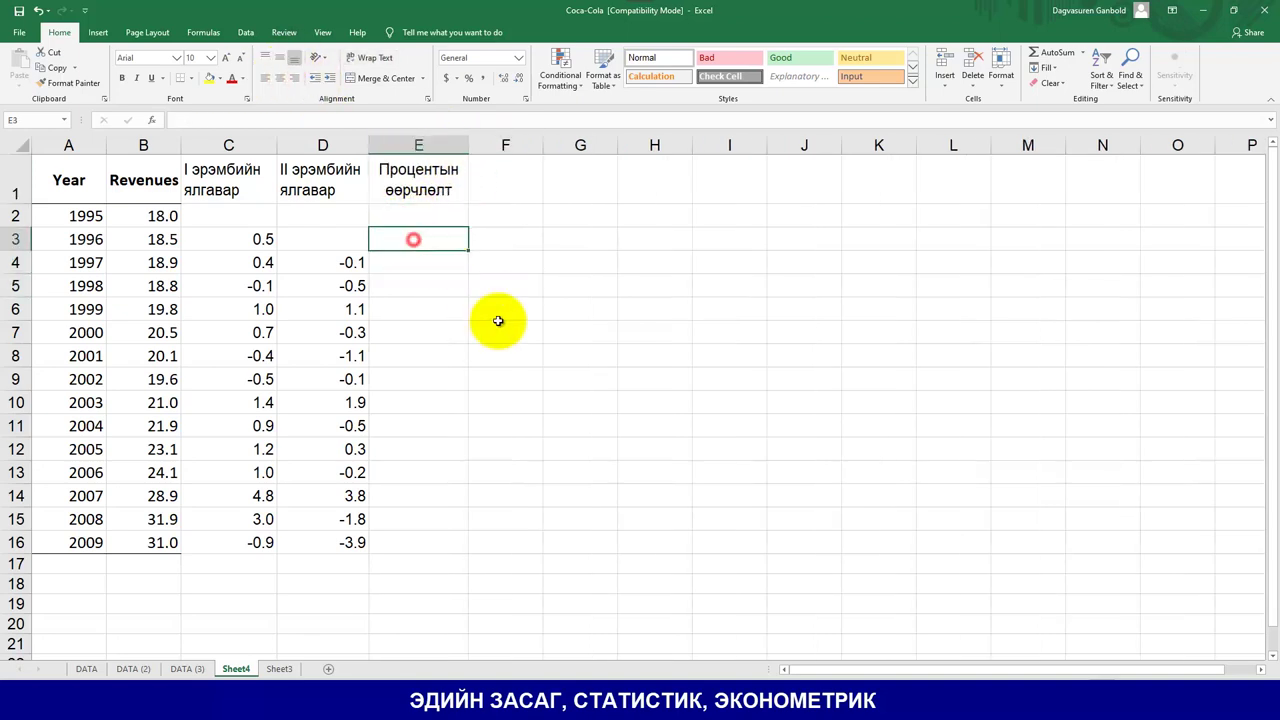
{"action": "key", "text": "alt+Tab"}
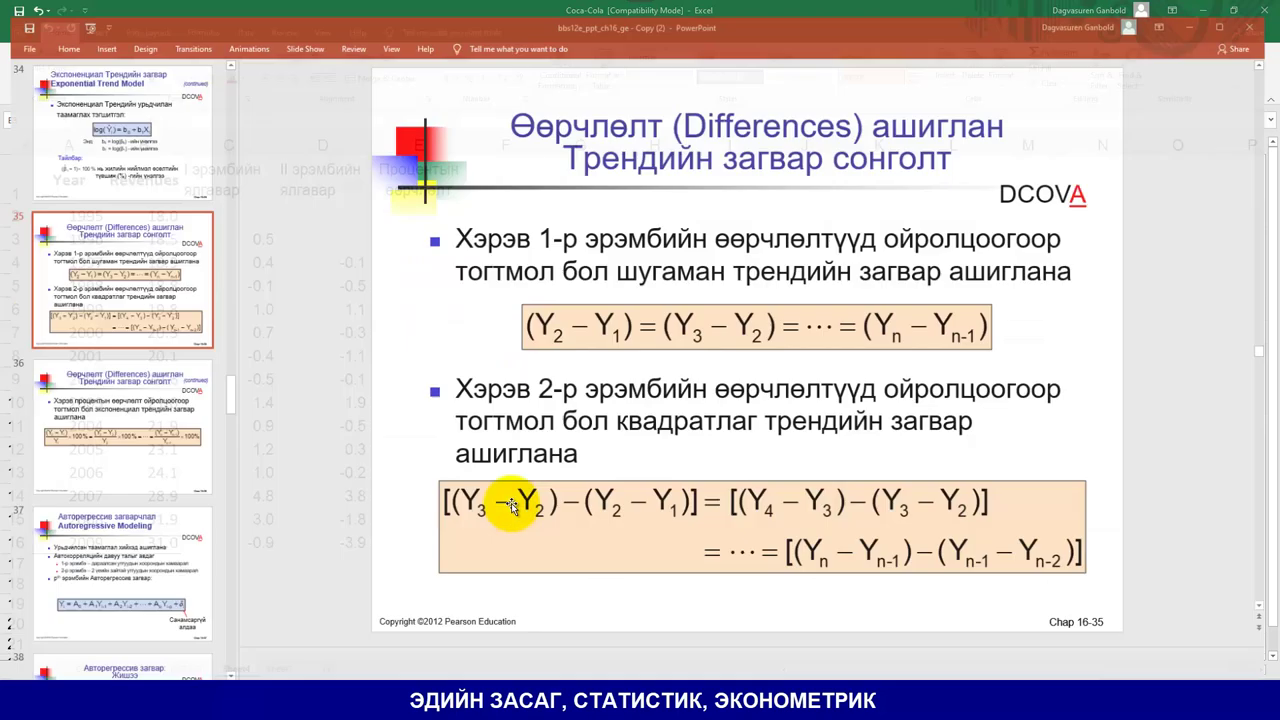
{"action": "left_click", "coordinate": [120, 425]}
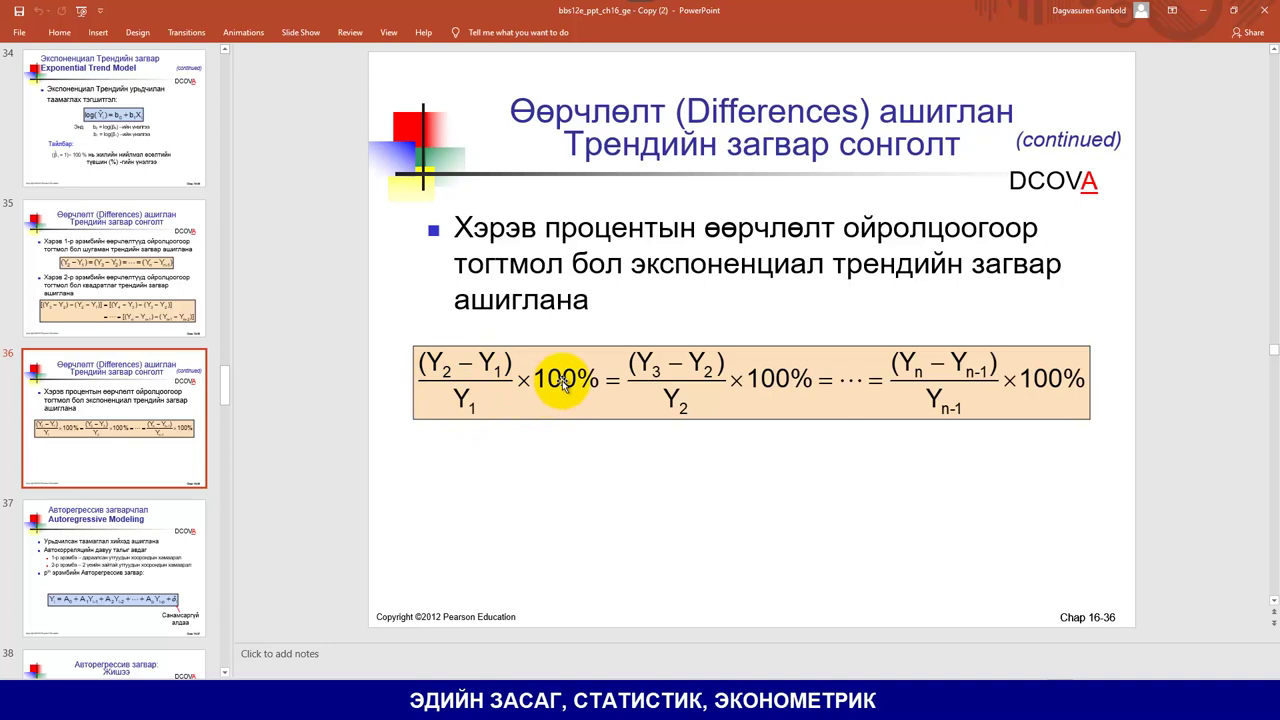
Step: Return to Excel, calculate the percentage change with =(B3-B2)/B2 in E3, and fill the formula down to E16
{"action": "left_click", "coordinate": [1203, 10]}
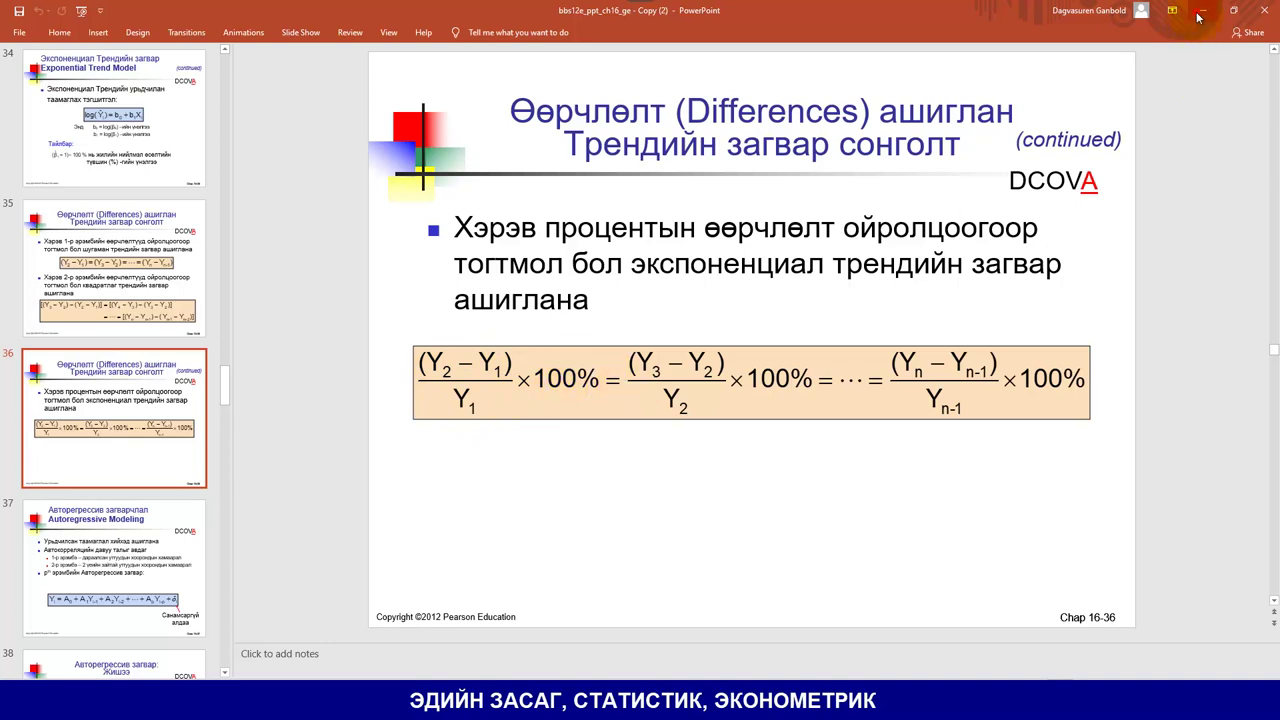
{"action": "left_click", "coordinate": [426, 262]}
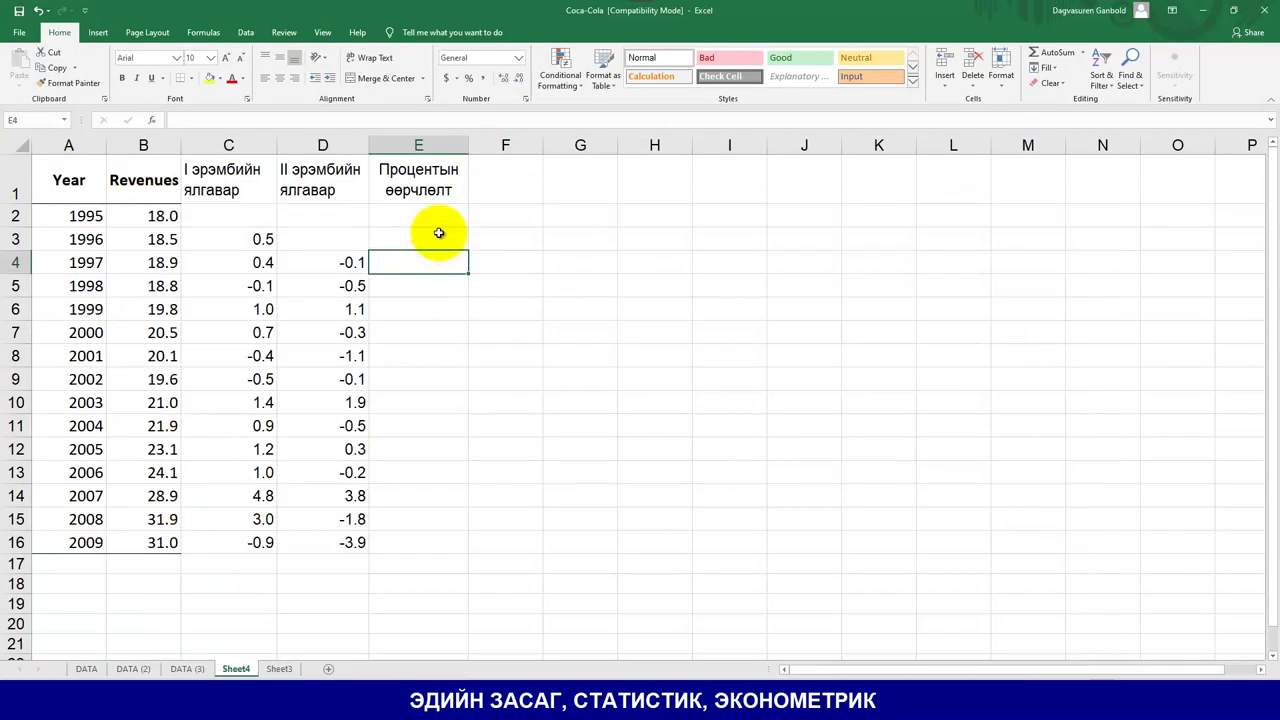
{"action": "left_click", "coordinate": [419, 220]}
{"action": "left_click", "coordinate": [422, 240]}
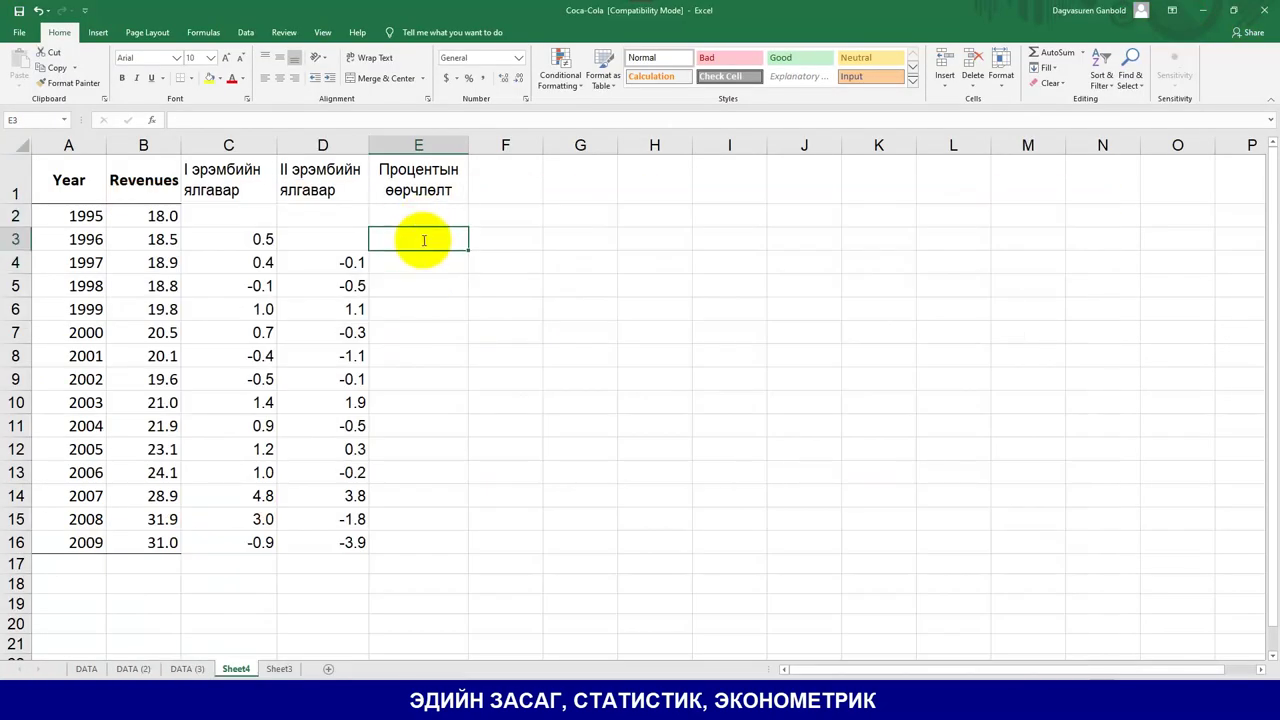
{"action": "type", "text": "щ"}
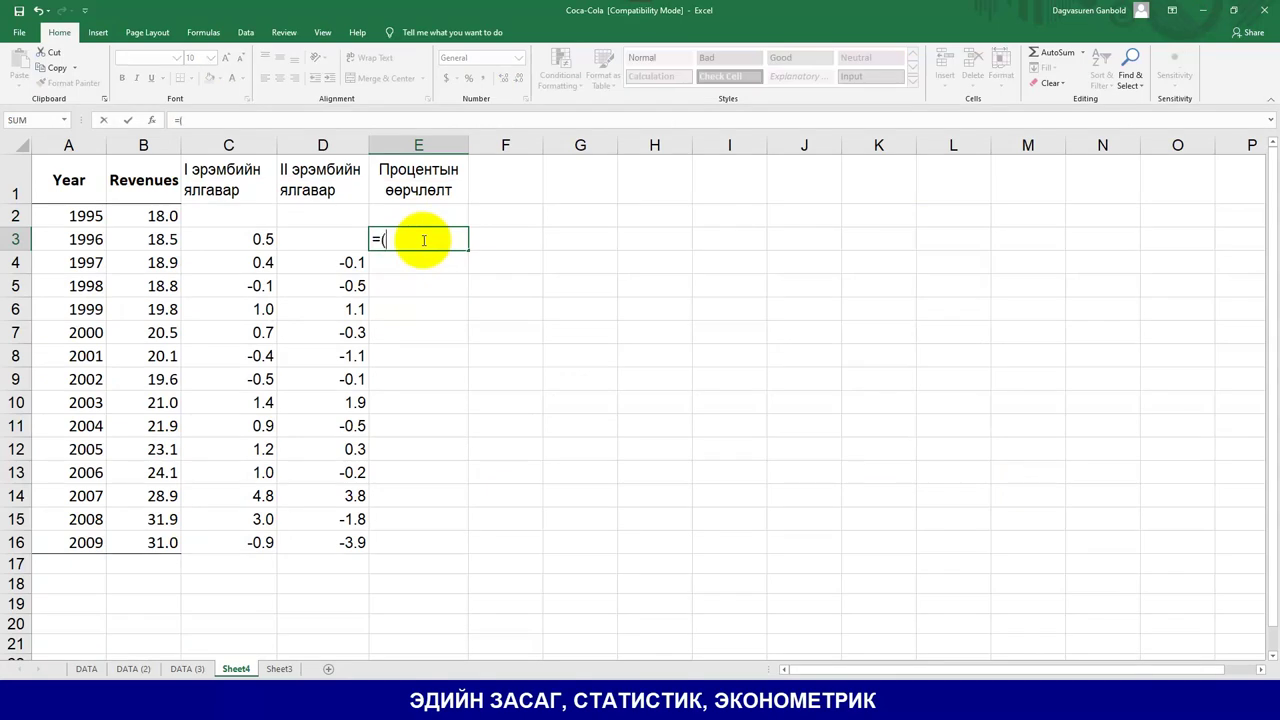
{"action": "left_click", "coordinate": [150, 241]}
{"action": "type", "text": "-"}
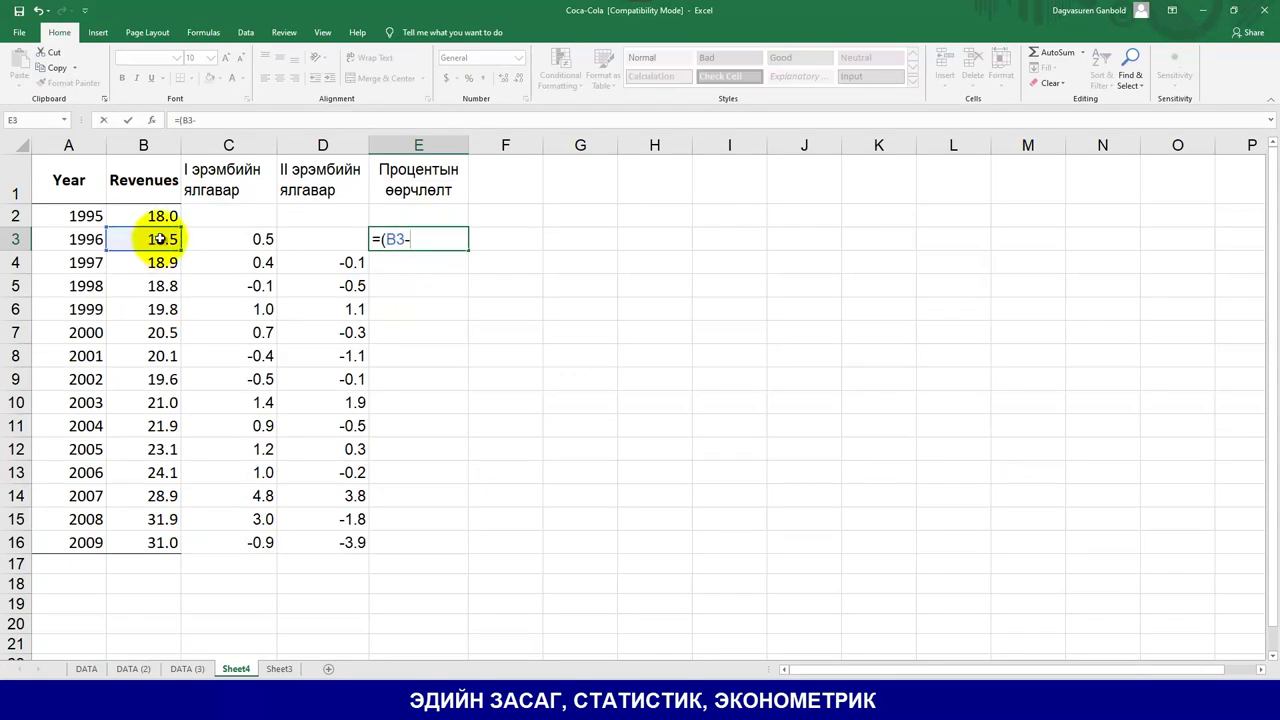
{"action": "left_click", "coordinate": [147, 216]}
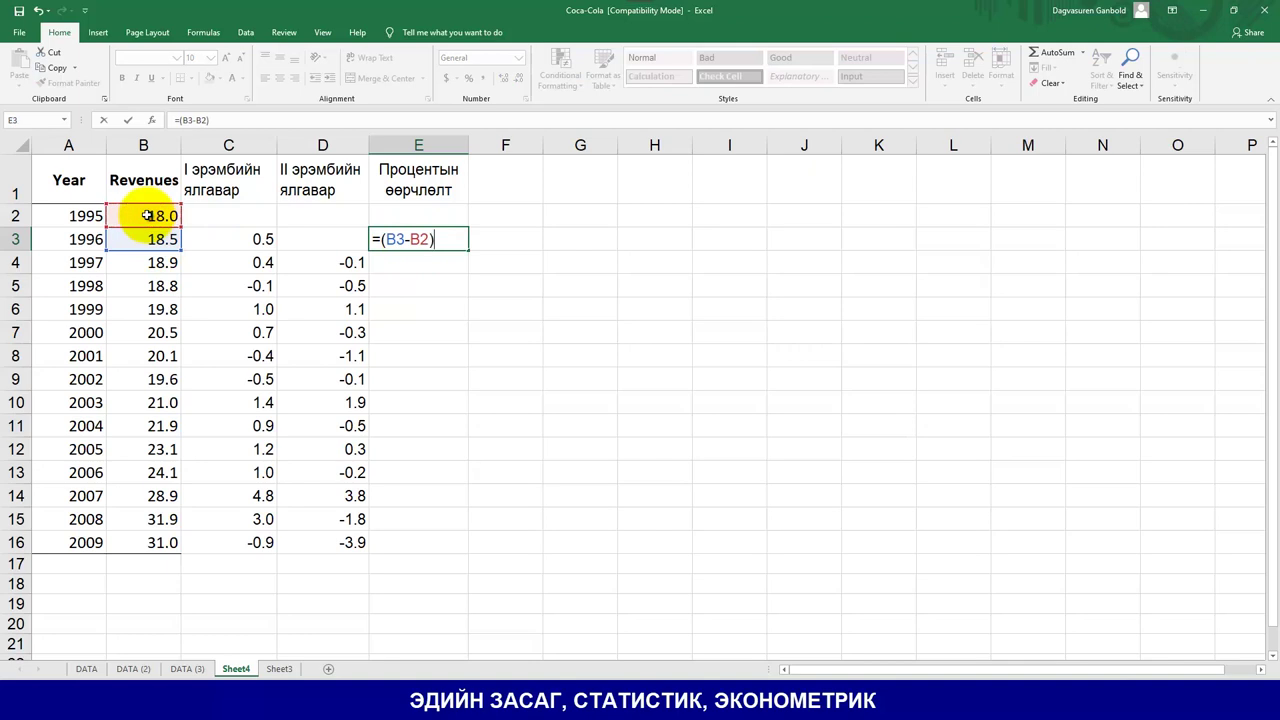
{"action": "type", "text": ")/"}
{"action": "left_click", "coordinate": [150, 217]}
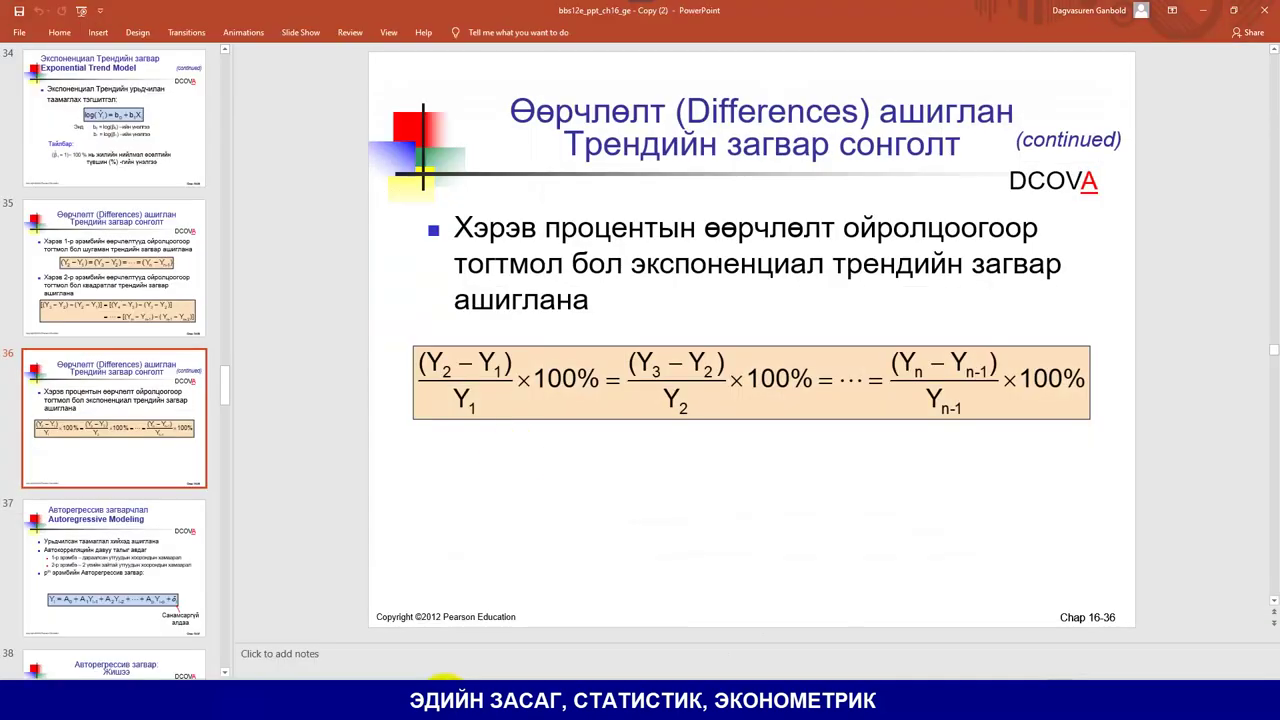
{"action": "key", "text": "alt+Tab"}
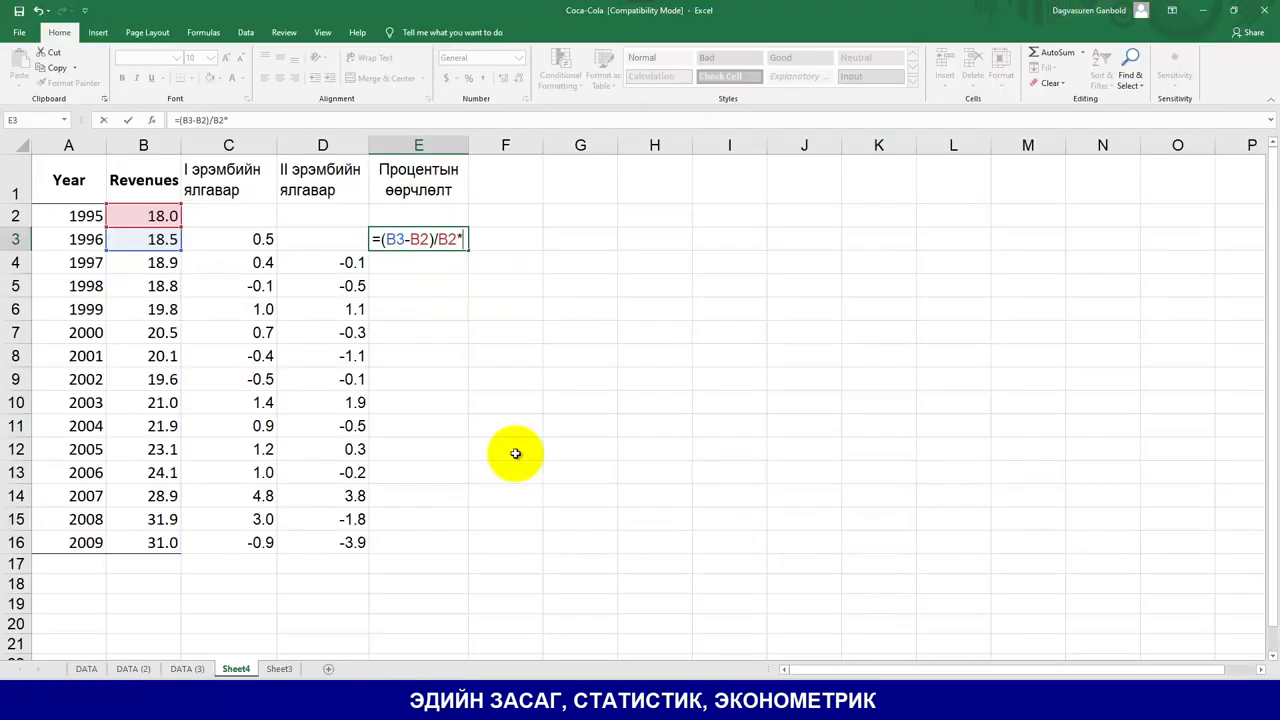
{"action": "key", "text": "Return"}
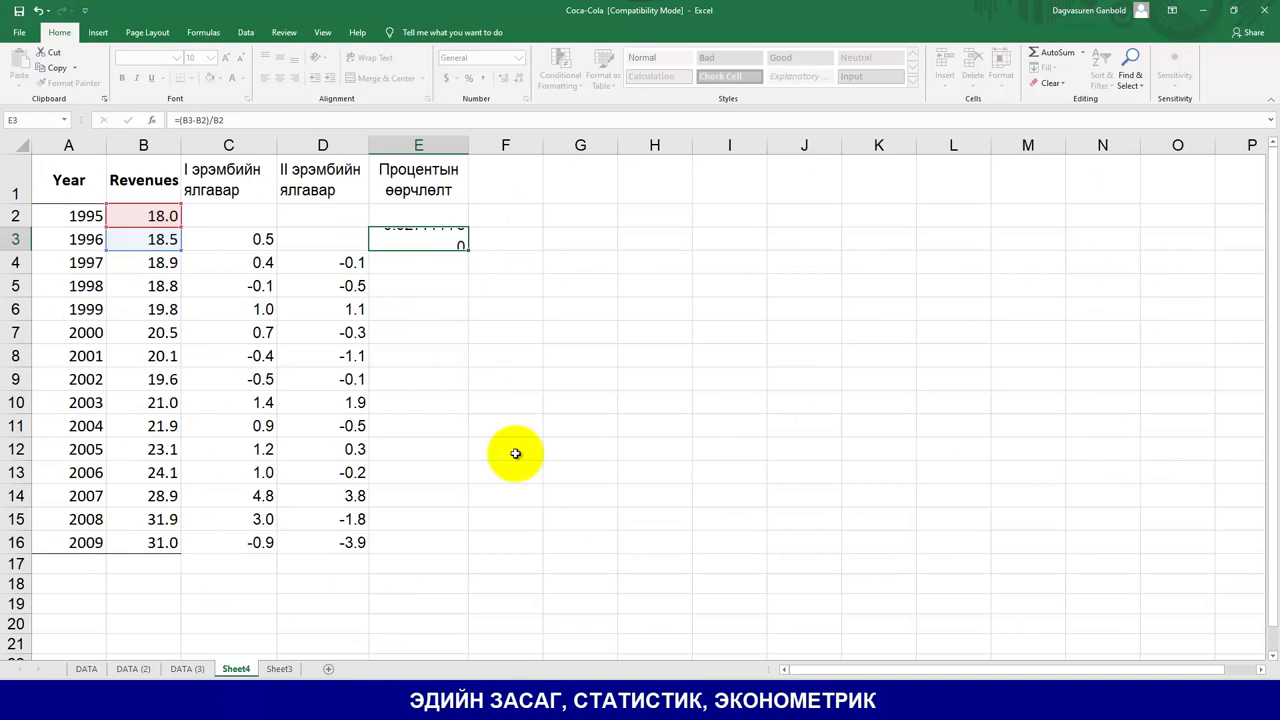
{"action": "left_click", "coordinate": [426, 239]}
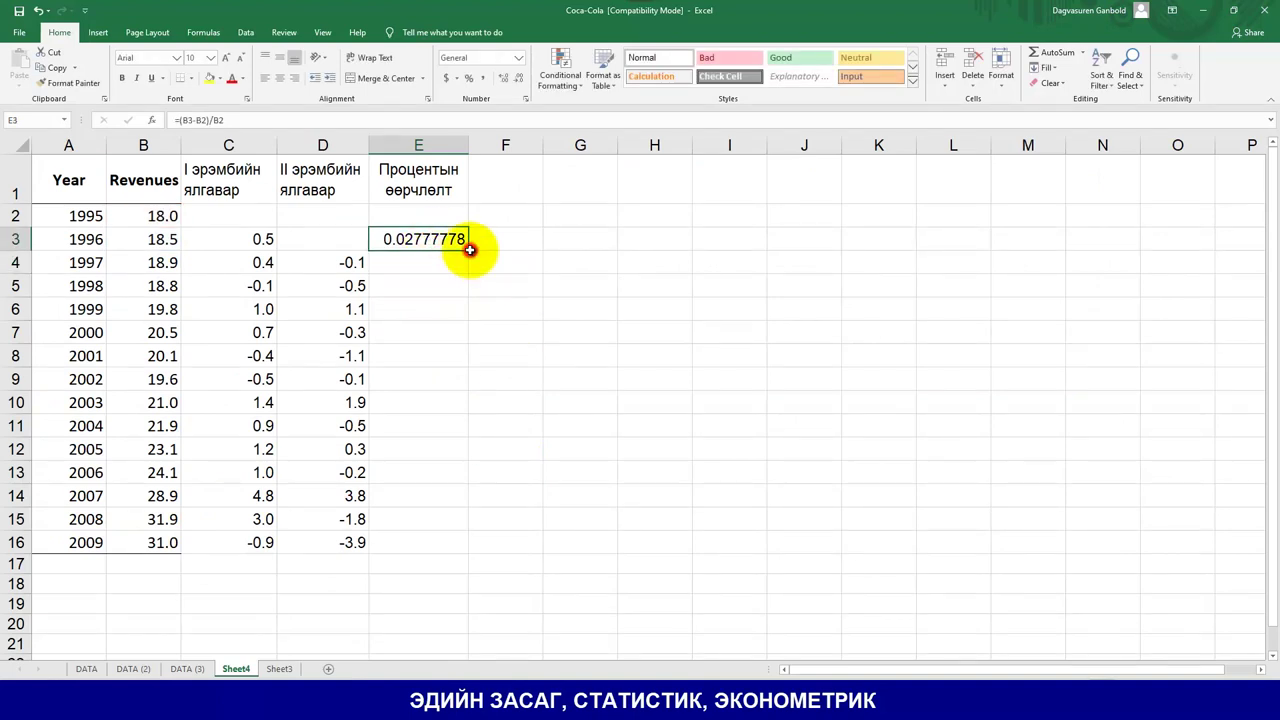
{"action": "double_click", "coordinate": [470, 249]}
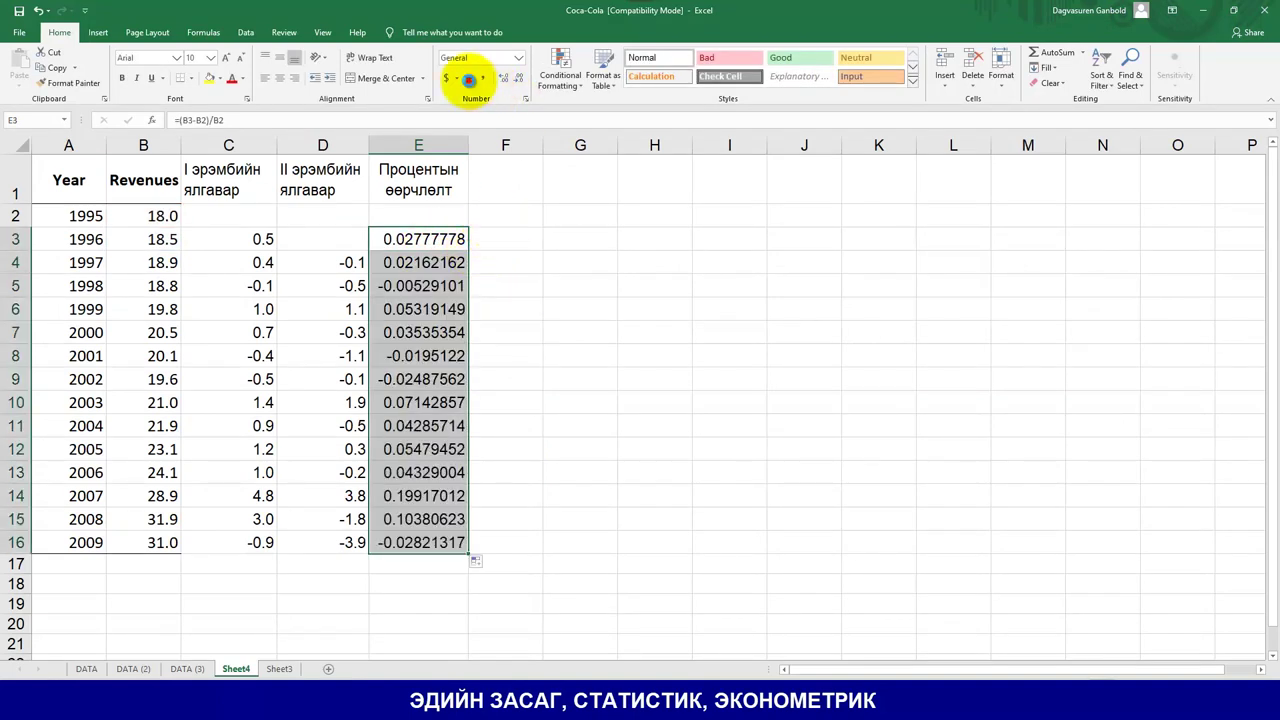
Step: Try to apply the percent number style to the percentage changes in E3:E16
{"action": "left_click", "coordinate": [471, 82]}
{"action": "left_click", "coordinate": [643, 393]}
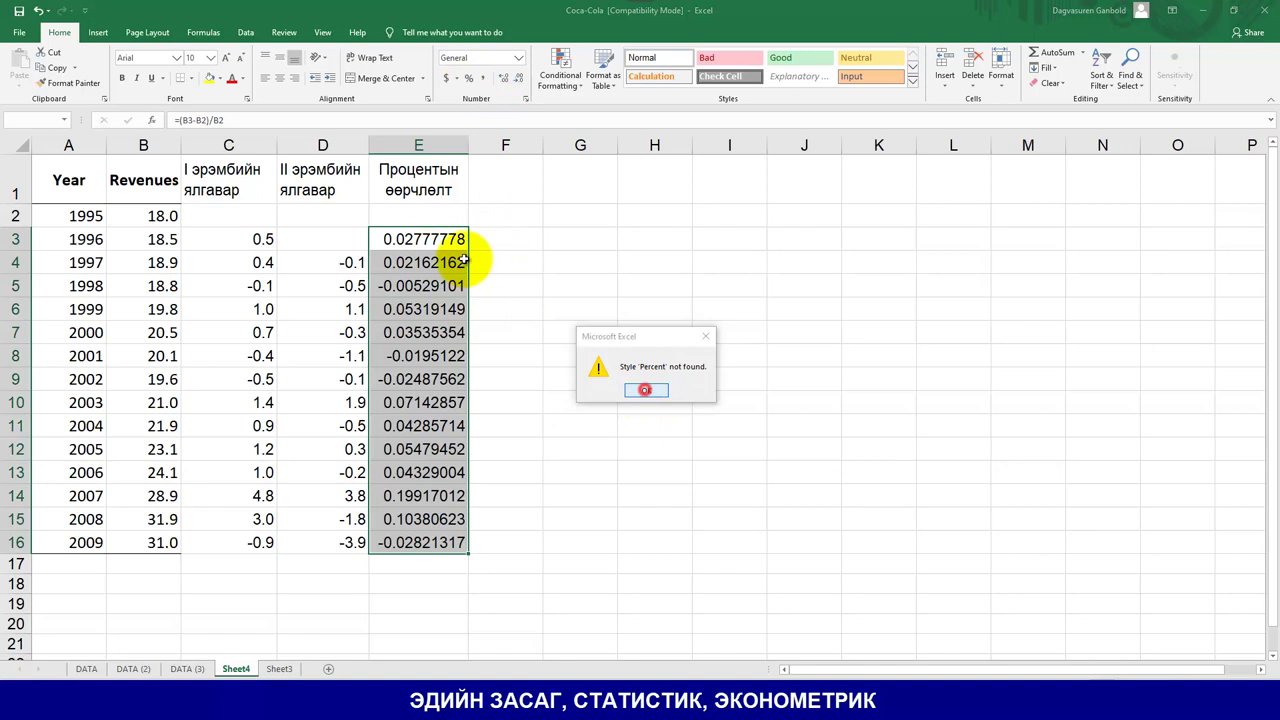
{"action": "left_click", "coordinate": [437, 239]}
{"action": "left_click", "coordinate": [443, 543], "text": "shift"}
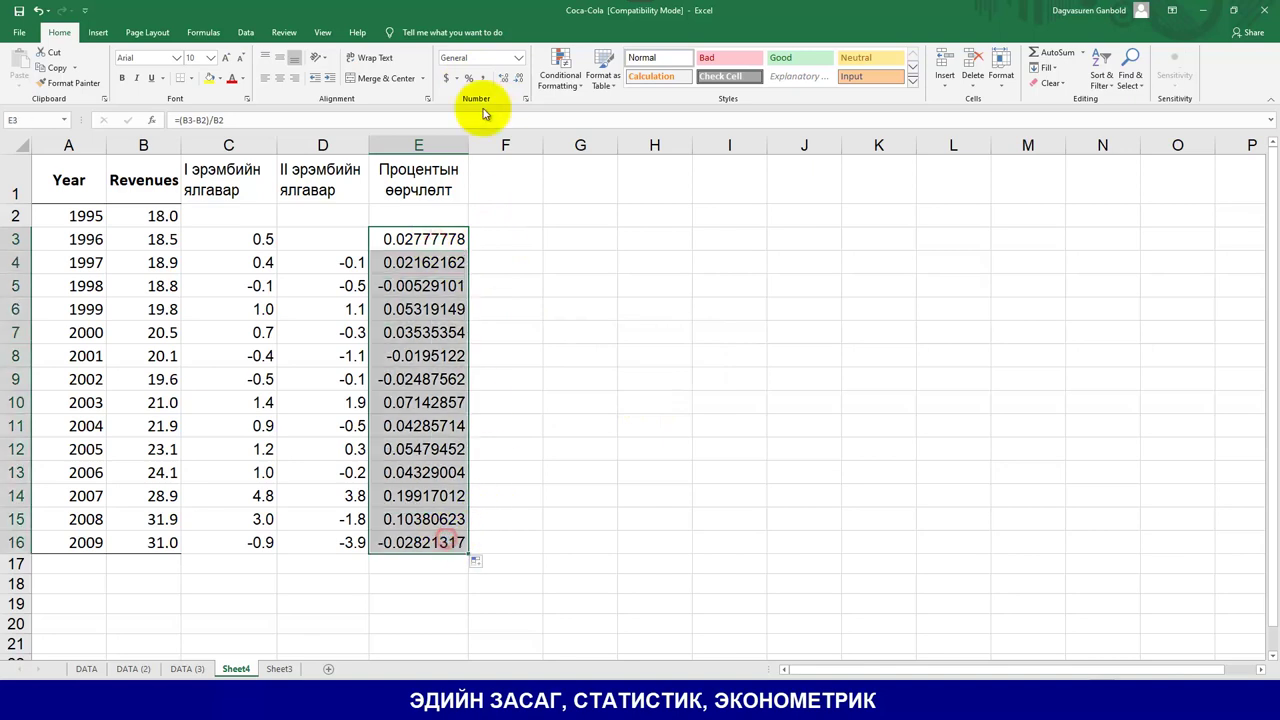
{"action": "left_click", "coordinate": [466, 79]}
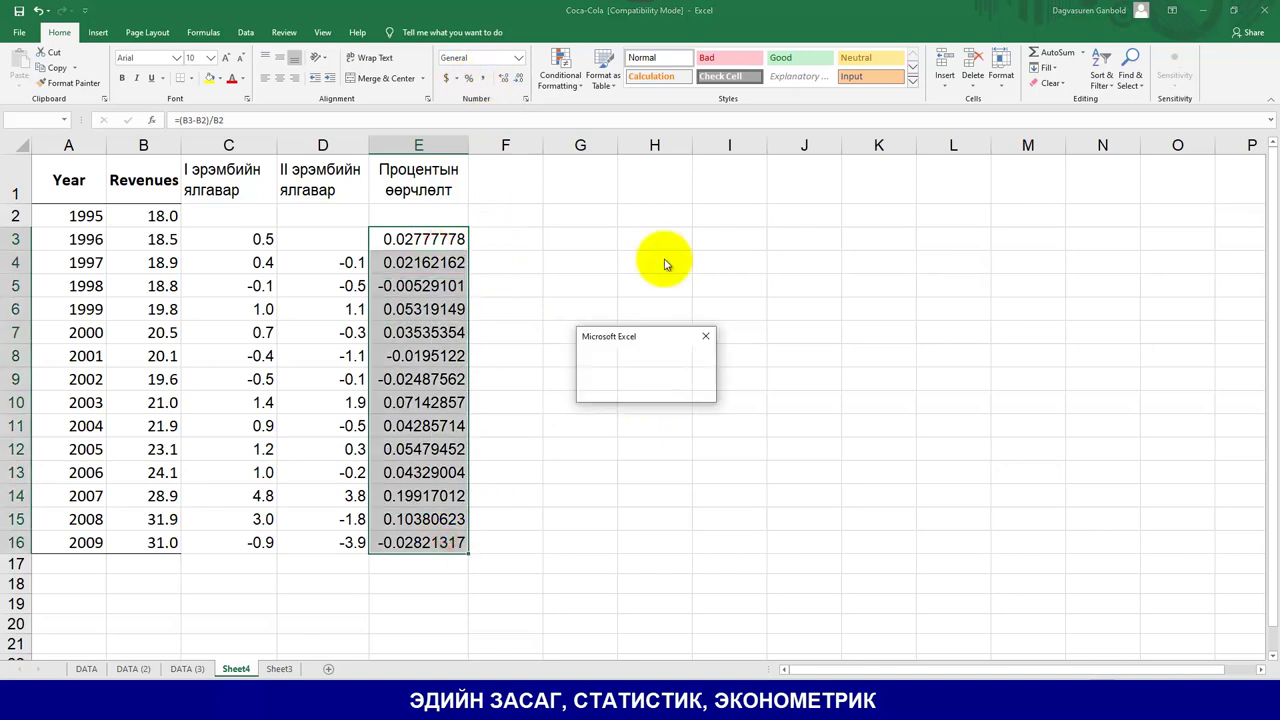
{"action": "left_click", "coordinate": [646, 392]}
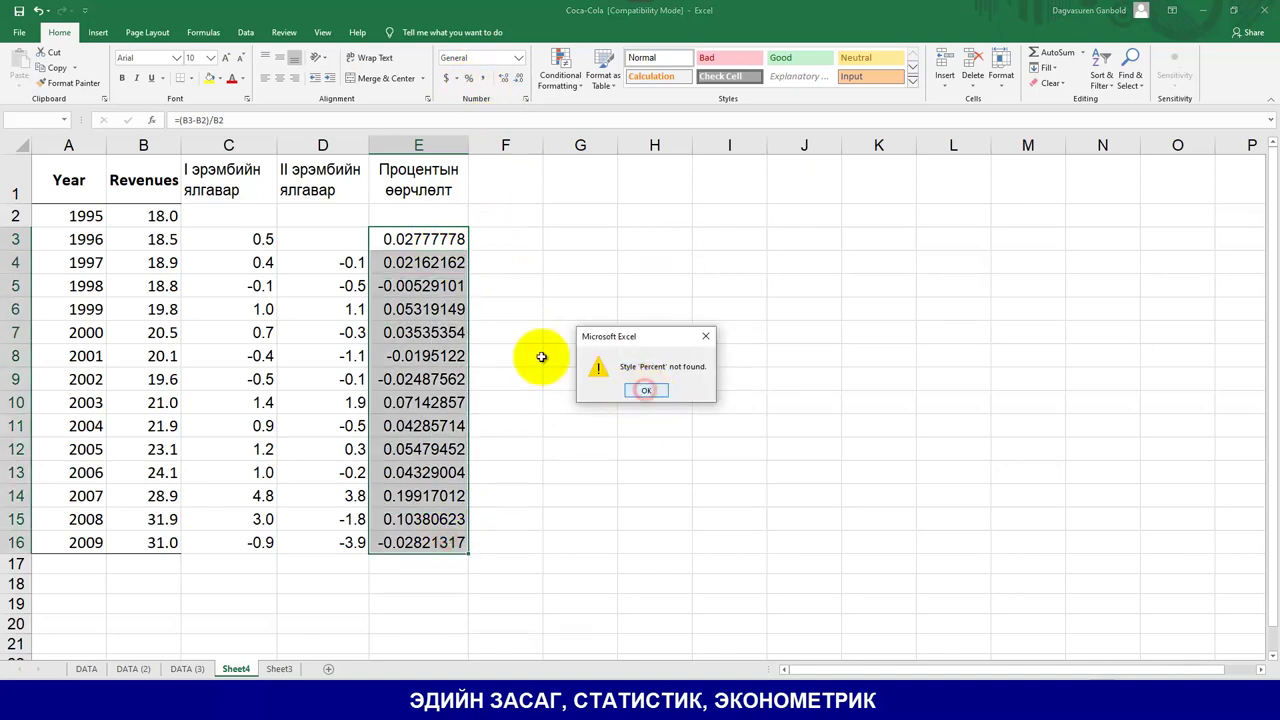
Step: Change the formula in E3 to =(B3-B2)/B2*100 and fill it down to E16
{"action": "left_click", "coordinate": [540, 355]}
{"action": "left_click", "coordinate": [480, 238]}
{"action": "left_click", "coordinate": [456, 238]}
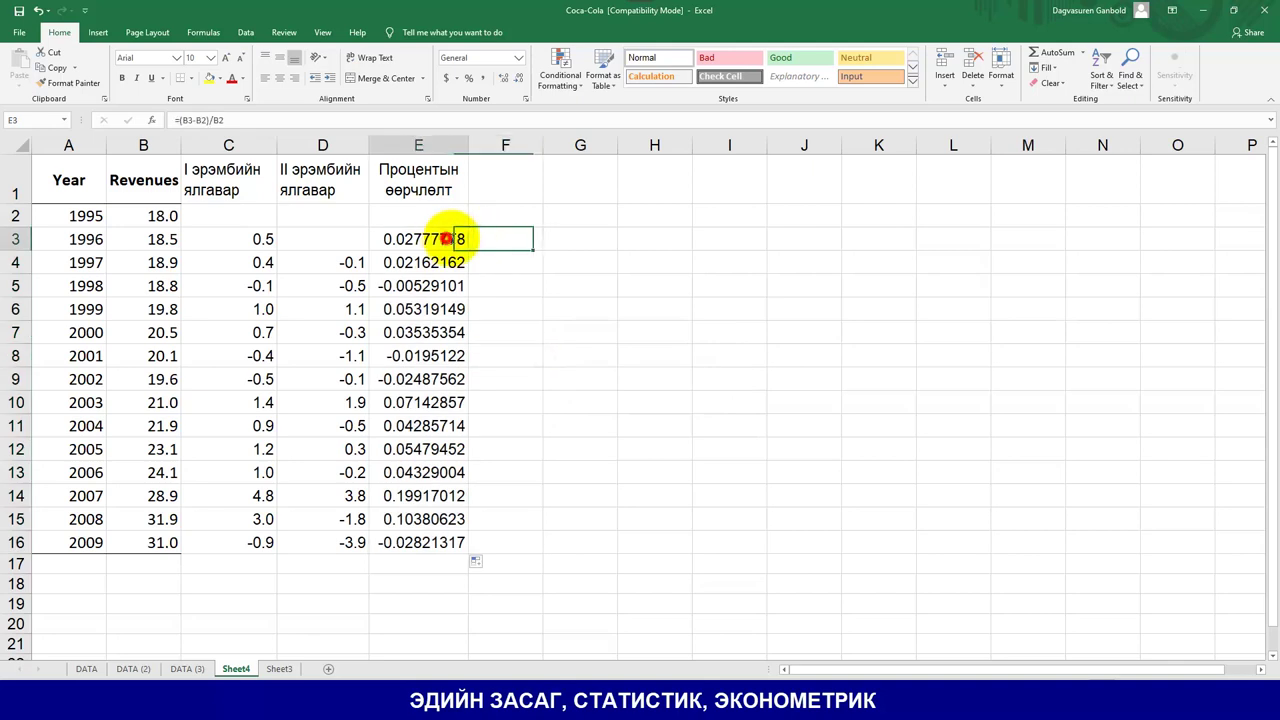
{"action": "double_click", "coordinate": [456, 238]}
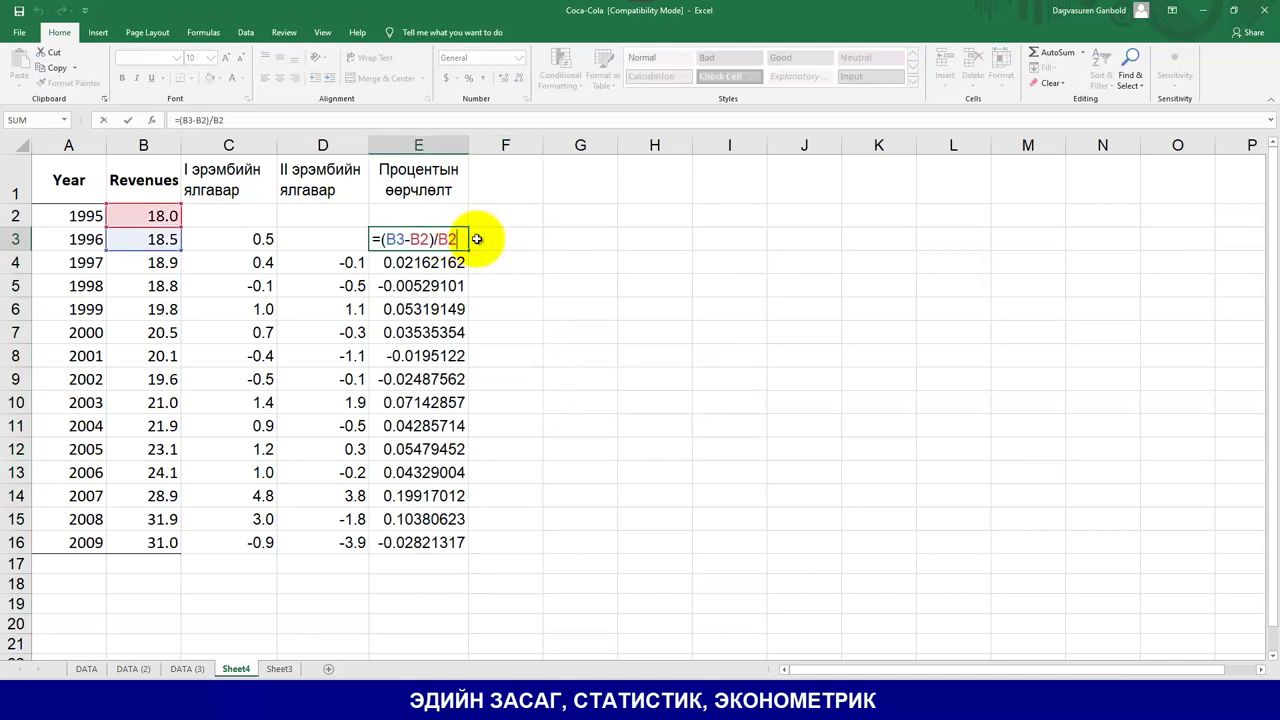
{"action": "key", "text": "Return"}
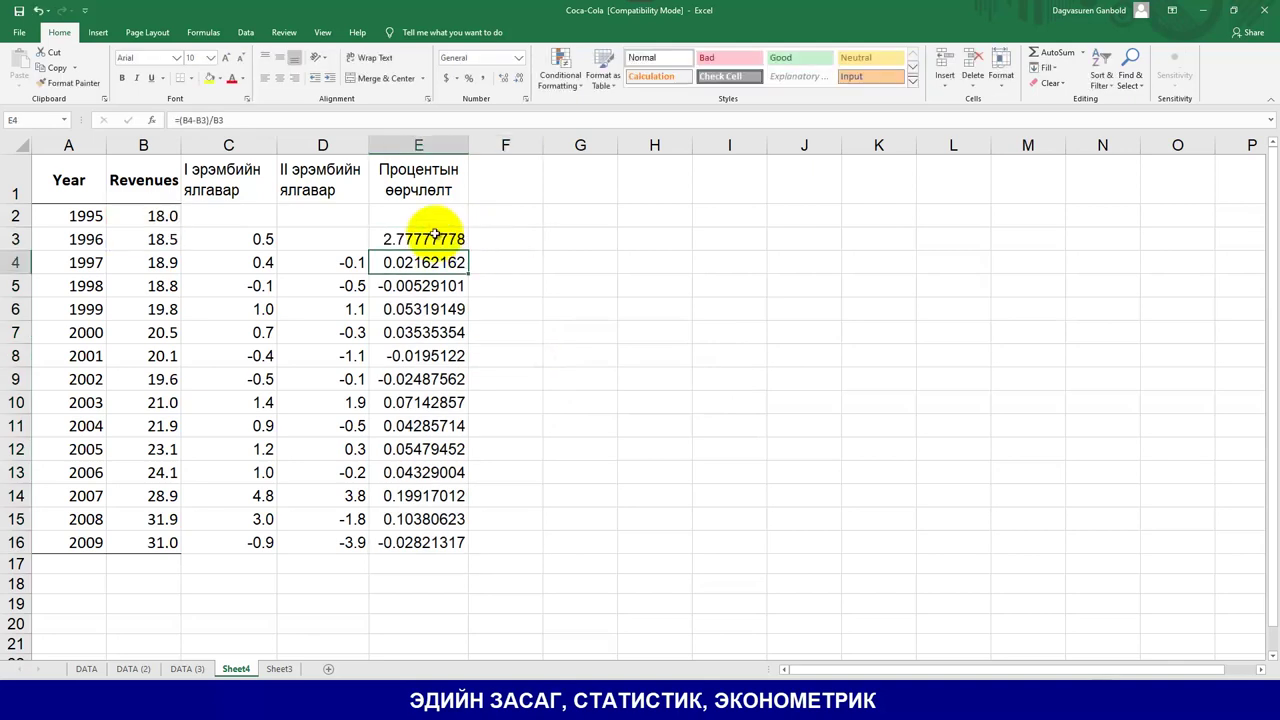
{"action": "left_click", "coordinate": [460, 238]}
{"action": "left_click_drag", "start_coordinate": [470, 284], "coordinate": [471, 543]}
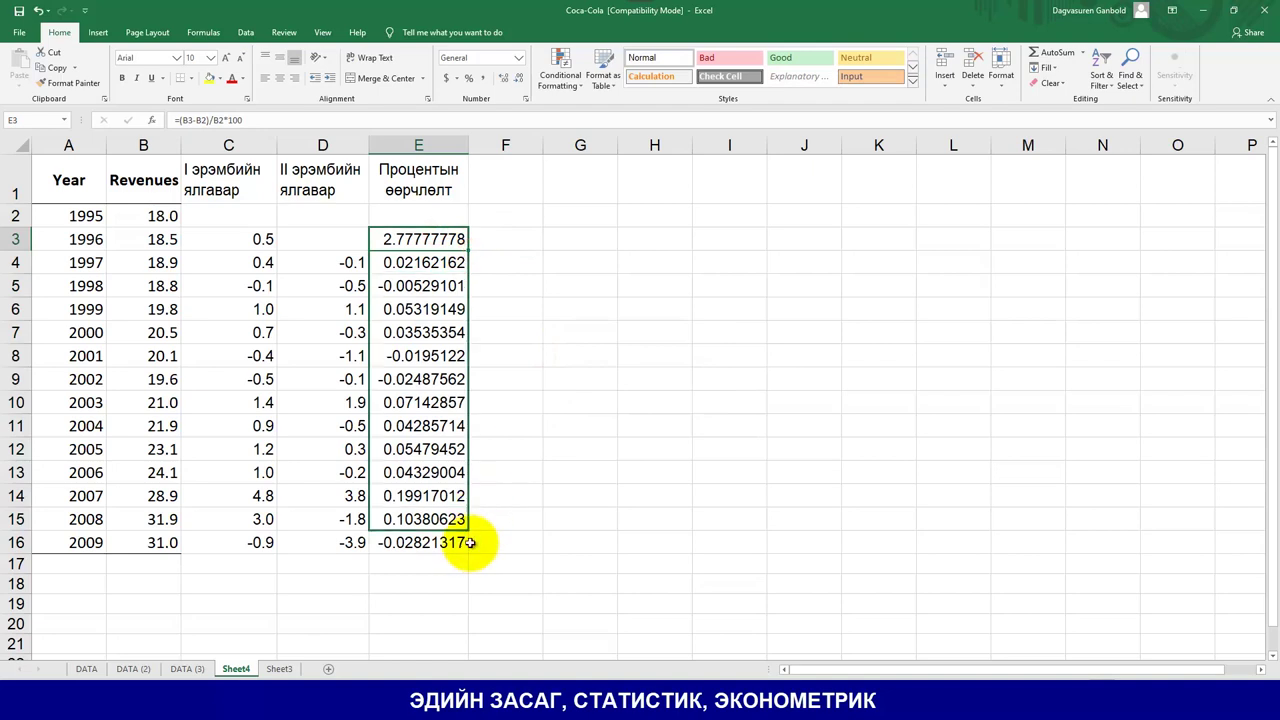
Step: Format the percentage changes in E3:E16 with two decimal places and center them
{"action": "left_click", "coordinate": [514, 79]}
{"action": "left_click", "coordinate": [514, 79]}
{"action": "left_click", "coordinate": [514, 79]}
{"action": "left_click", "coordinate": [514, 79]}
{"action": "left_click", "coordinate": [514, 80]}
{"action": "left_click", "coordinate": [514, 80]}
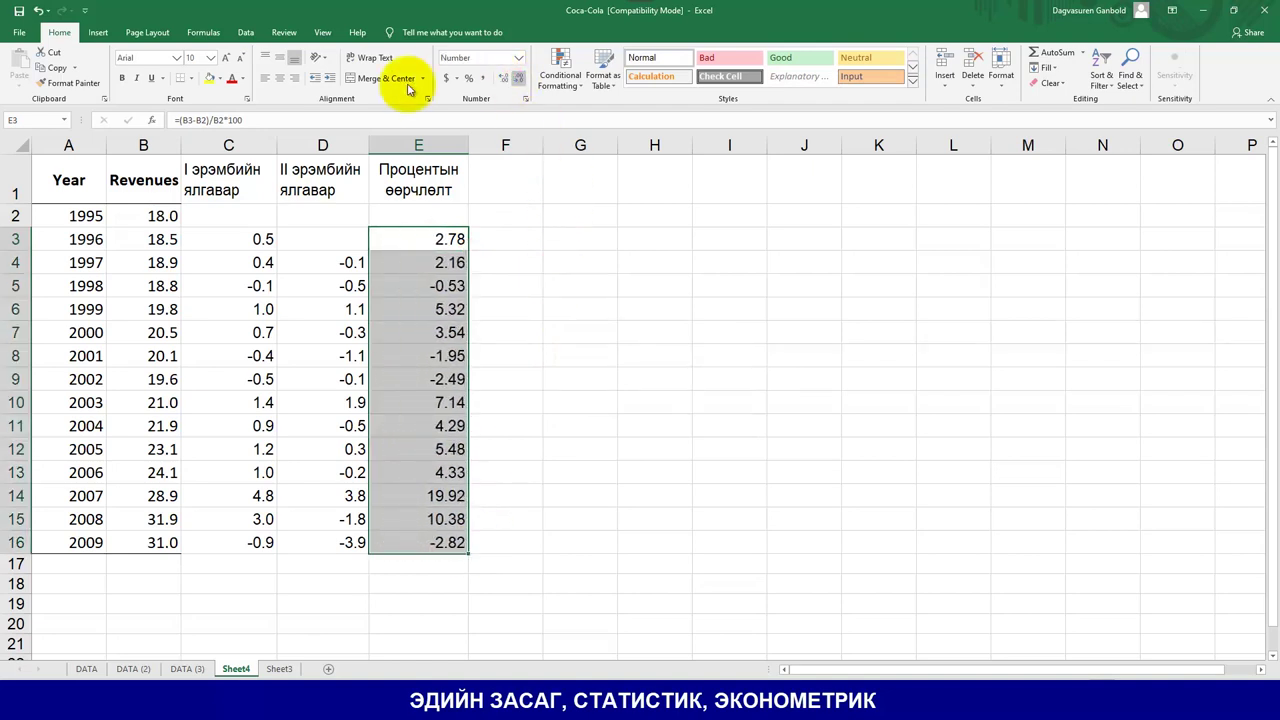
{"action": "left_click", "coordinate": [529, 346]}
Step: Glance at the DATA (3) and Sheet3 sheets, return to Sheet4, and compare how constant the first, second and percentage differences in C2:E16 are
{"action": "left_click_drag", "start_coordinate": [437, 249], "coordinate": [453, 541]}
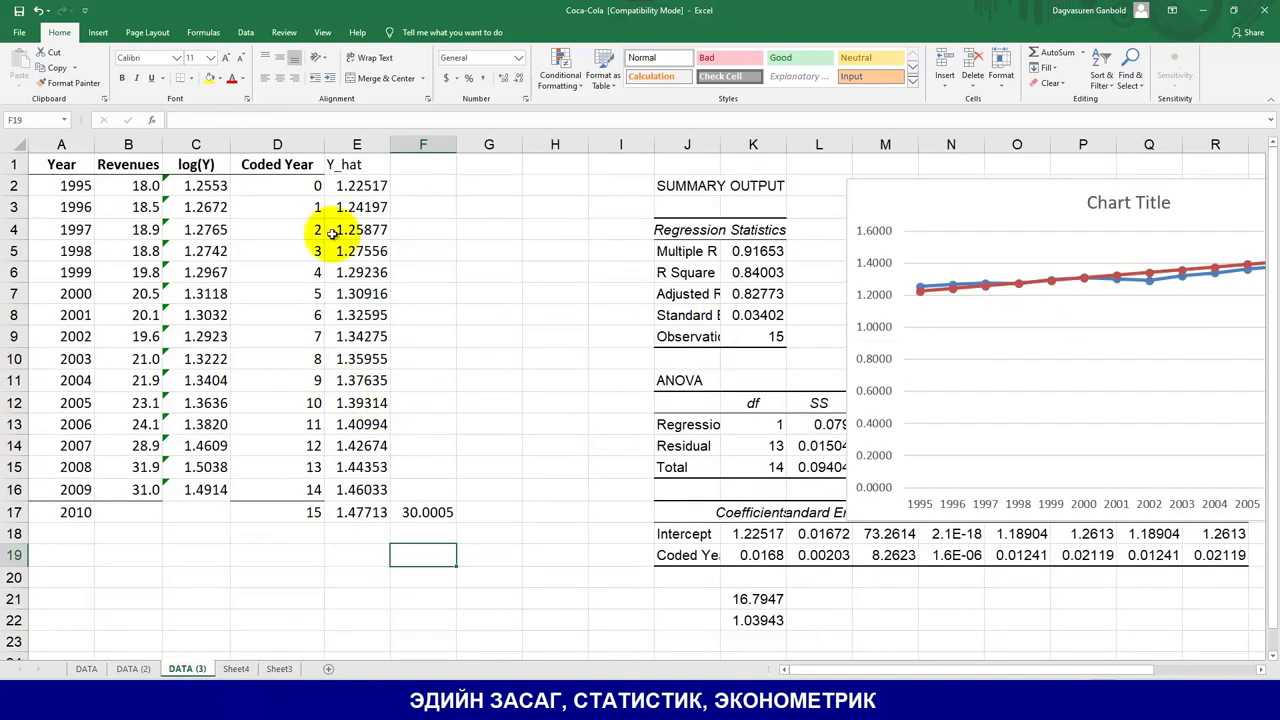
{"action": "left_click", "coordinate": [279, 668]}
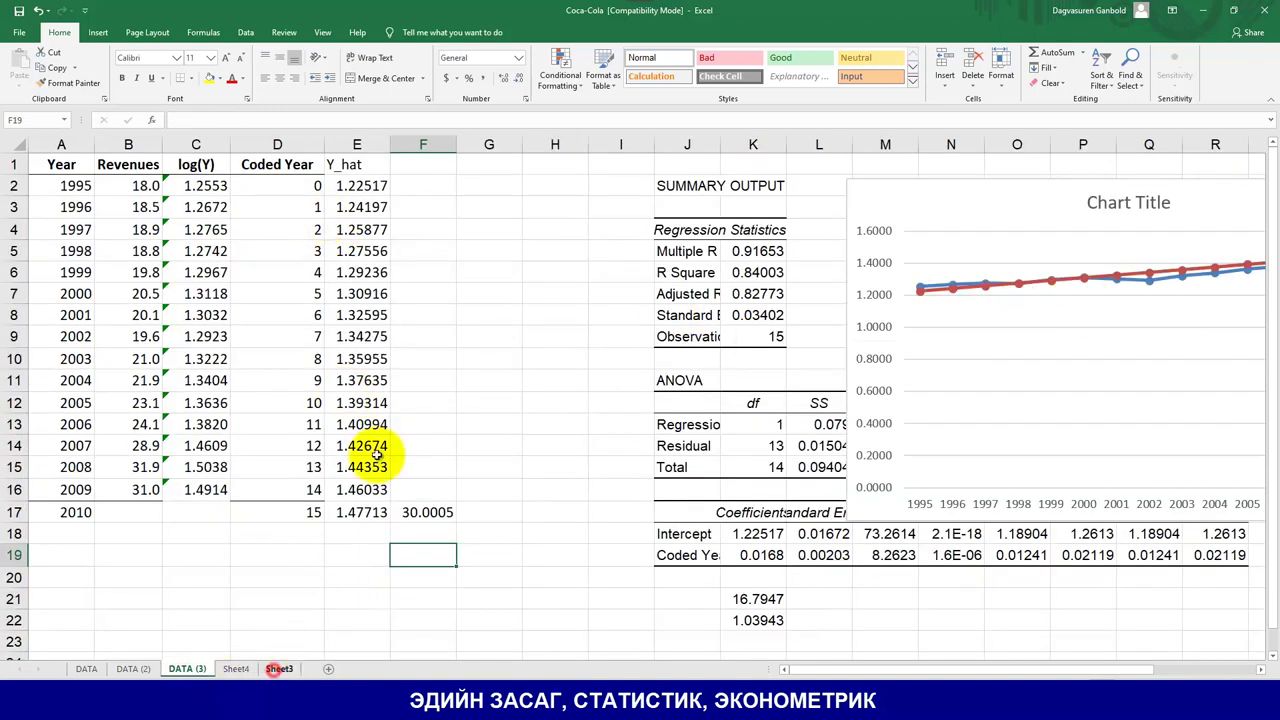
{"action": "left_click", "coordinate": [234, 668]}
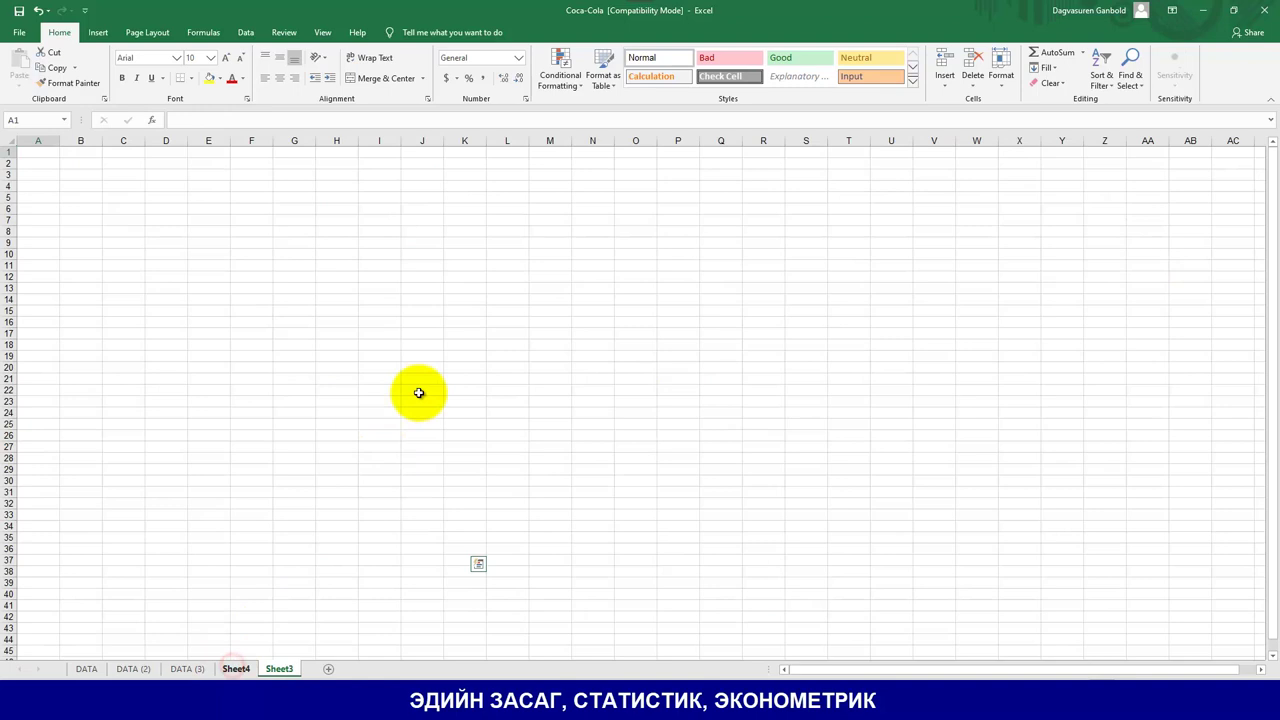
{"action": "left_click", "coordinate": [570, 385]}
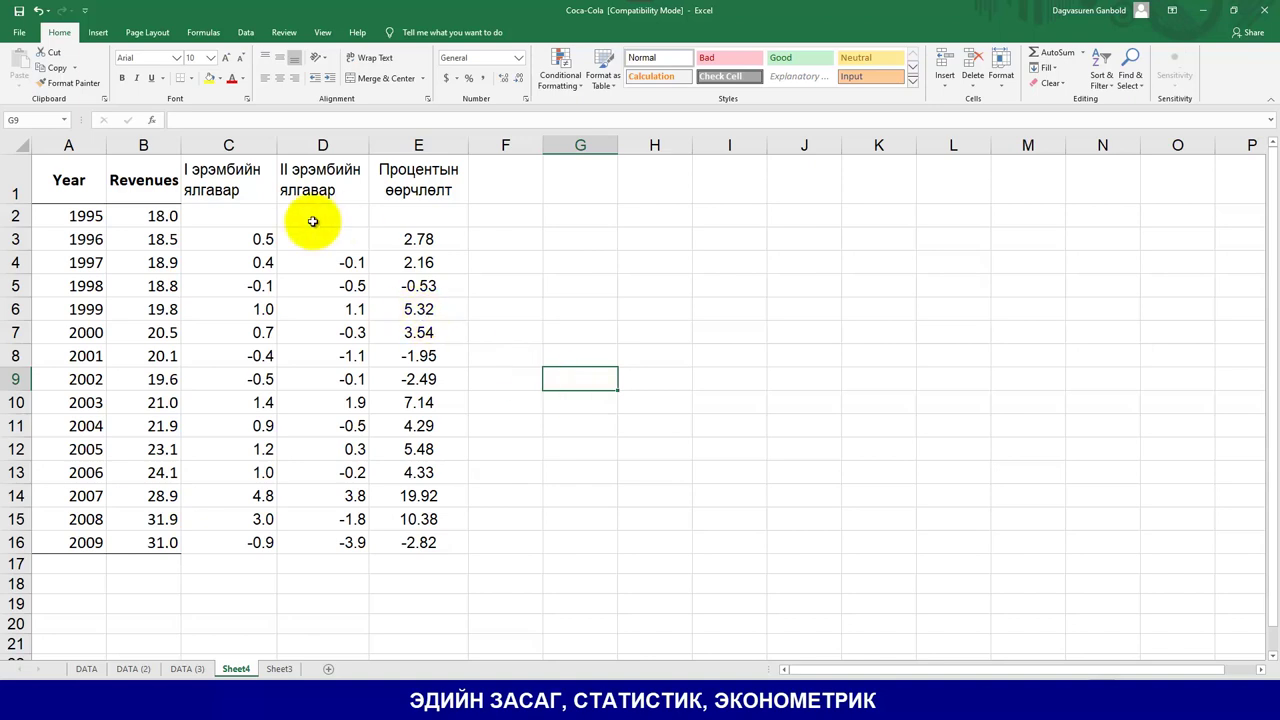
{"action": "left_click", "coordinate": [237, 208]}
{"action": "left_click_drag", "start_coordinate": [415, 462], "coordinate": [414, 543]}
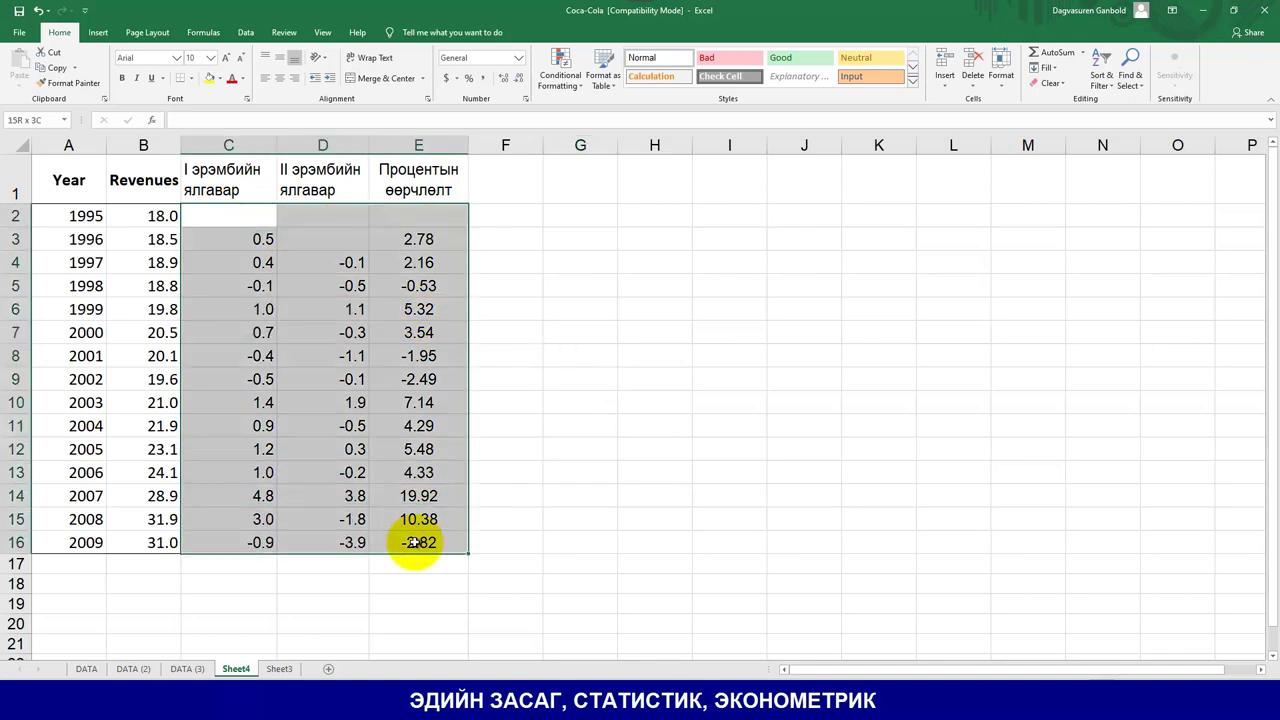
{"action": "left_click_drag", "start_coordinate": [237, 212], "coordinate": [246, 543]}
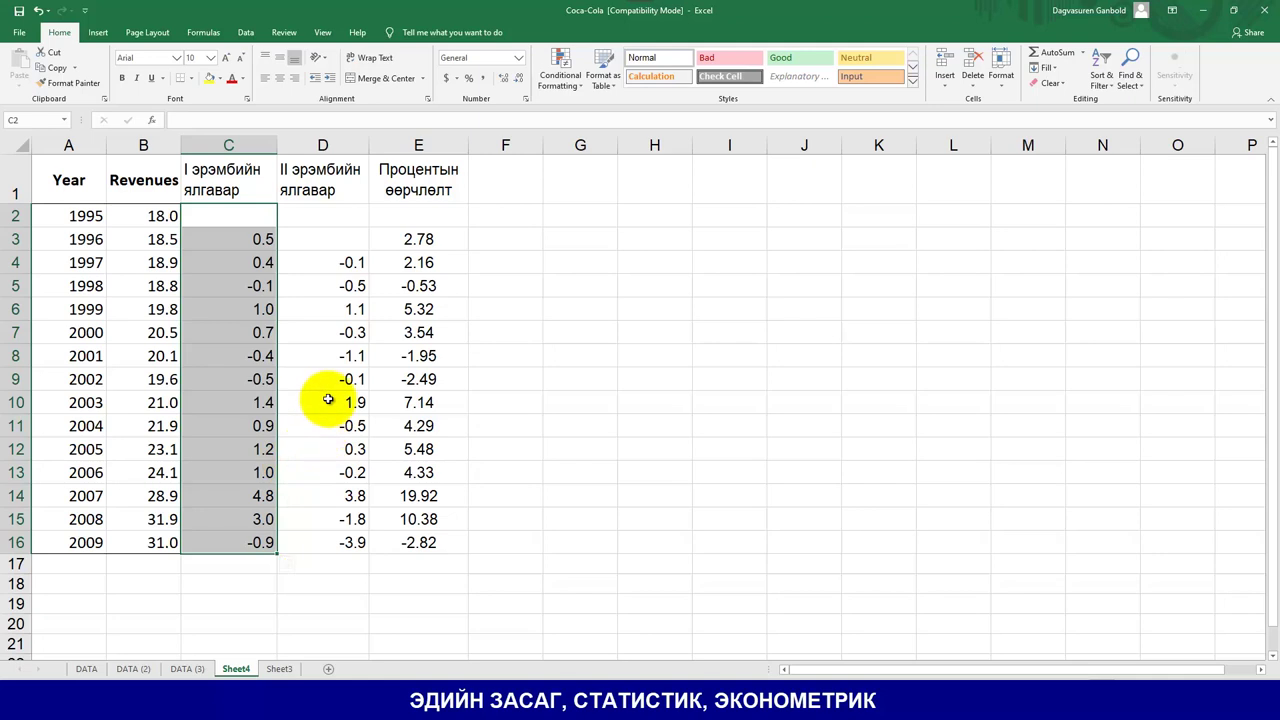
{"action": "left_click_drag", "start_coordinate": [311, 216], "coordinate": [326, 542]}
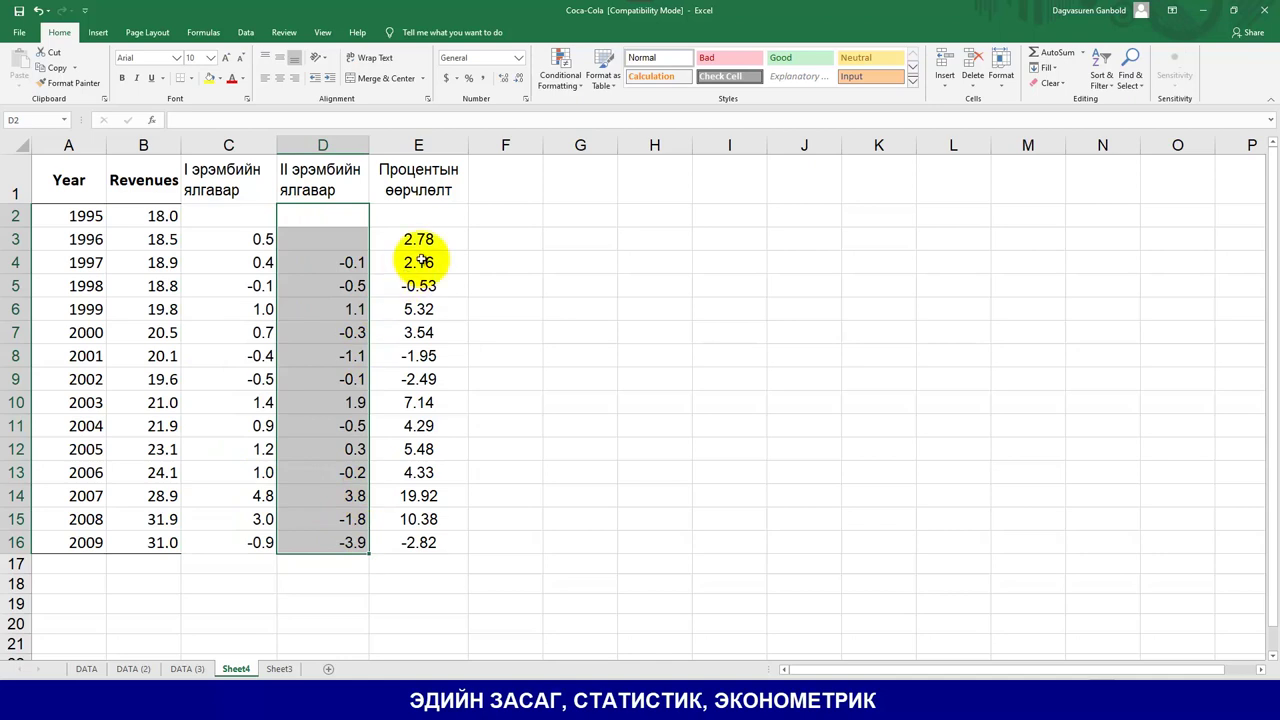
{"action": "left_click_drag", "start_coordinate": [418, 213], "coordinate": [456, 542]}
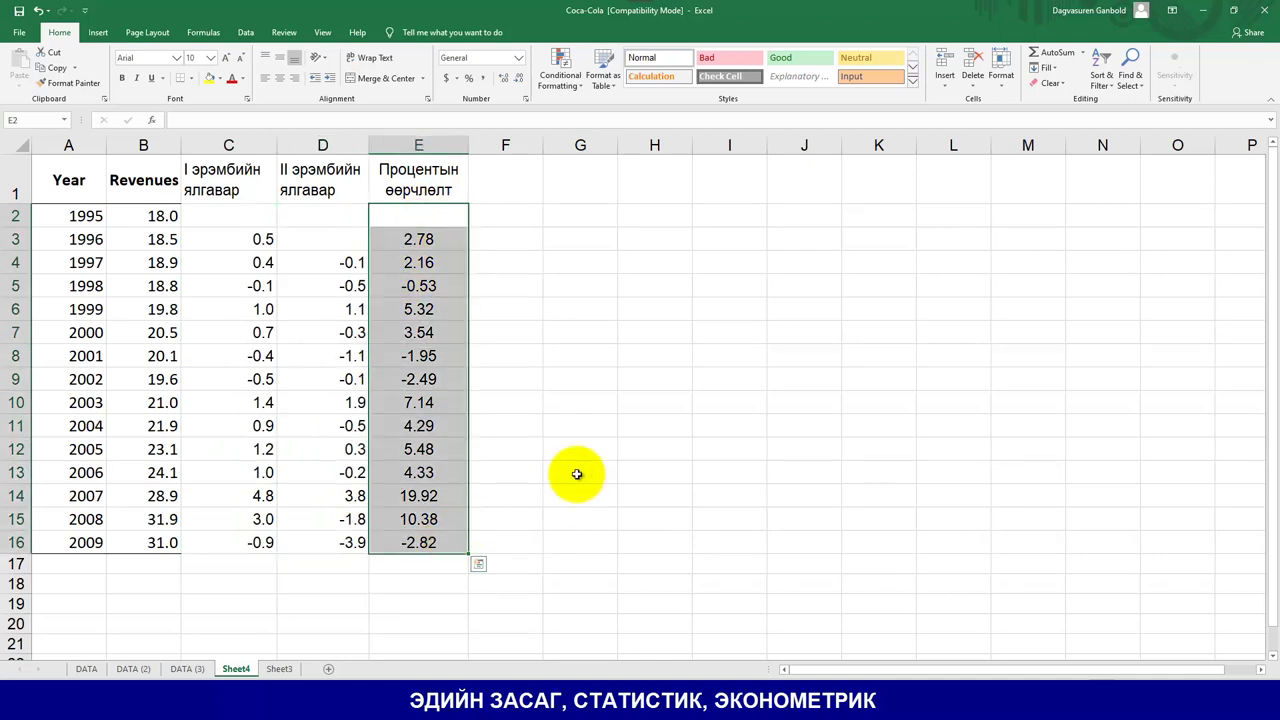
{"action": "left_click", "coordinate": [505, 447]}
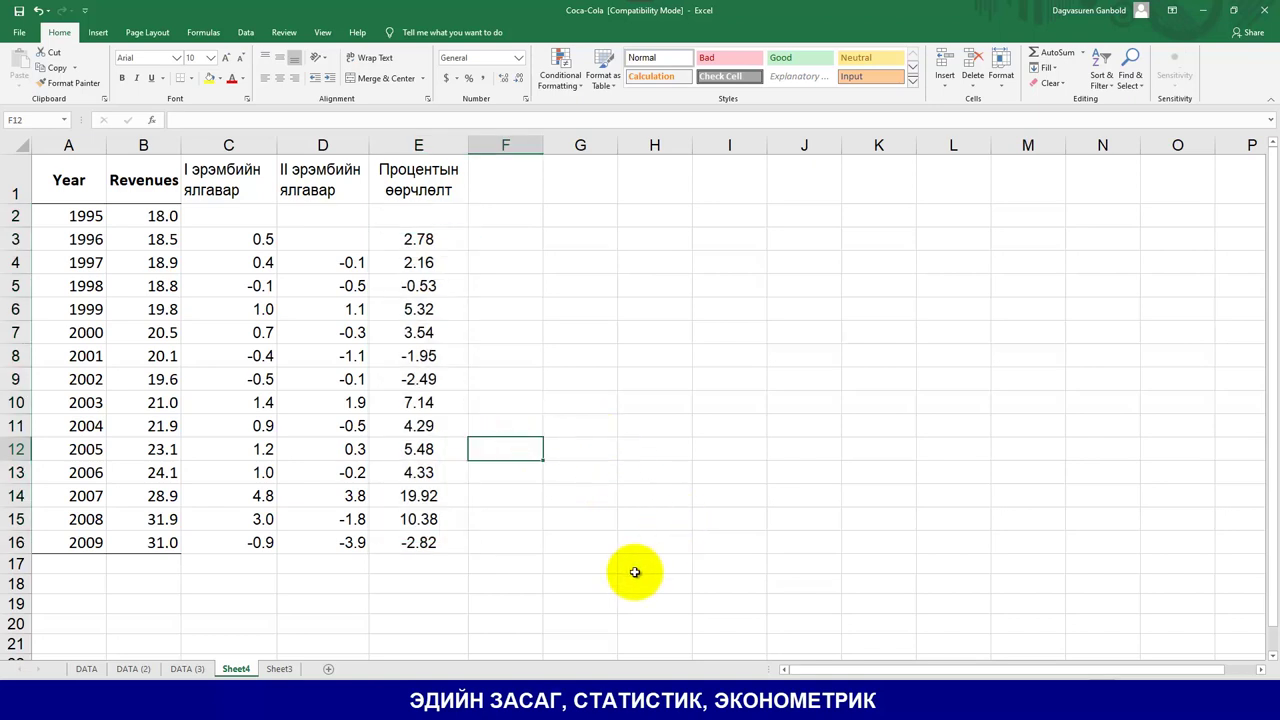